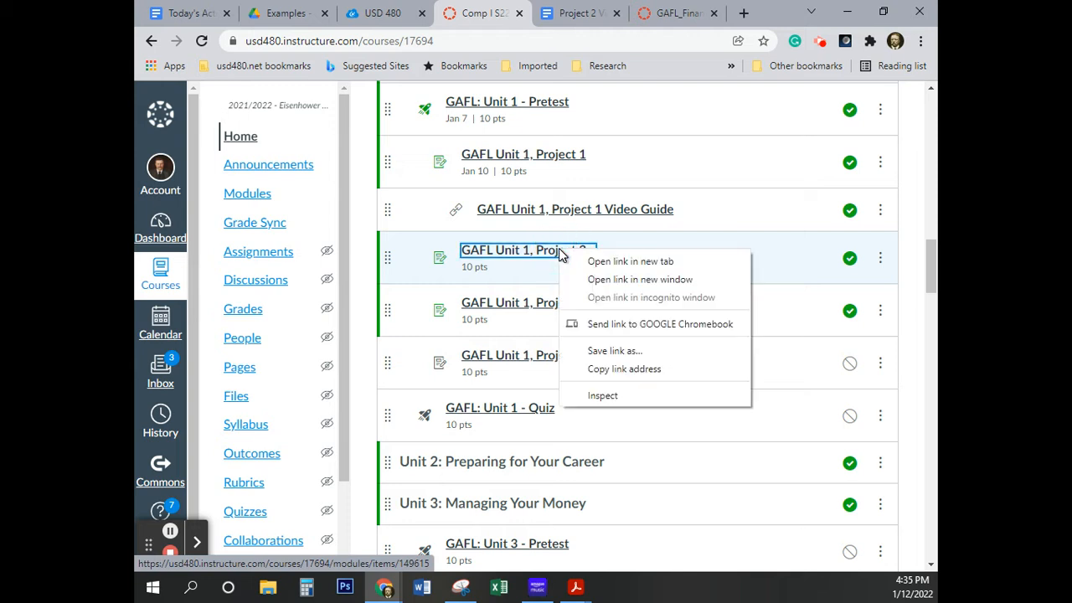
Open the GAFL Unit 1, Project 2 assignment in a new tab and bring up the GAFL_Financial_Literacy_eText.pdf page
click(594, 260)
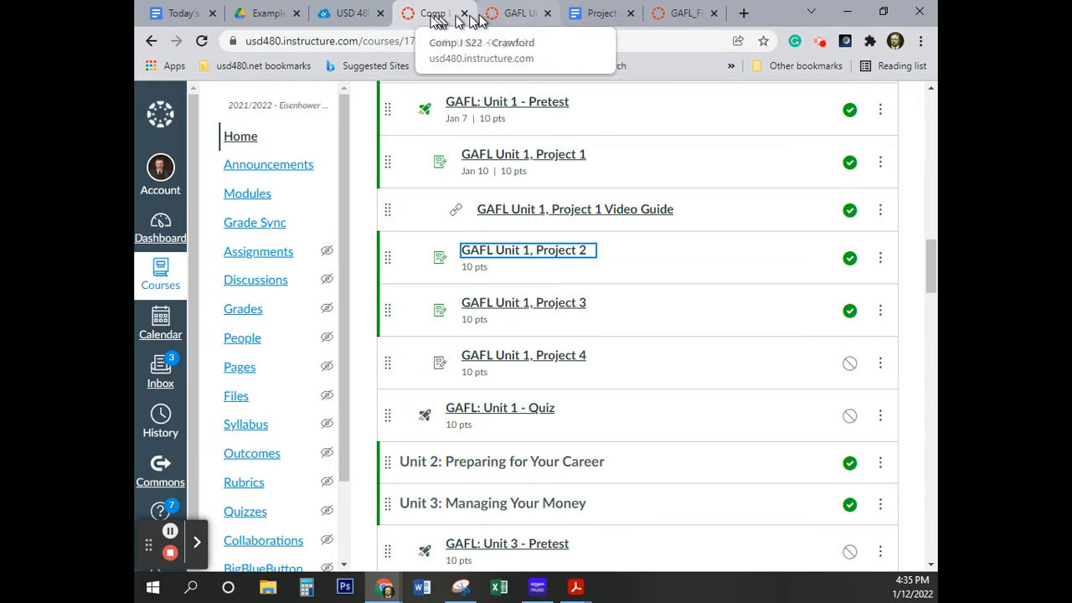
scroll(558, 276, up, 3)
scroll(558, 276, up, 2)
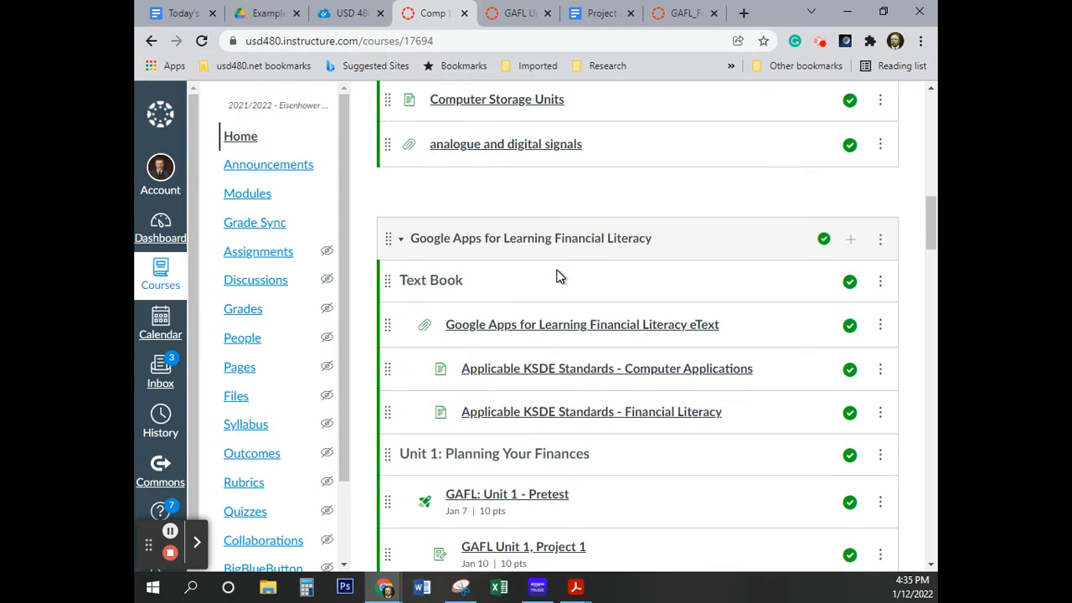
click(593, 331)
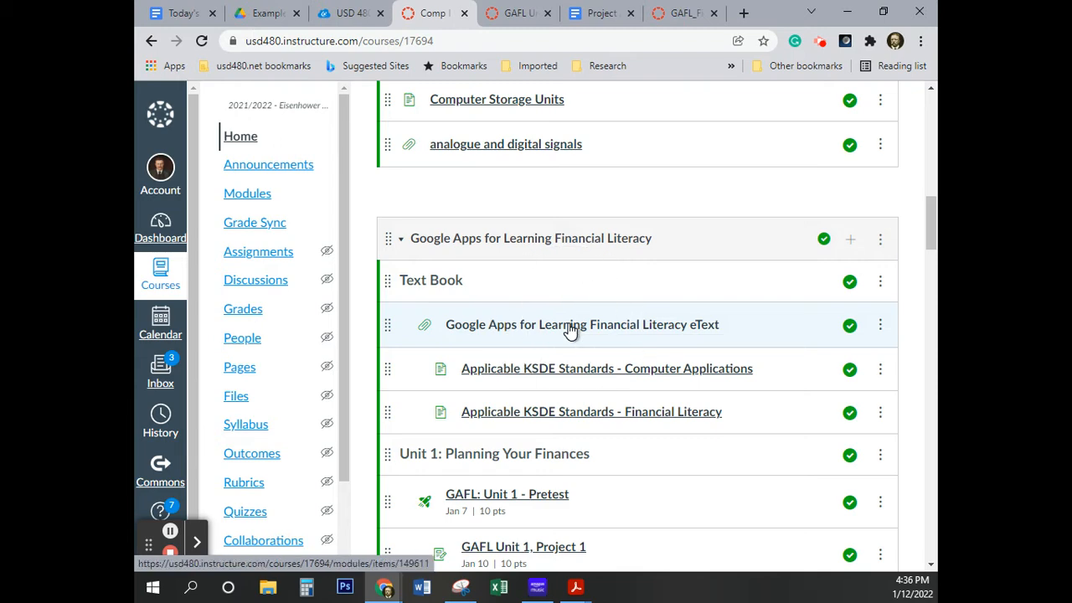
click(687, 15)
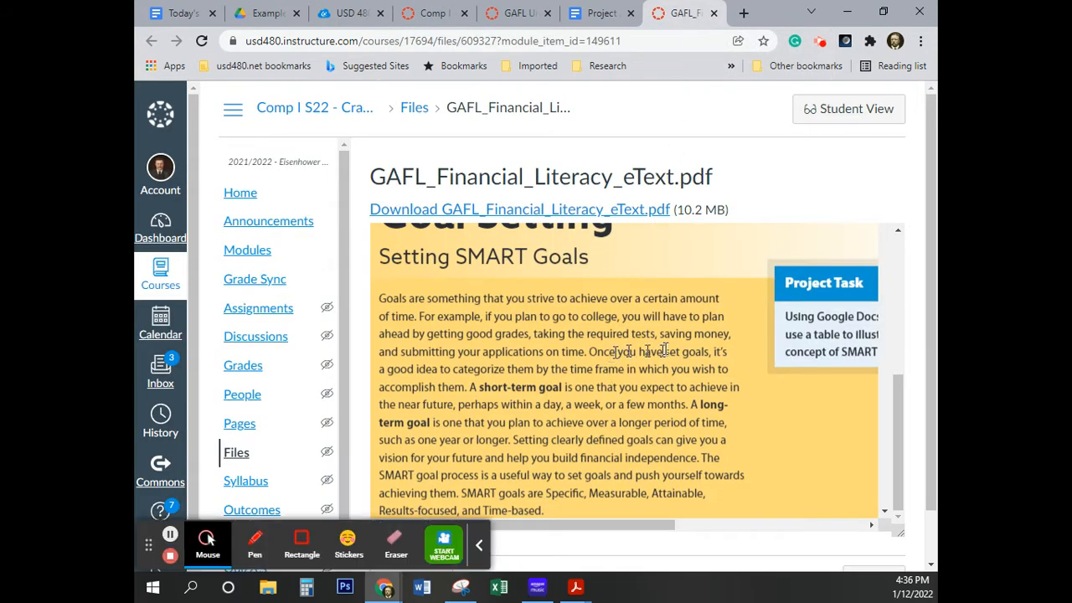
click(478, 545)
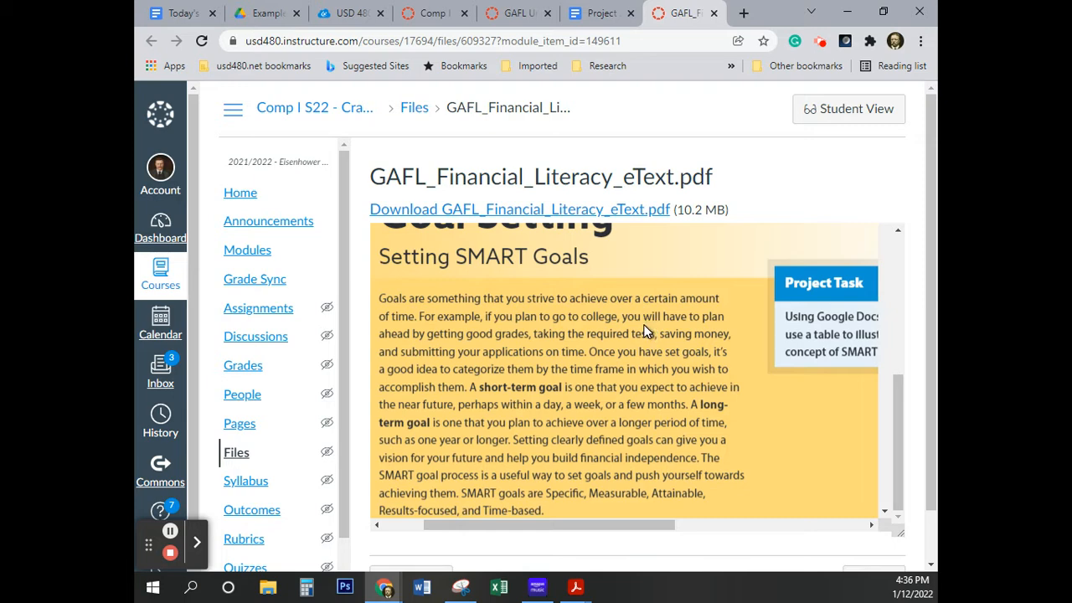
Review the GAFL Unit 1, Project 2 assignment page, including the supplied table text and the attached Goal Setting document
click(512, 13)
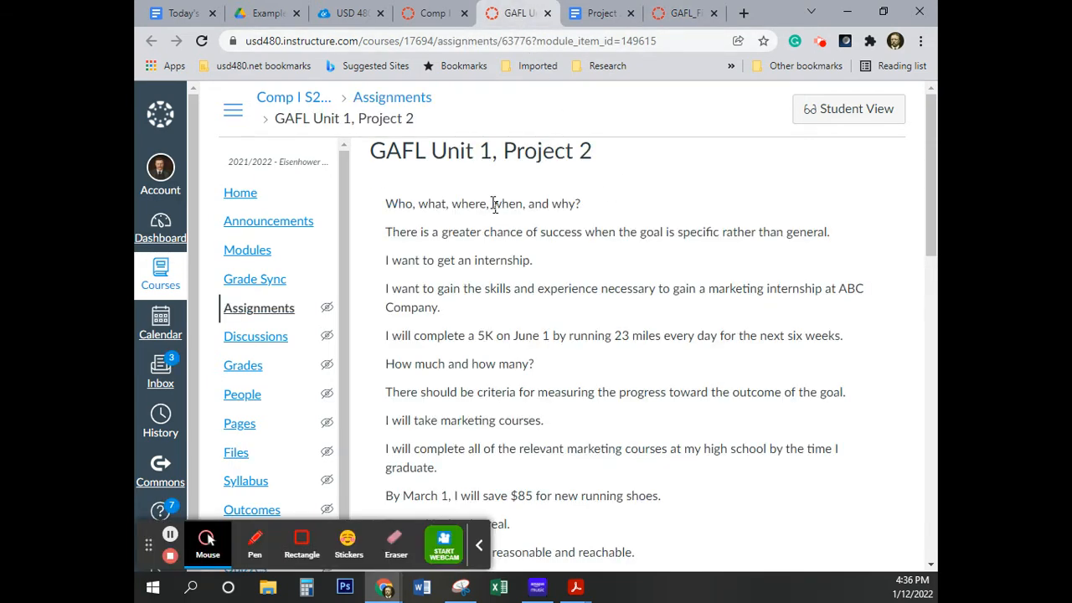
scroll(503, 230, down, 4)
scroll(513, 239, down, 4)
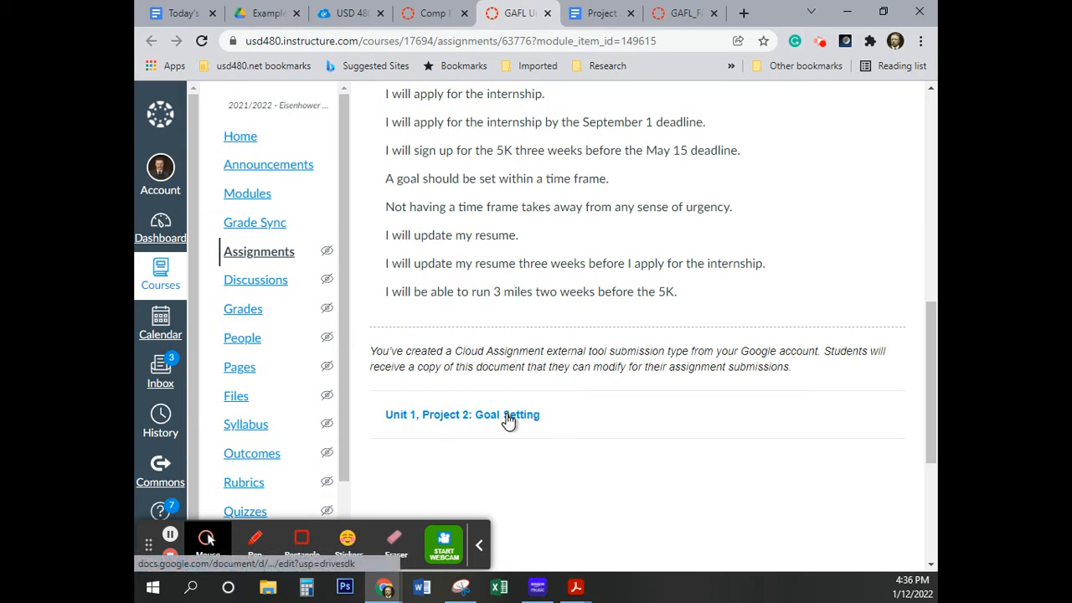
scroll(507, 415, down, 3)
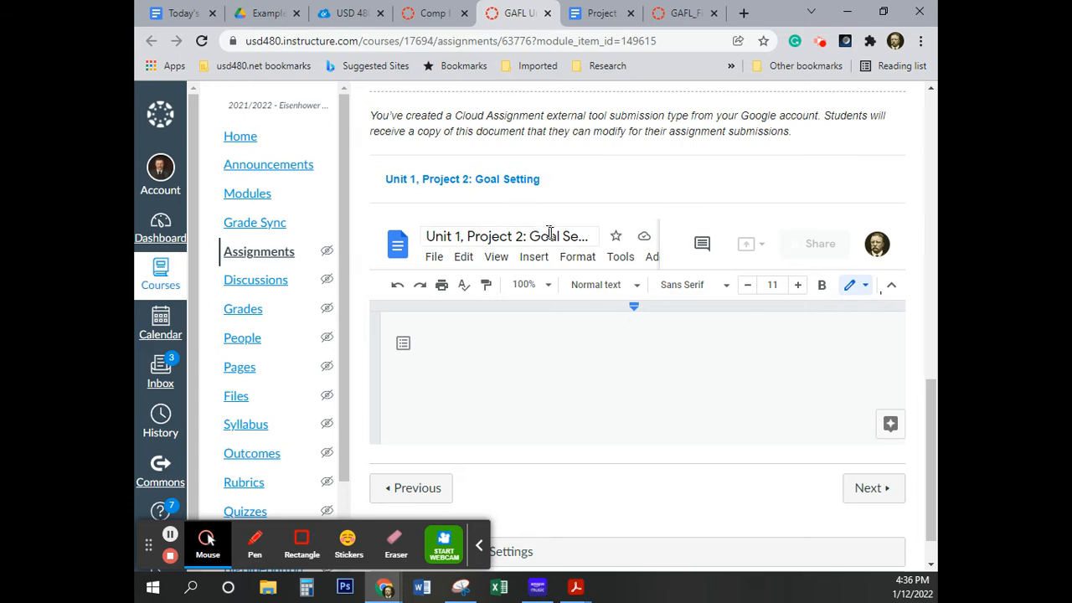
scroll(550, 236, up, 10)
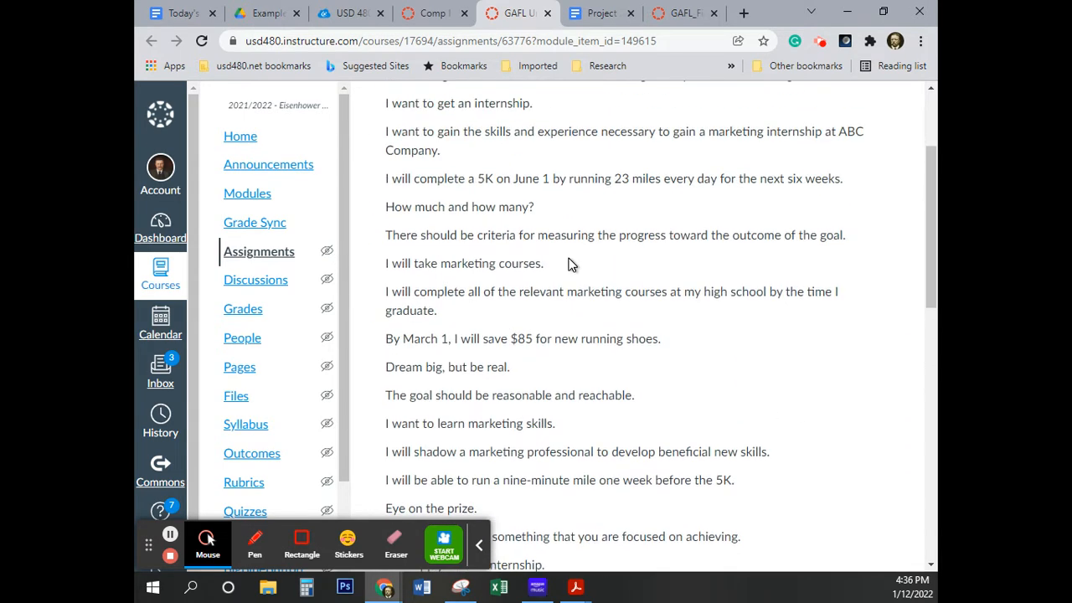
scroll(567, 265, up, 3)
scroll(522, 147, down, 1)
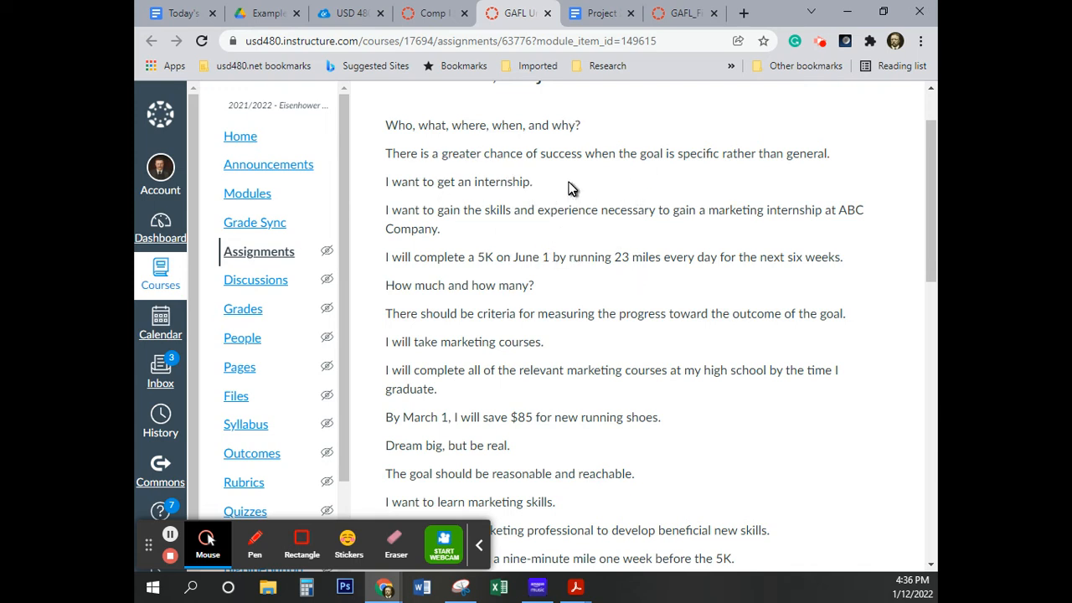
click(477, 546)
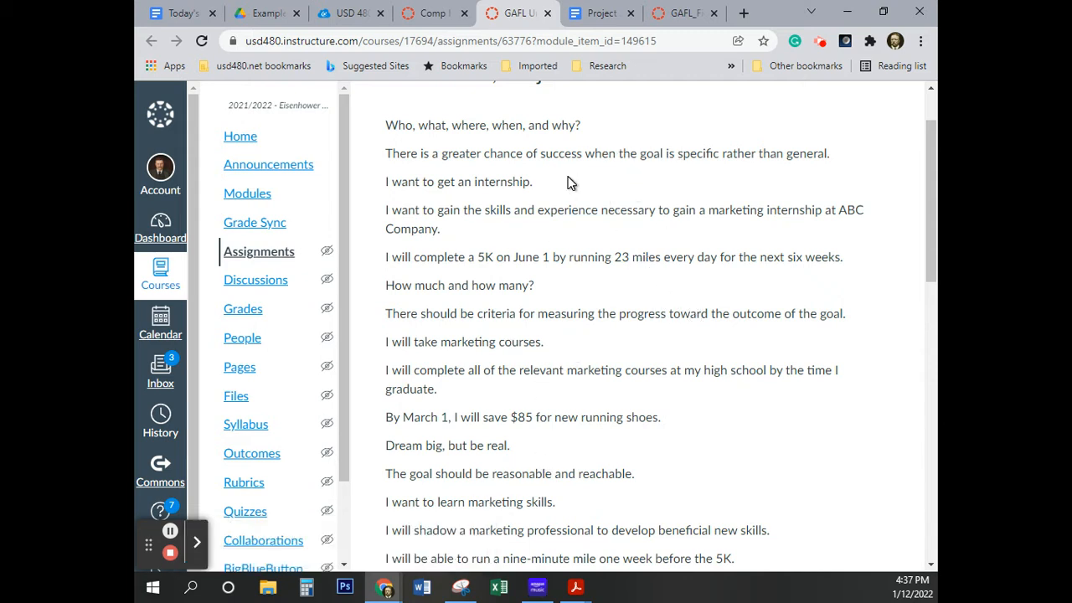
Read through the Setting SMART Goals project in the eText, from the introduction to the sample table after the instructions
click(679, 13)
scroll(621, 289, down, 5)
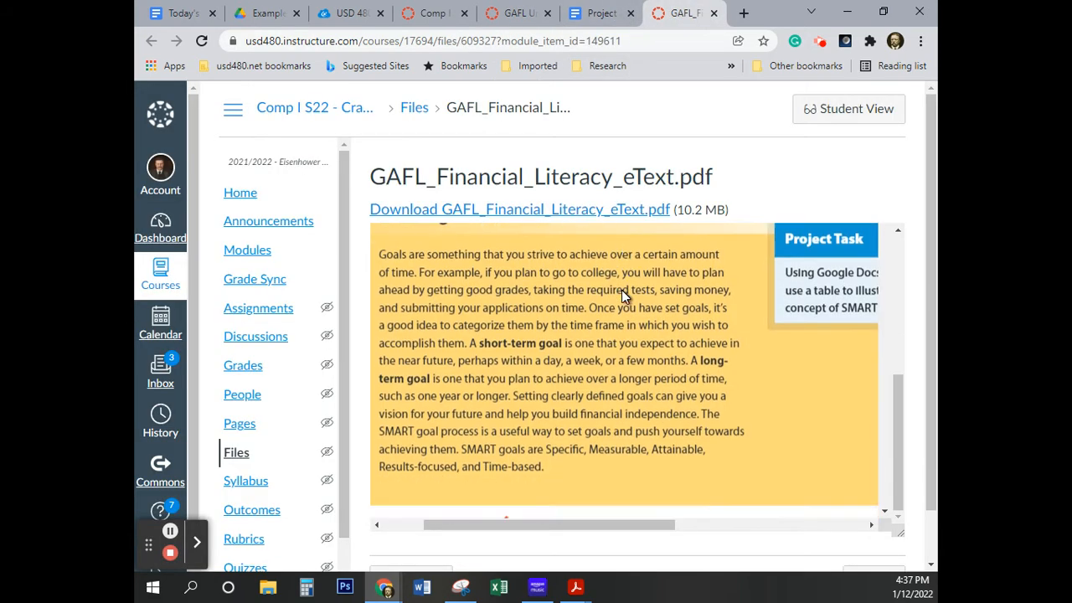
scroll(621, 290, down, 4)
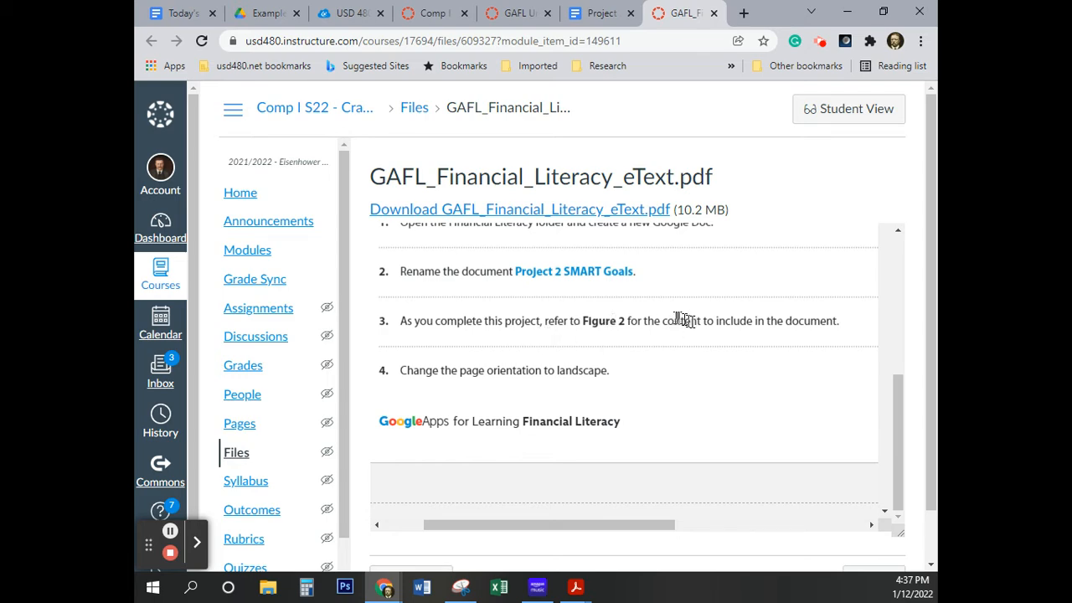
scroll(698, 325, down, 10)
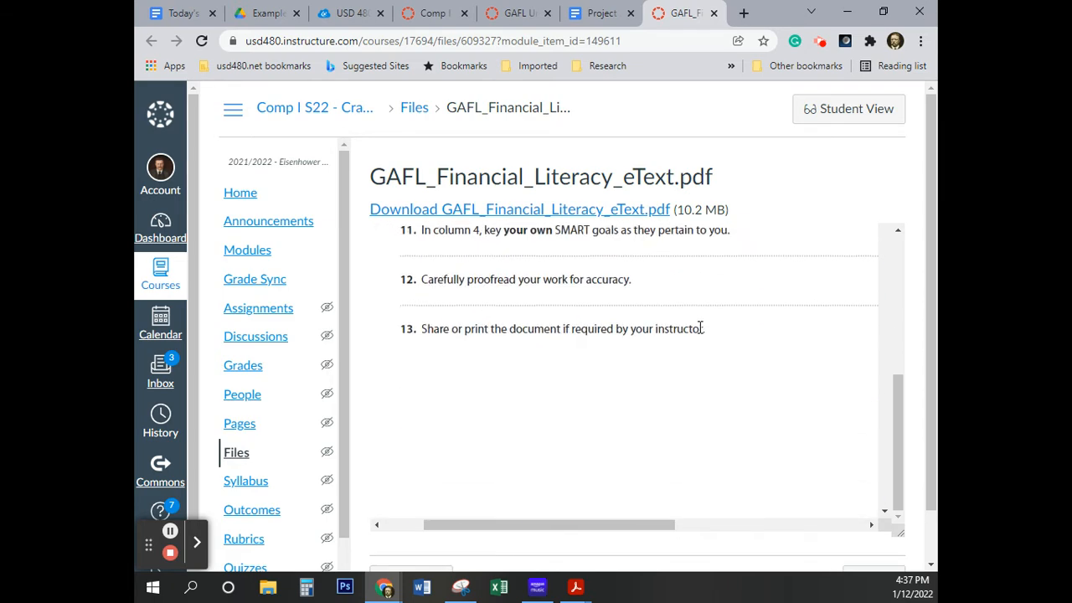
scroll(700, 328, down, 6)
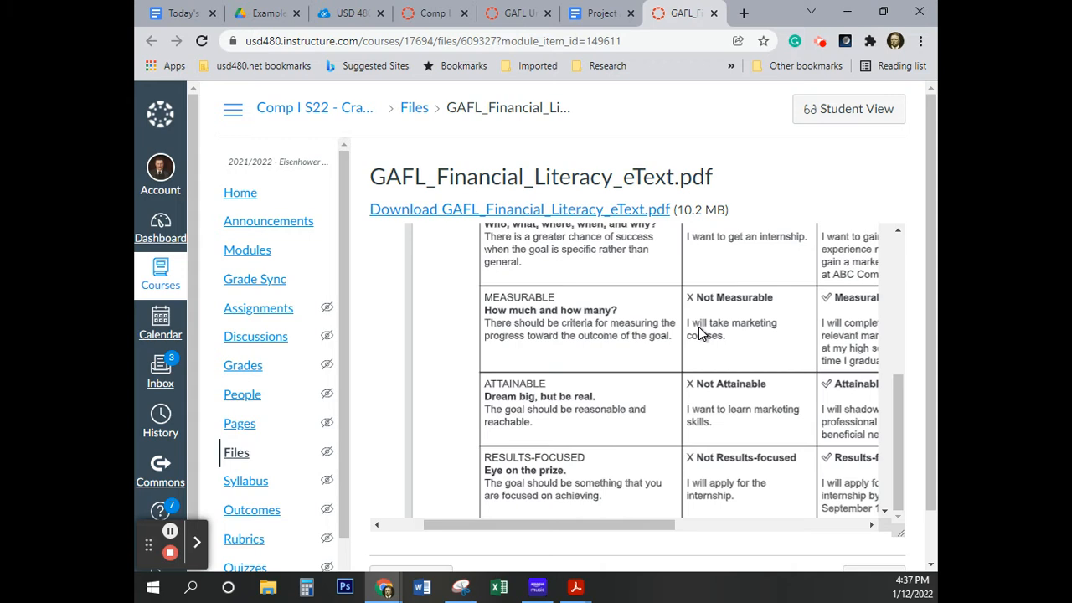
scroll(693, 332, up, 3)
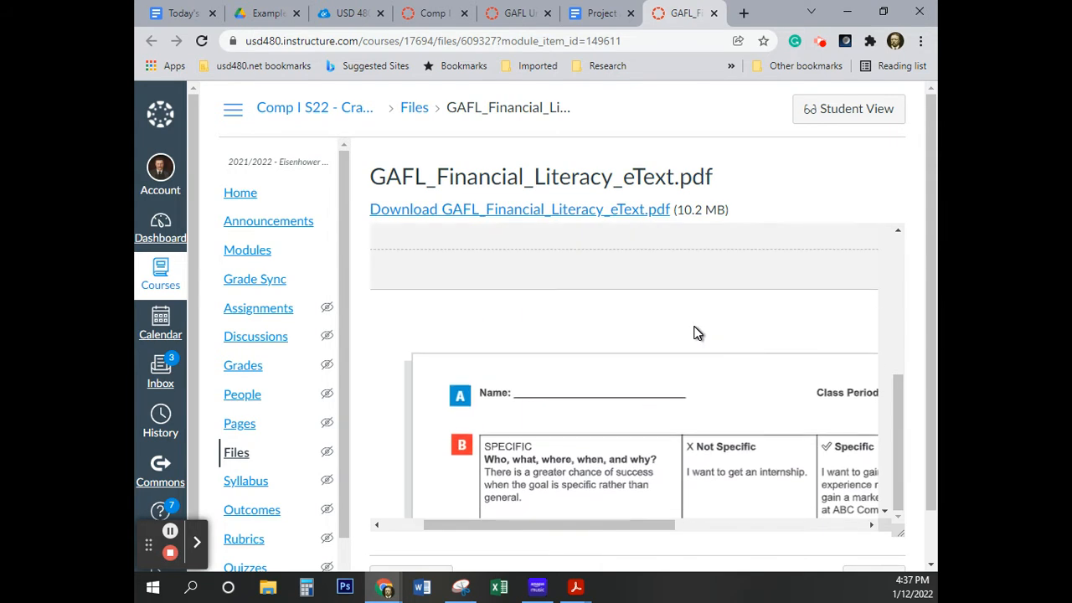
scroll(693, 332, down, 2)
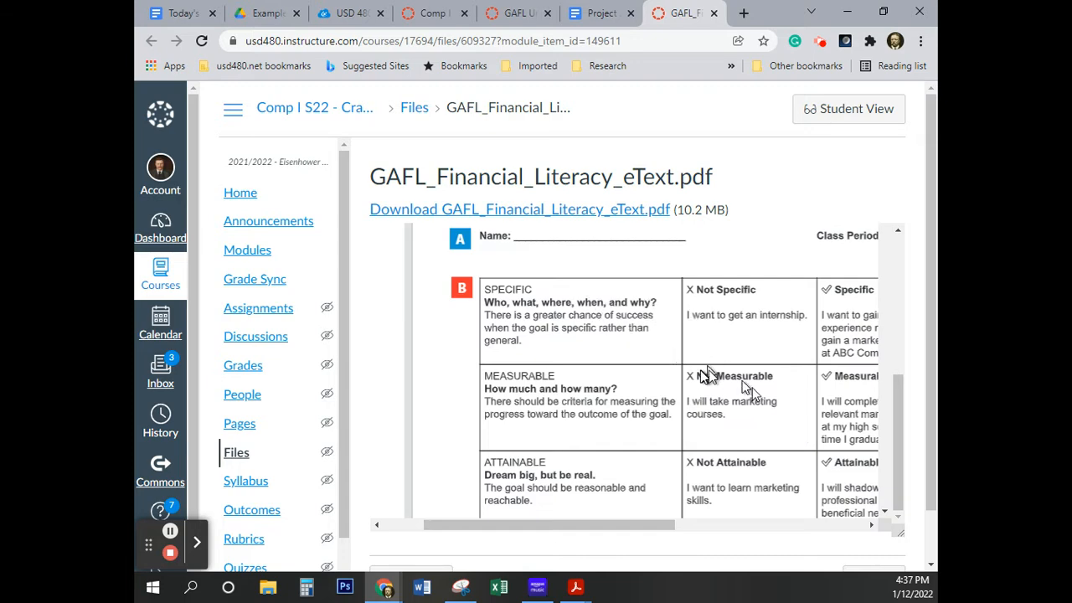
scroll(687, 347, up, 4)
scroll(687, 349, up, 4)
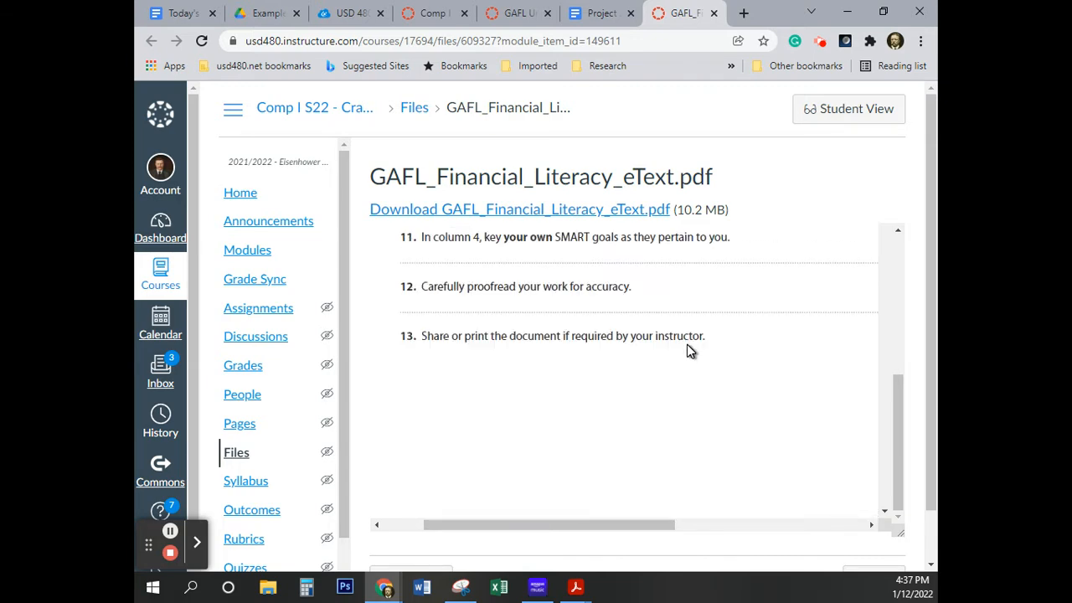
Go back over the eText's numbered project instructions on the header, table, column widths, text formatting and page orientation
scroll(897, 459, up, 5)
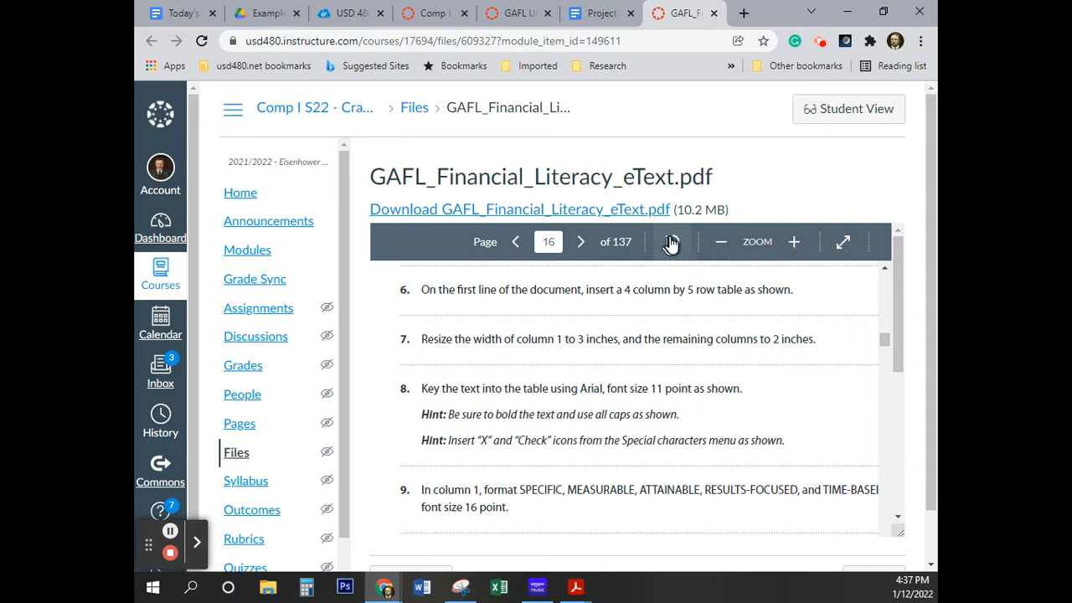
drag(897, 319, 885, 497)
scroll(741, 432, up, 10)
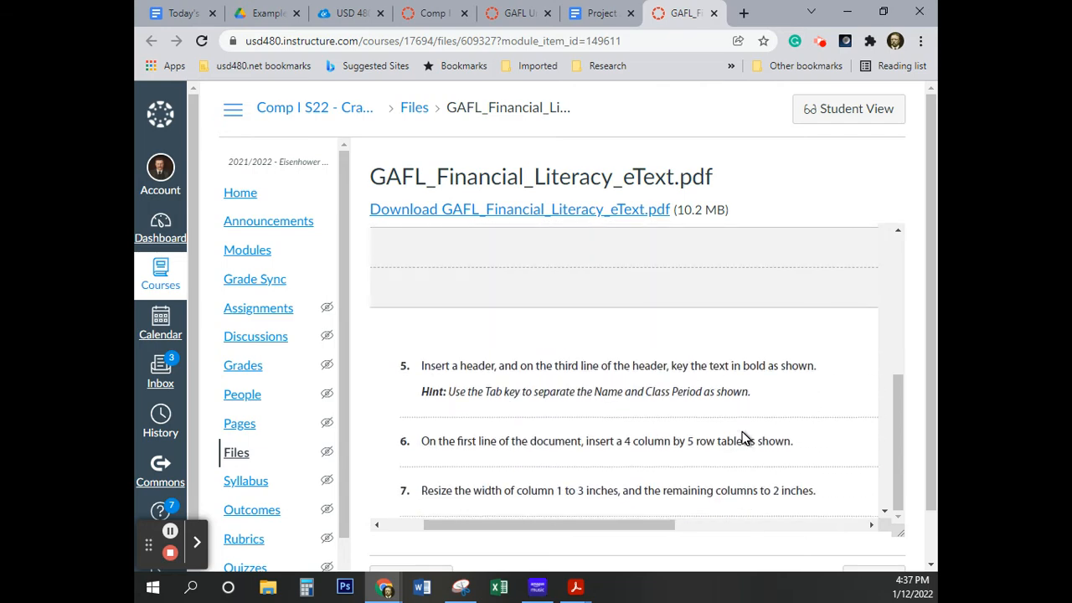
scroll(742, 432, down, 5)
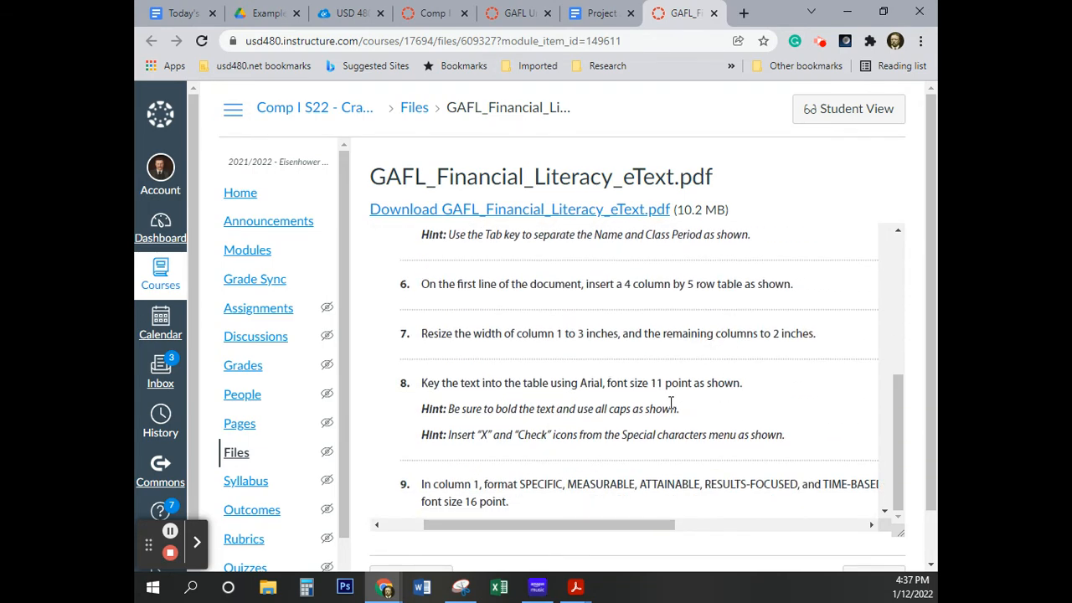
scroll(671, 403, up, 2)
scroll(670, 408, up, 3)
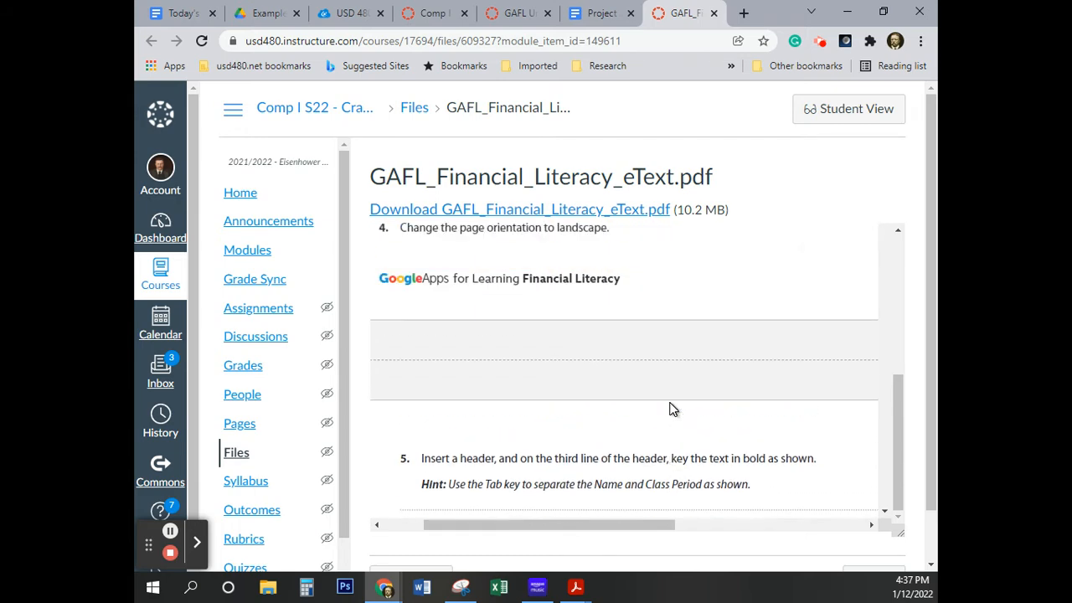
scroll(669, 409, down, 4)
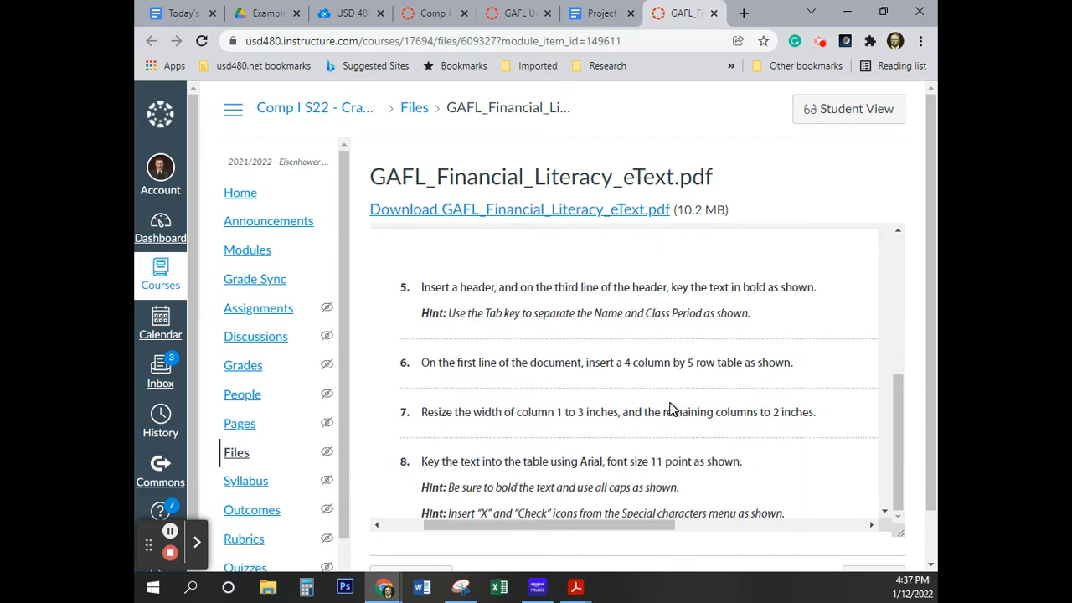
scroll(670, 409, up, 4)
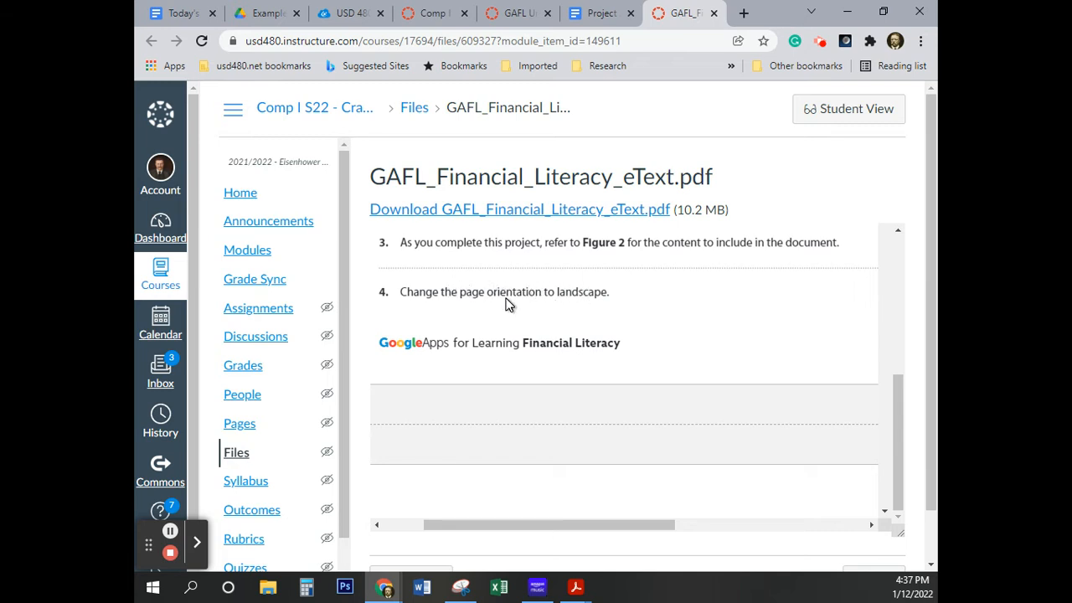
scroll(514, 298, up, 1)
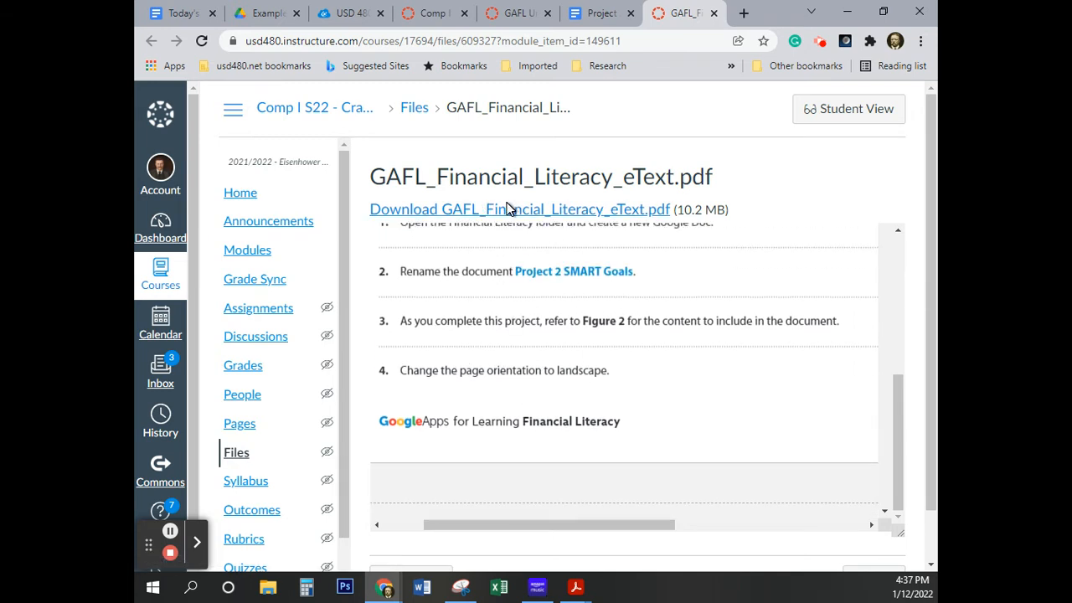
Switch to the Project 2 Video Guide document in Google Docs and set its zoom to 50%
click(597, 14)
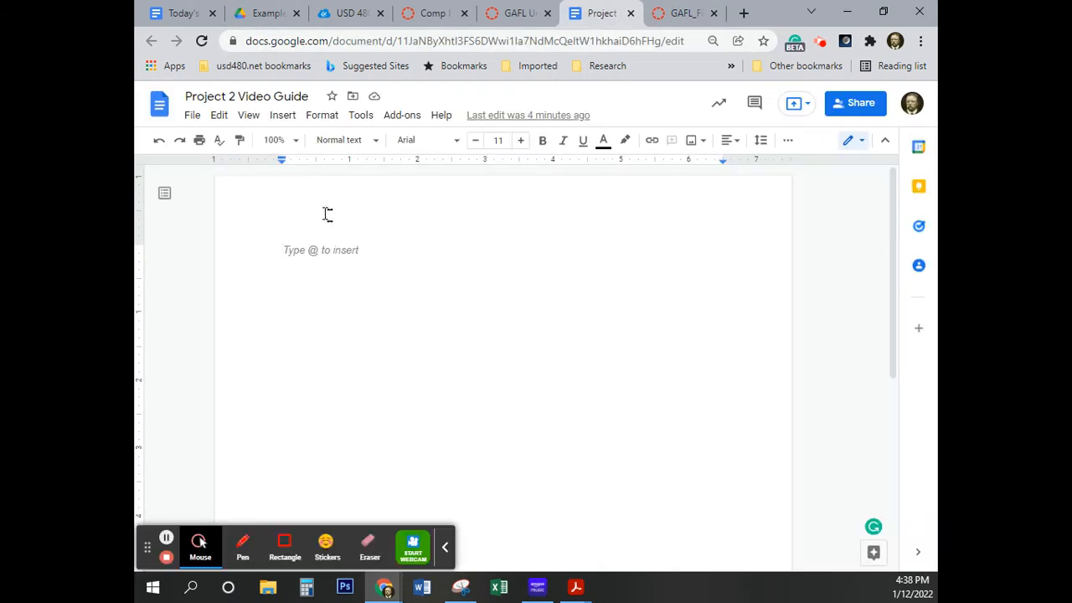
click(272, 140)
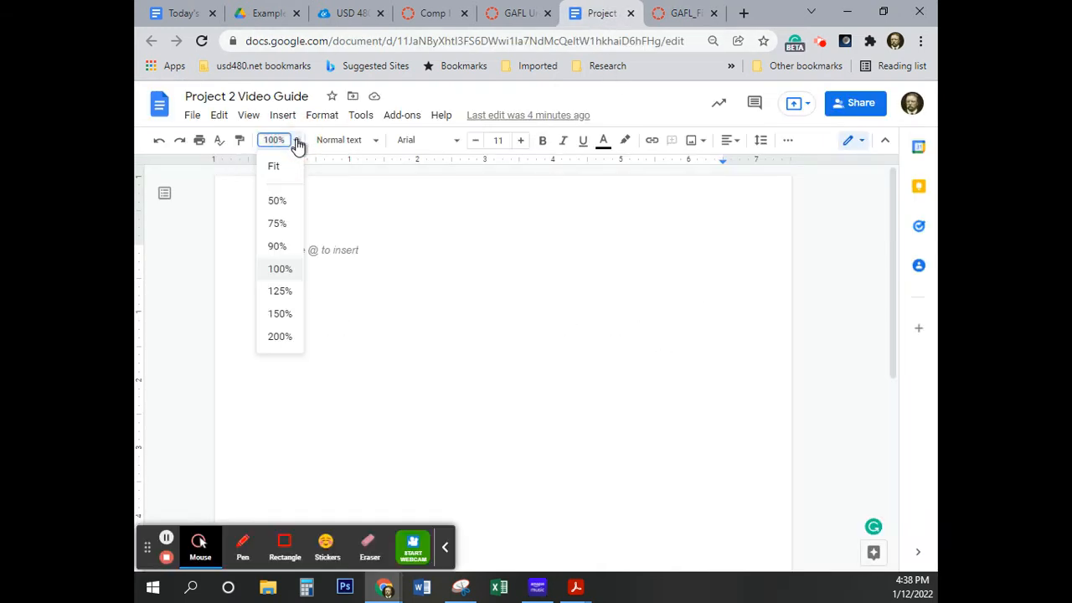
click(277, 201)
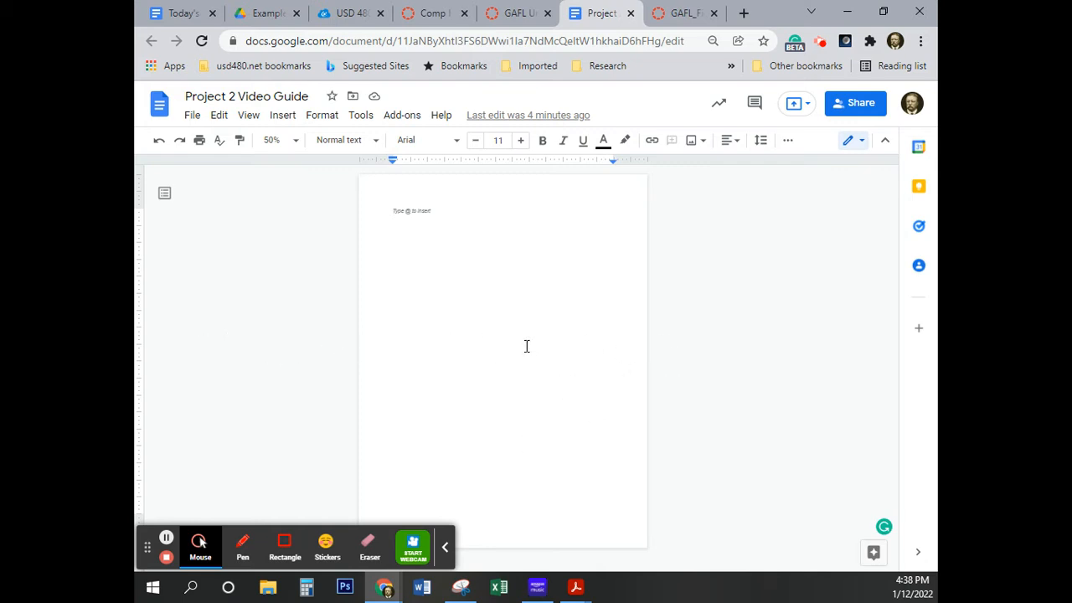
Change the page orientation of the whole document to landscape in the page setup
click(194, 118)
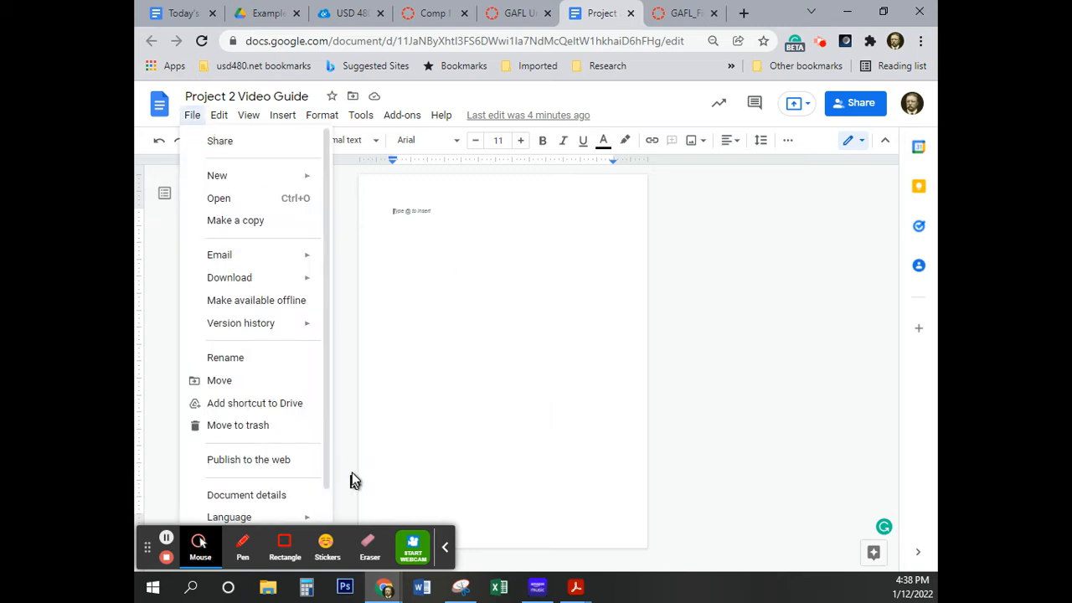
click(445, 555)
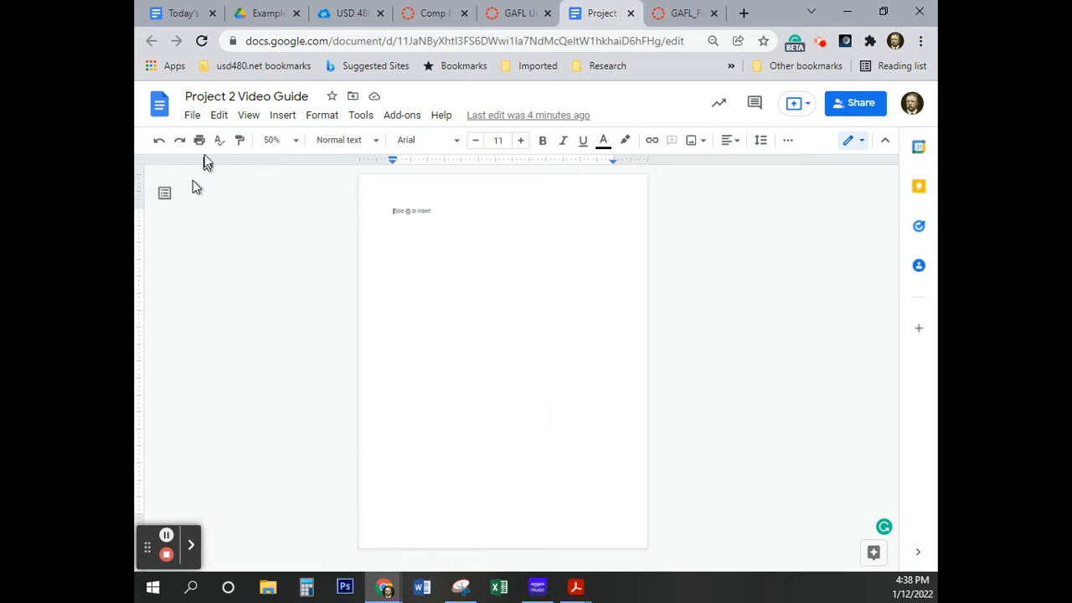
click(193, 118)
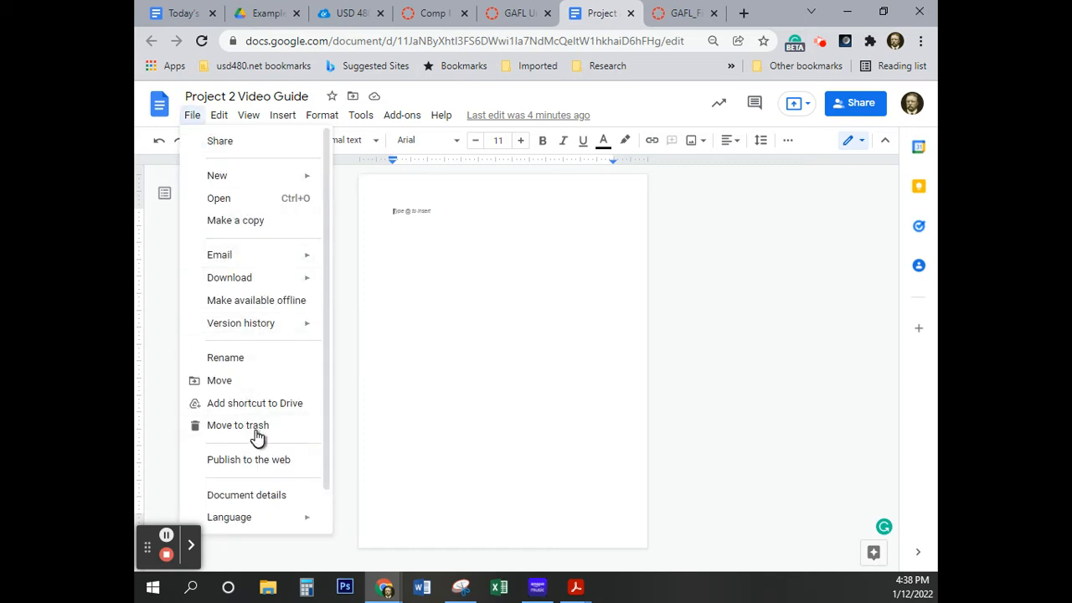
scroll(258, 431, down, 1)
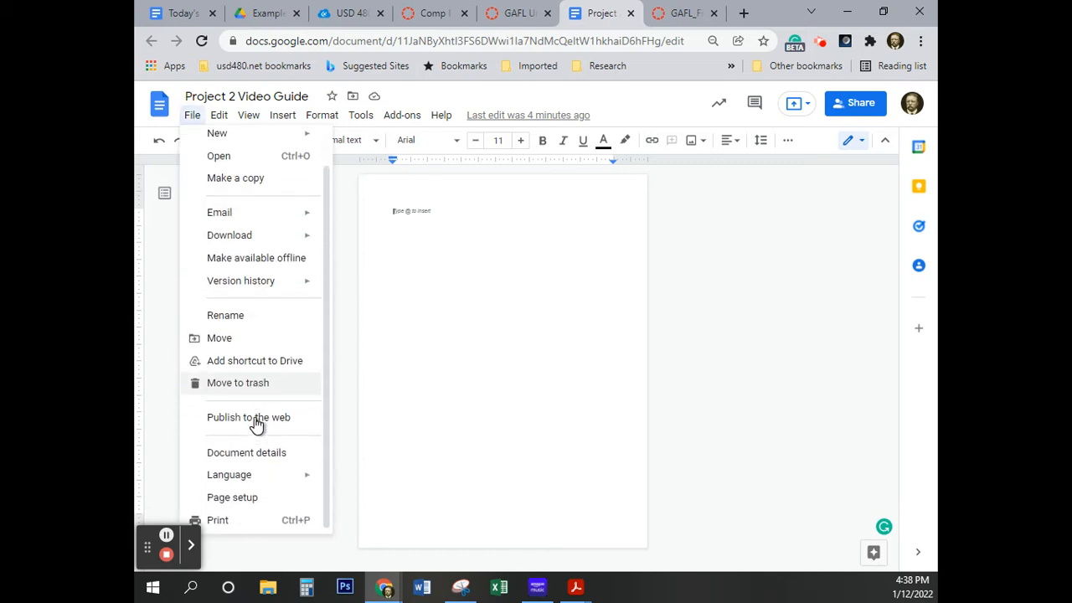
click(249, 498)
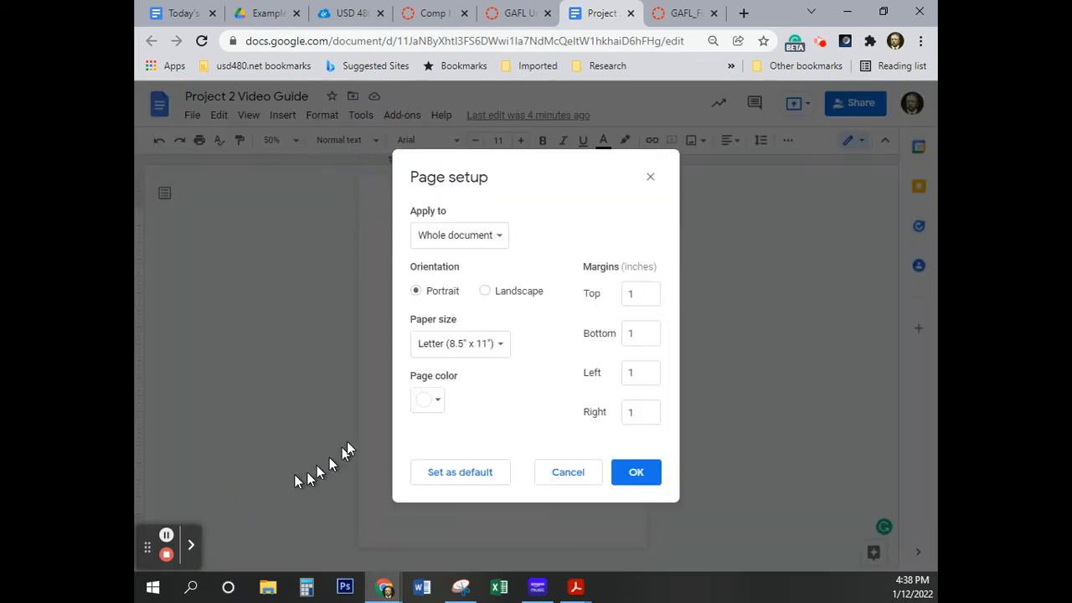
click(485, 291)
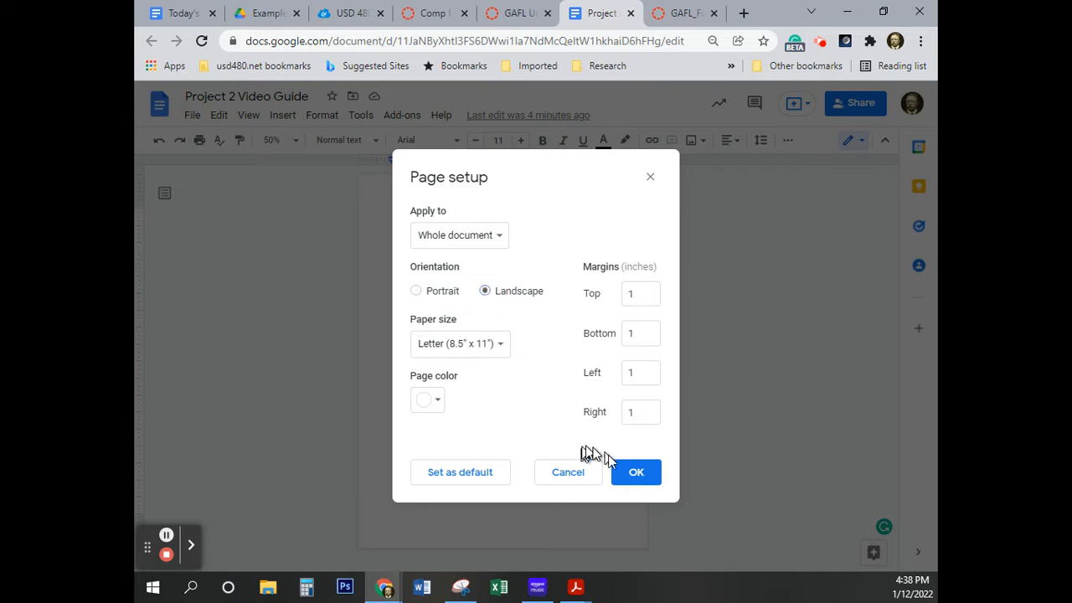
click(636, 472)
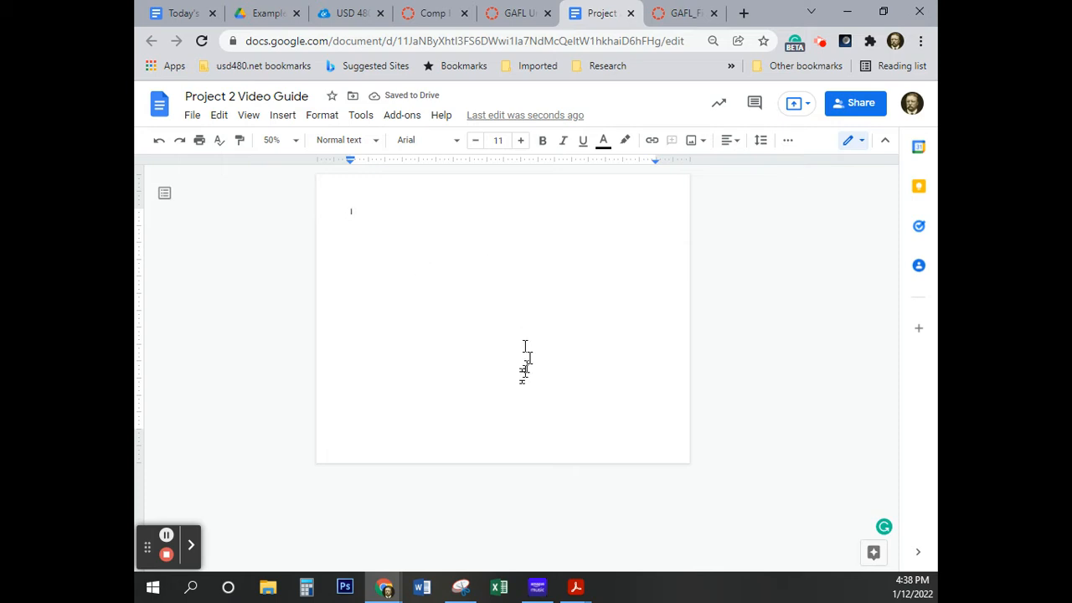
Set the document zoom to 100% and review the eText's instructions from page orientation through the header, table and sample figure
click(295, 141)
click(282, 269)
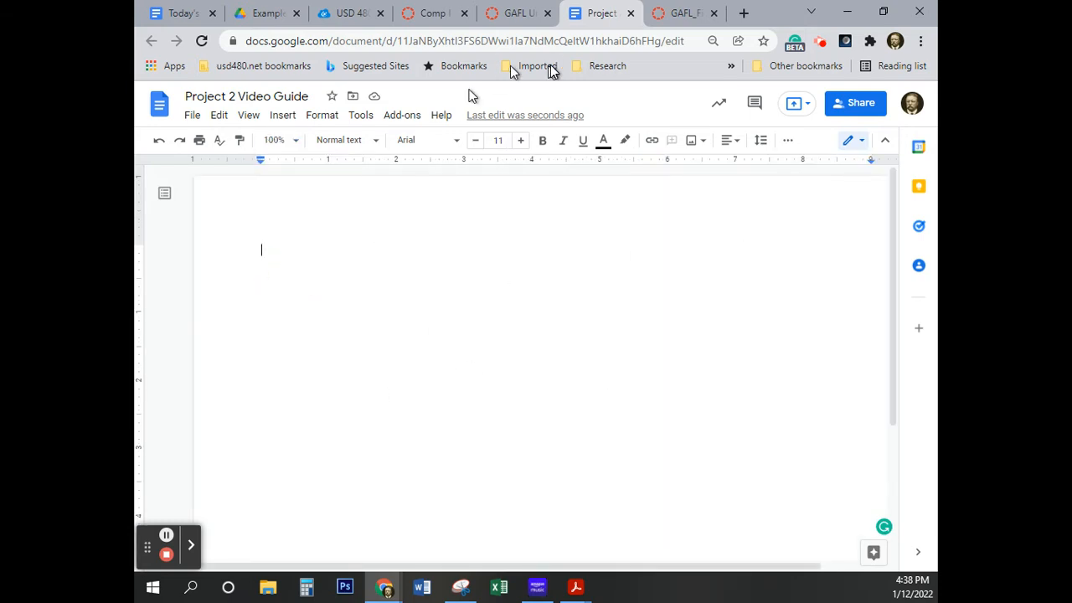
click(676, 15)
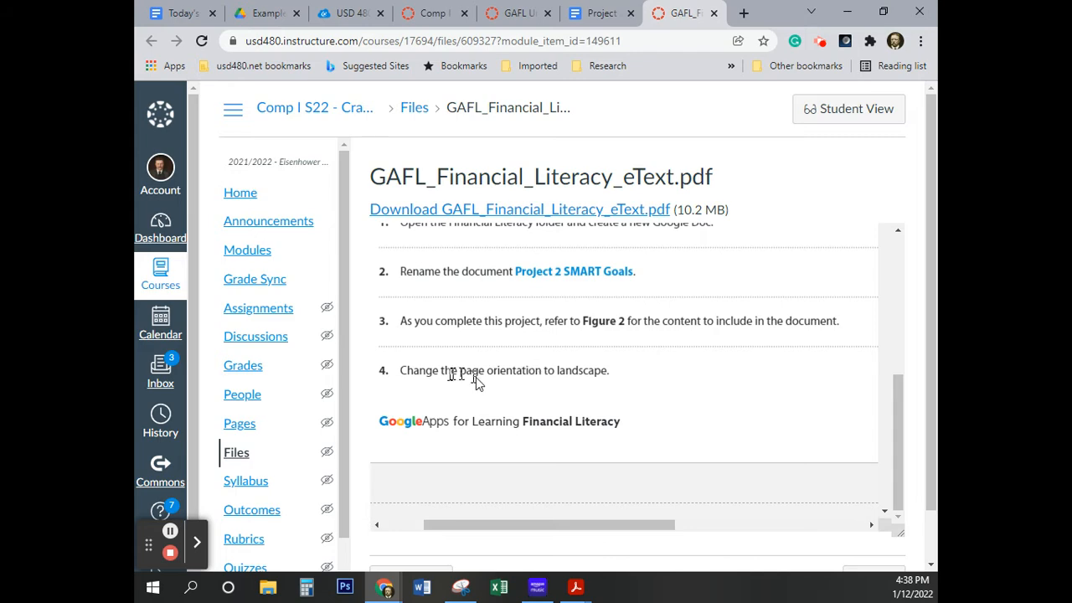
click(519, 366)
scroll(524, 366, down, 5)
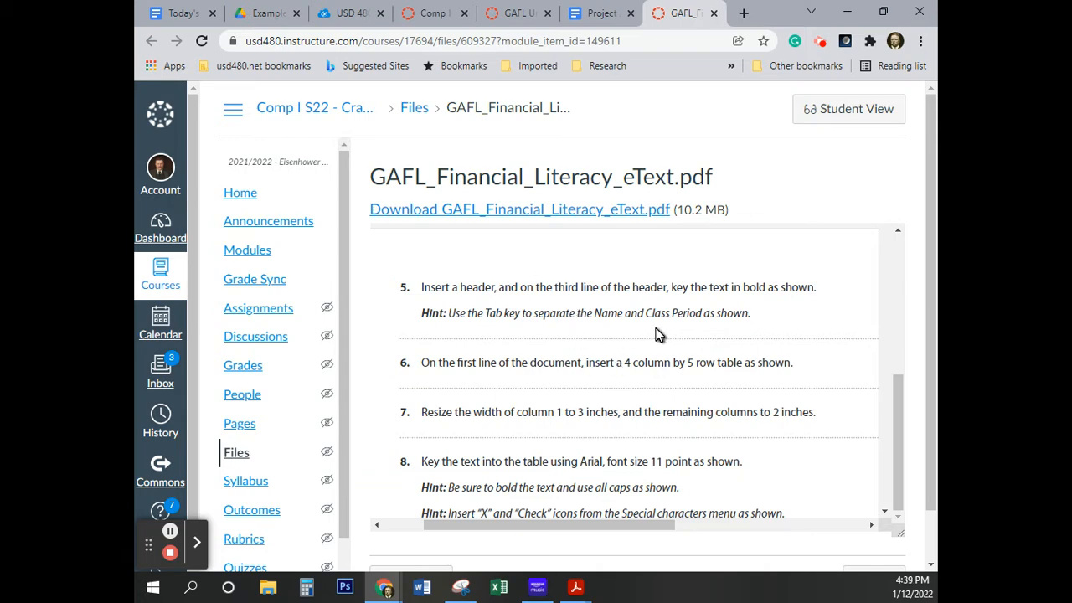
scroll(656, 334, down, 4)
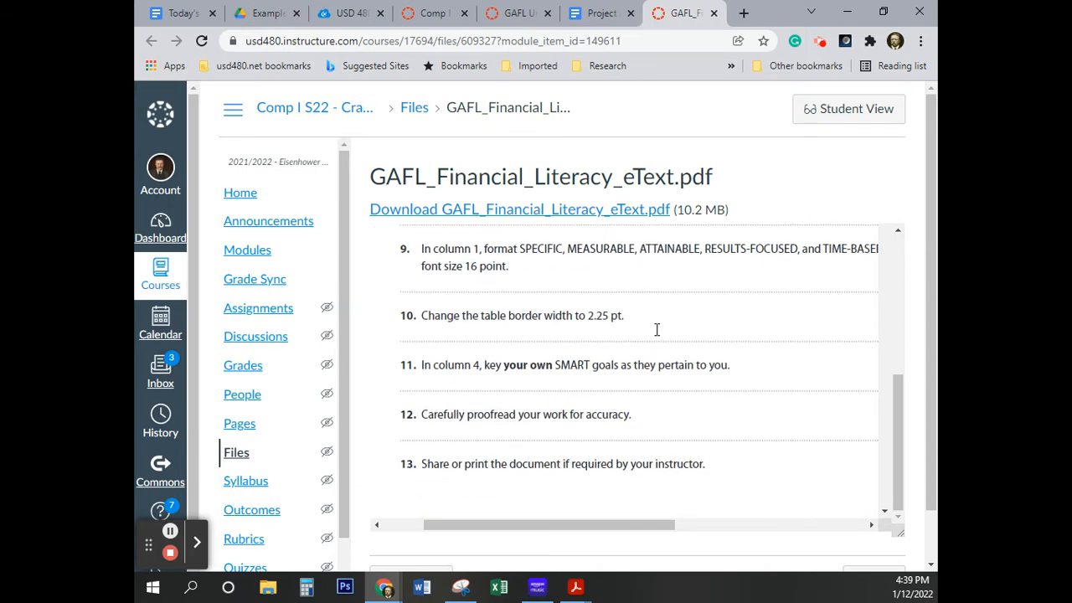
scroll(656, 335, down, 5)
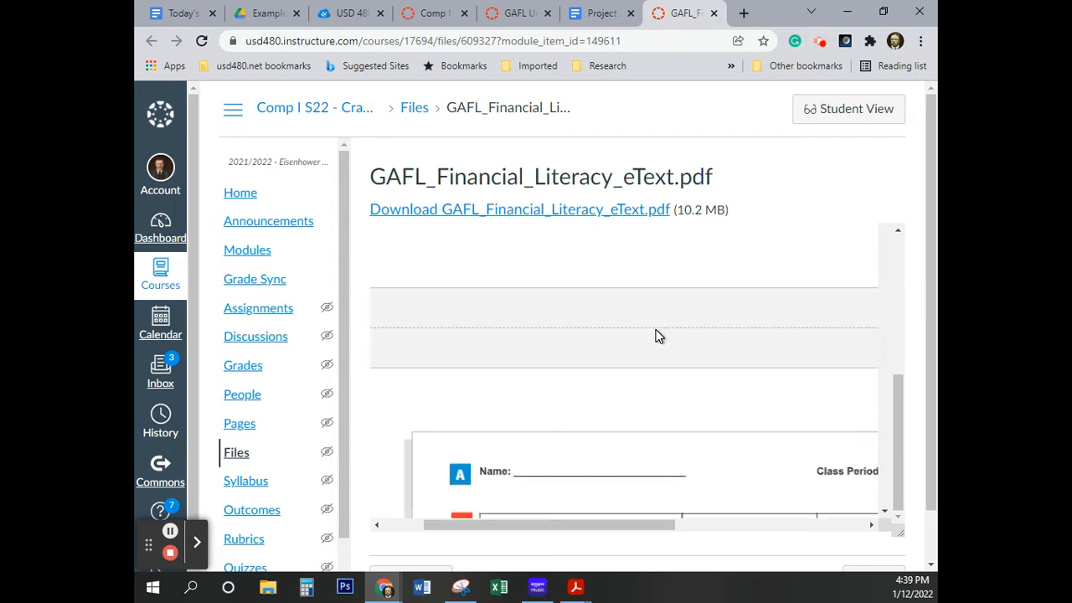
scroll(656, 335, down, 2)
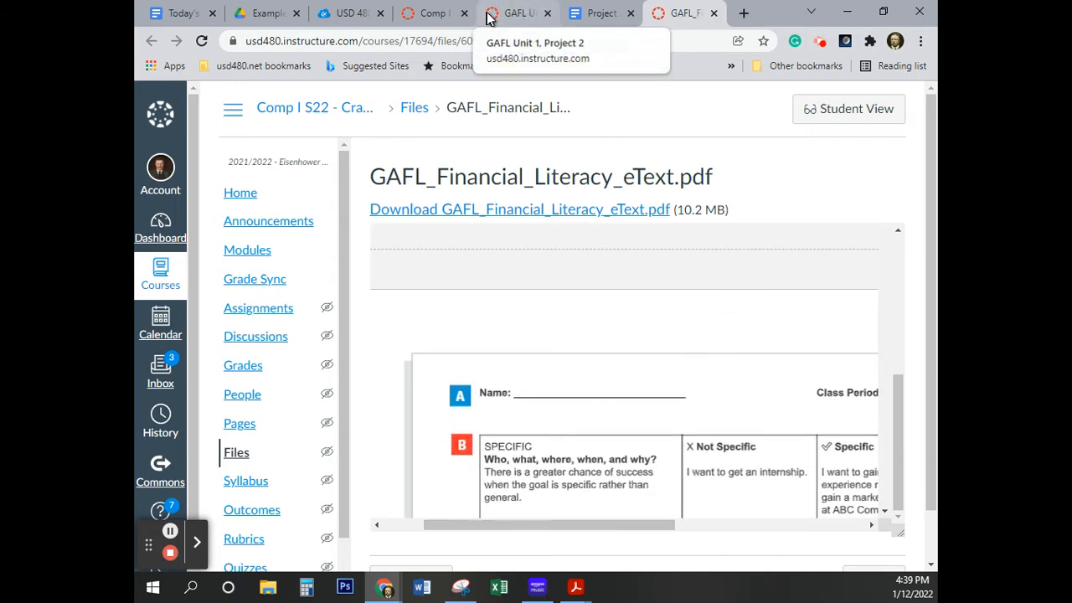
Insert a header in the Project 2 Video Guide document and enter the author's name in it
click(597, 15)
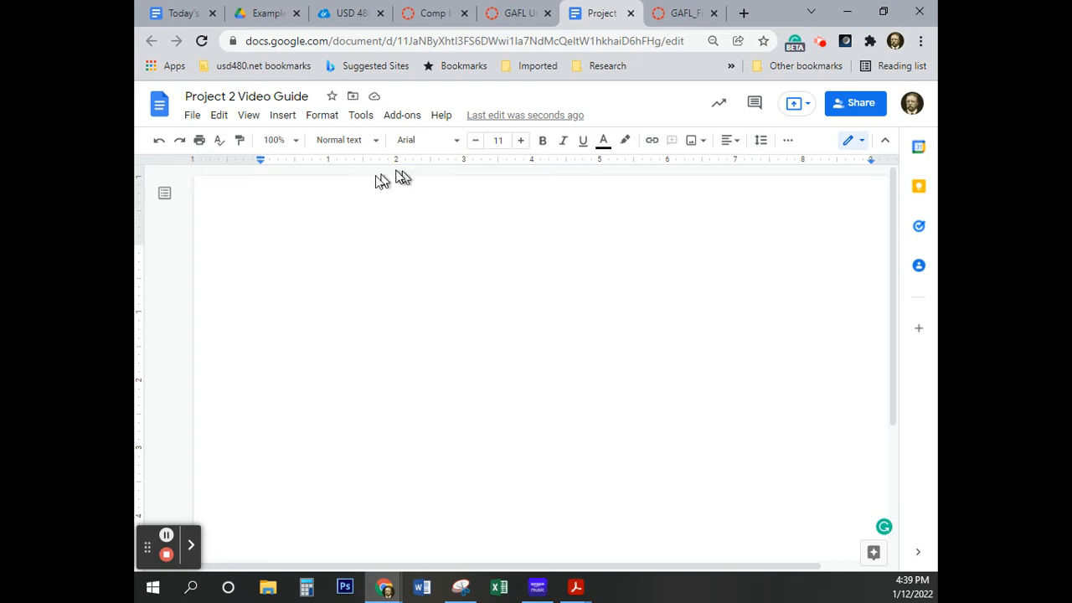
click(285, 118)
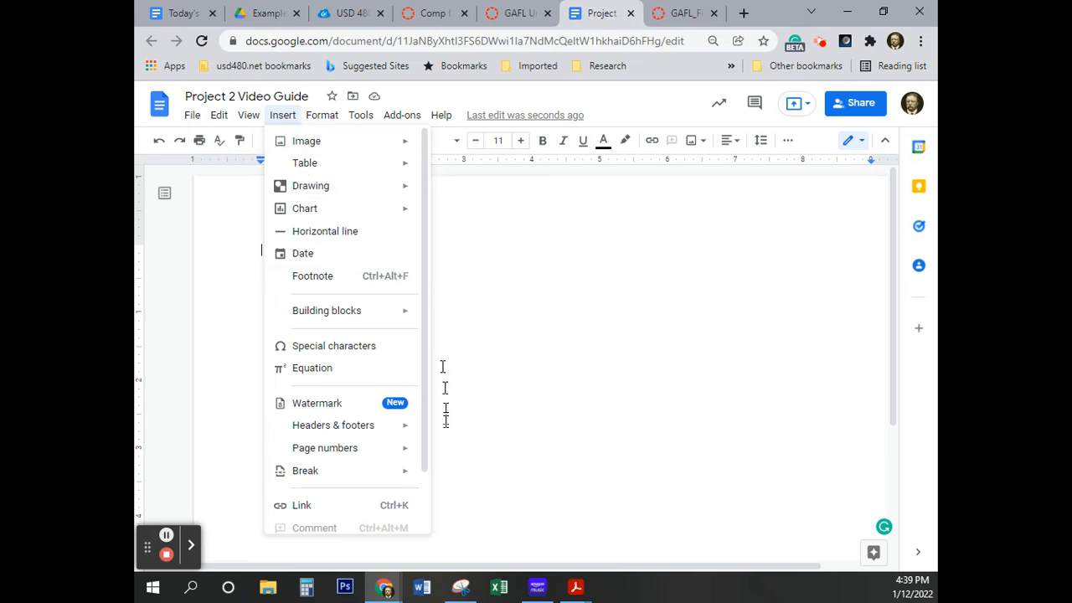
mouse_move(376, 437)
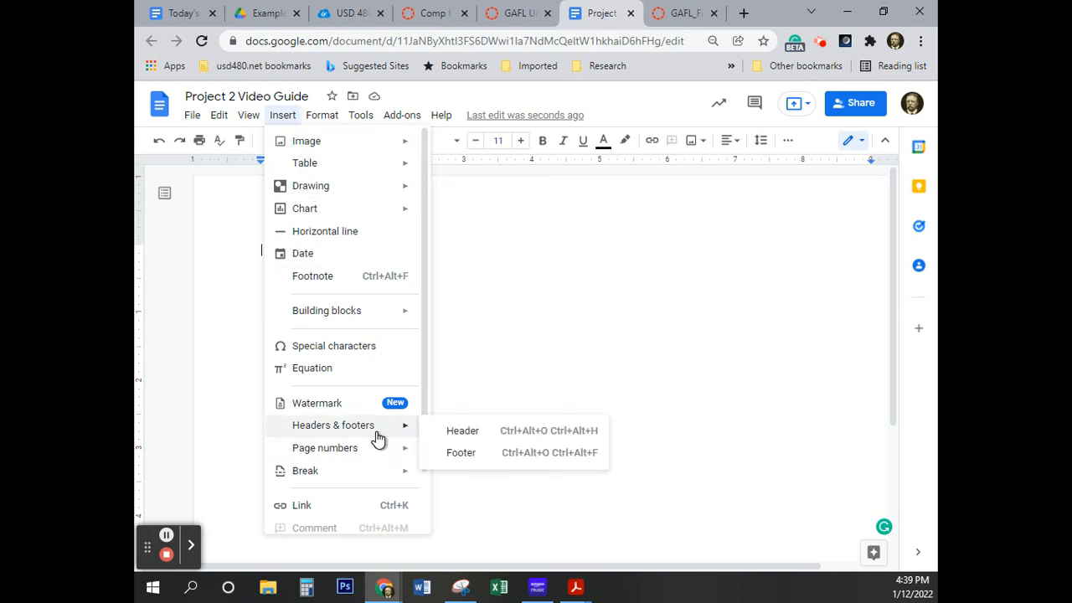
click(540, 433)
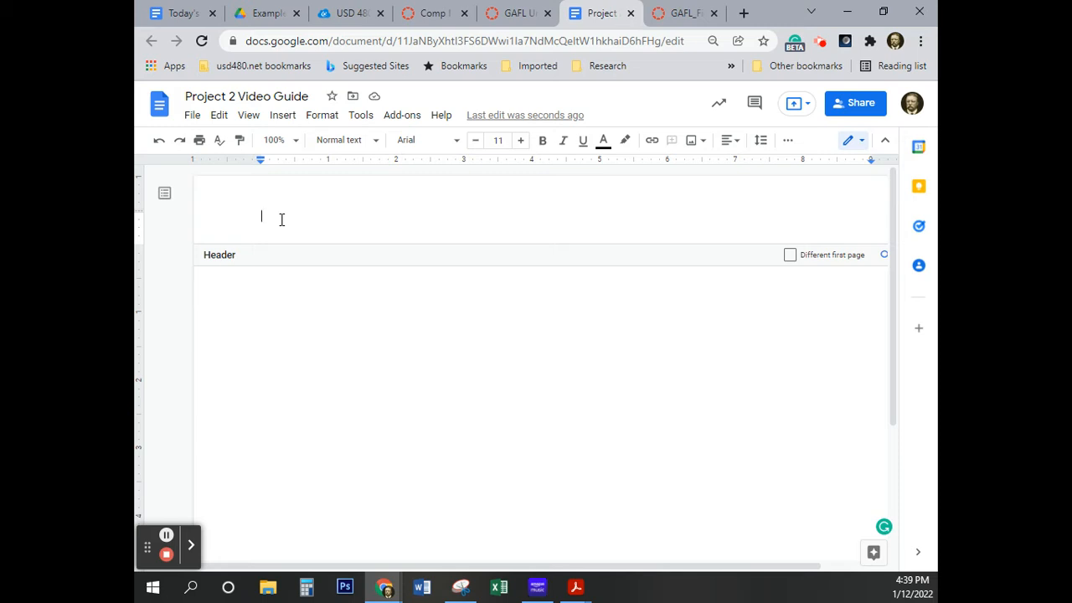
text(Mr Crawford)
Format the name in the header as Times New Roman, size 12
drag(336, 218, 250, 216)
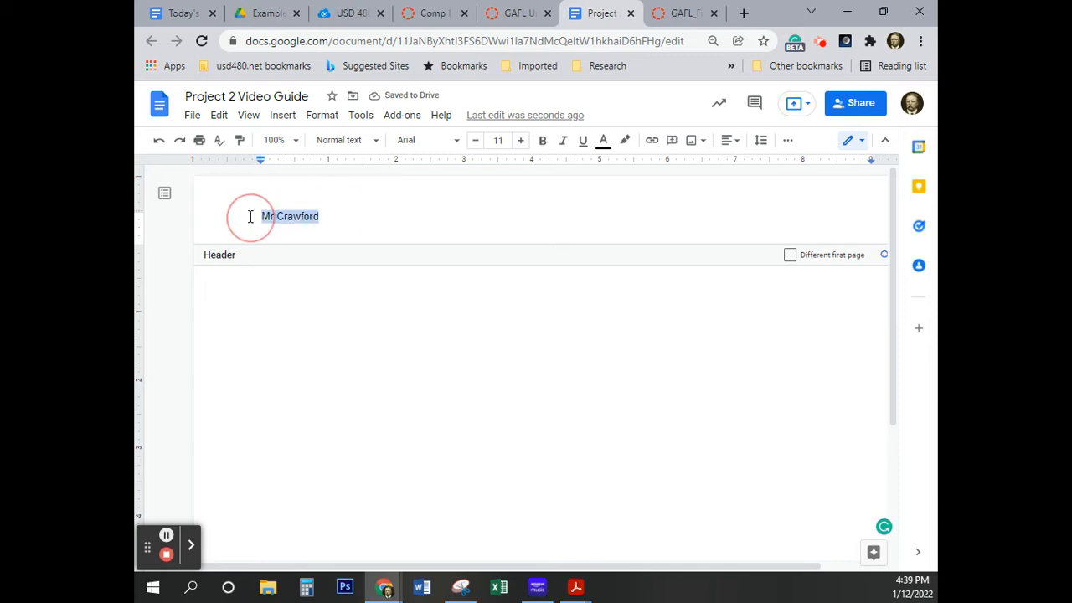
click(458, 143)
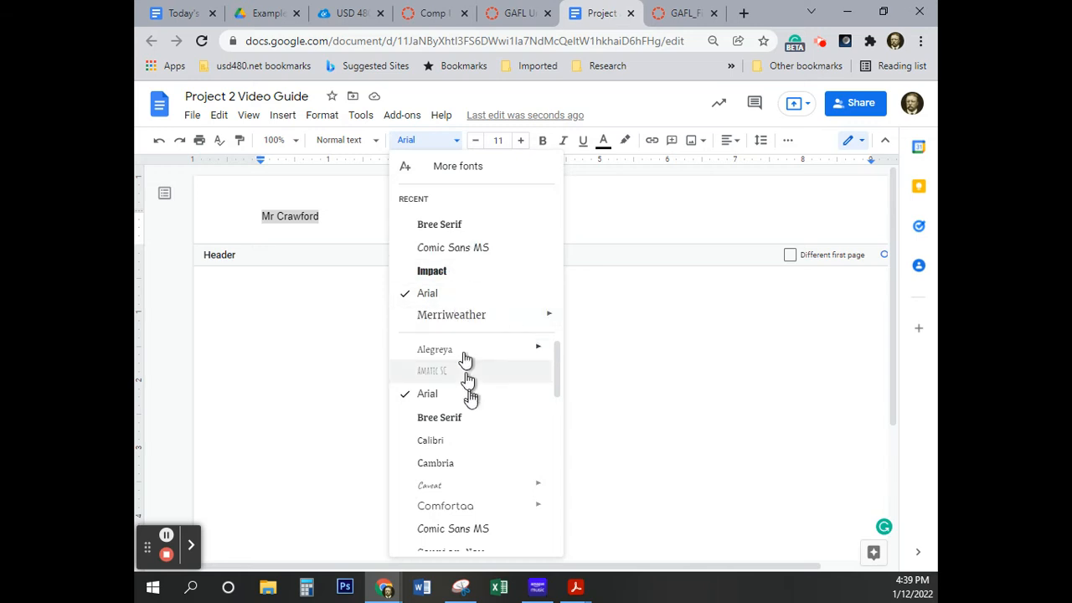
scroll(470, 401, down, 5)
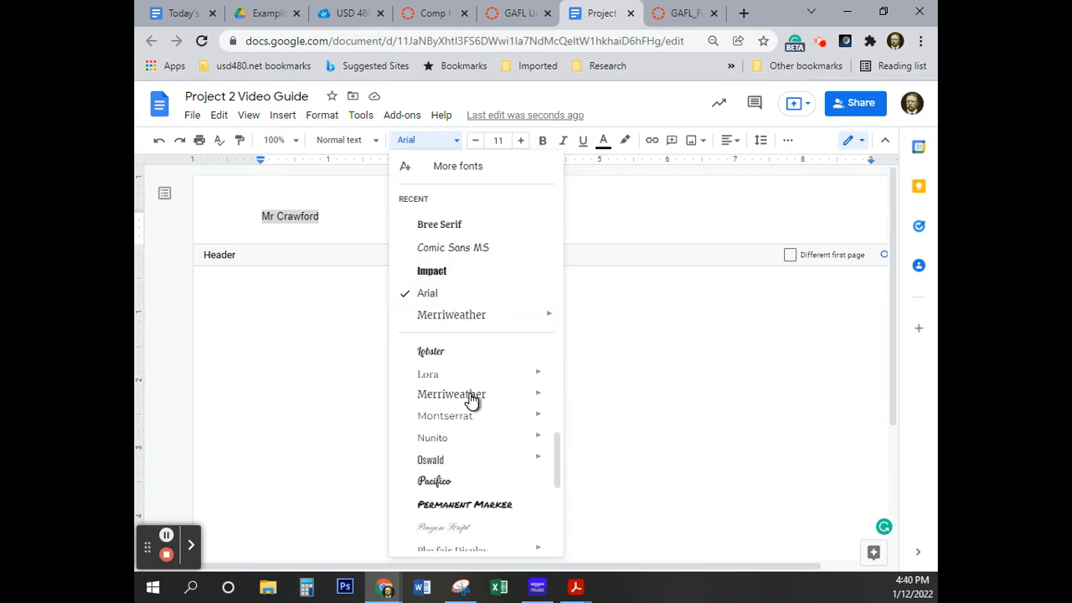
scroll(471, 400, down, 5)
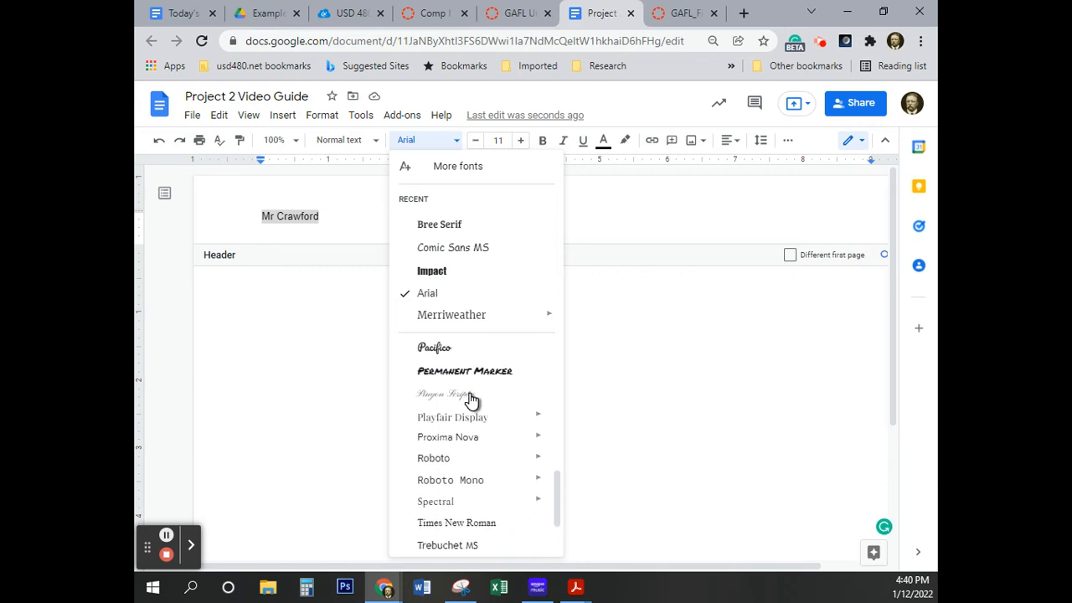
click(465, 448)
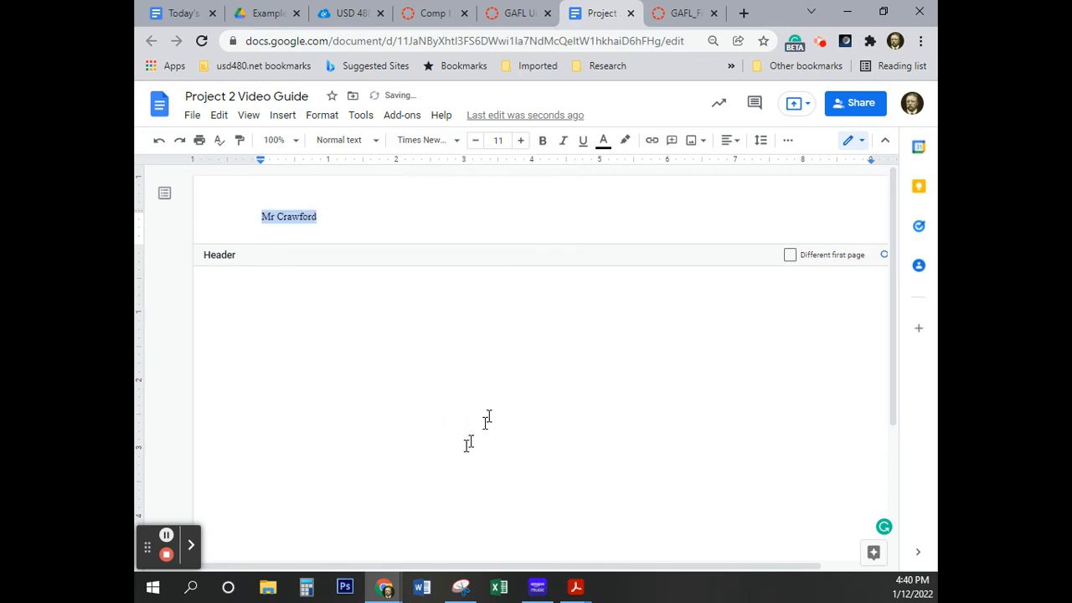
click(521, 140)
click(341, 219)
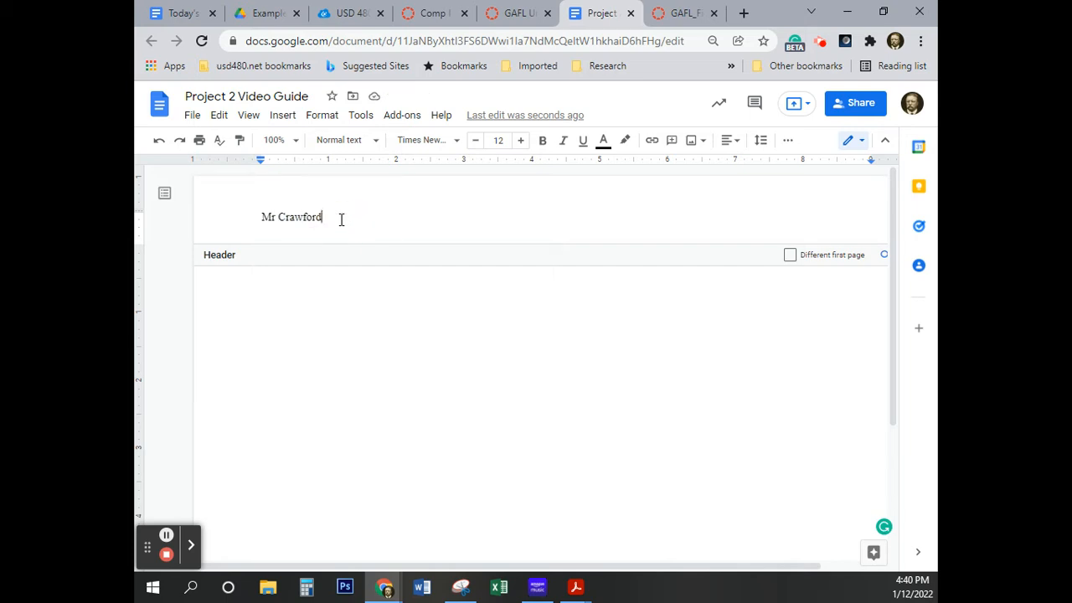
Add "Computer 1, Video Example" on the same header line, tabbed away from the name, and return to the document body
key(Tab)
text(Comp)
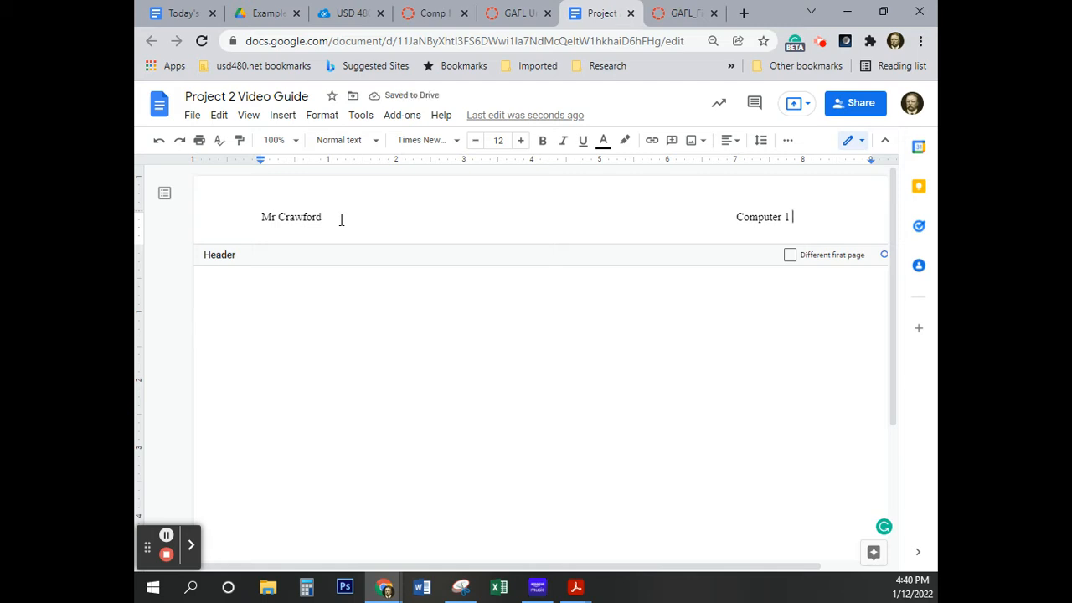
key(BackSpace)
text(Video Example)
click(443, 307)
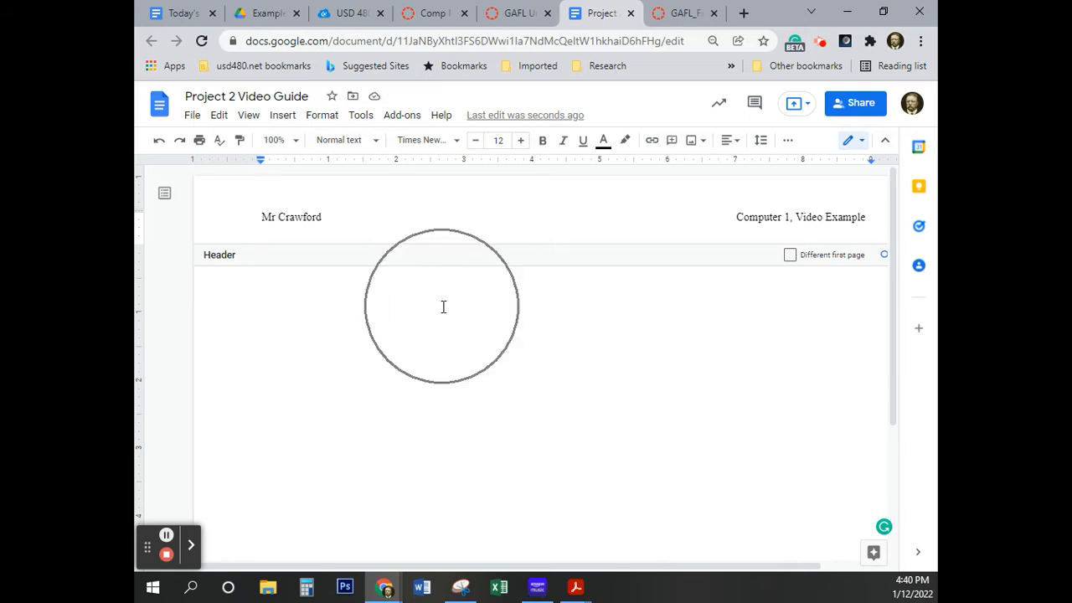
click(442, 306)
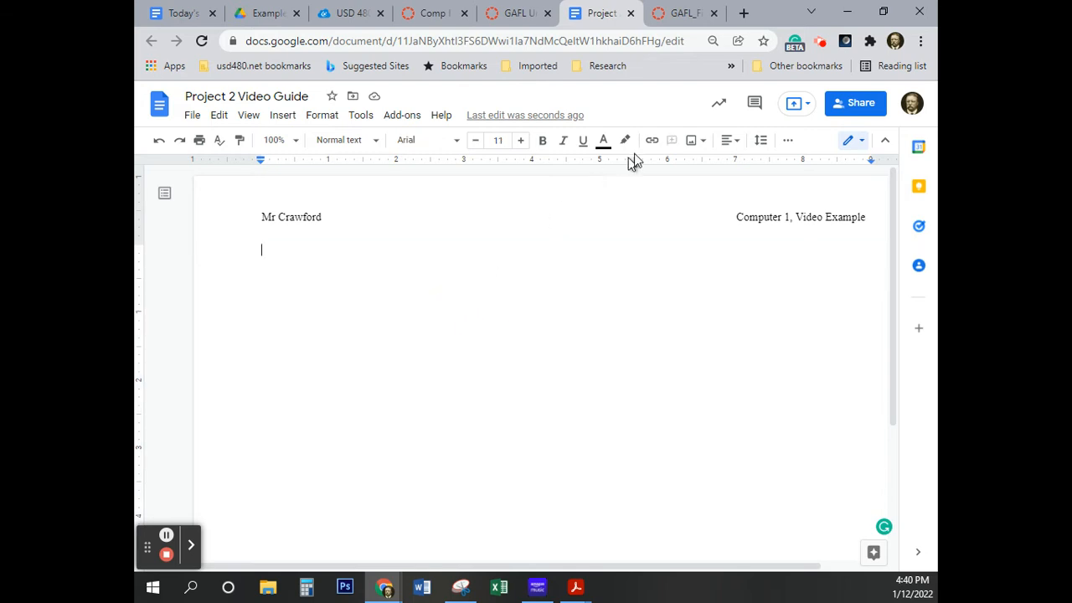
Check the table instruction in the eText and insert a 4-column by 5-row table on the document's first line
click(677, 14)
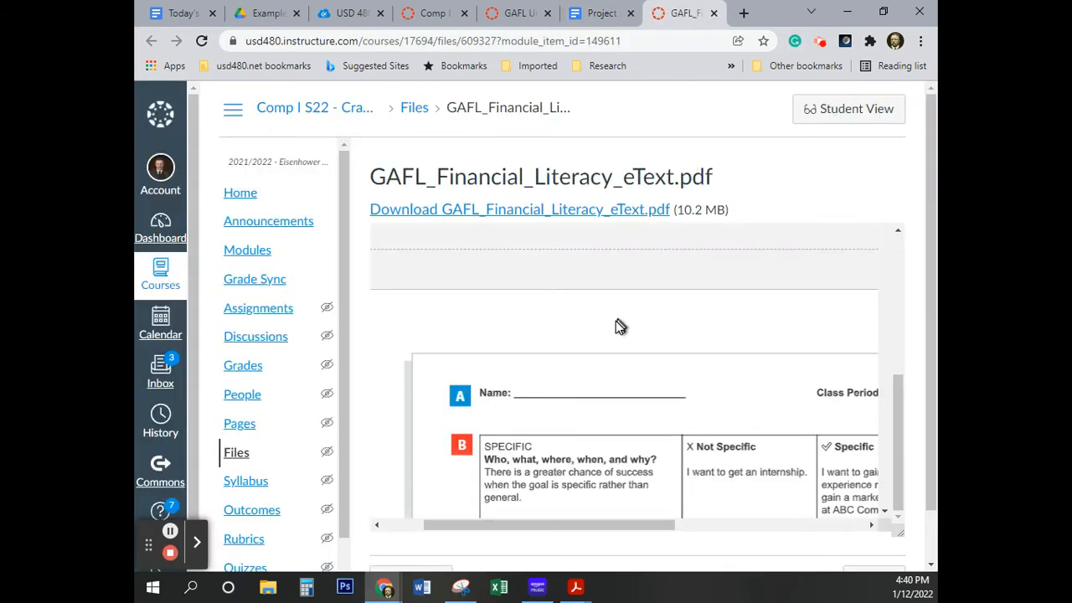
scroll(616, 321, up, 10)
scroll(616, 321, up, 3)
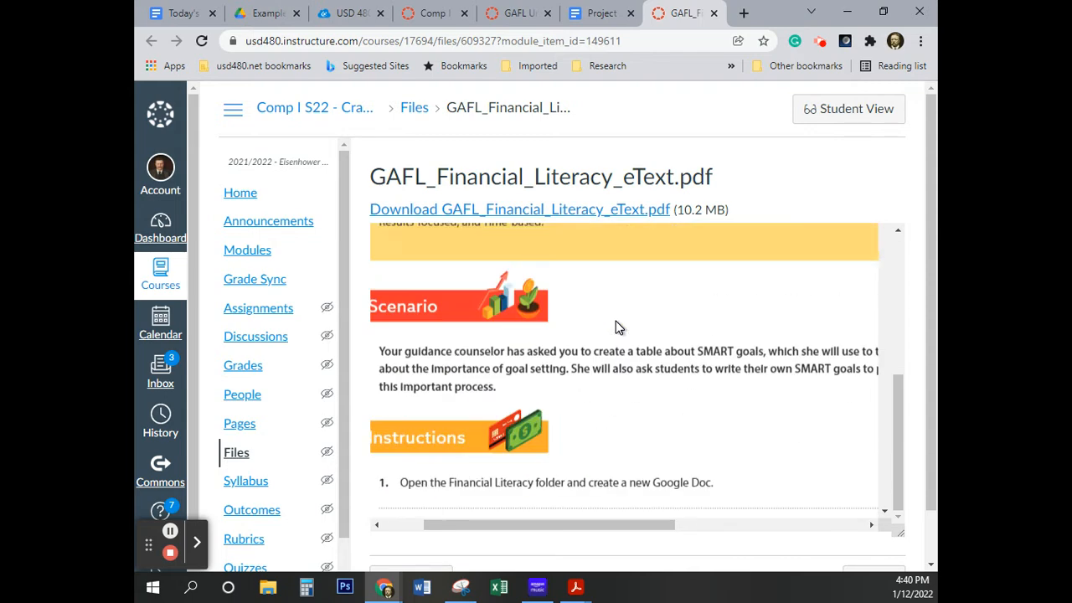
scroll(616, 320, down, 8)
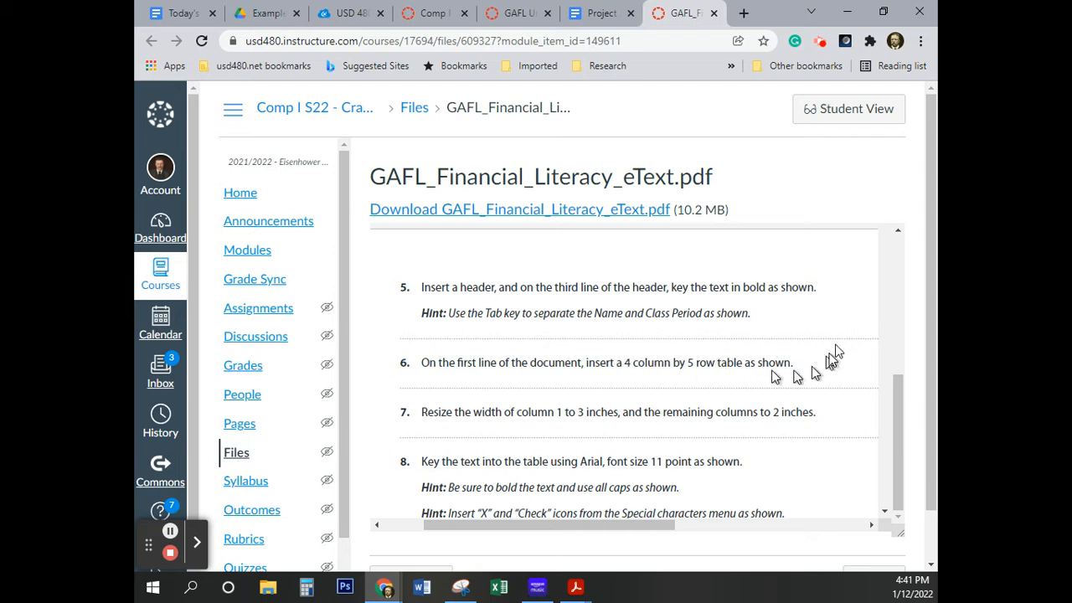
click(516, 13)
click(599, 13)
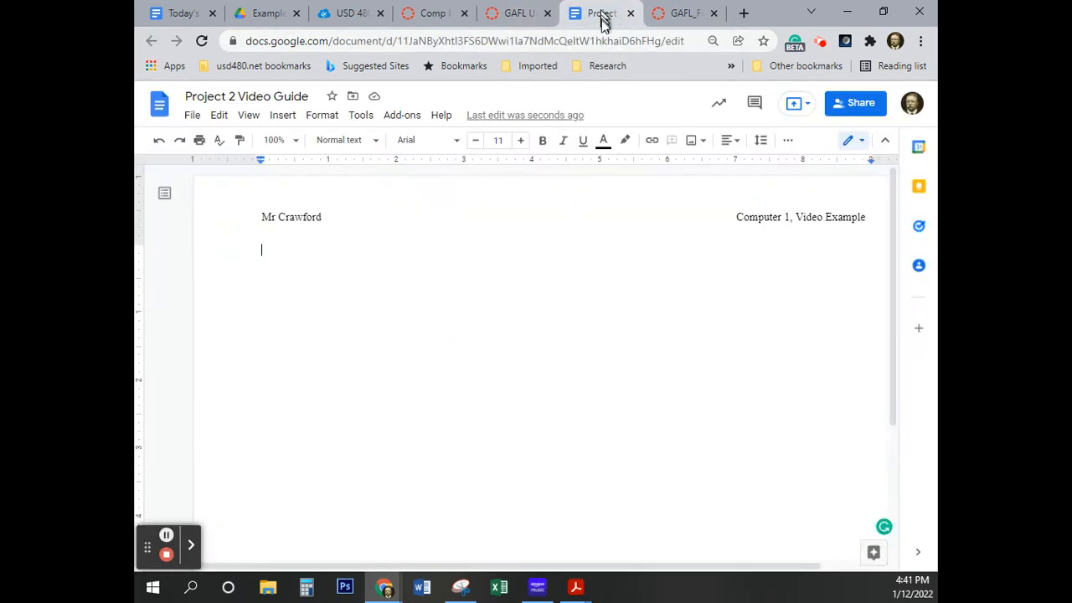
click(283, 116)
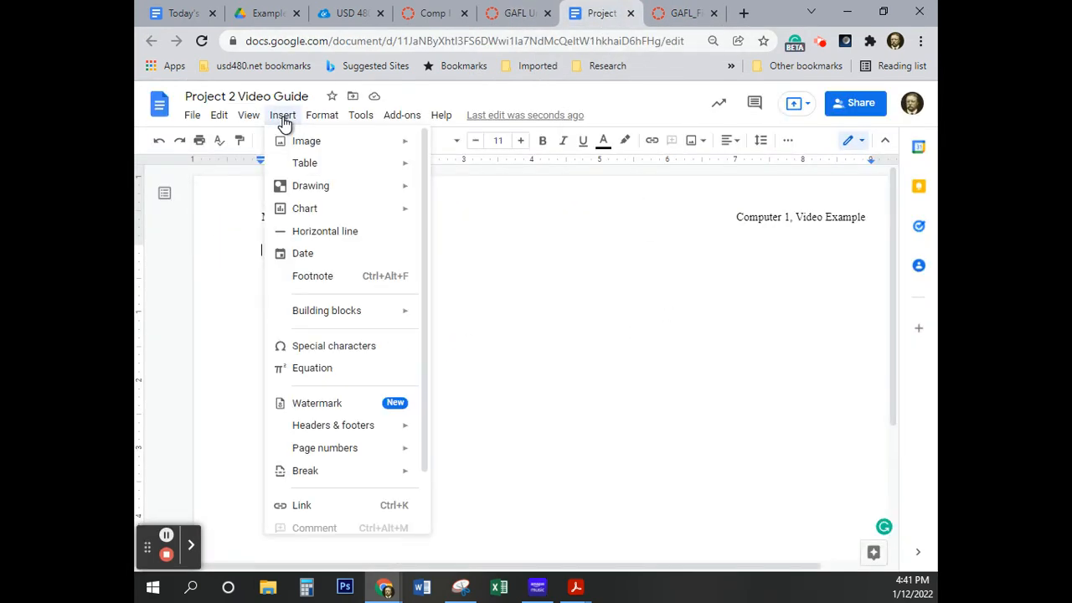
mouse_move(332, 163)
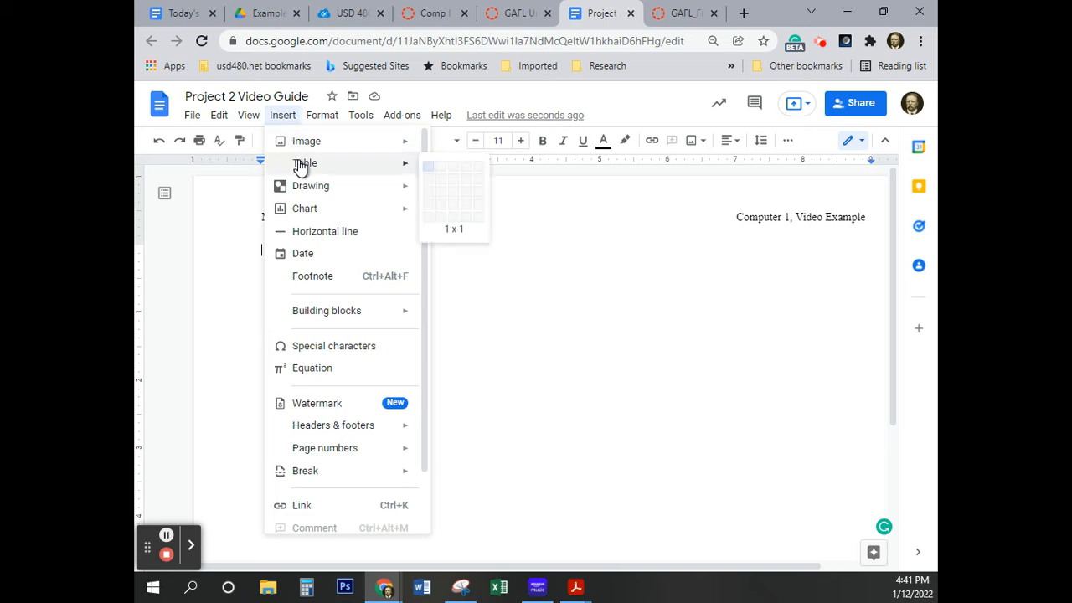
click(467, 222)
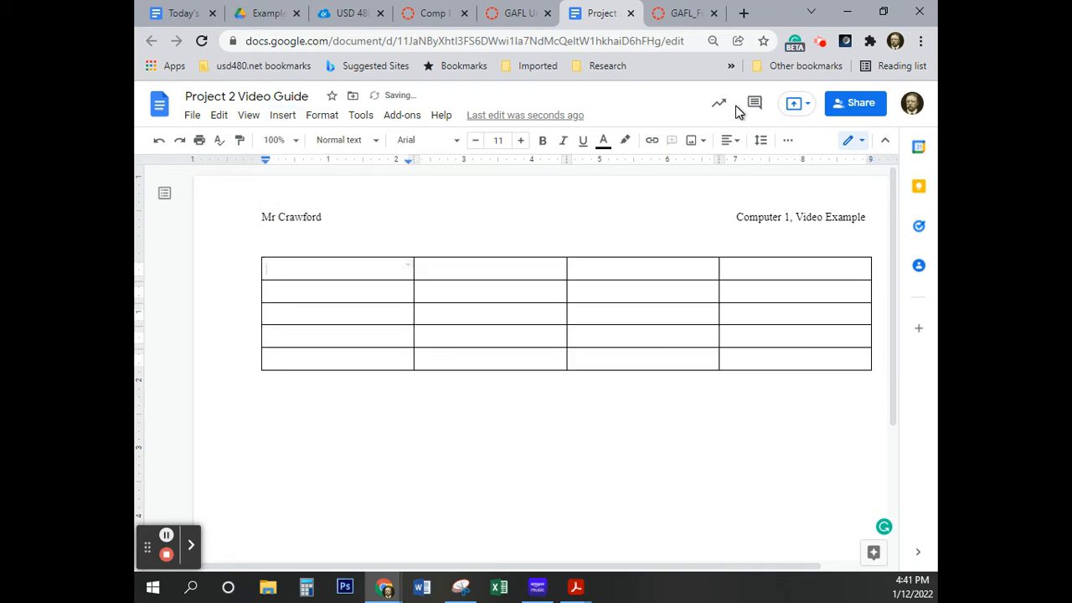
Check the column width instruction in the eText and set the table's first column to 3 inches wide
click(676, 15)
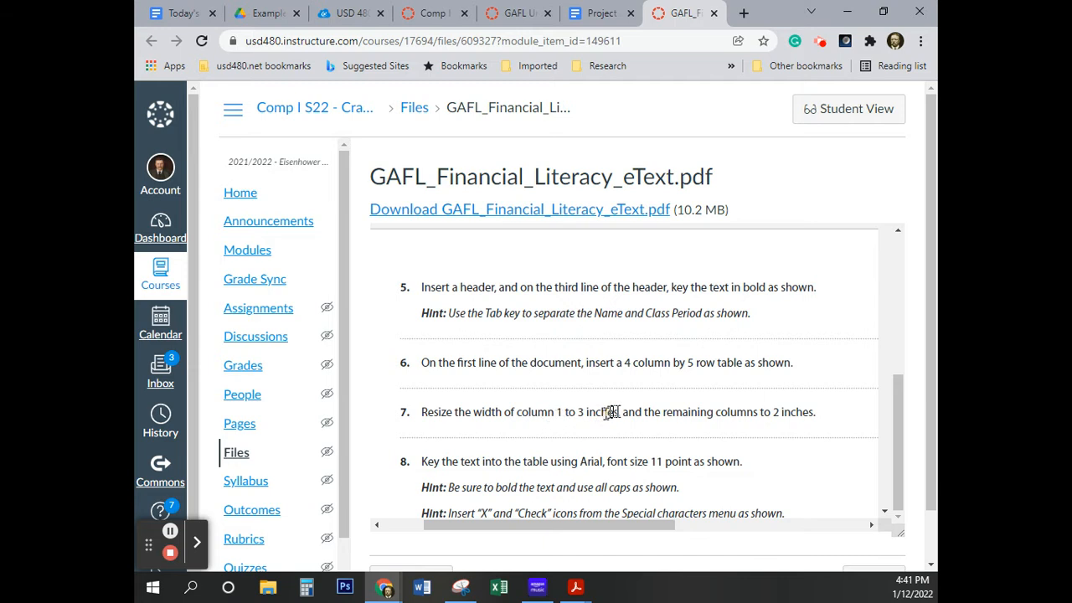
click(599, 13)
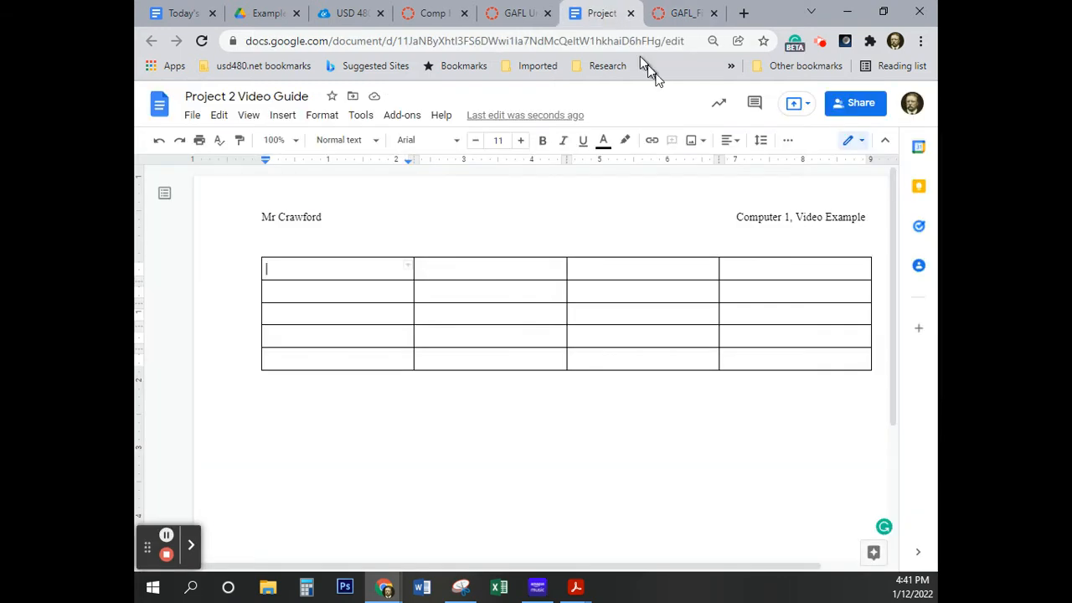
click(316, 268)
click(290, 268)
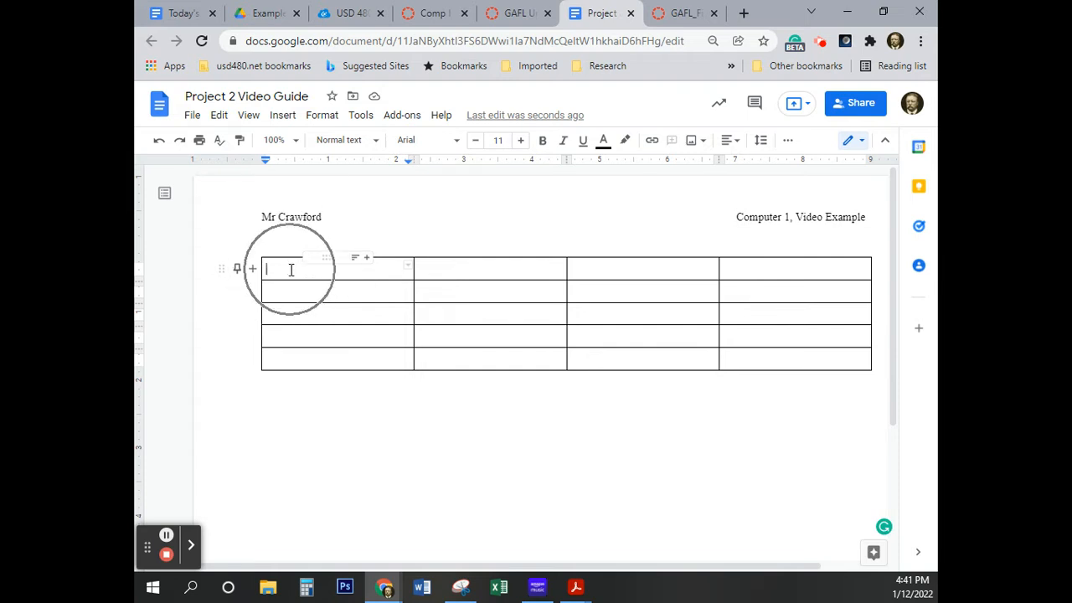
click(337, 266)
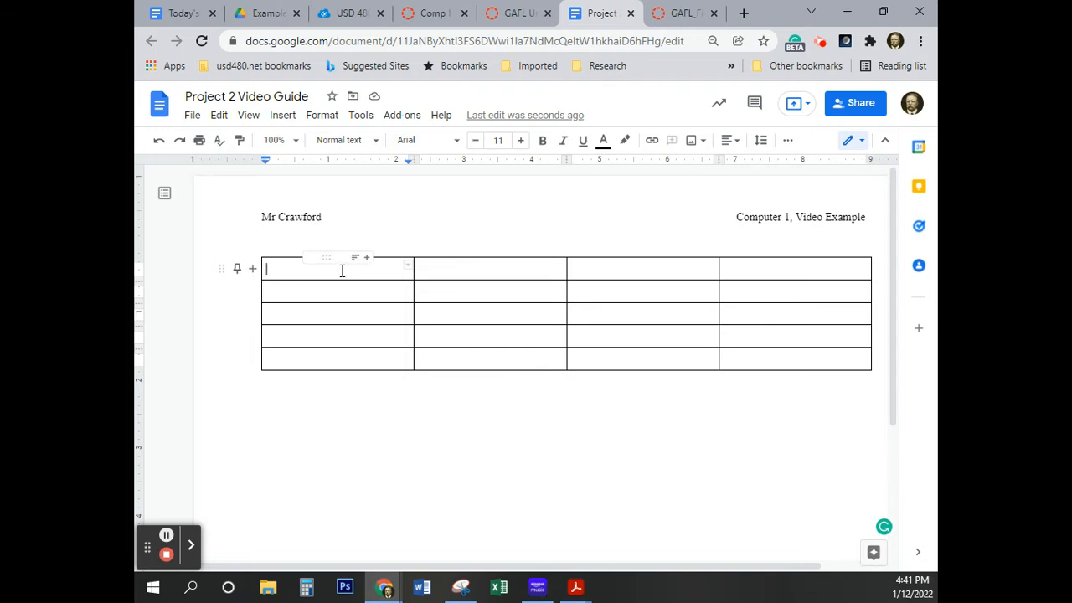
click(341, 270)
drag(341, 270, 339, 341)
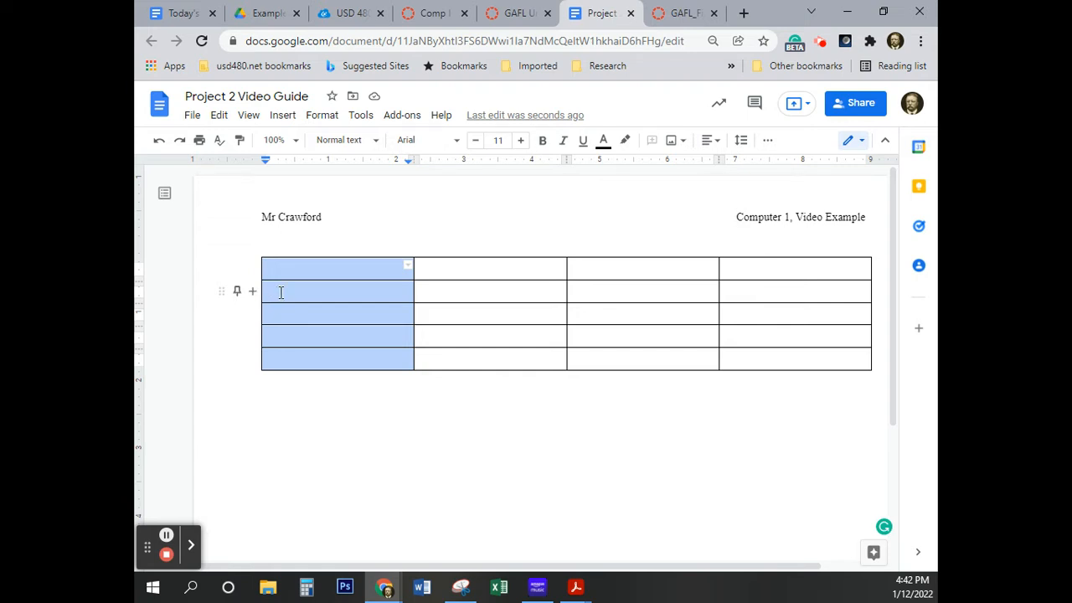
click(333, 294)
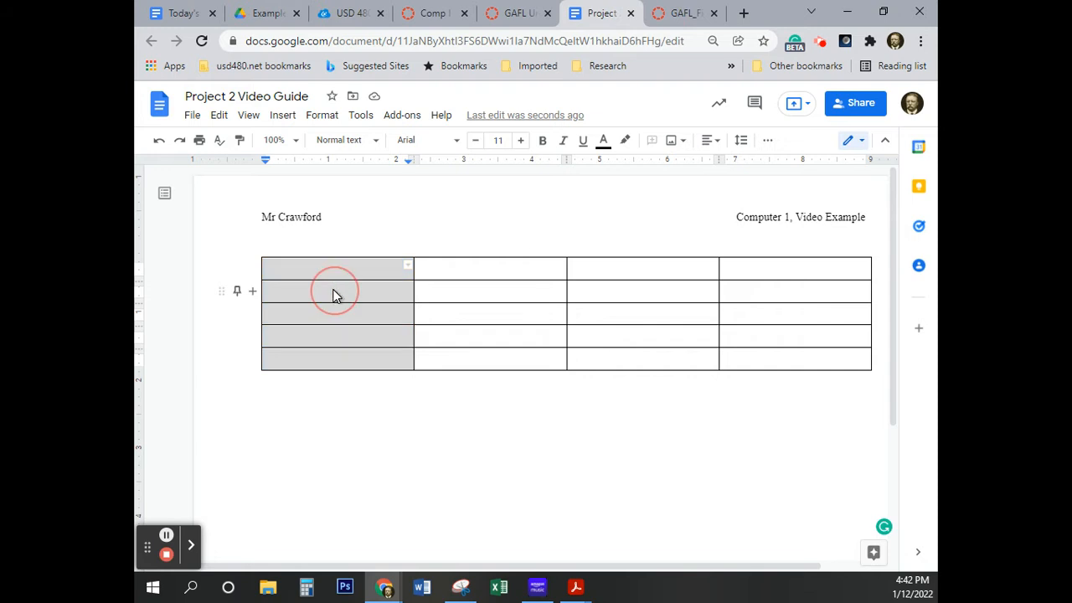
right_click(333, 295)
scroll(394, 341, down, 3)
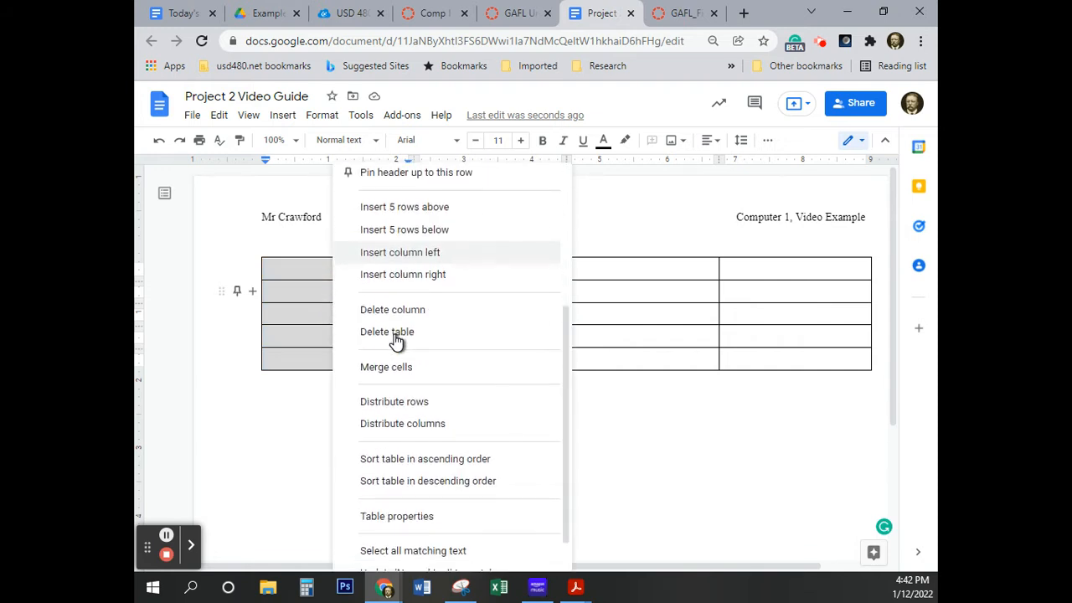
click(412, 515)
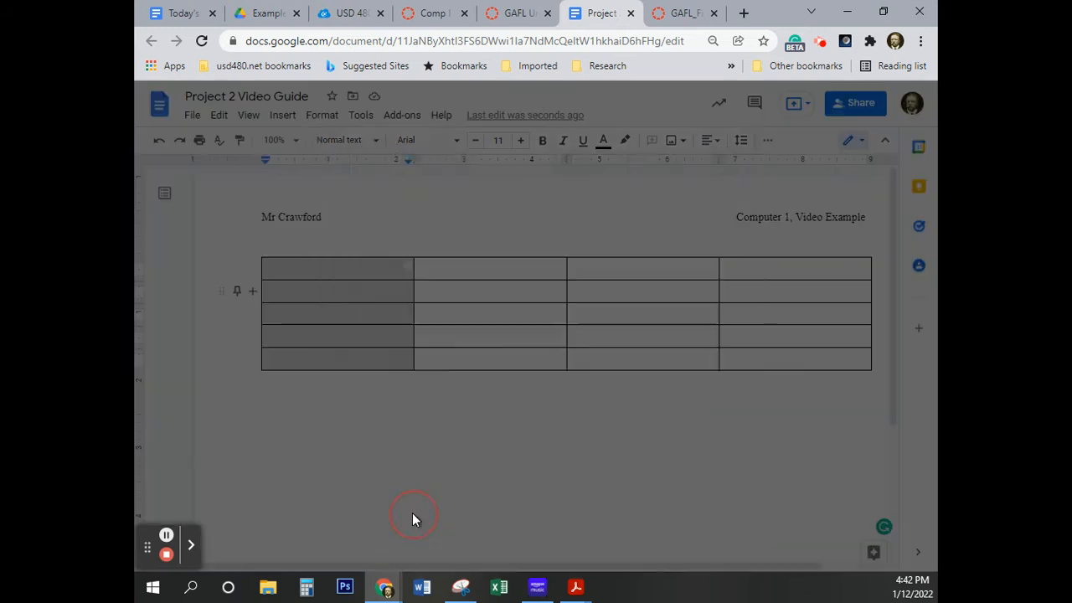
click(569, 220)
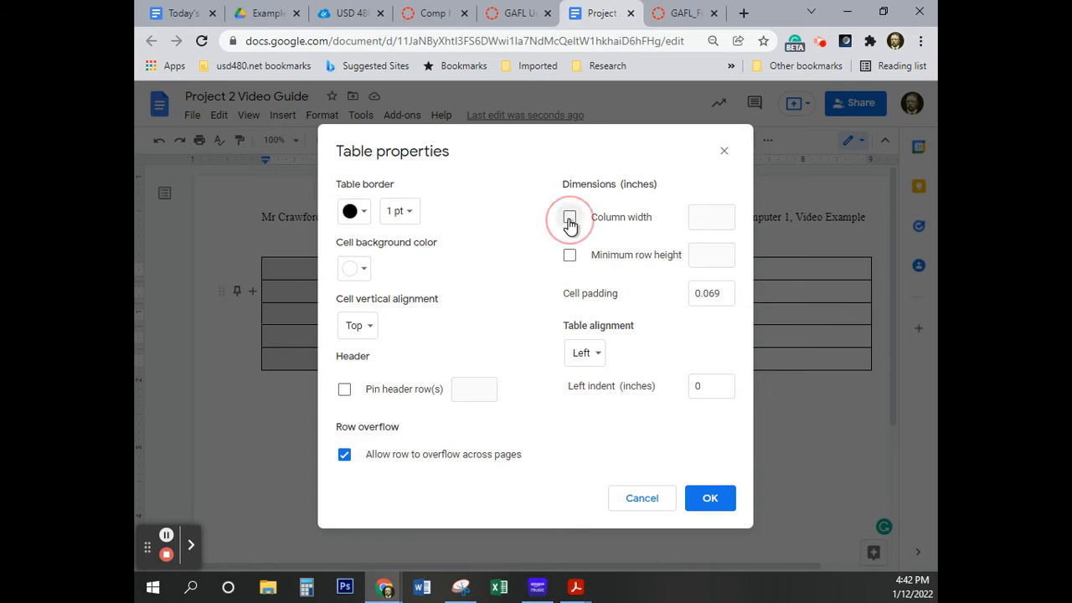
click(702, 215)
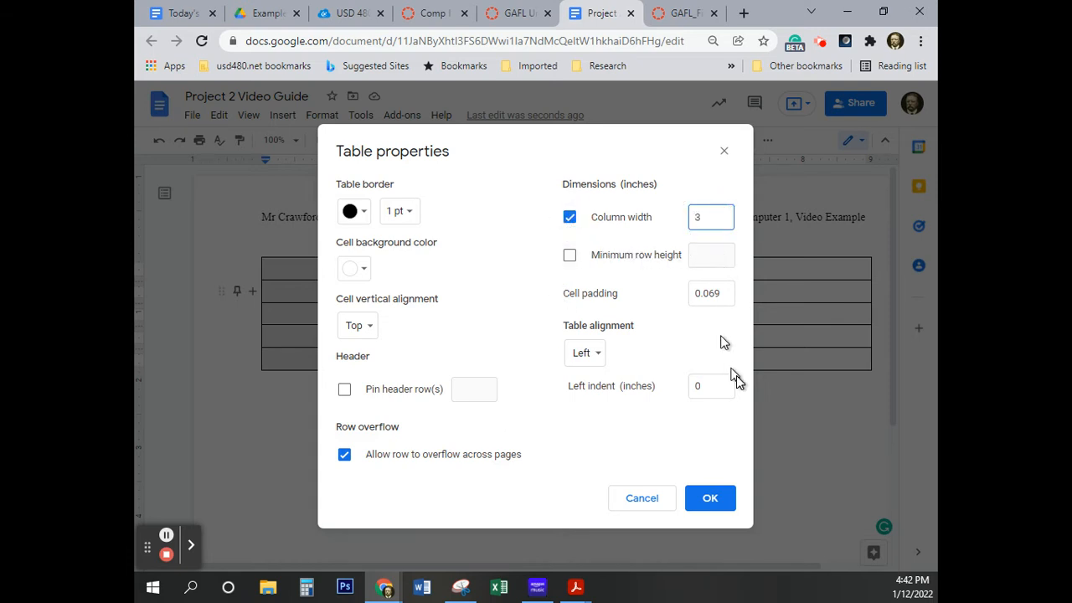
click(711, 501)
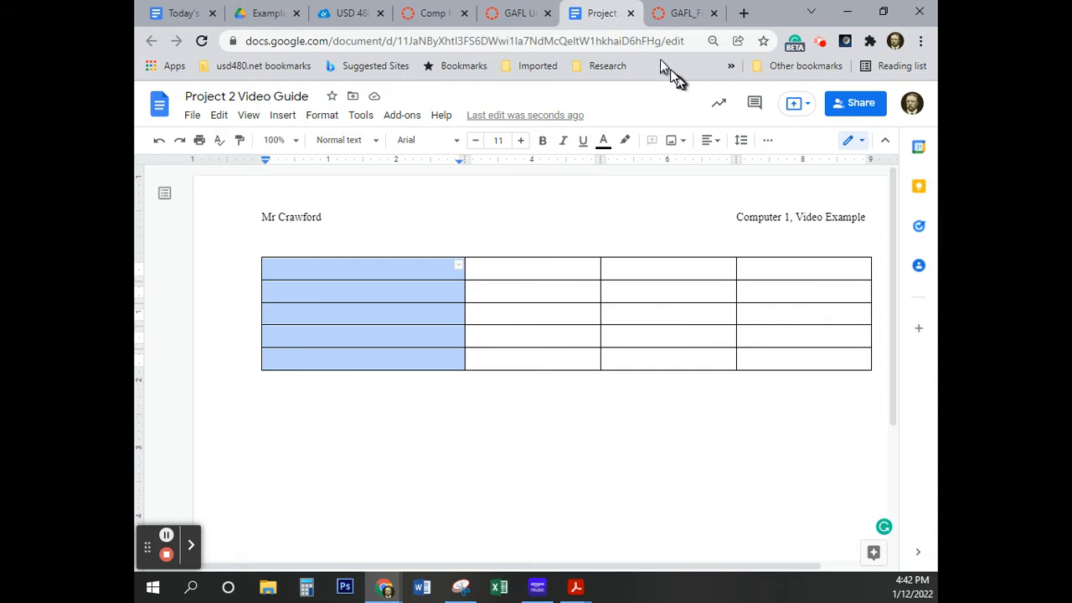
Recheck the width instruction in the eText and set the table's remaining three columns to 2 inches wide
click(688, 15)
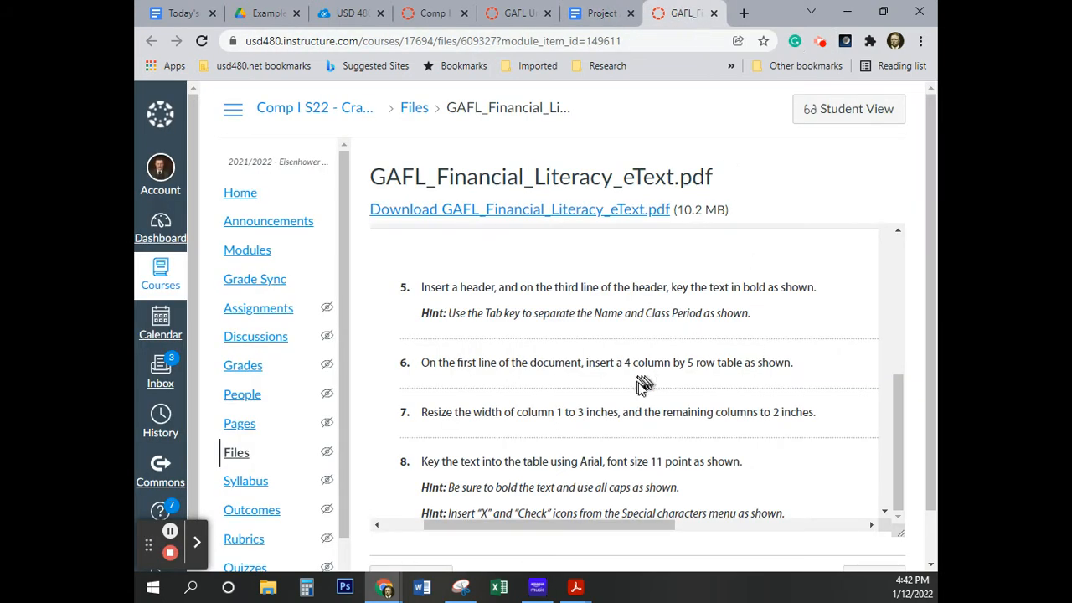
click(600, 13)
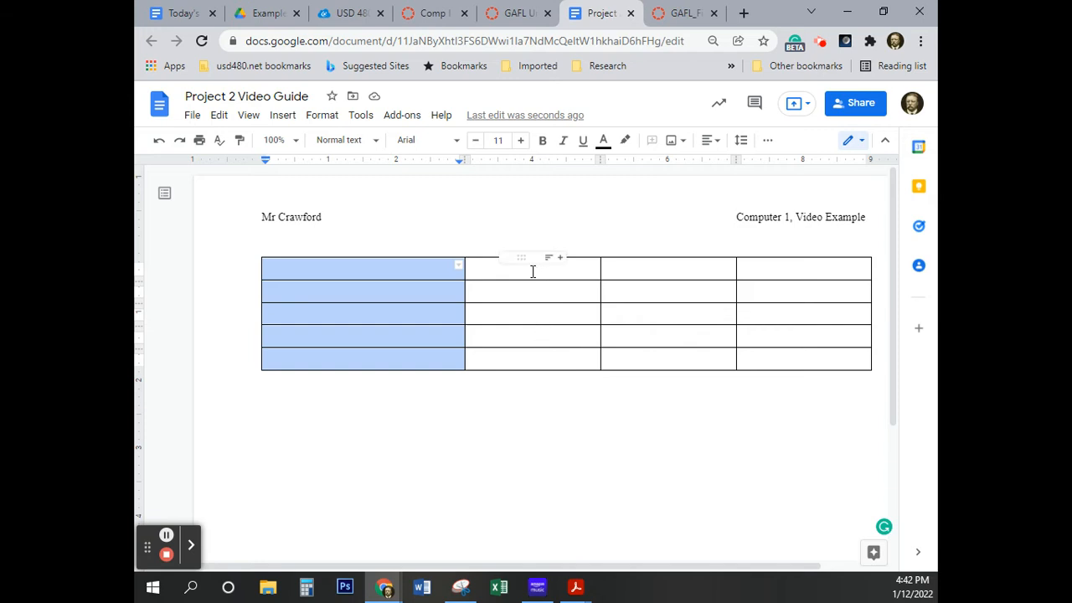
drag(509, 271, 806, 362)
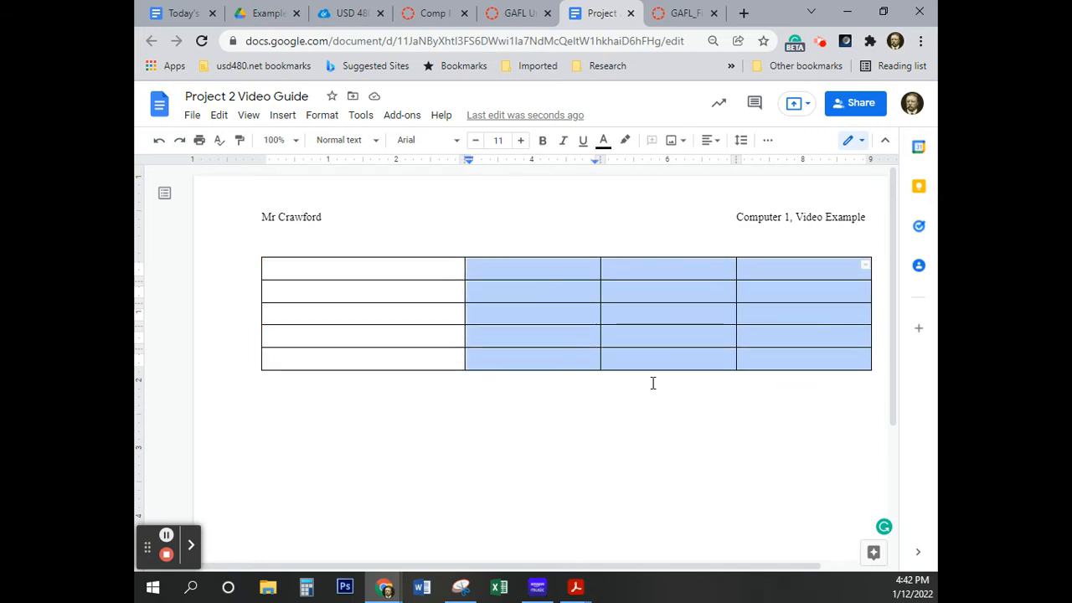
right_click(652, 316)
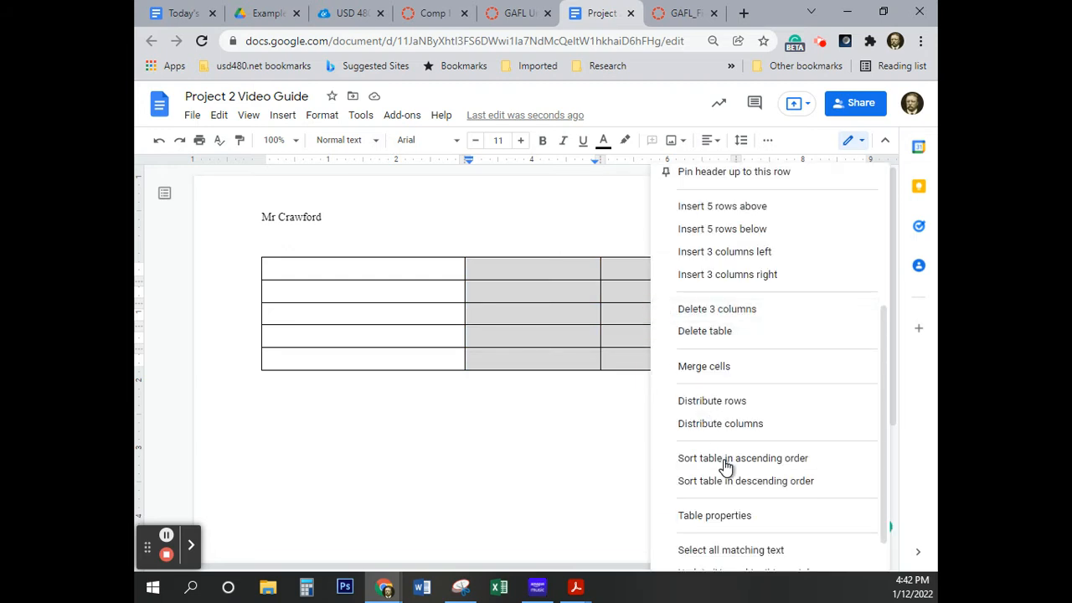
click(721, 515)
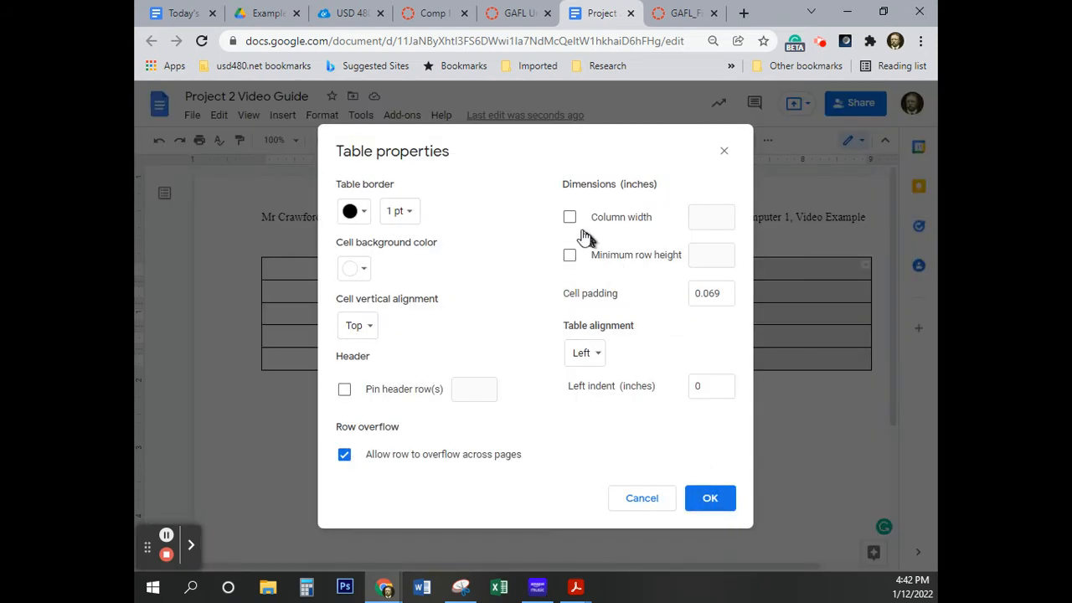
click(570, 218)
click(718, 219)
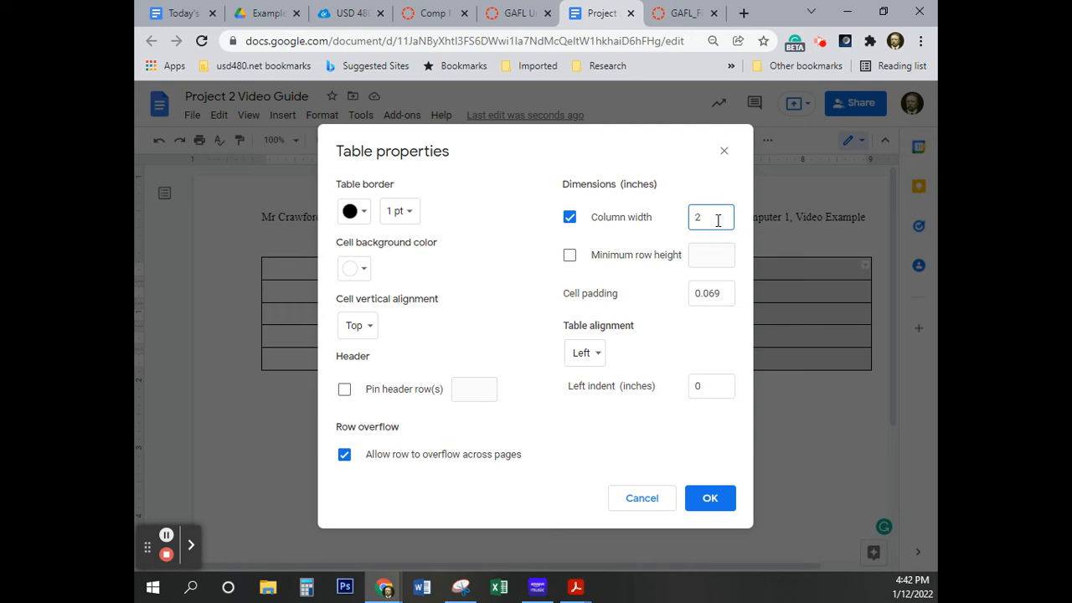
click(710, 497)
click(674, 431)
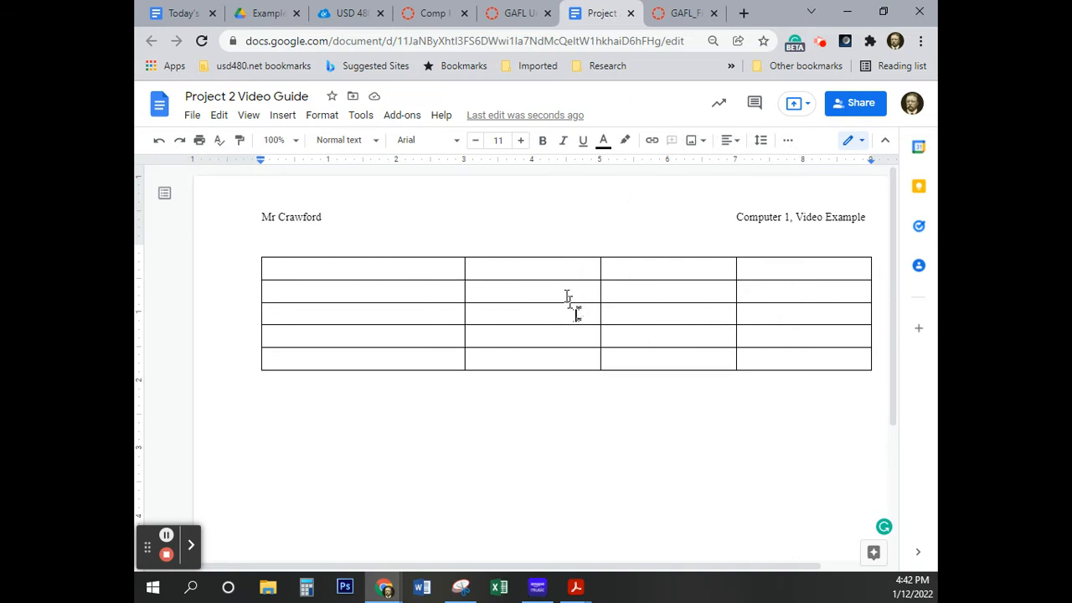
Read the eText's instructions for keying the table text and examine the wording and layout of the sample table
click(682, 15)
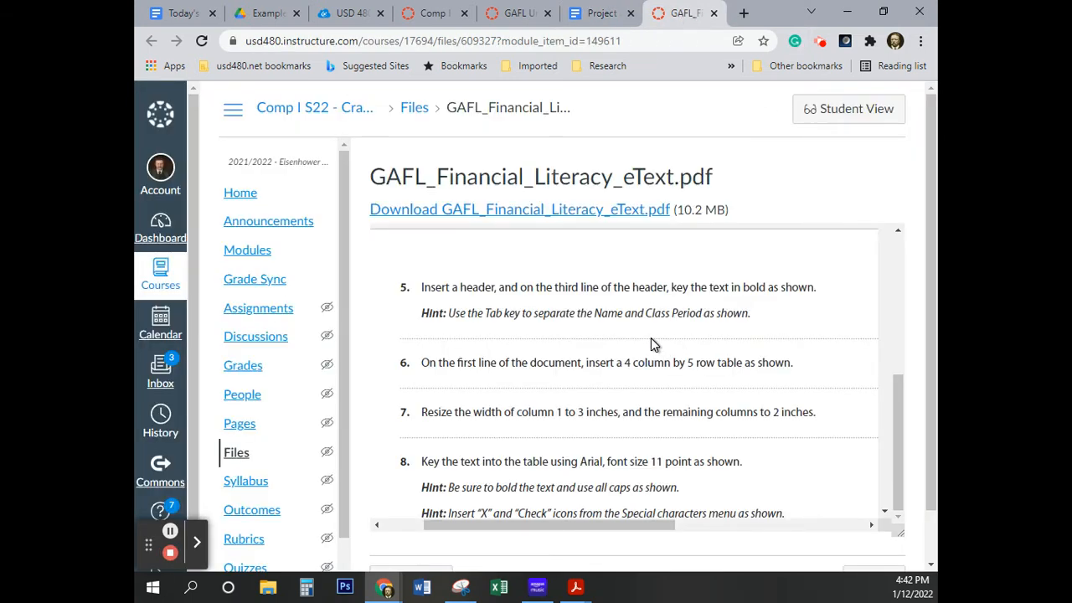
scroll(651, 337, down, 3)
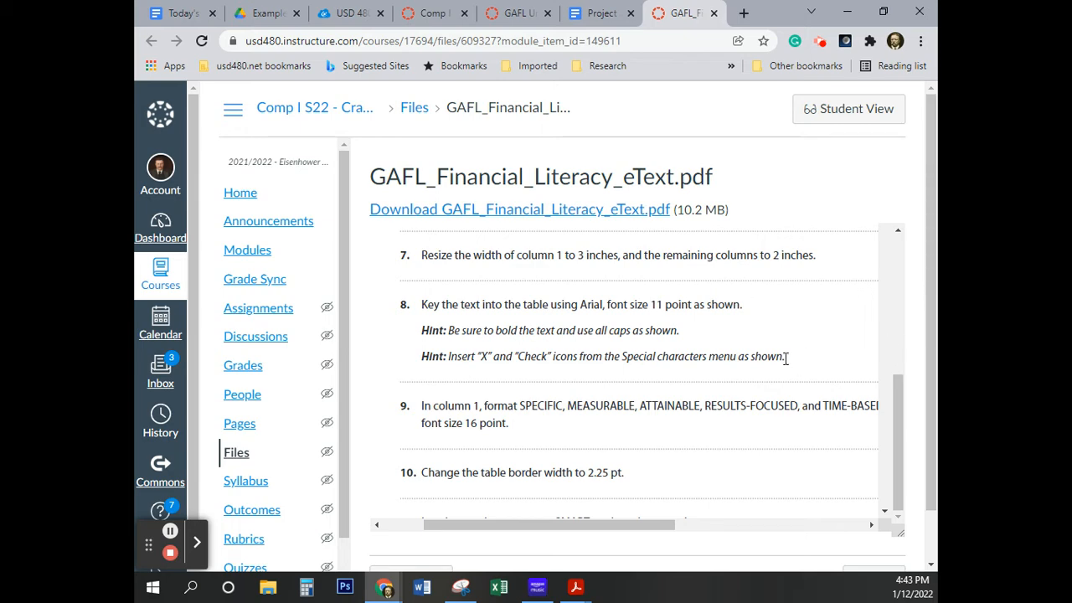
scroll(785, 357, down, 5)
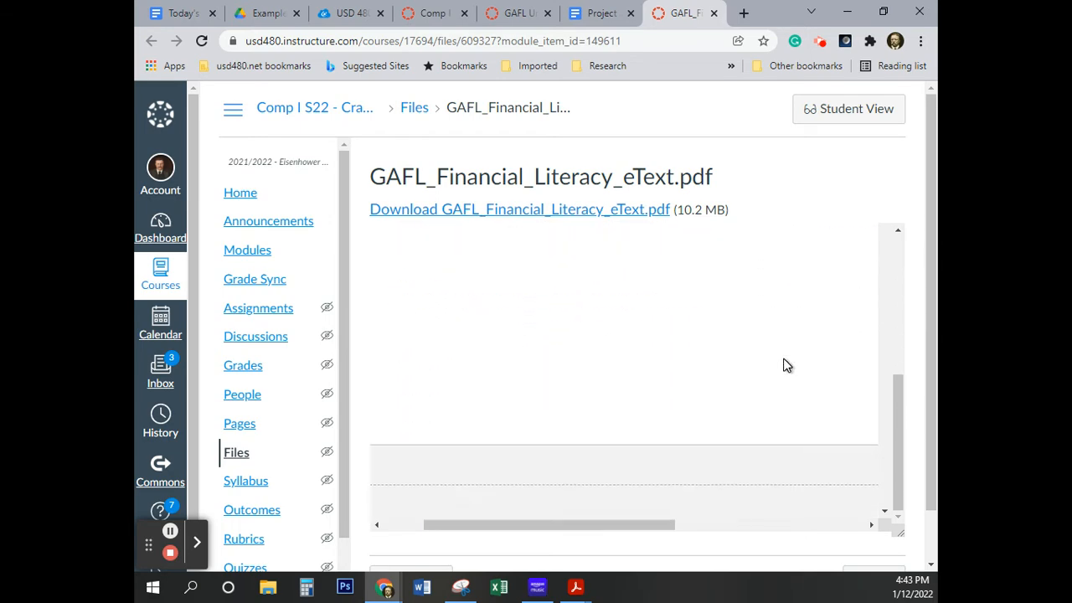
scroll(786, 365, down, 3)
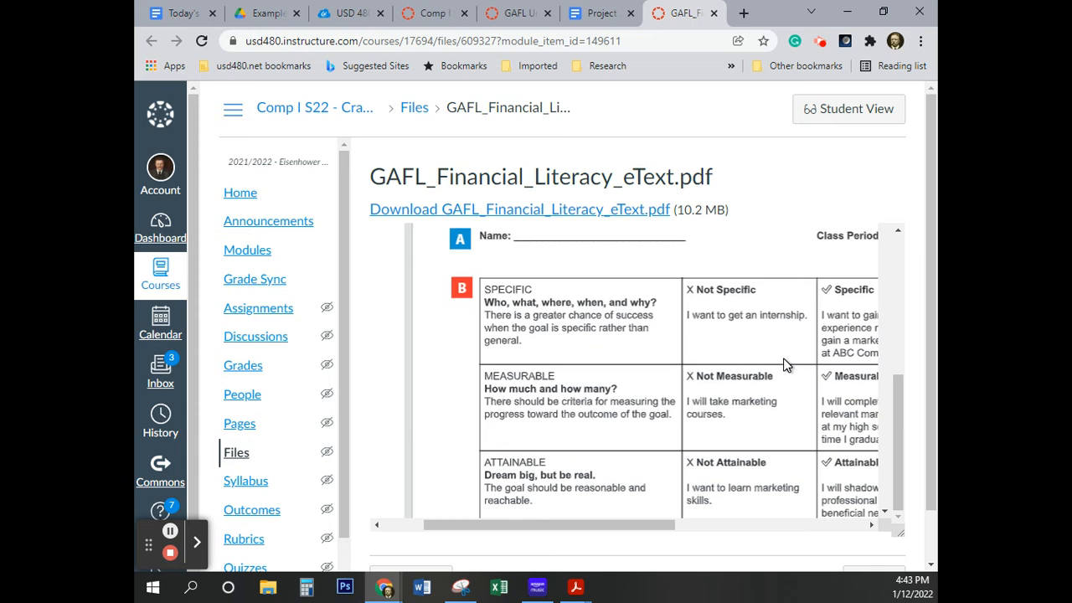
drag(621, 526, 673, 530)
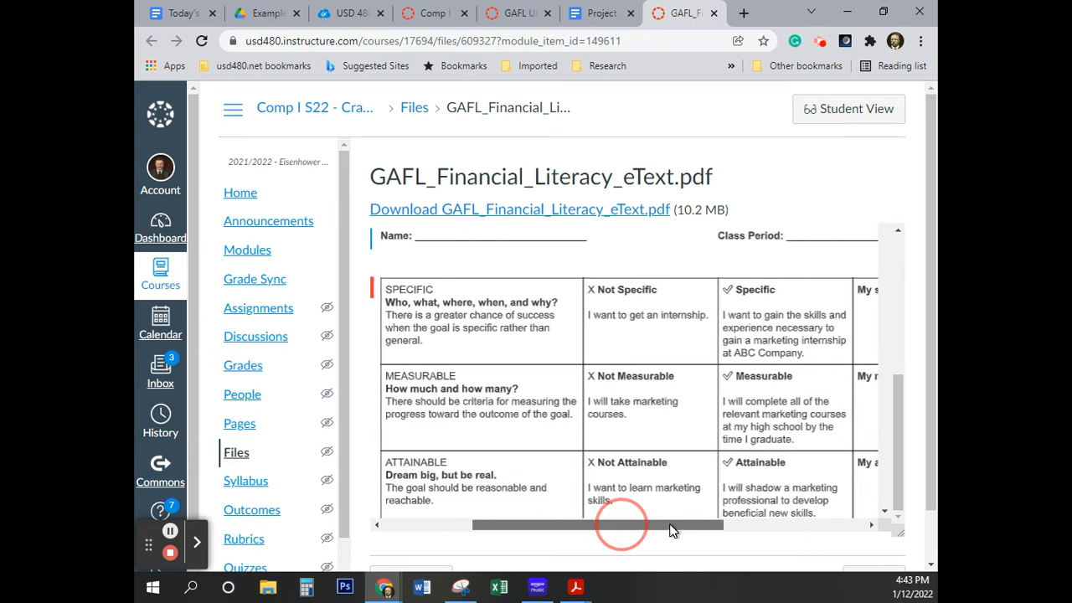
scroll(653, 428, down, 2)
scroll(653, 429, up, 1)
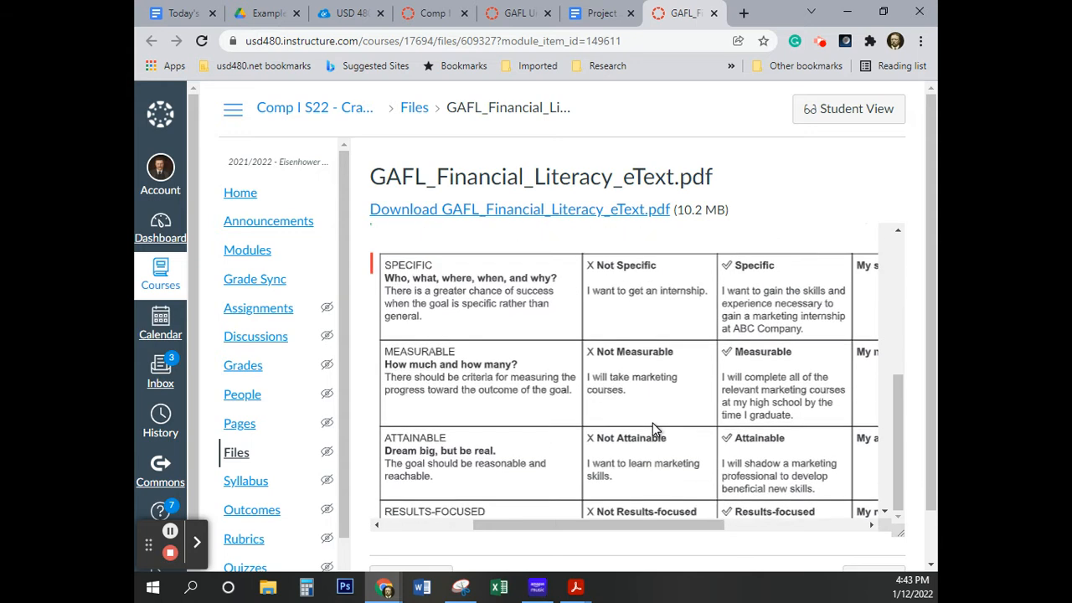
scroll(652, 423, up, 1)
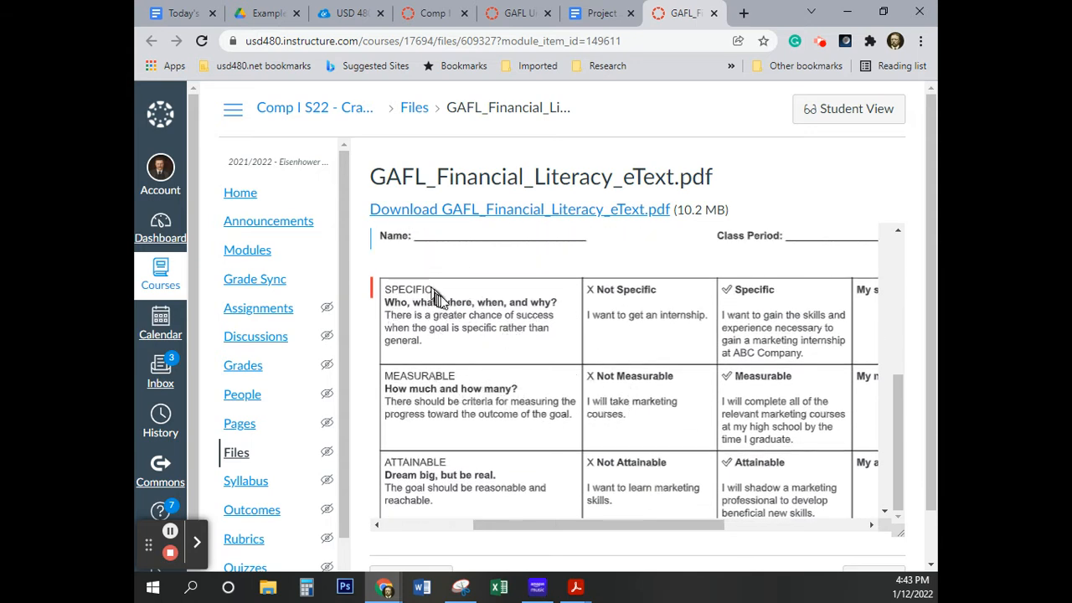
Enter "Specific" in the first cell of the document's table and start a new line below it
click(597, 12)
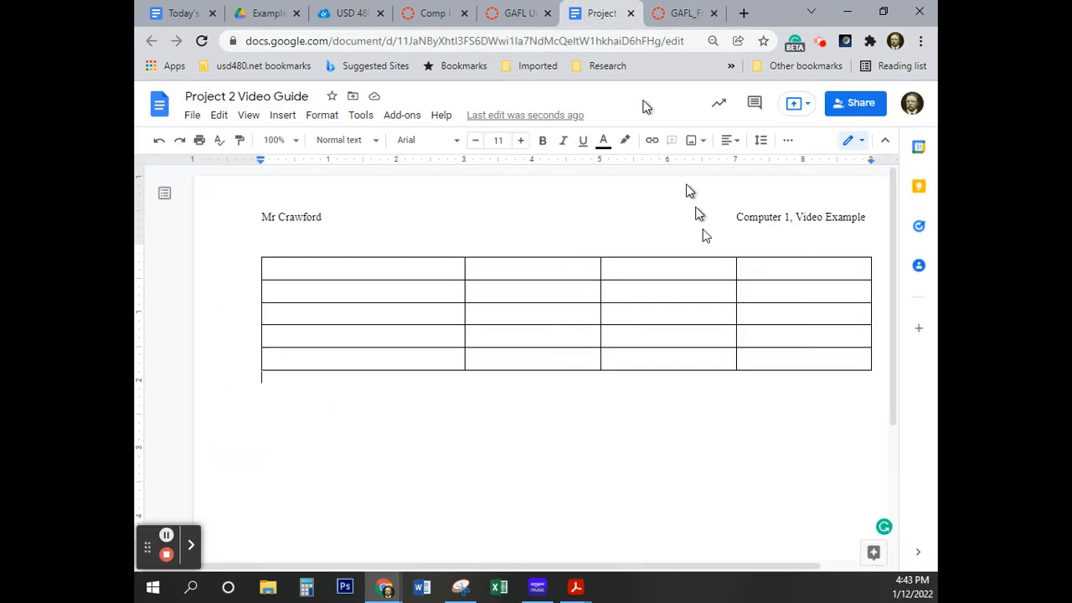
click(306, 270)
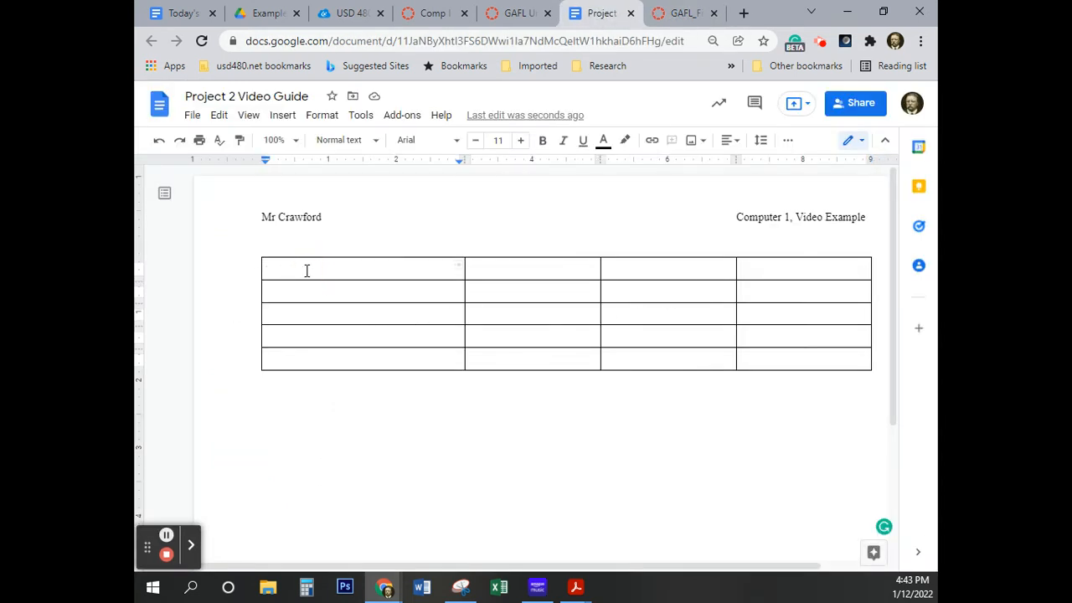
text(Specific)
key(Return)
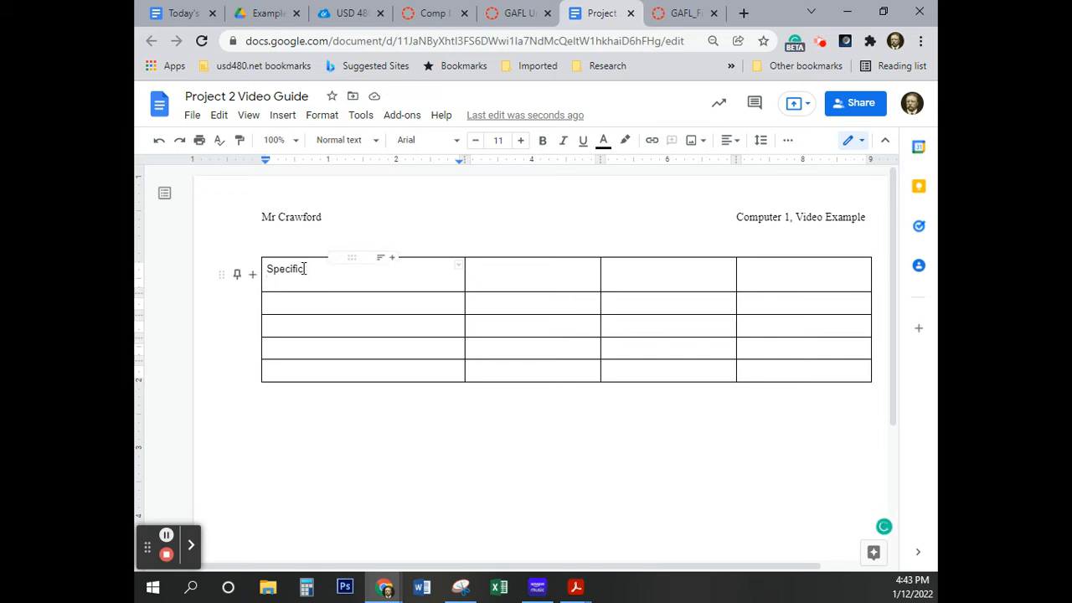
Convert the word "Specific" in the first cell to uppercase and return to the empty line beneath it
double_click(284, 267)
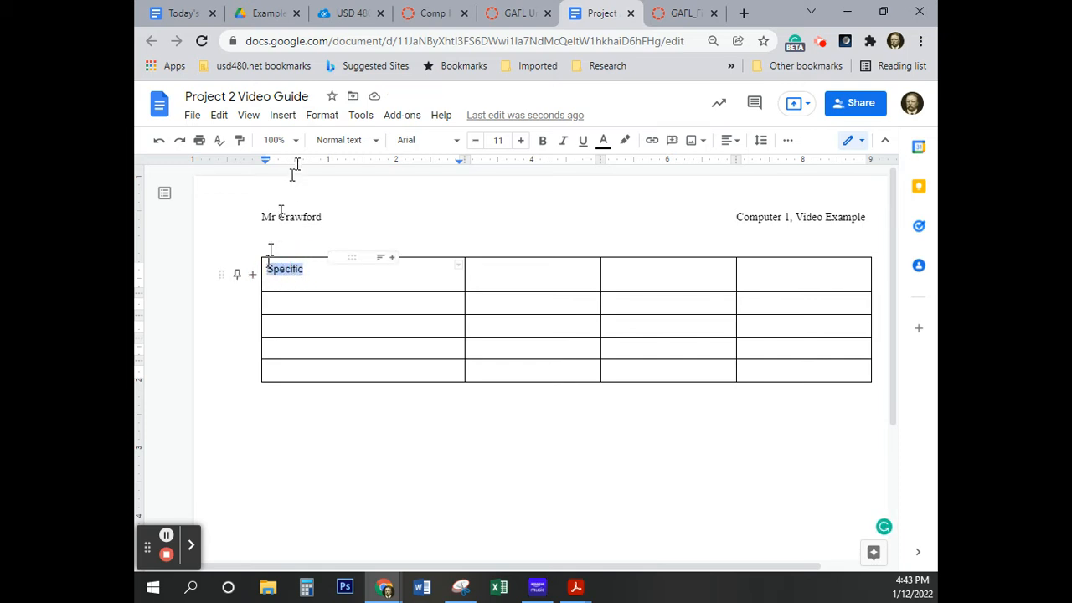
click(321, 118)
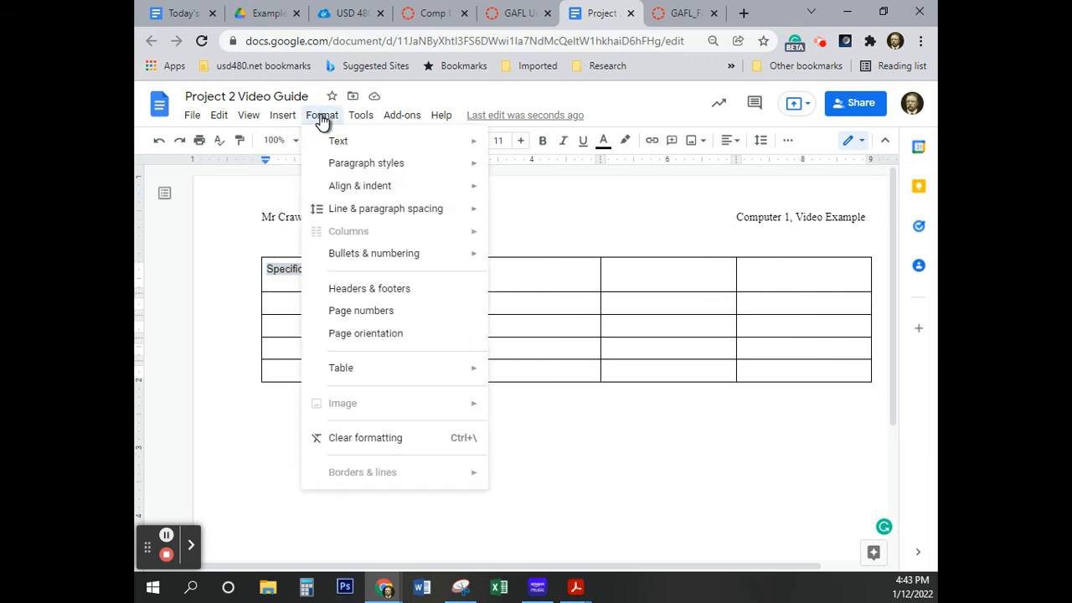
mouse_move(337, 141)
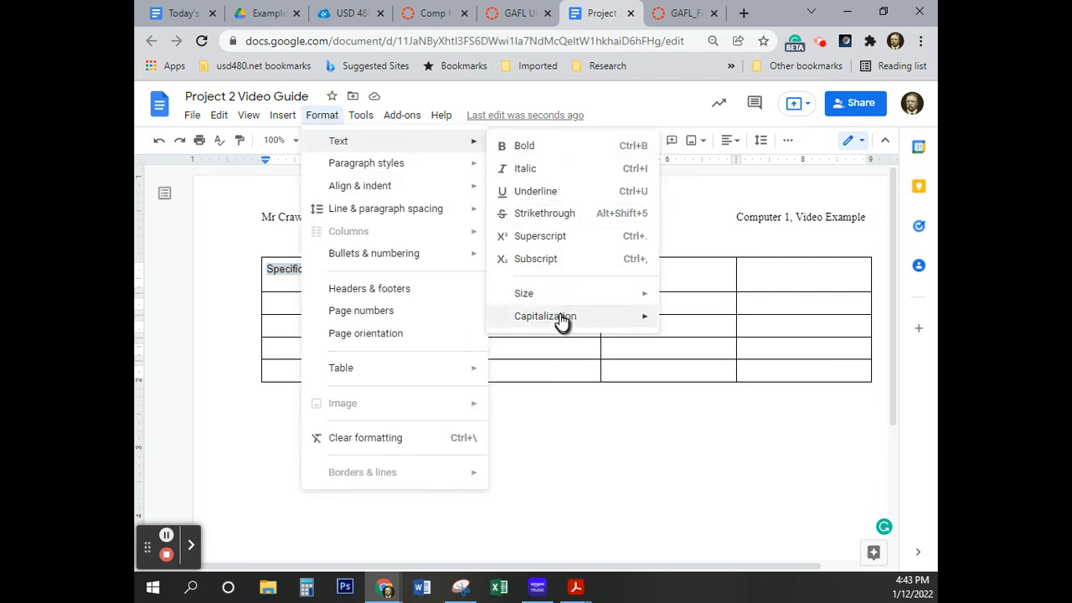
mouse_move(562, 318)
click(708, 345)
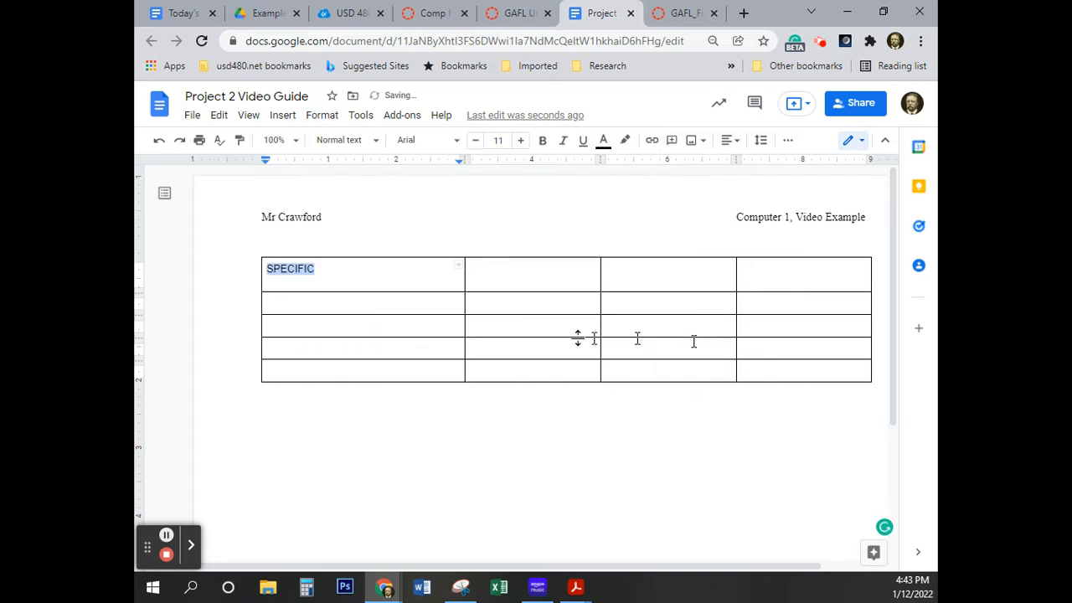
click(280, 286)
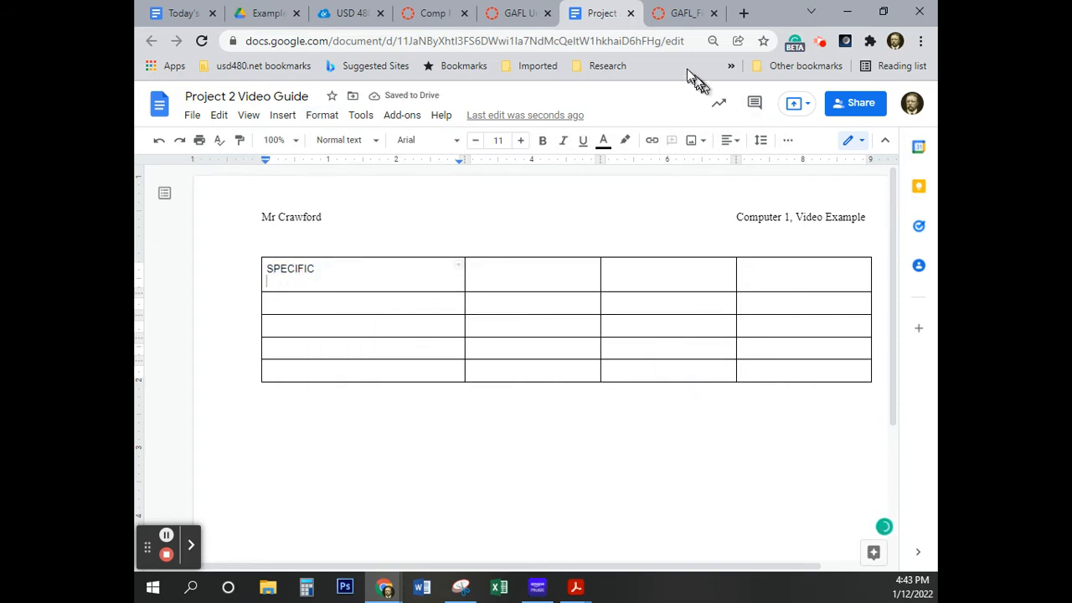
Copy "Who, what, where, when, and why?" from the Canvas assignment page into the first cell under SPECIFIC, followed by a new line
click(682, 14)
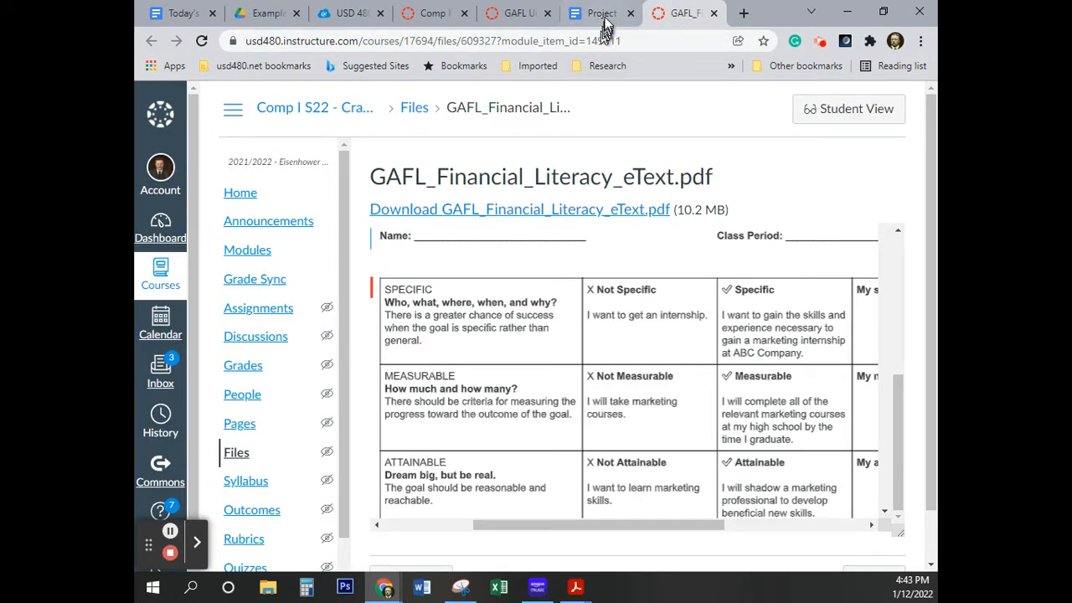
click(523, 13)
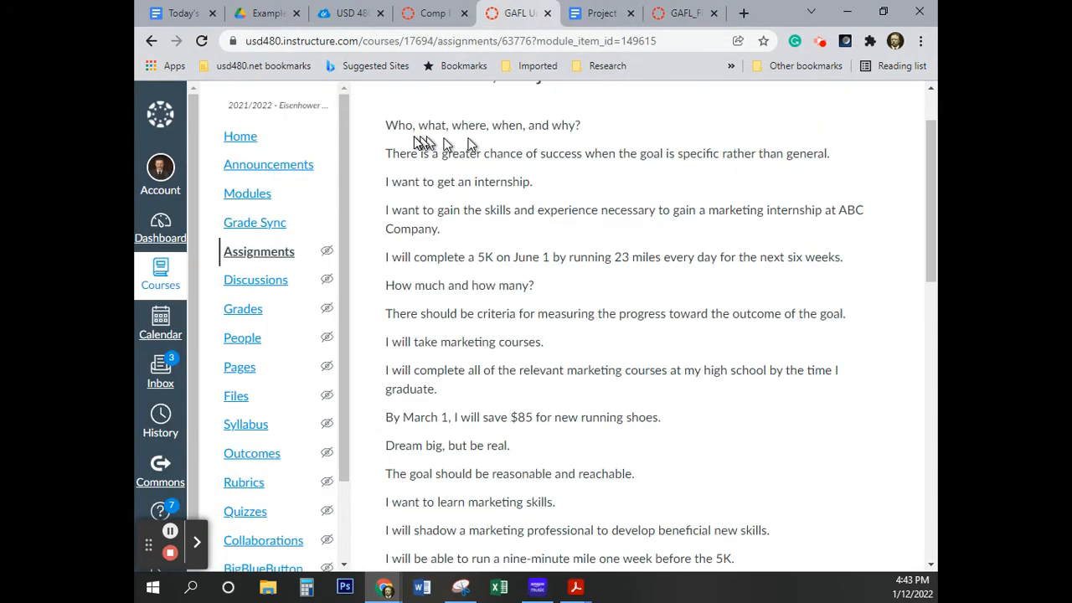
drag(388, 125, 585, 134)
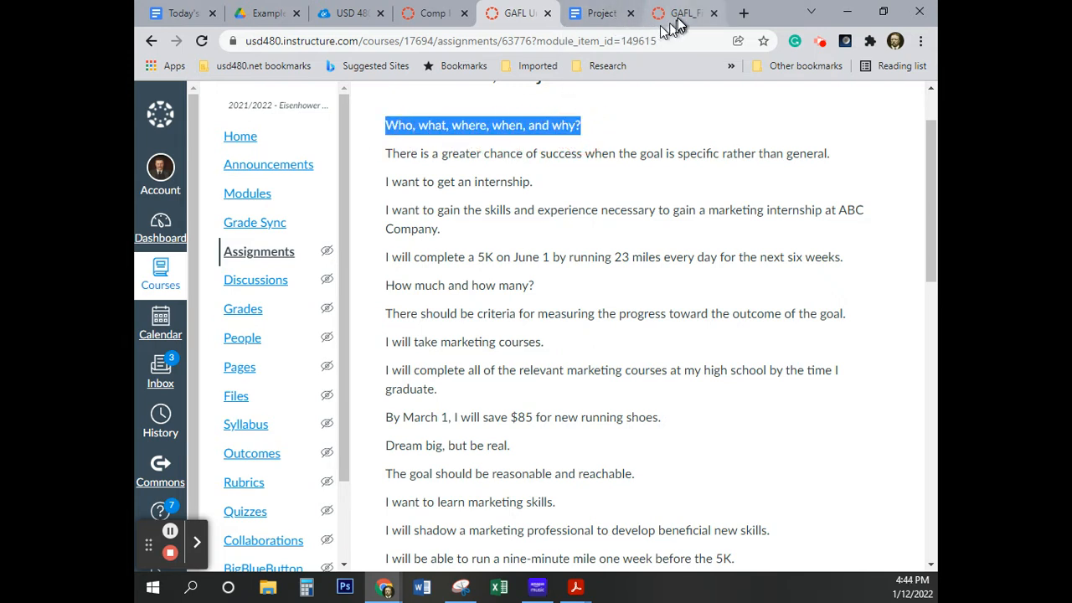
right_click(494, 126)
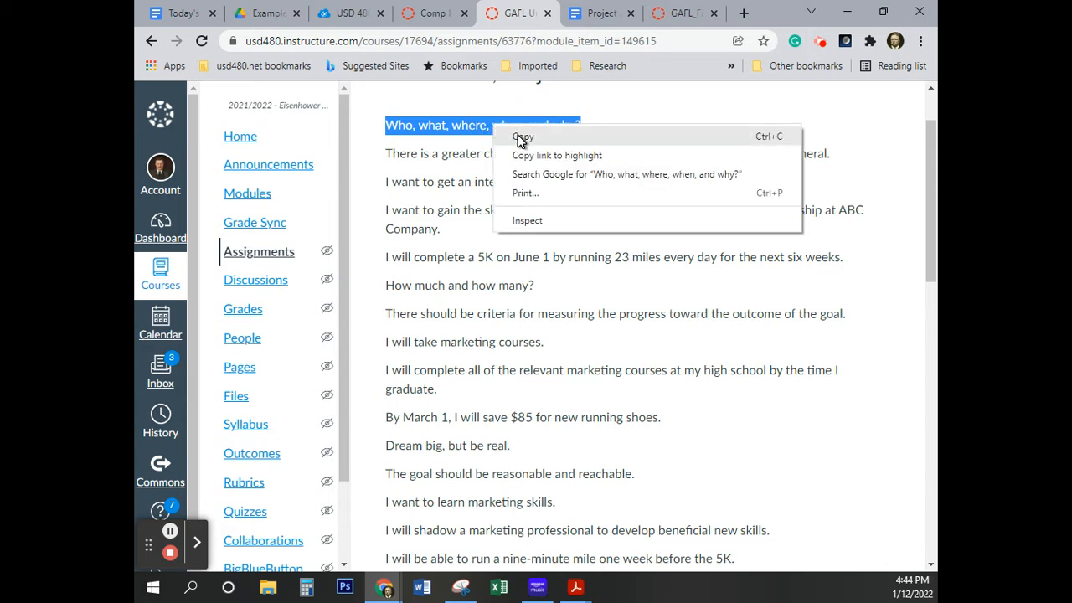
click(521, 137)
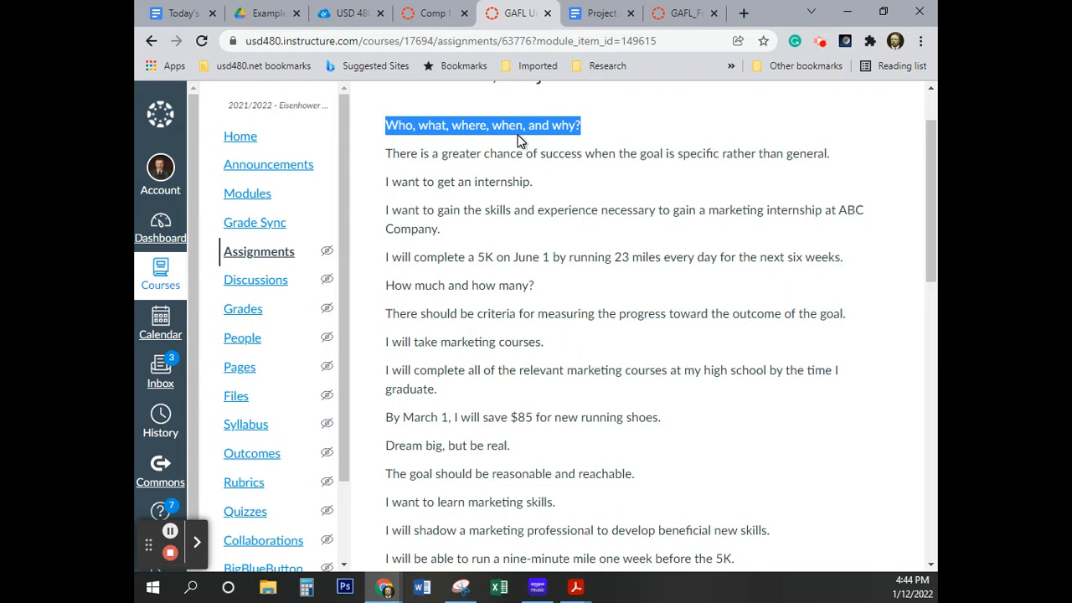
click(602, 16)
click(284, 285)
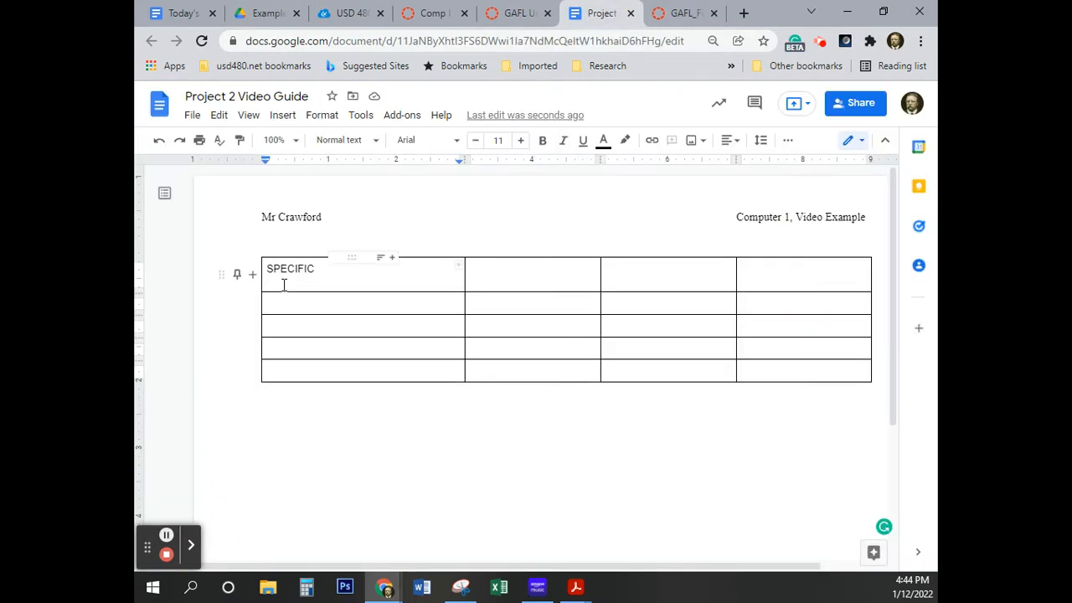
key(ctrl+v)
key(Return)
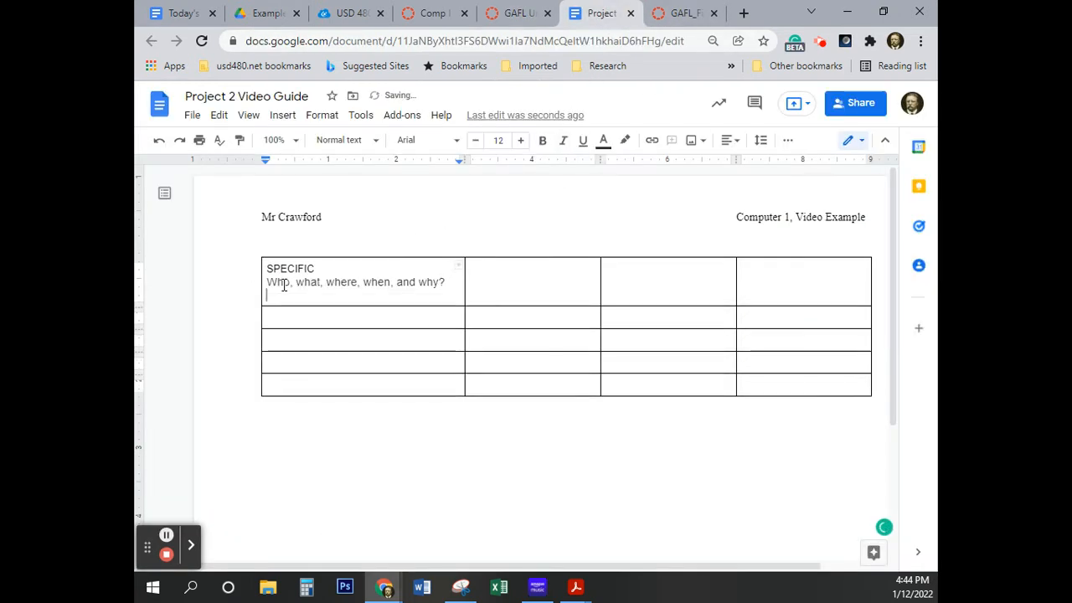
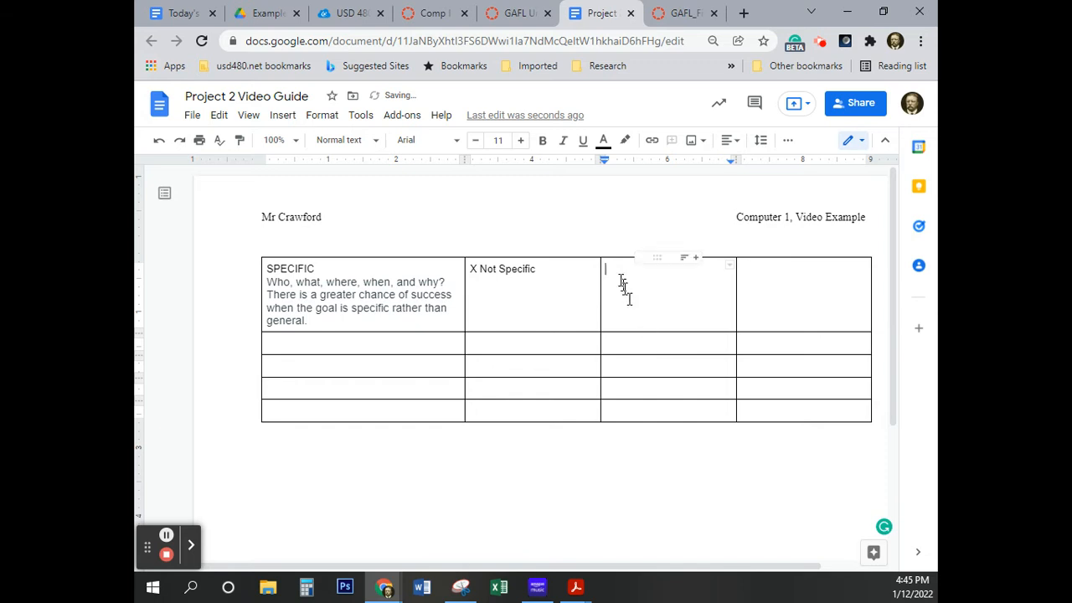
Search the special characters for "check" and insert the Heavy Check Mark into the third cell of the table's first row
click(283, 117)
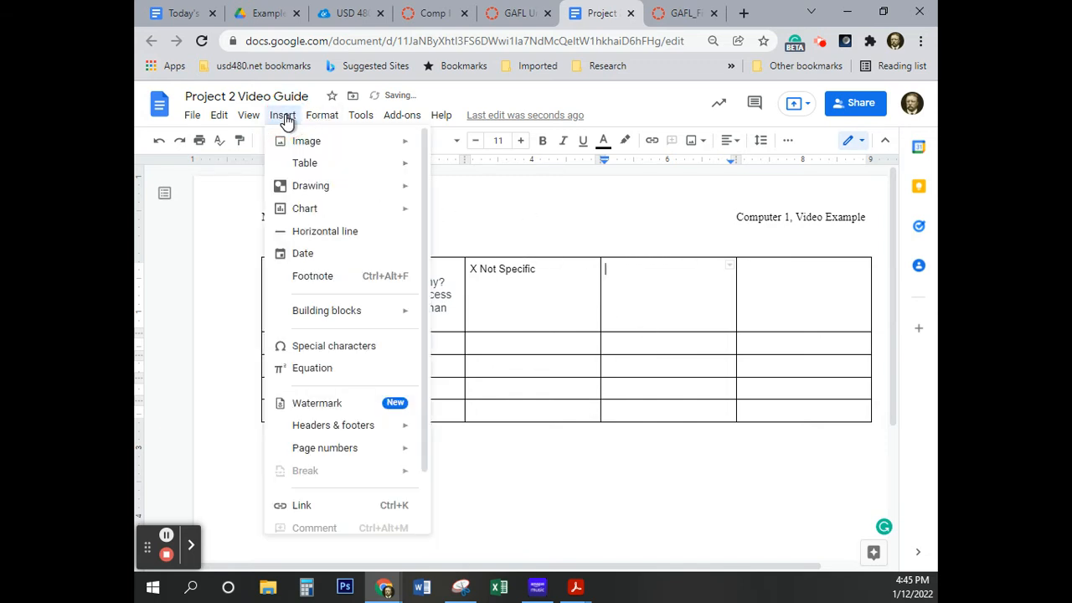
click(321, 349)
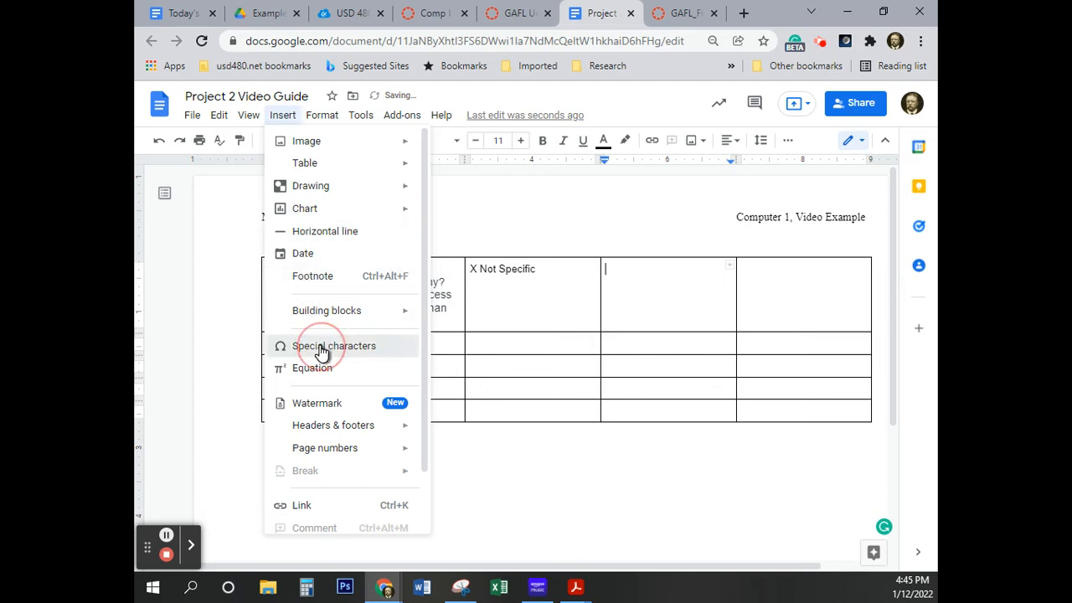
click(570, 291)
drag(569, 290, 539, 305)
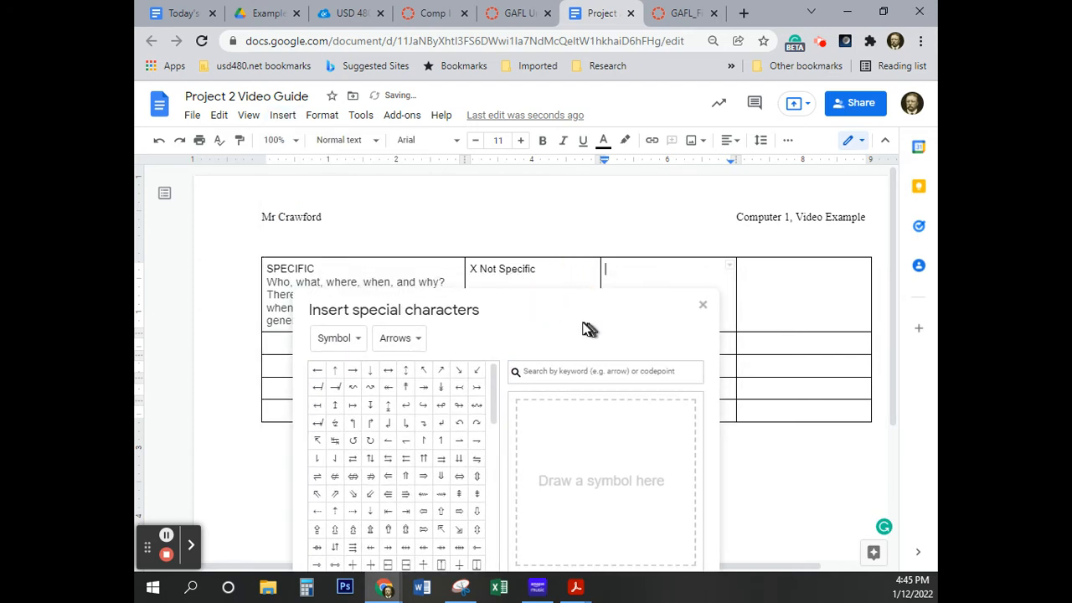
click(553, 373)
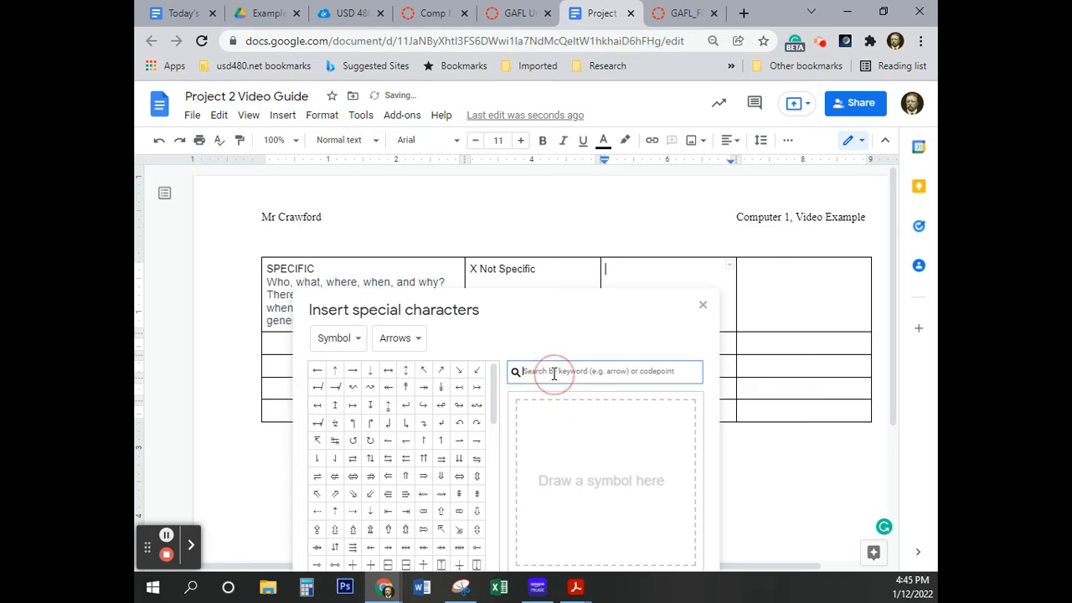
text(check)
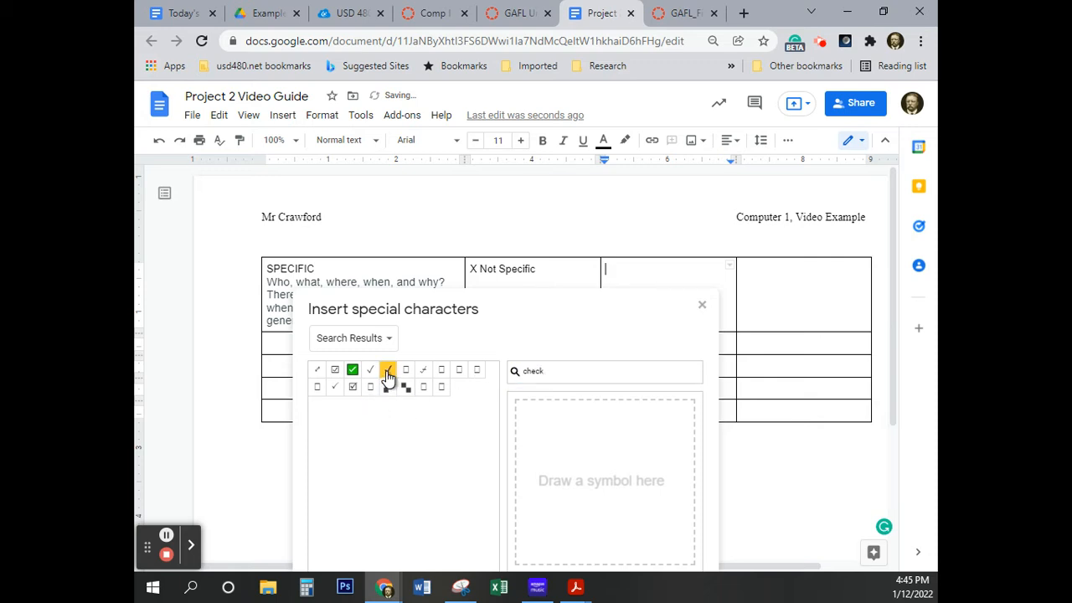
mouse_move(387, 374)
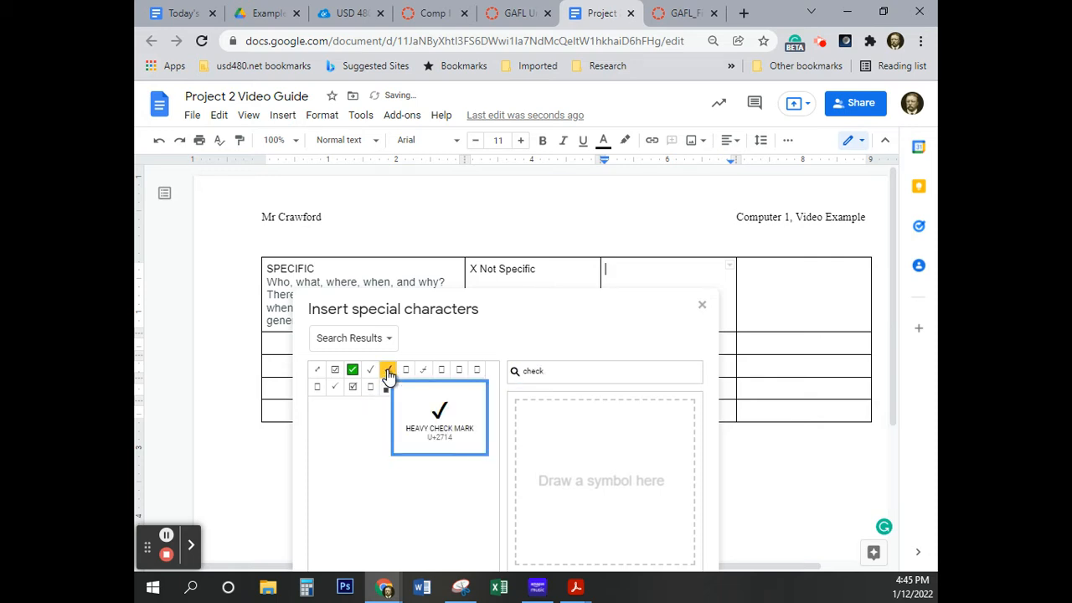
click(387, 374)
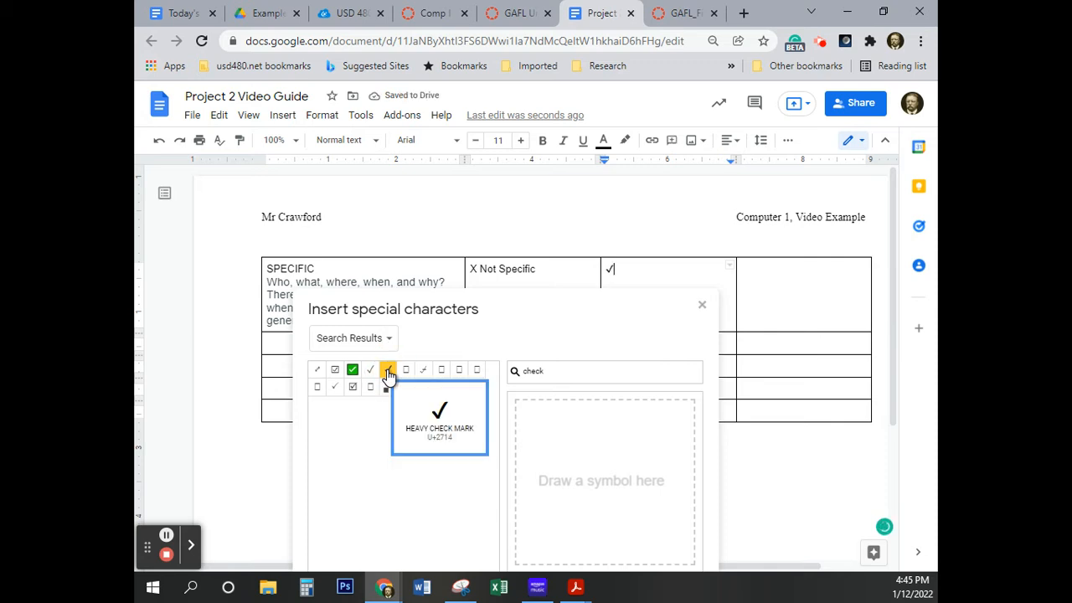
click(702, 306)
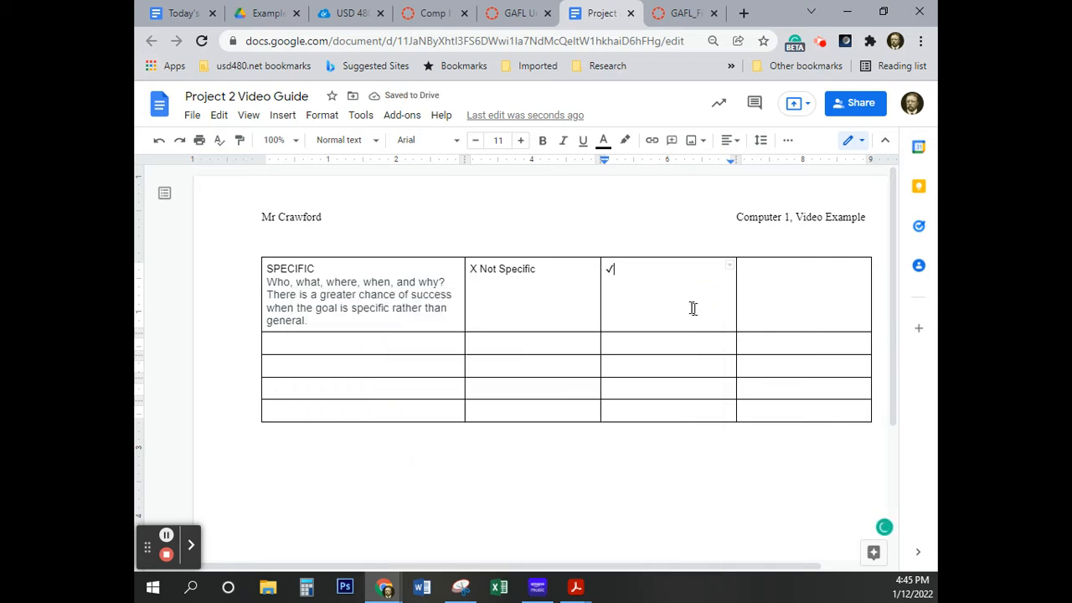
Copy the check mark from the first row into the third-column cells of the four rows below
double_click(610, 269)
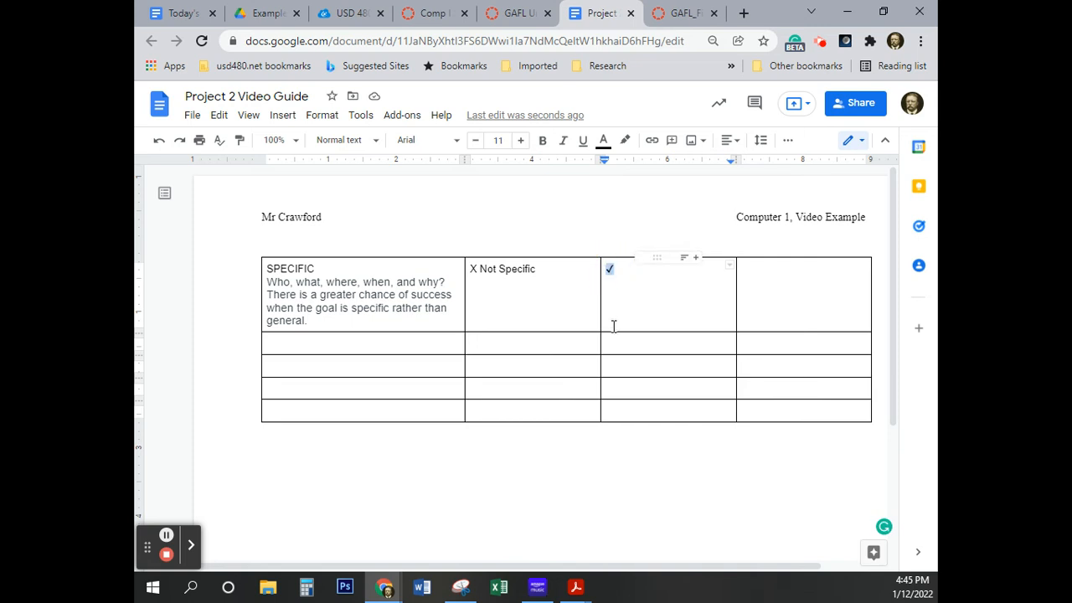
click(612, 268)
double_click(612, 269)
key(ctrl+c)
click(612, 343)
key(ctrl+v)
click(610, 366)
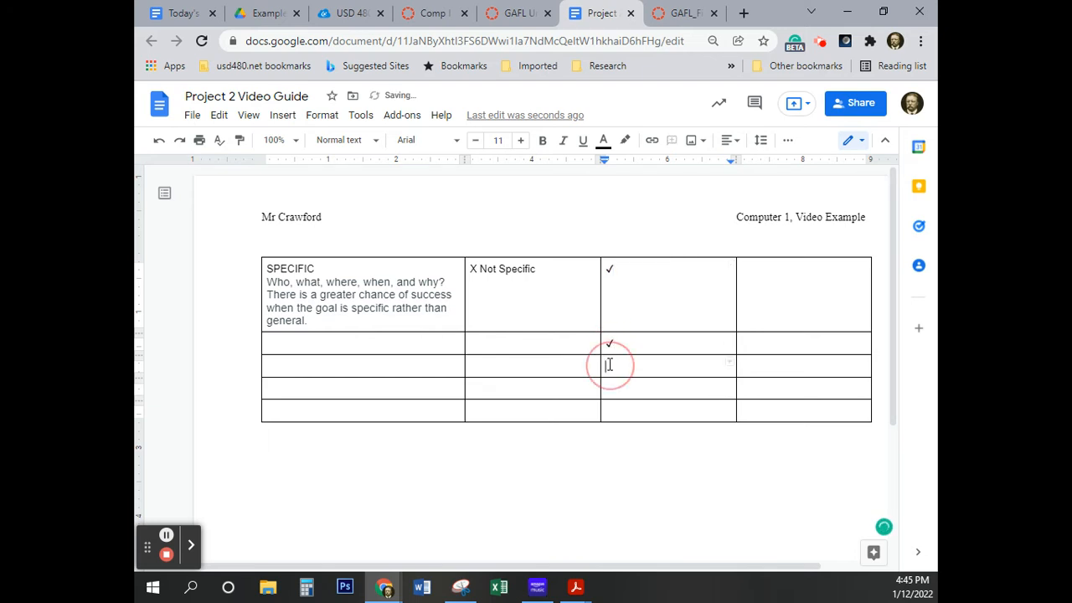
key(ctrl+v)
click(609, 386)
key(ctrl+v)
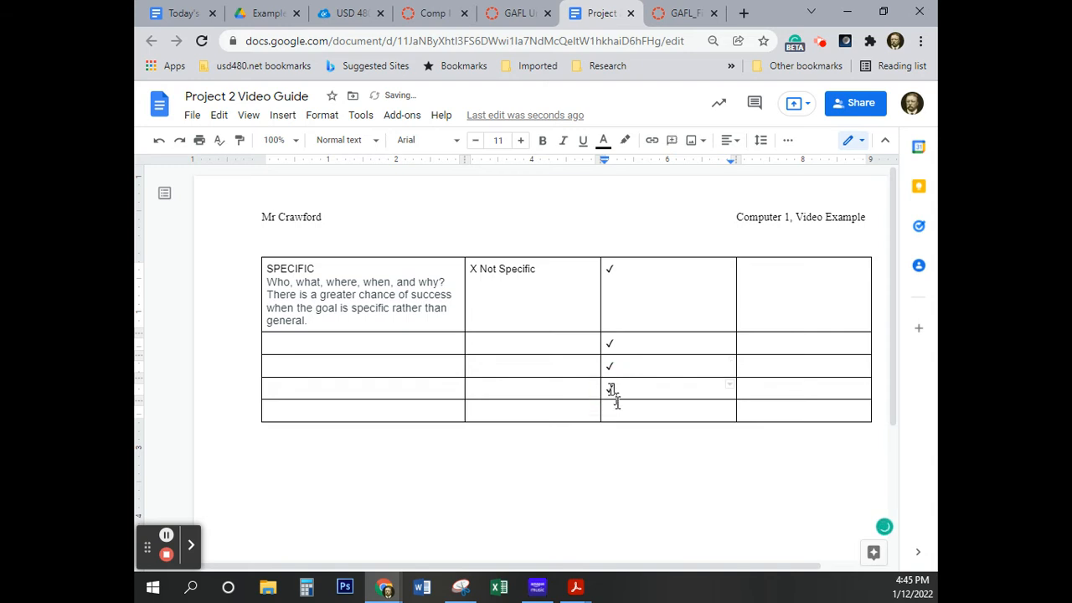
click(610, 410)
key(ctrl+v)
Enter "Specific" after the first row's check mark and "My Specific Goal" in the fourth cell, with the spelling of "Specific" corrected
click(624, 267)
text(S)
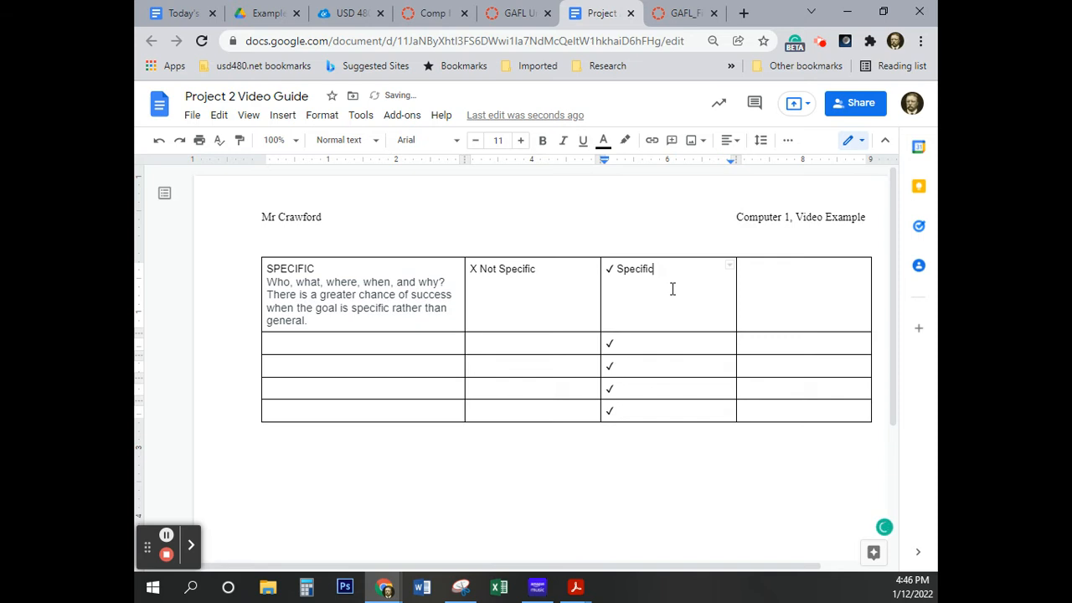
click(768, 271)
text(My Speecific Goal)
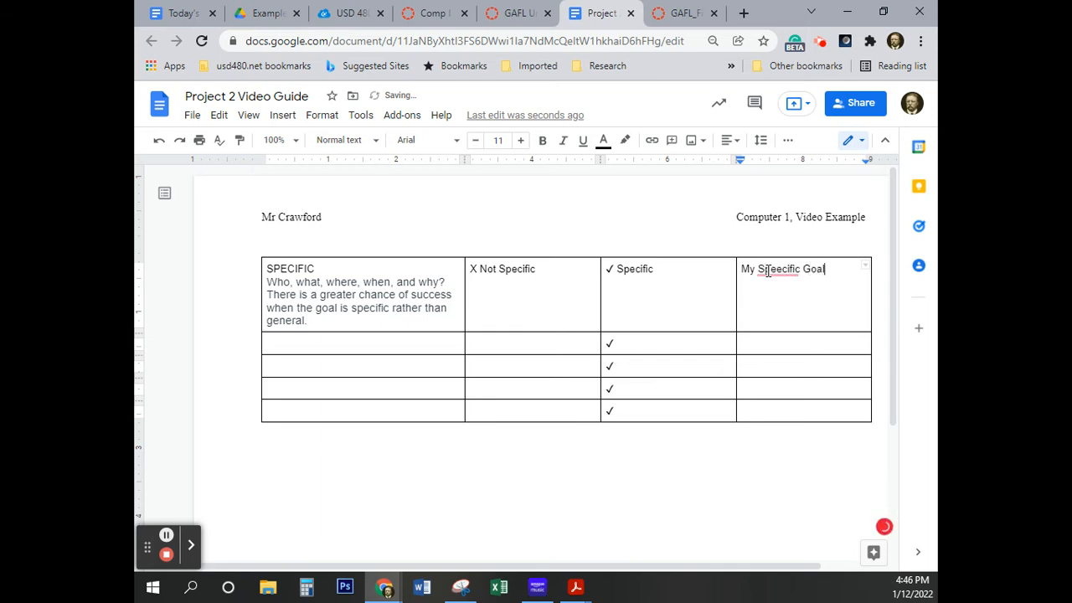
right_click(767, 271)
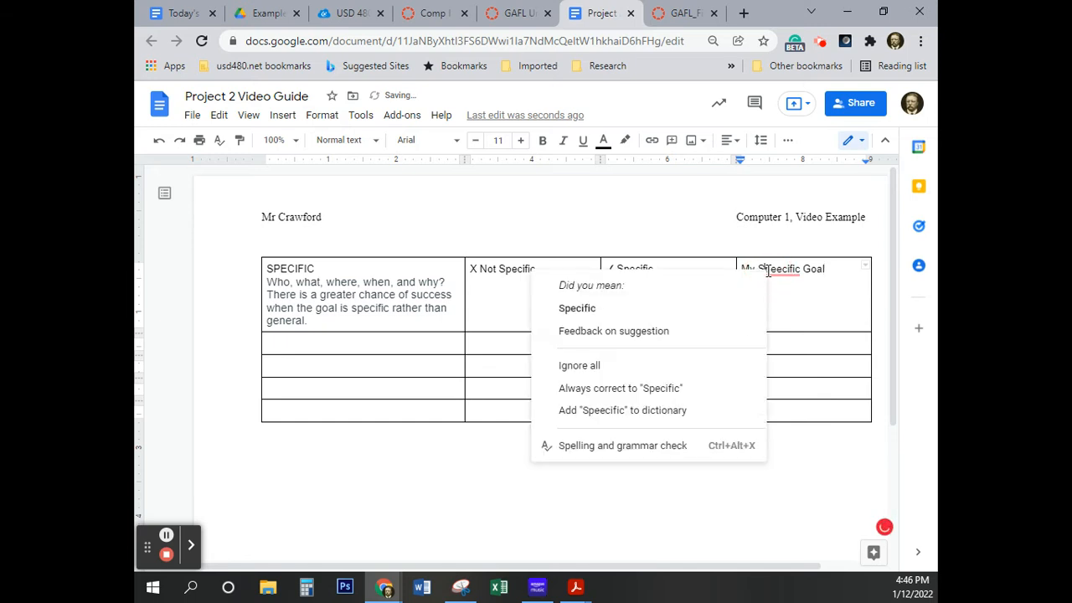
click(653, 309)
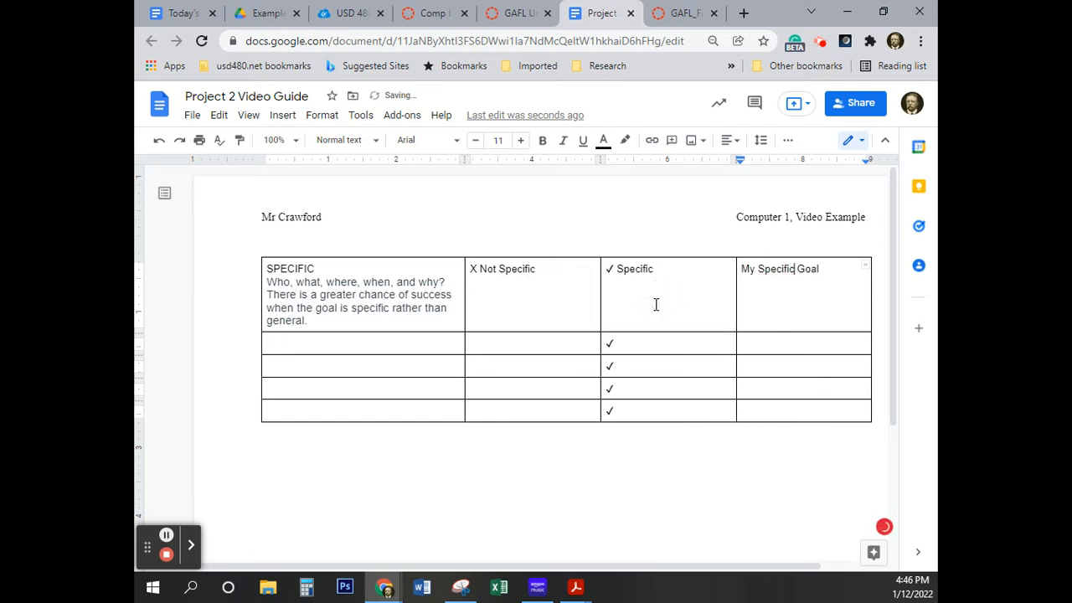
Lowercase the words in the first row's fourth cell and add a colon so it reads "My specific goal:"
click(765, 269)
key(BackSpace)
text(s)
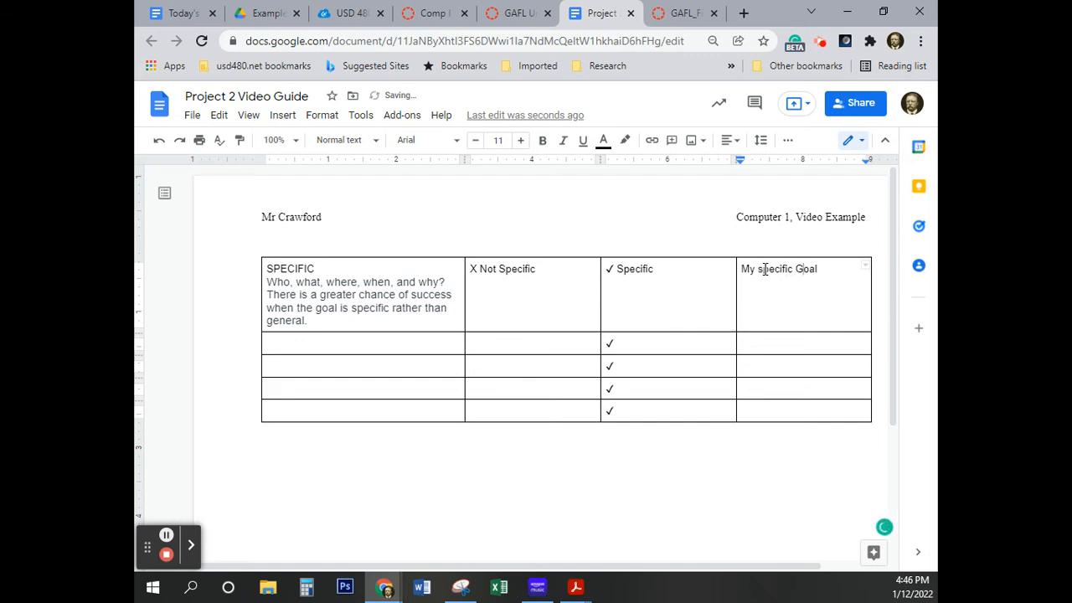
key(BackSpace)
text(g)
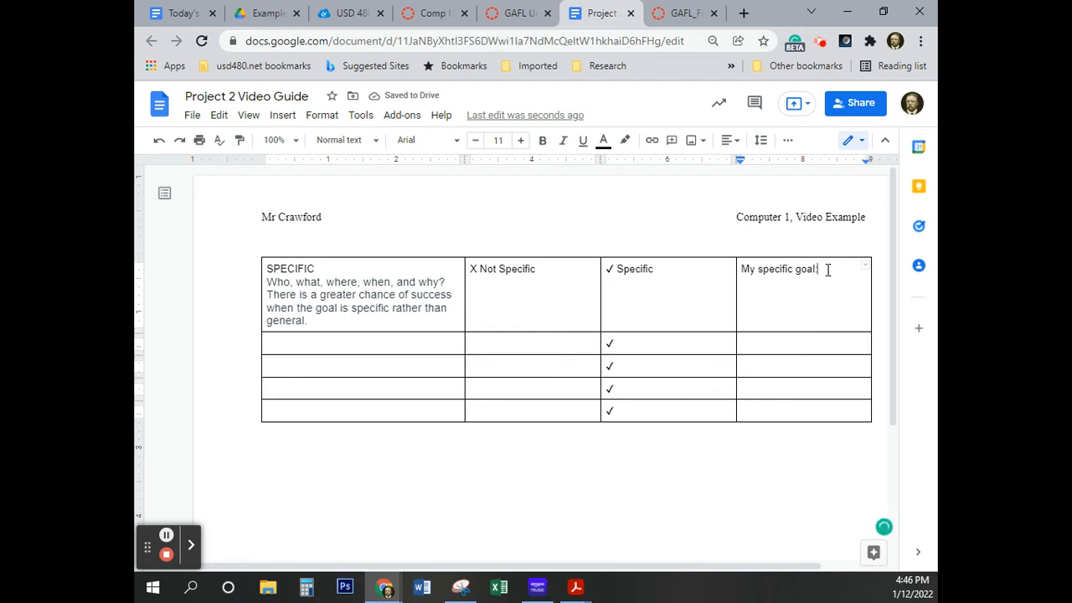
Check the eText's sample table and copy "I want to get an internship." from the Canvas assignment page onto a new line under "X Not Specific"
click(679, 16)
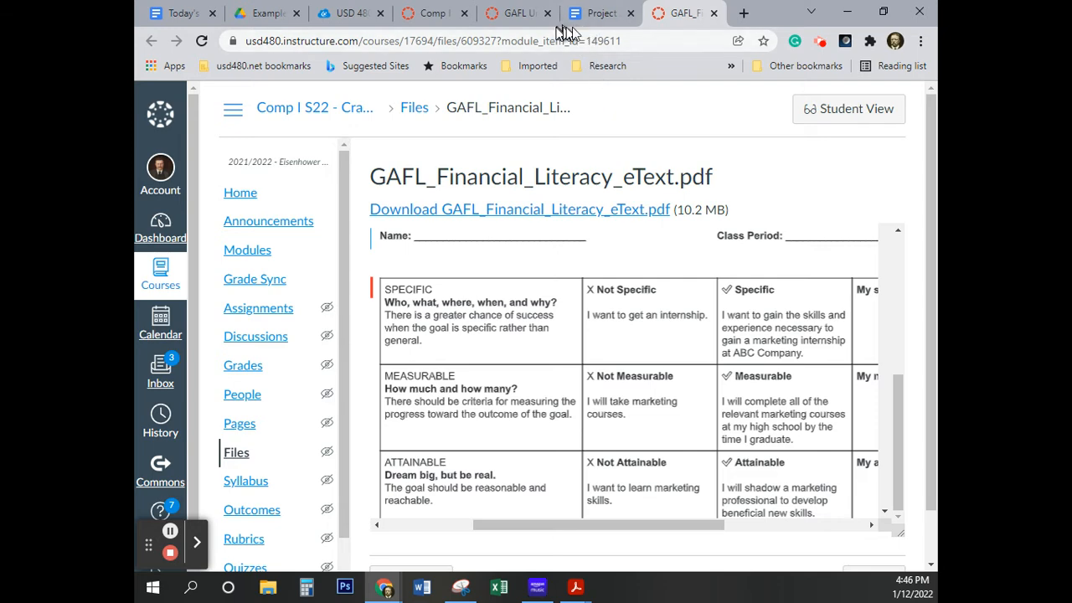
click(599, 15)
click(512, 14)
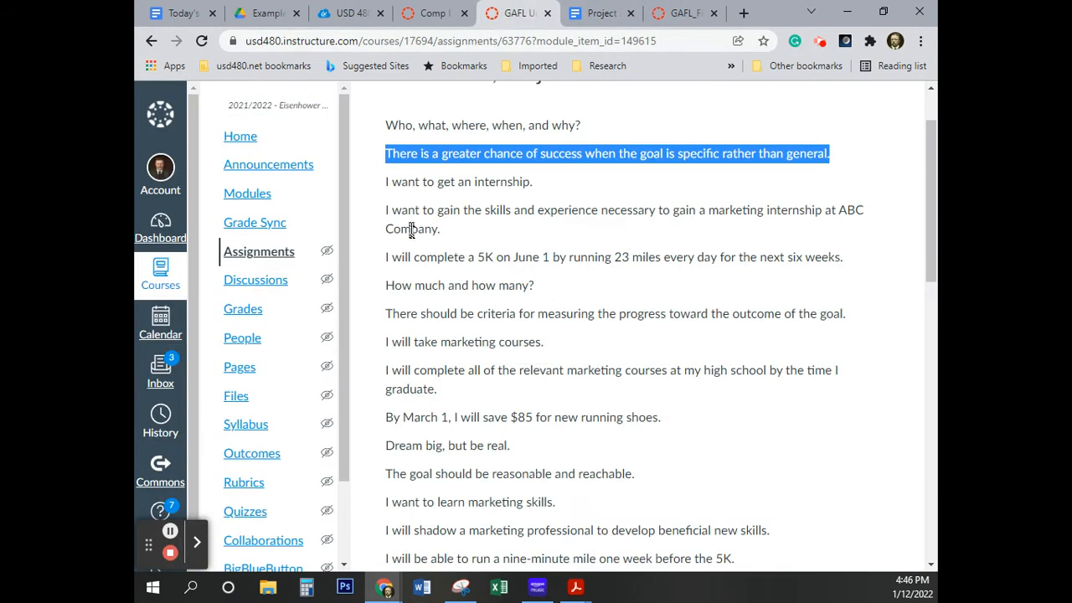
drag(536, 183, 385, 195)
key(ctrl+c)
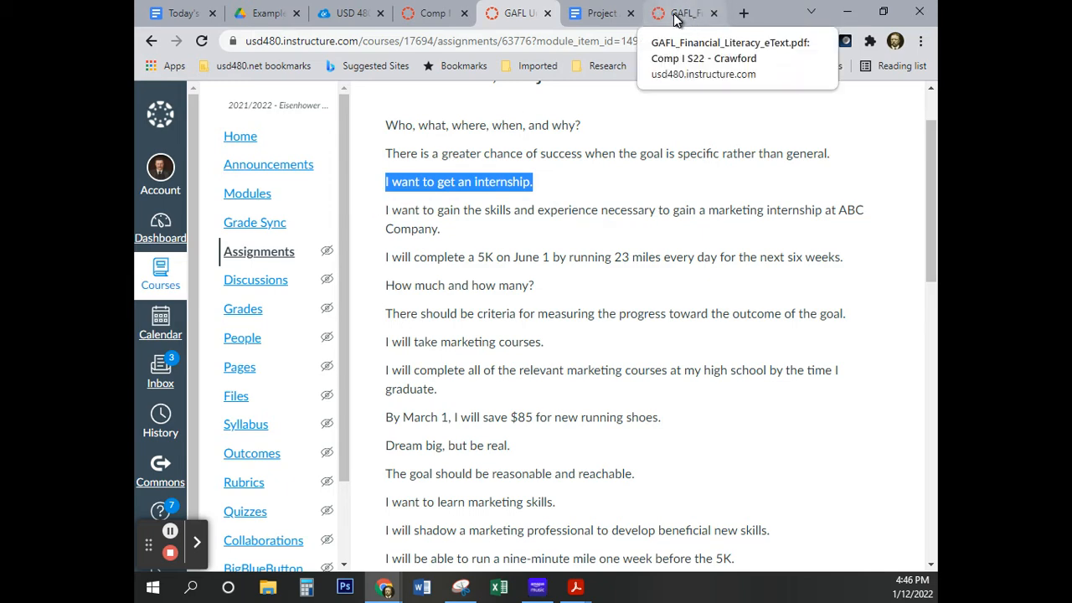
click(600, 14)
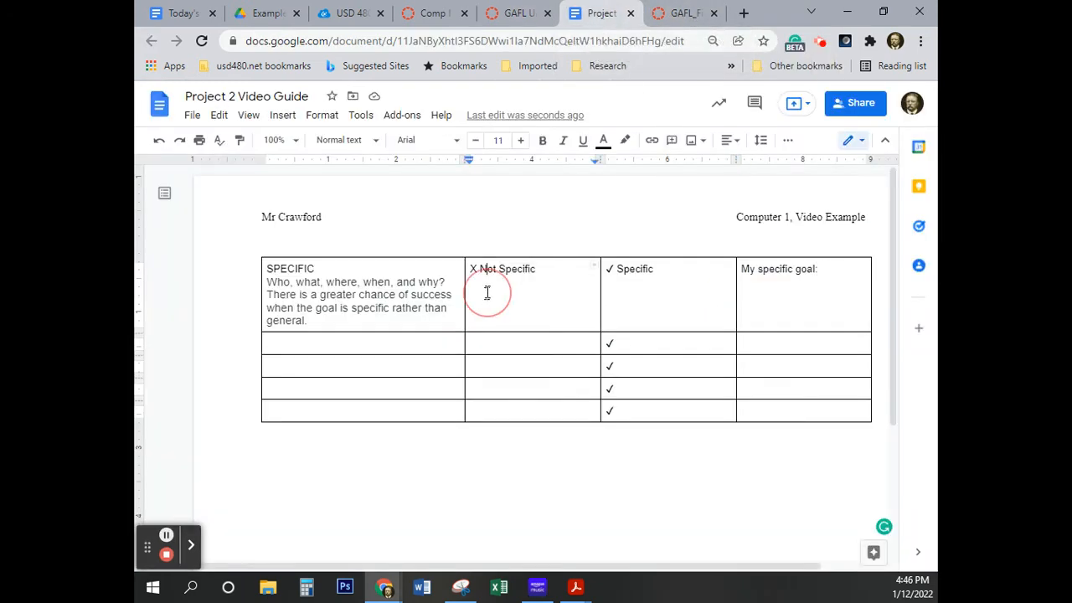
click(553, 270)
key(Return)
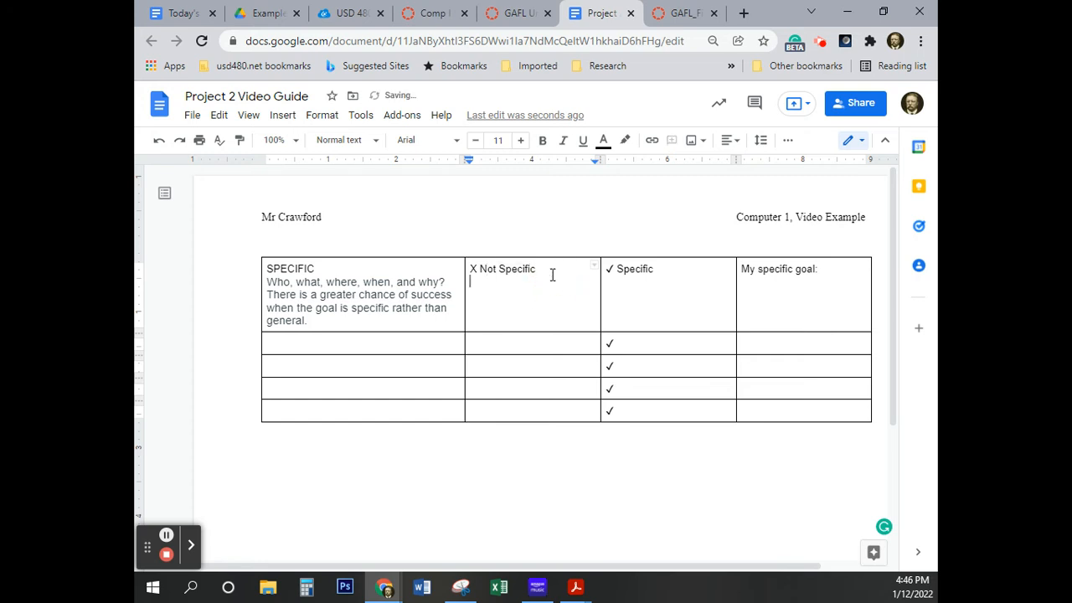
key(ctrl+v)
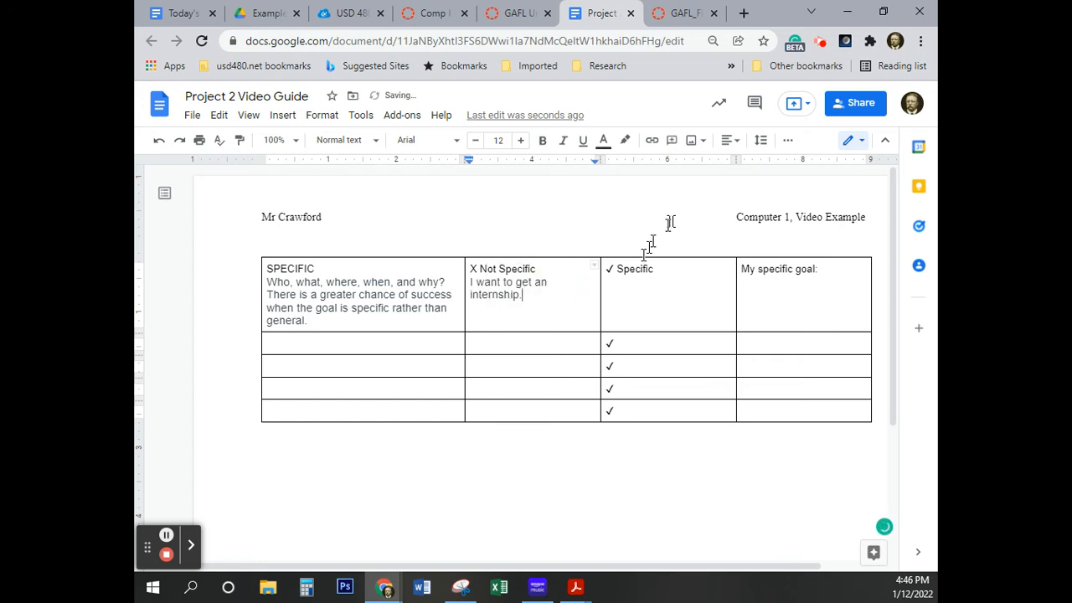
Copy the Canvas assignment's sentence about gaining a marketing internship at ABC Company onto a new line under the check-marked "Specific"
click(517, 11)
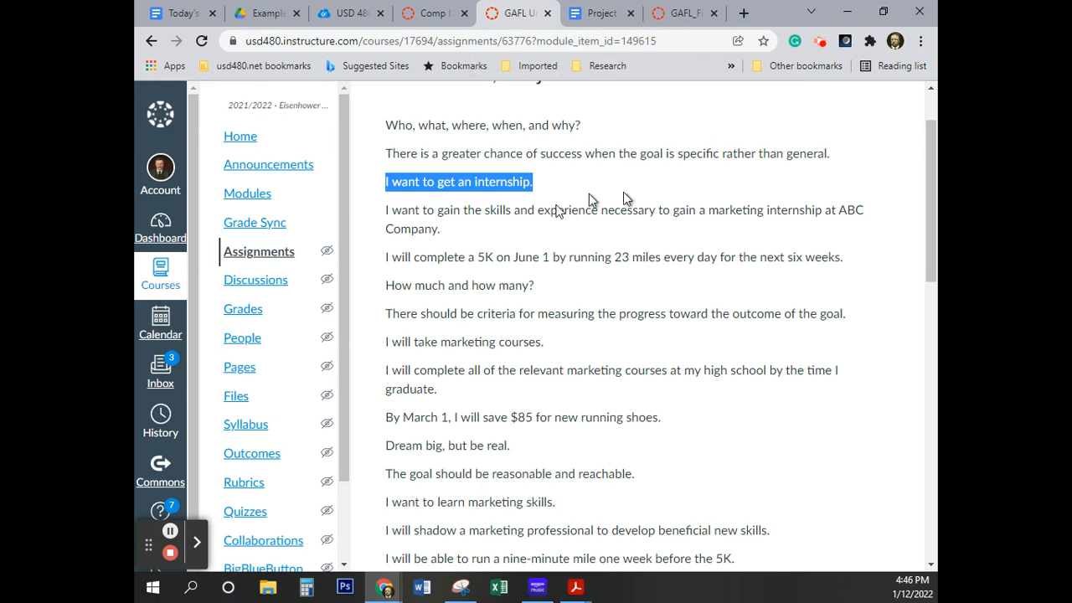
drag(441, 231, 384, 211)
key(ctrl+c)
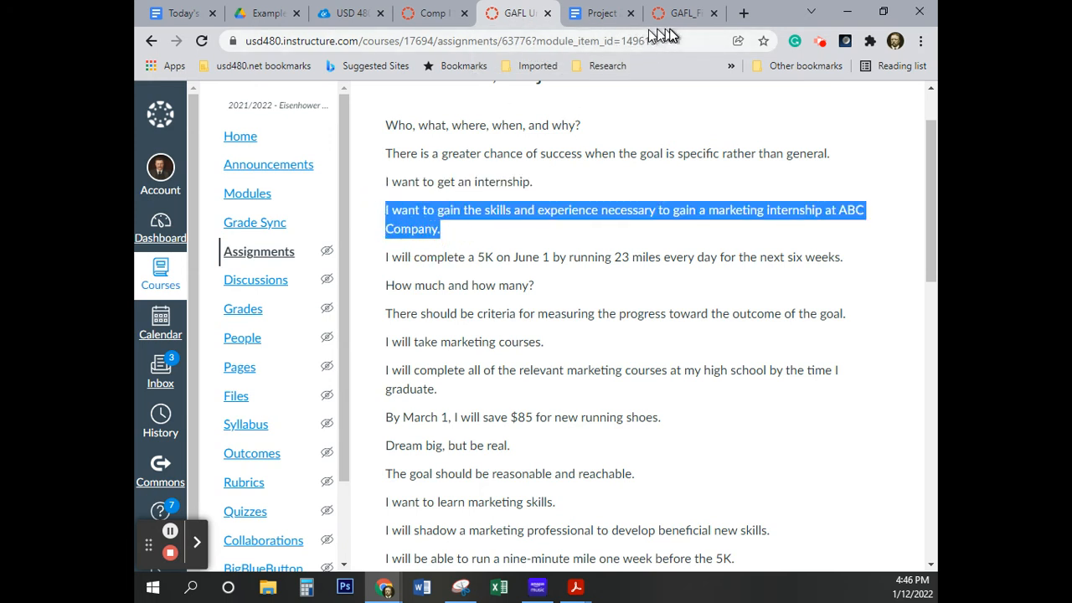
click(601, 13)
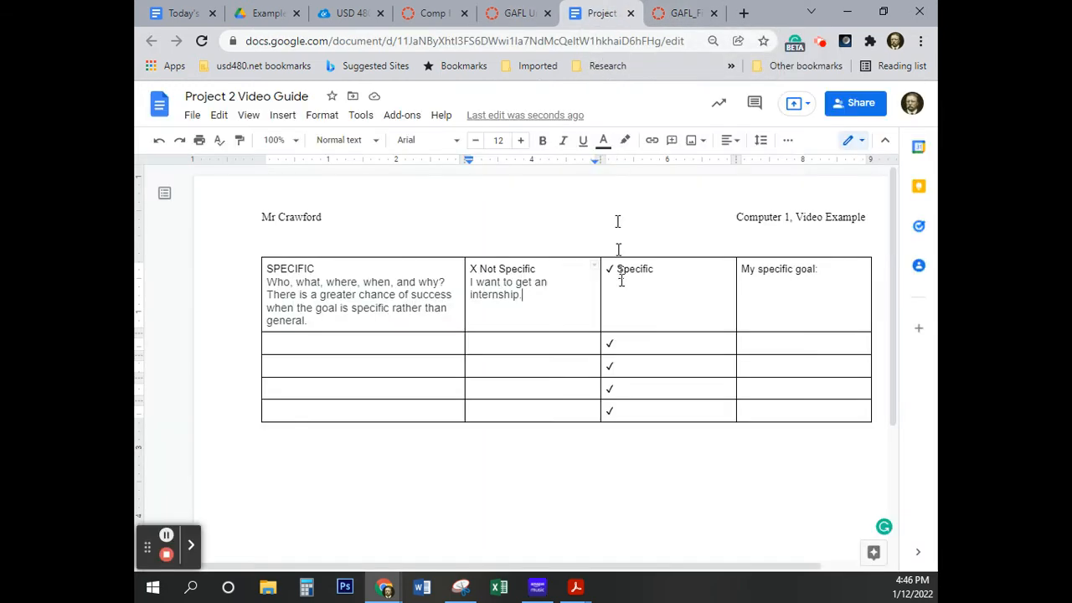
click(666, 268)
key(Return)
key(ctrl+v)
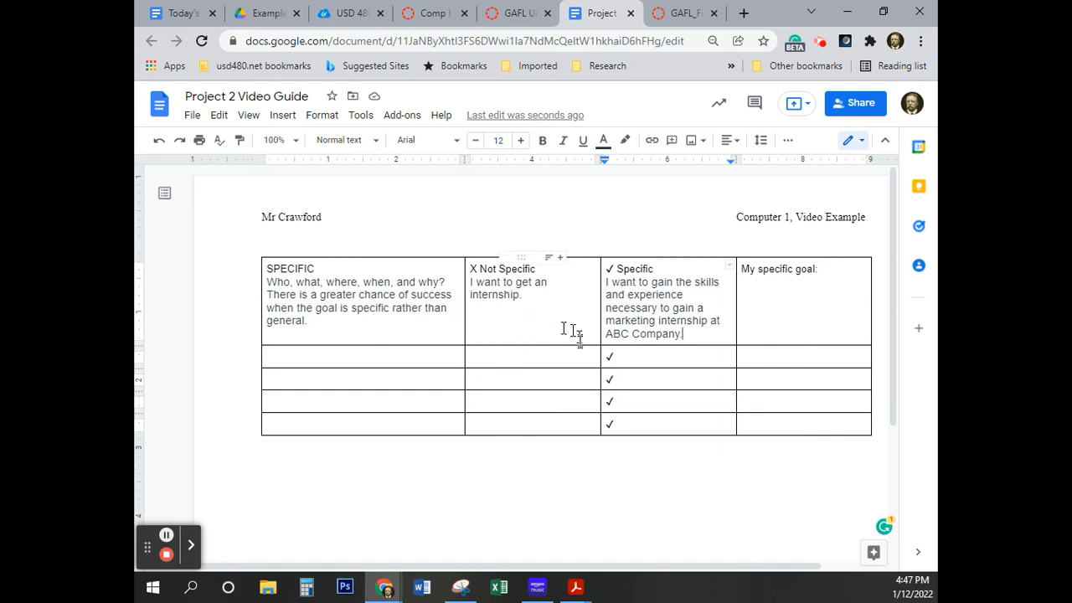
Enter "Measurable" in the second row's first cell and "X Not Measurable" in its second cell
click(281, 358)
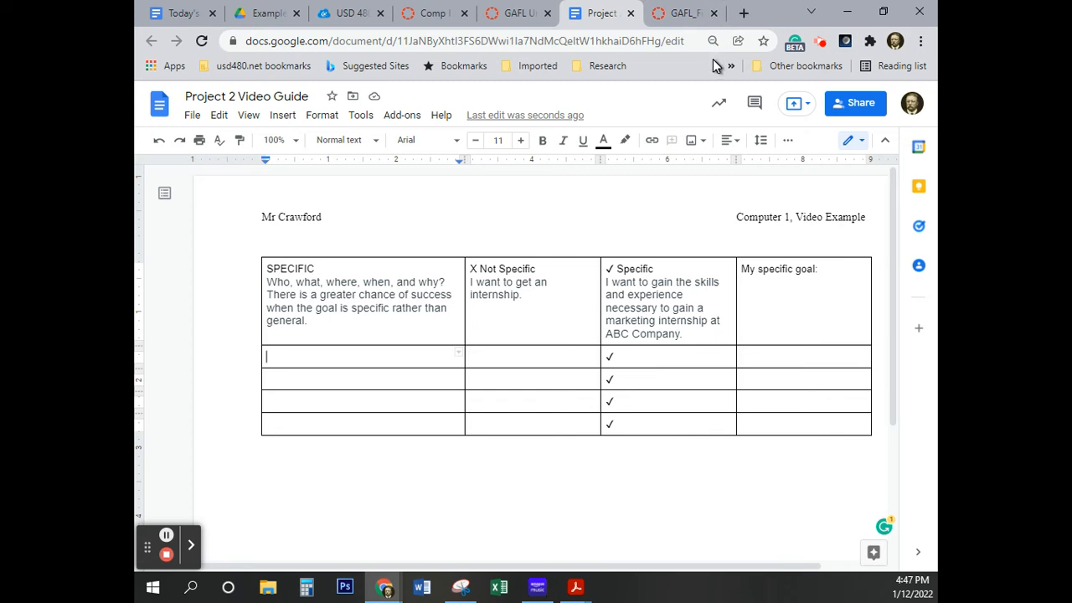
text(Measurable)
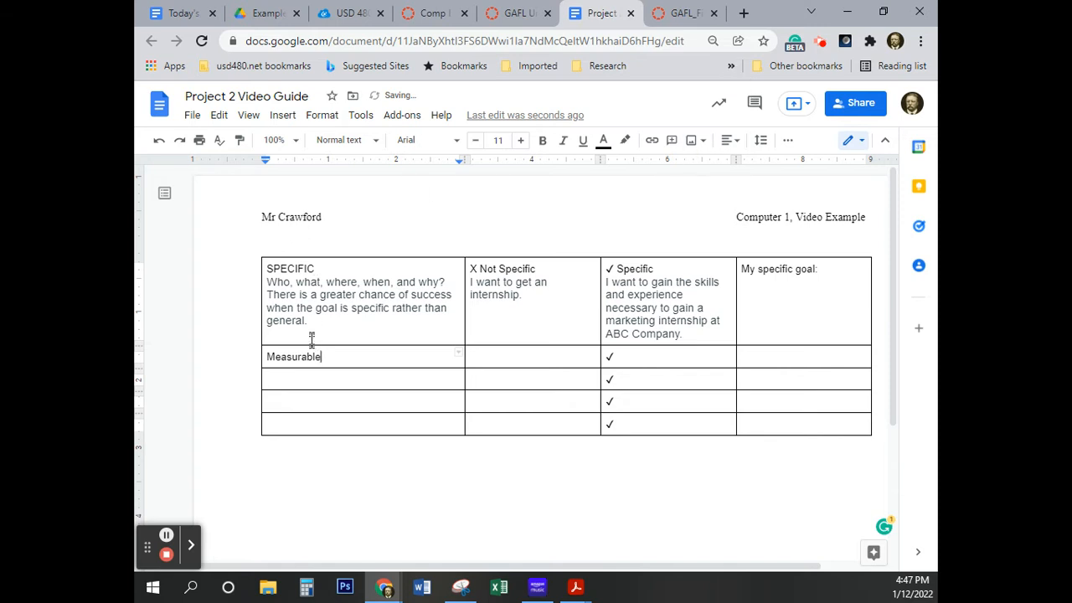
click(294, 358)
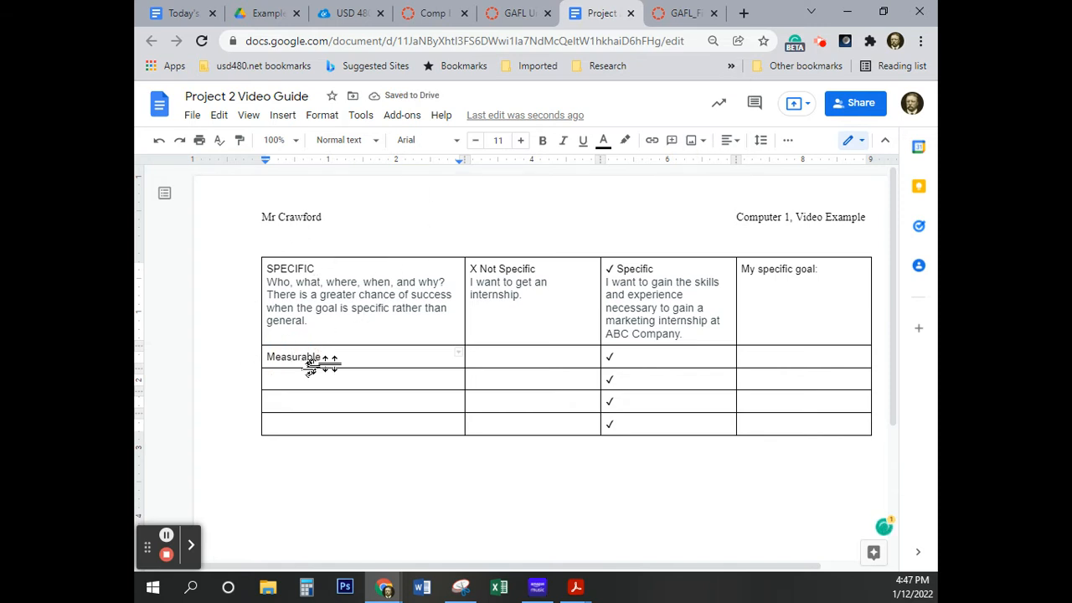
click(494, 362)
text(X Not Measurable)
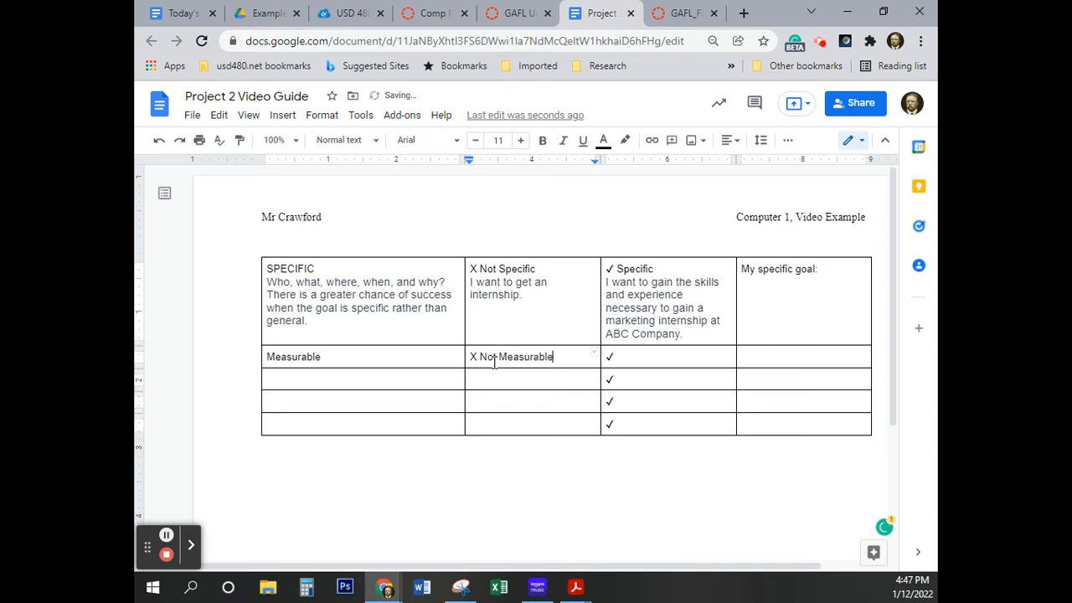
Enter "Measurable" after the second row's check mark and "My measurable goal:" in the fourth cell
click(649, 357)
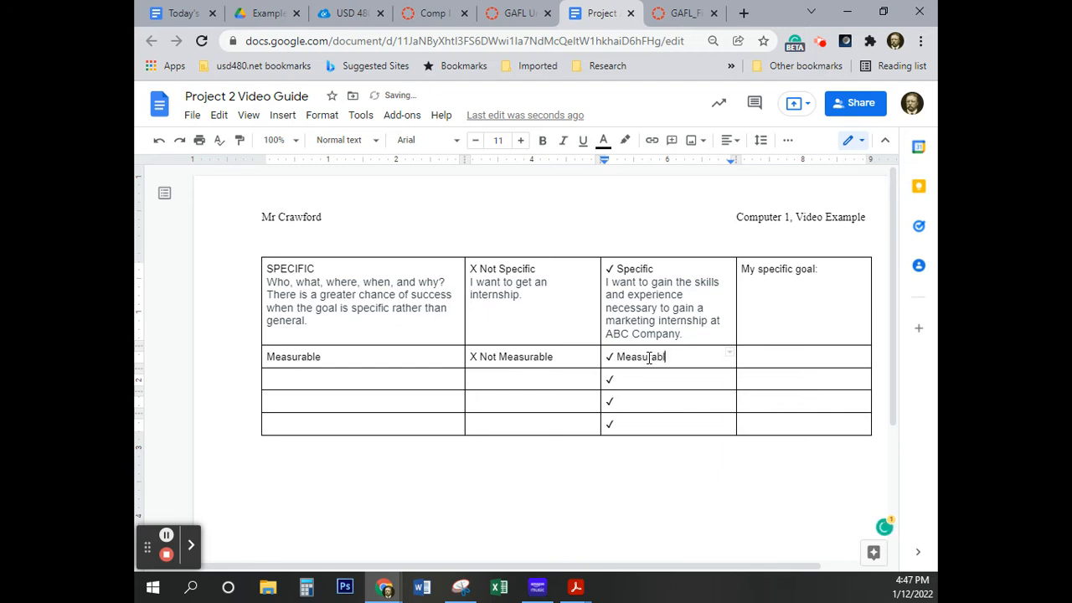
click(758, 356)
text(My measureable goal:)
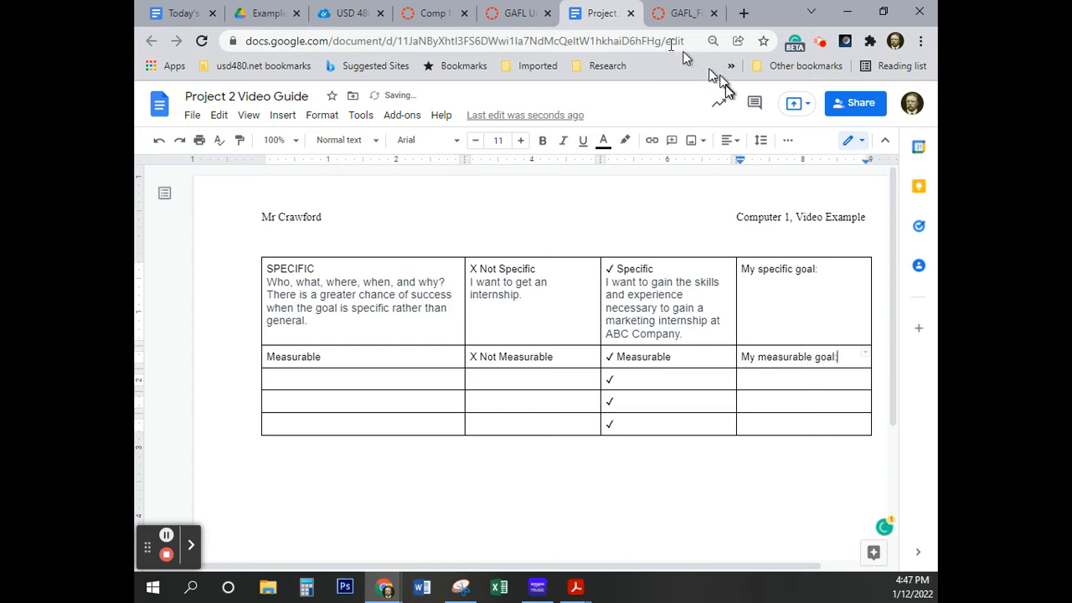
Check the eText's sample table and copy "How much and how many?" from the Canvas assignment page onto a new line under "Measurable" in the first column
click(674, 13)
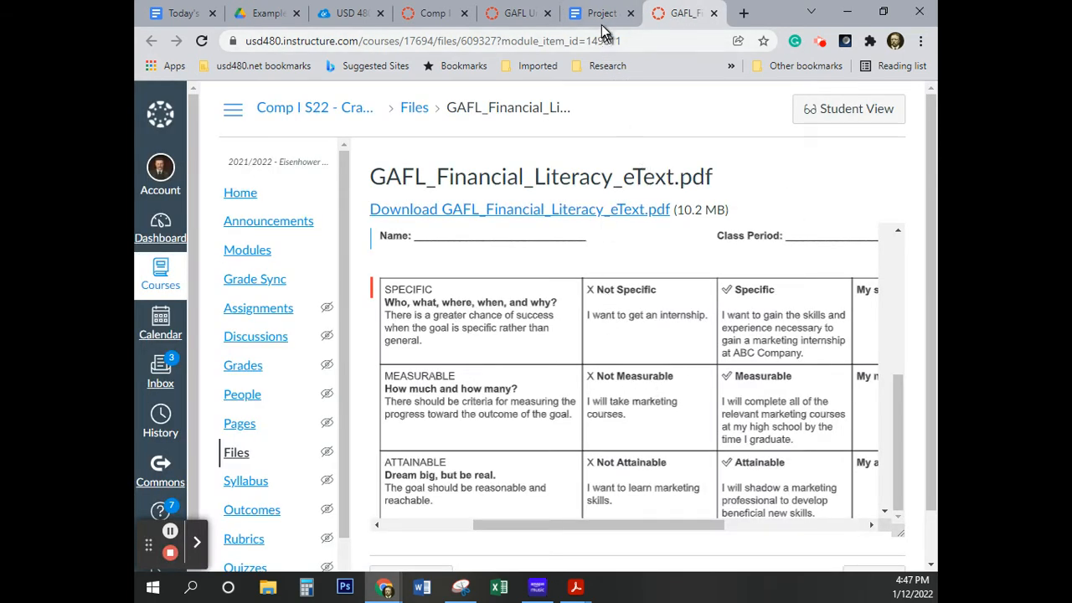
click(431, 13)
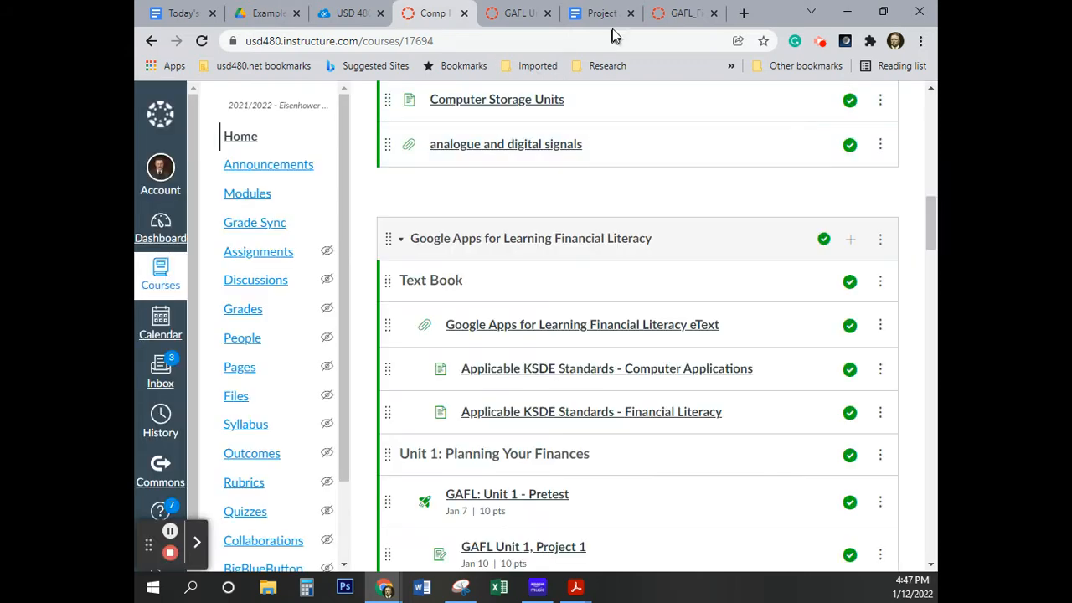
click(676, 12)
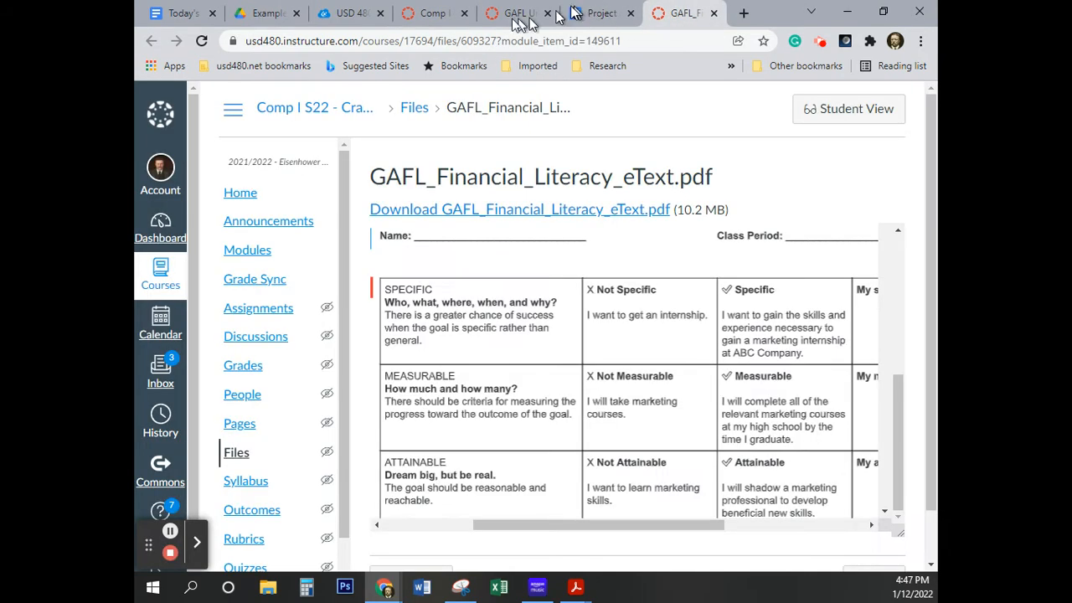
click(514, 14)
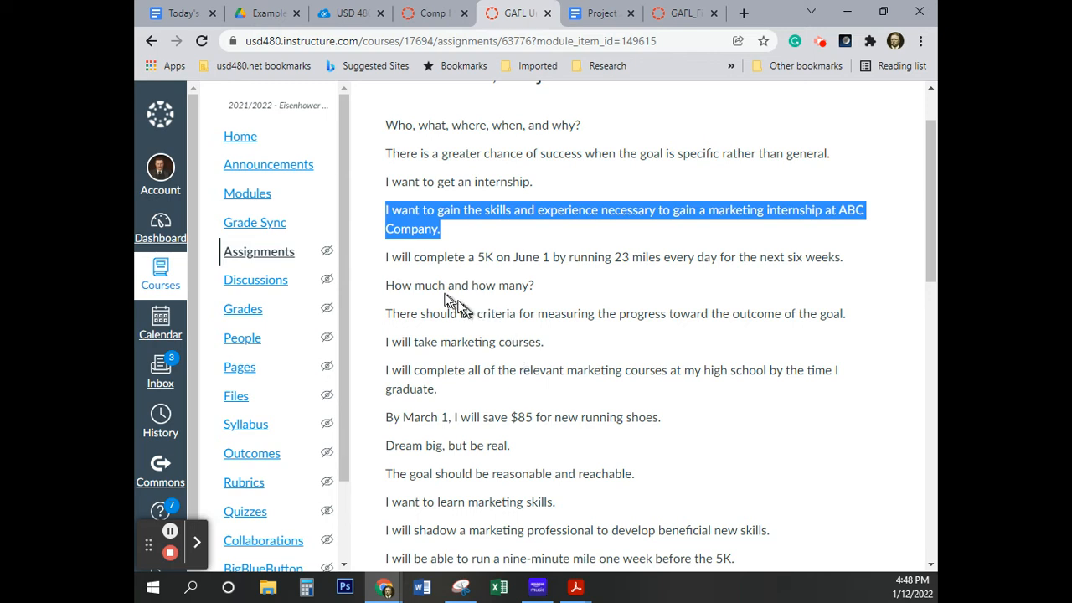
click(531, 286)
drag(531, 286, 387, 288)
key(ctrl+c)
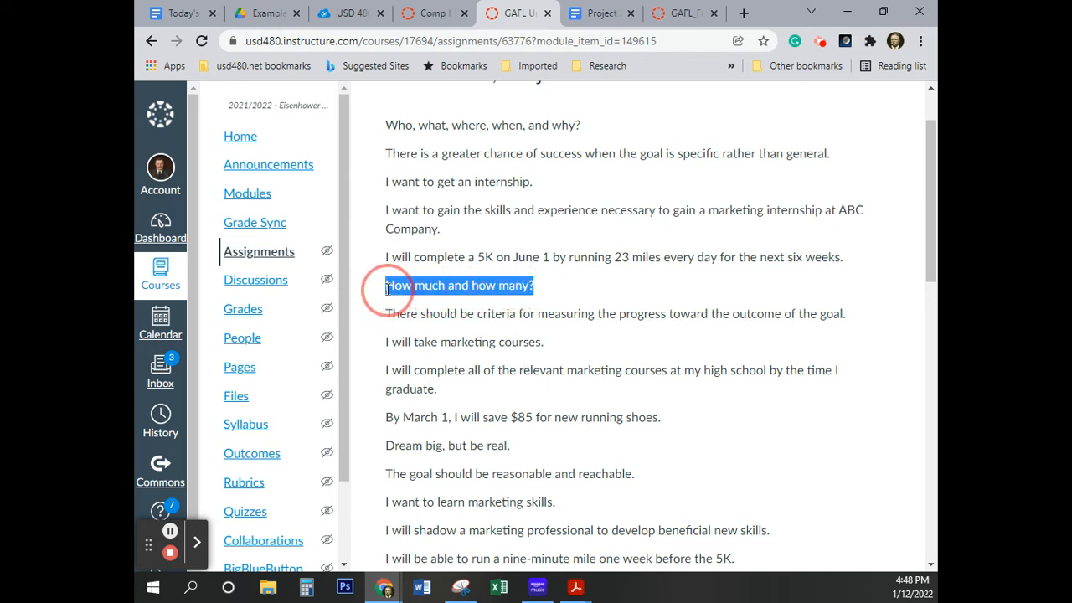
click(611, 14)
click(343, 355)
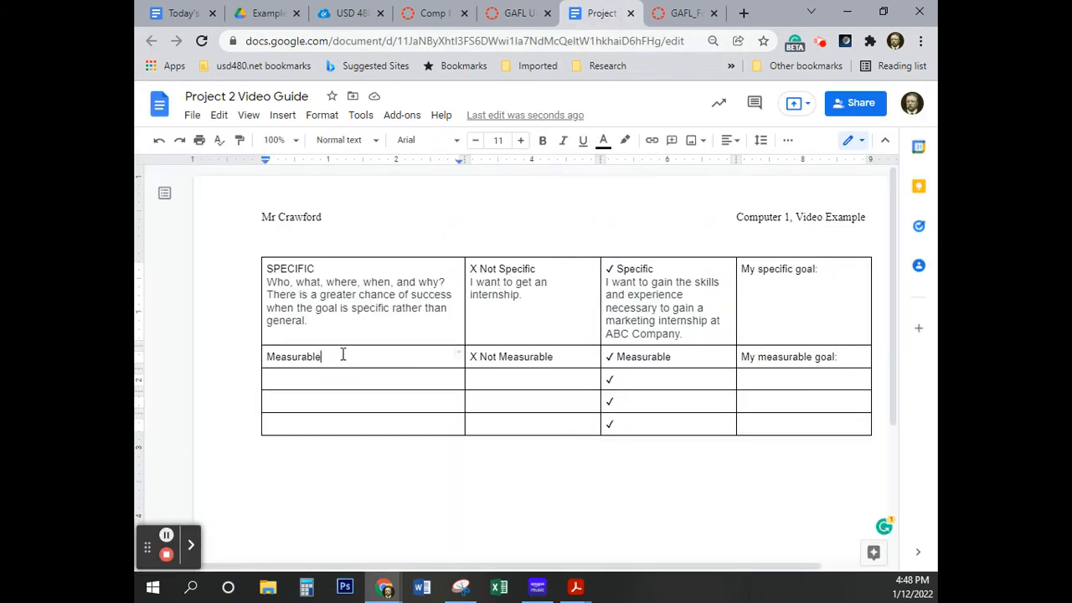
key(Return)
key(ctrl+v)
Copy the Canvas assignment's sentence about criteria for measuring progress onto a new line below "How much and how many?"
key(Return)
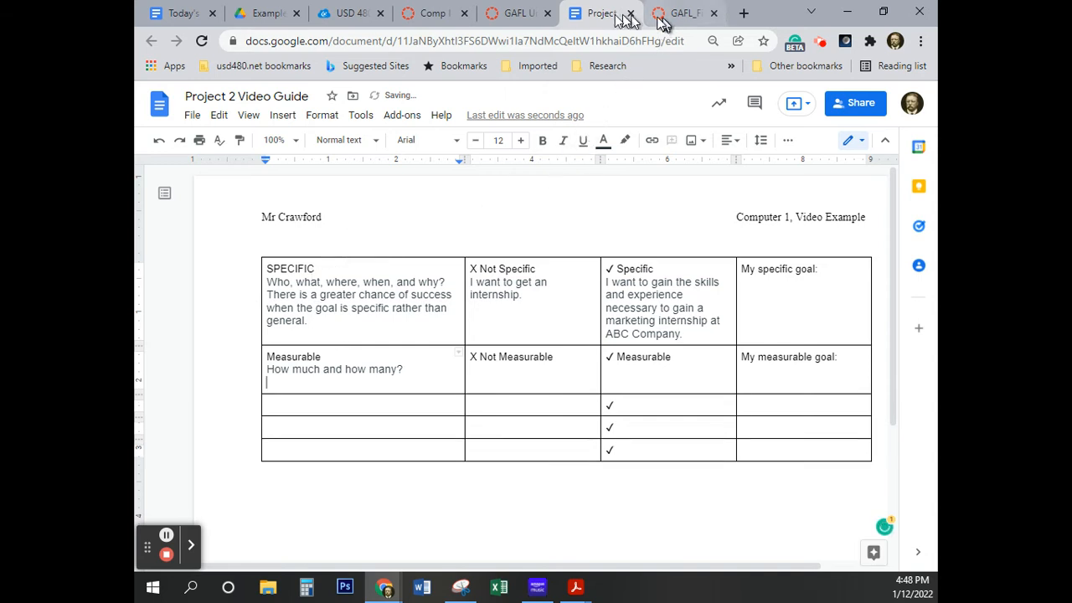
click(515, 14)
drag(848, 315, 385, 323)
key(ctrl+c)
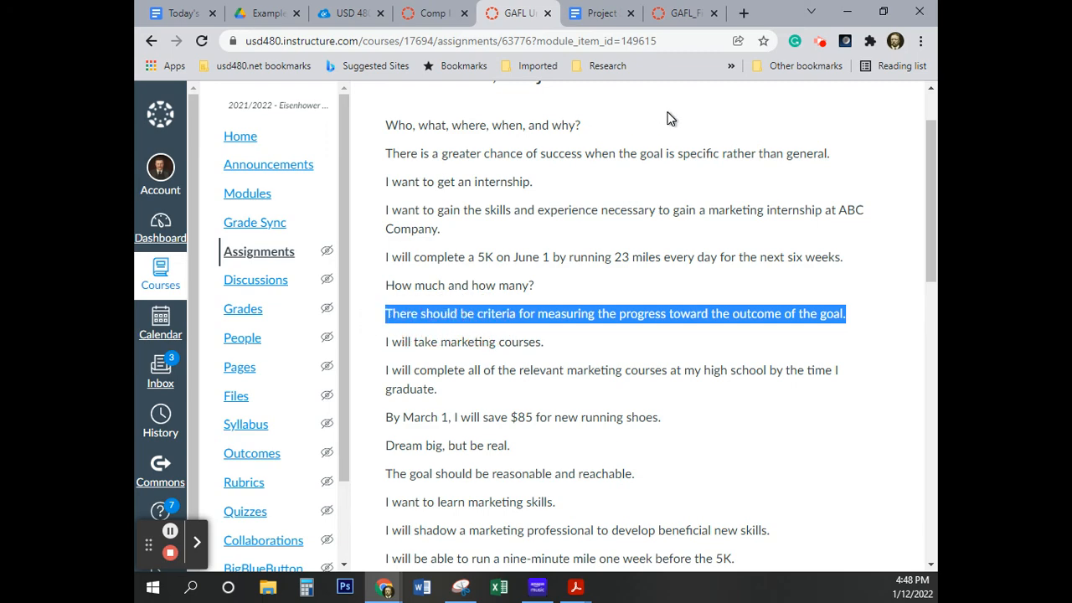
click(591, 18)
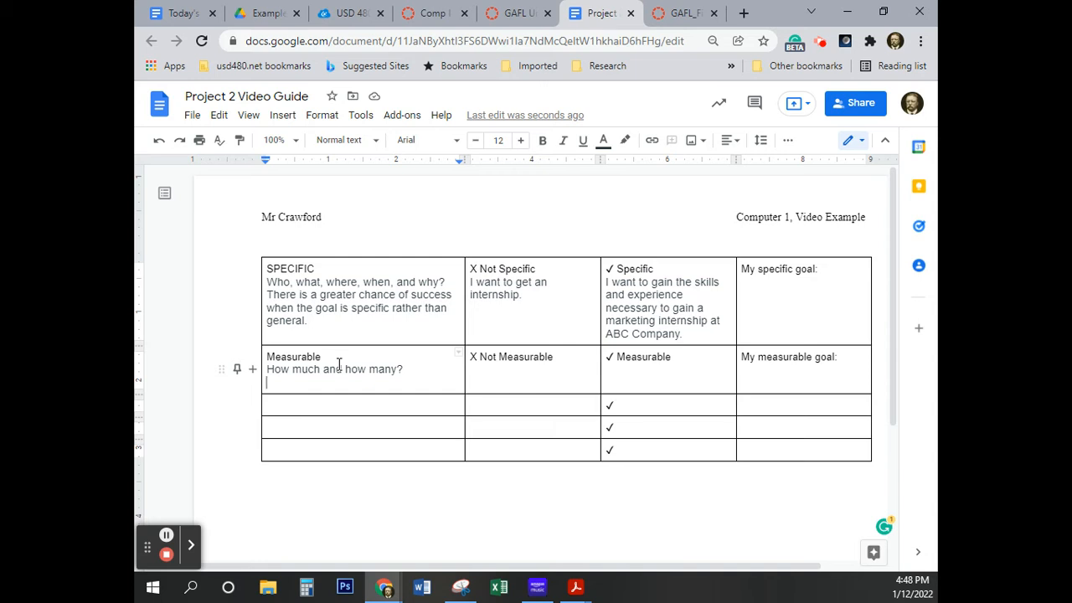
key(ctrl+v)
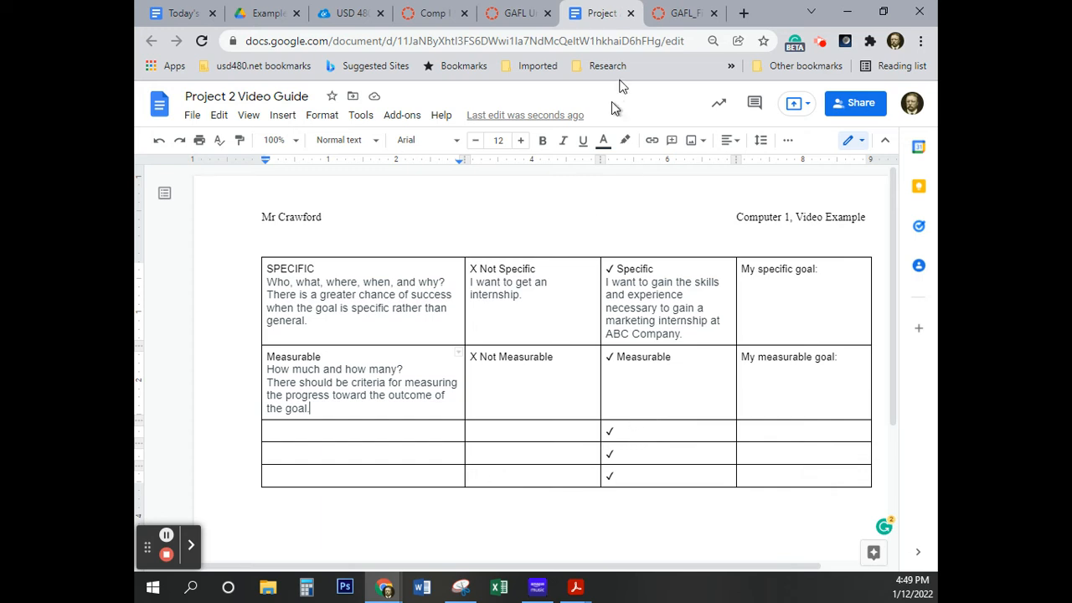
Check the eText's sample table and copy "I will take marketing courses." from the Canvas assignment page onto a new line under "X Not Measurable"
click(521, 19)
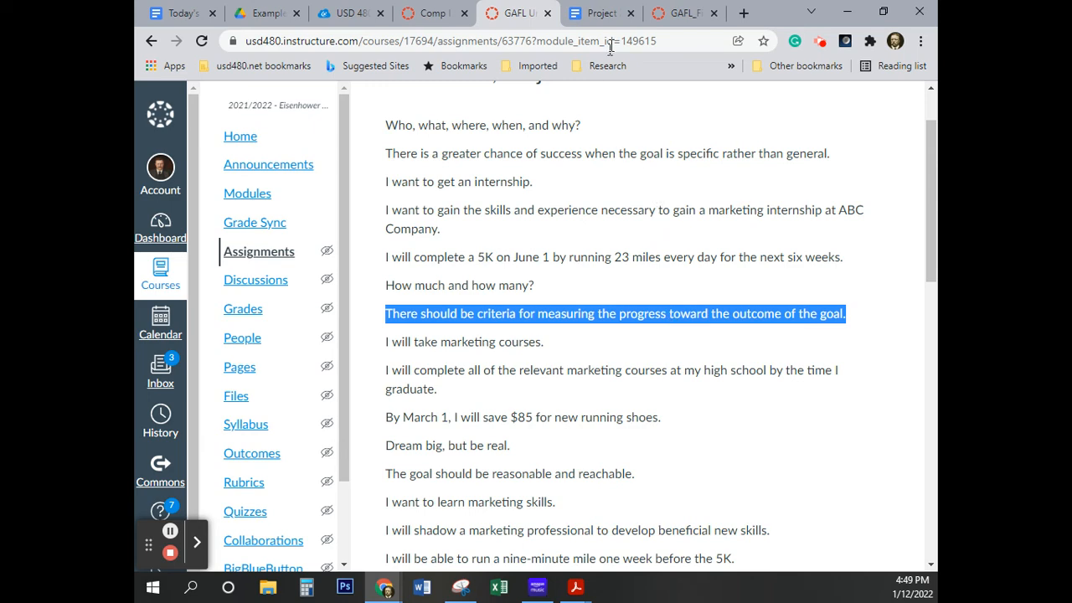
click(681, 13)
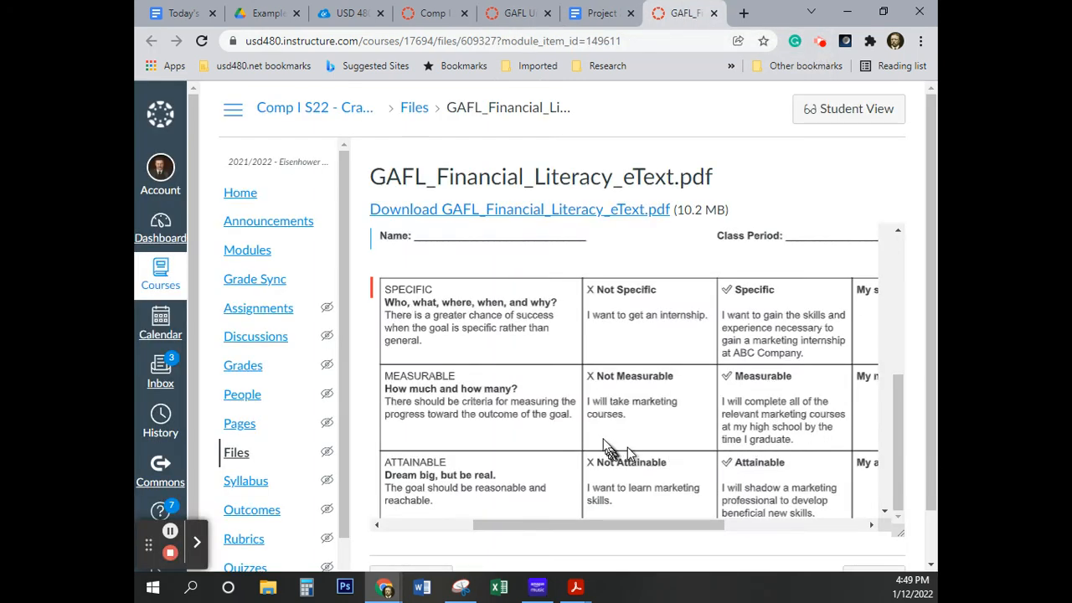
click(513, 19)
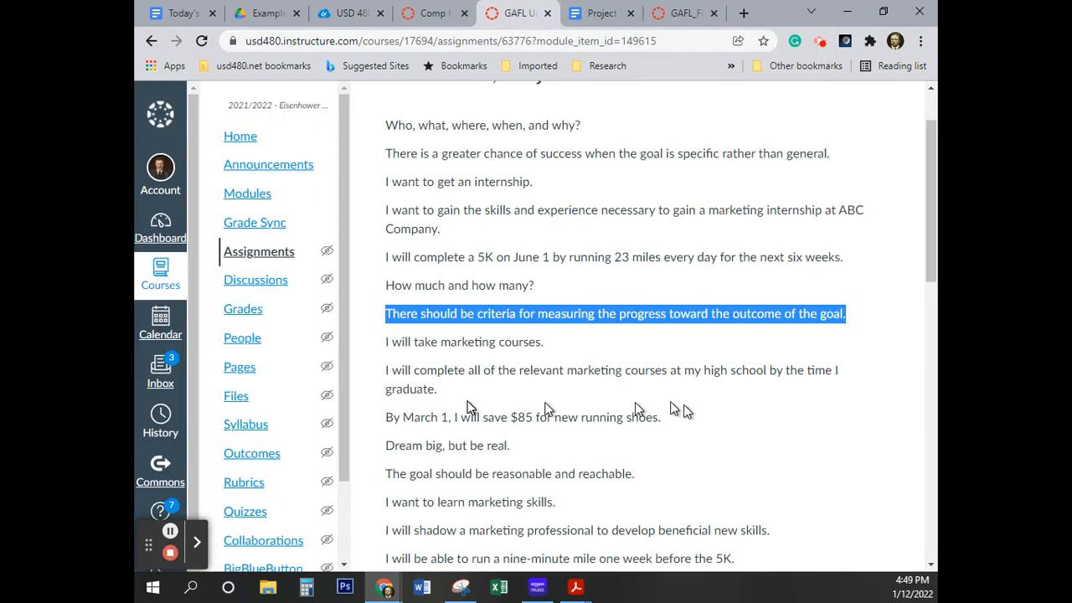
drag(548, 350, 385, 355)
key(ctrl+c)
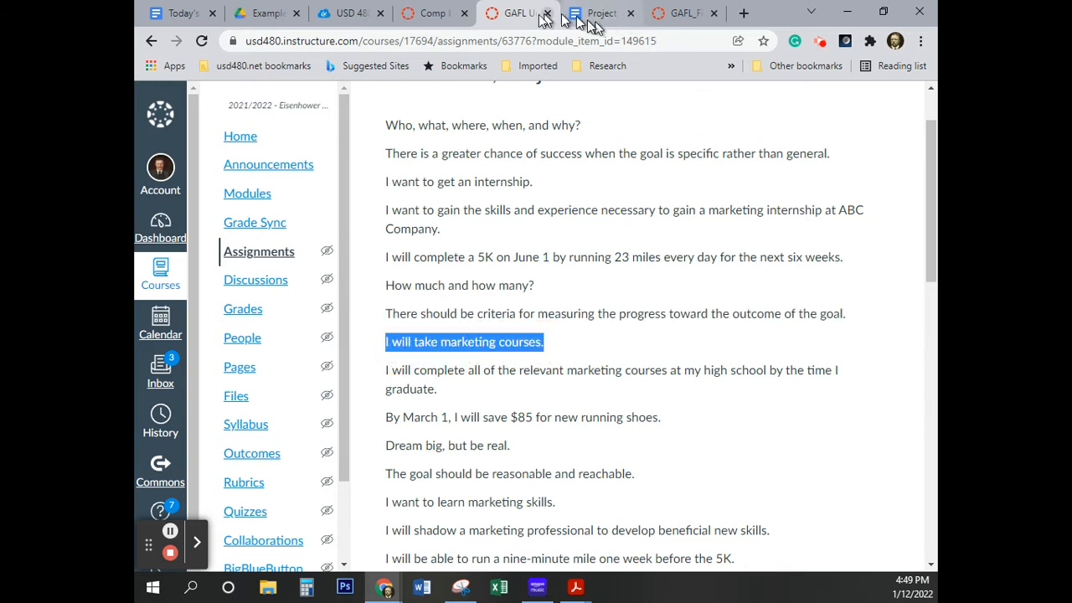
click(618, 21)
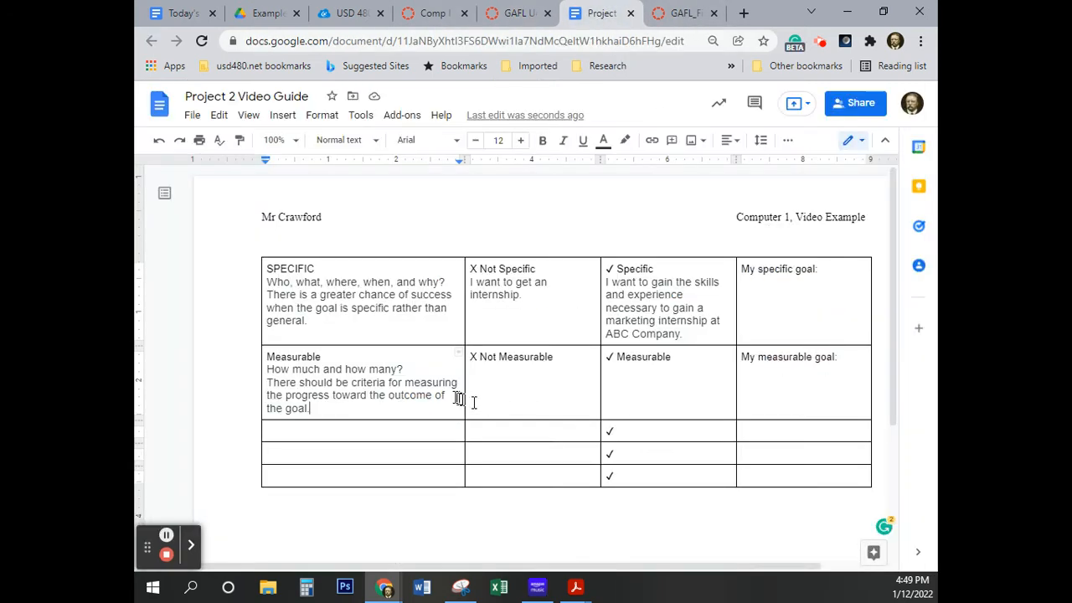
click(561, 356)
key(Return)
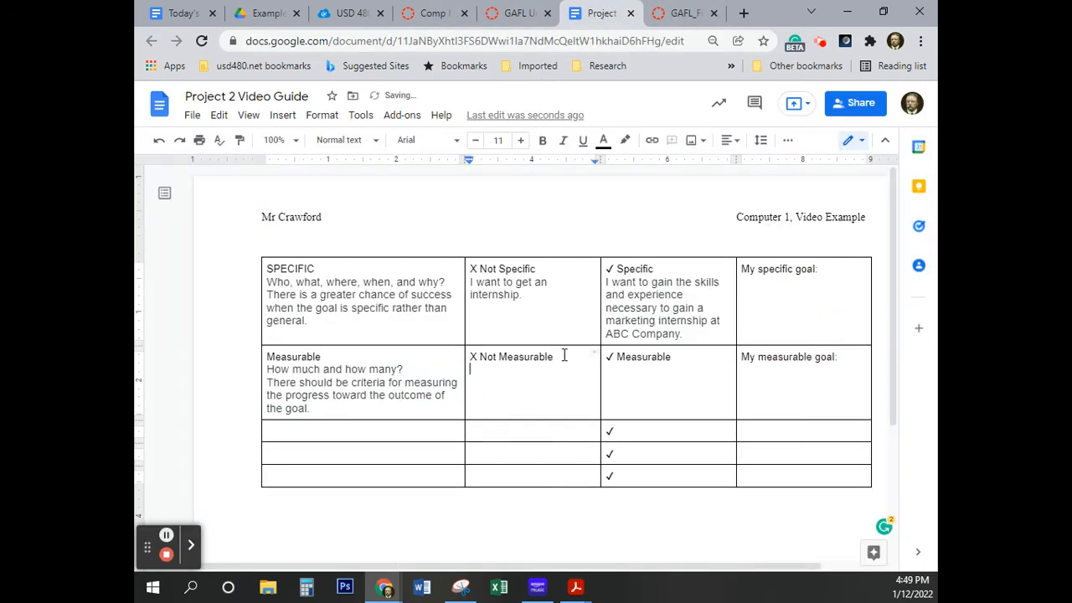
key(ctrl+v)
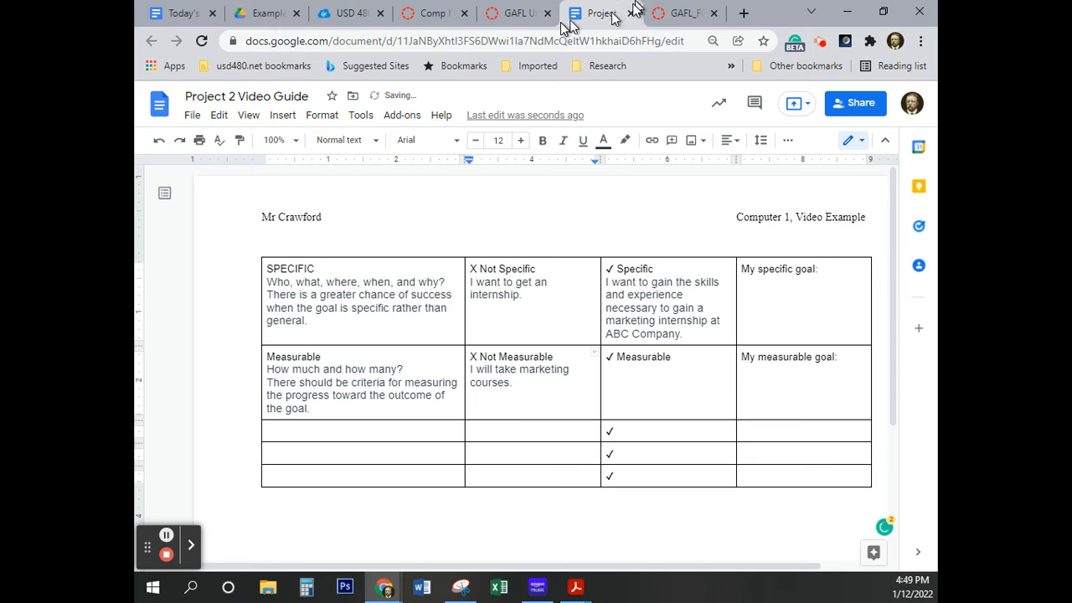
Copy the Canvas assignment's sentence about completing all relevant marketing courses onto a new line under the check-marked "Measurable"
click(522, 18)
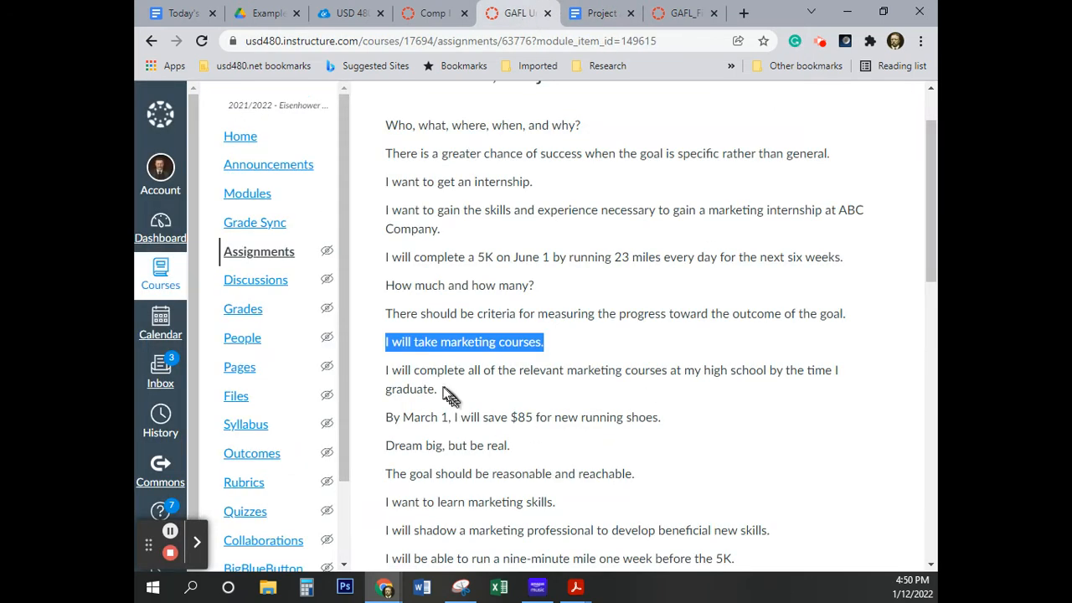
drag(438, 391, 384, 374)
key(ctrl+c)
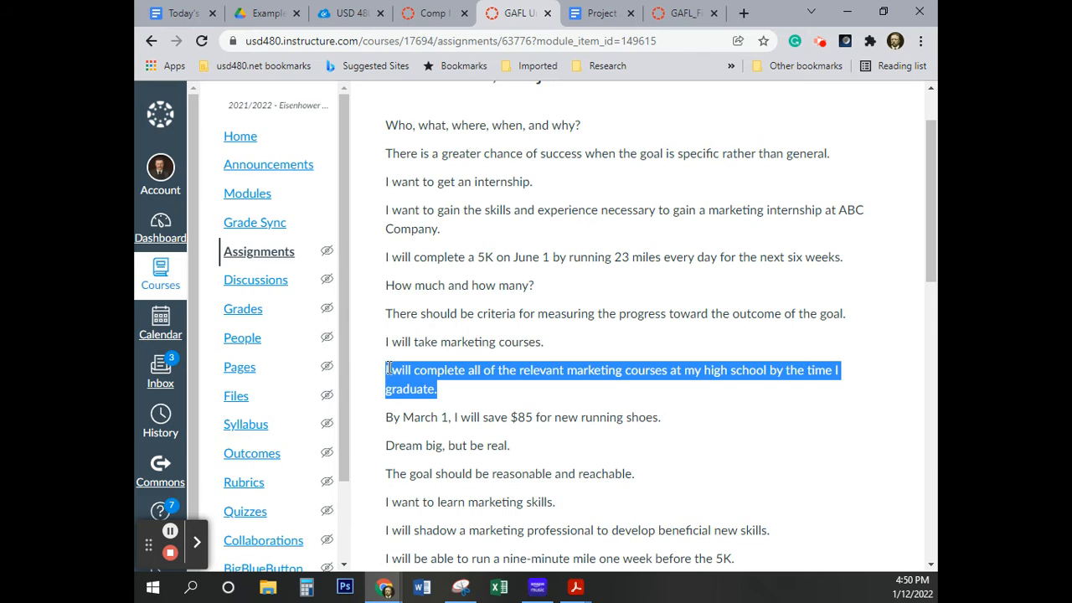
click(601, 13)
click(694, 362)
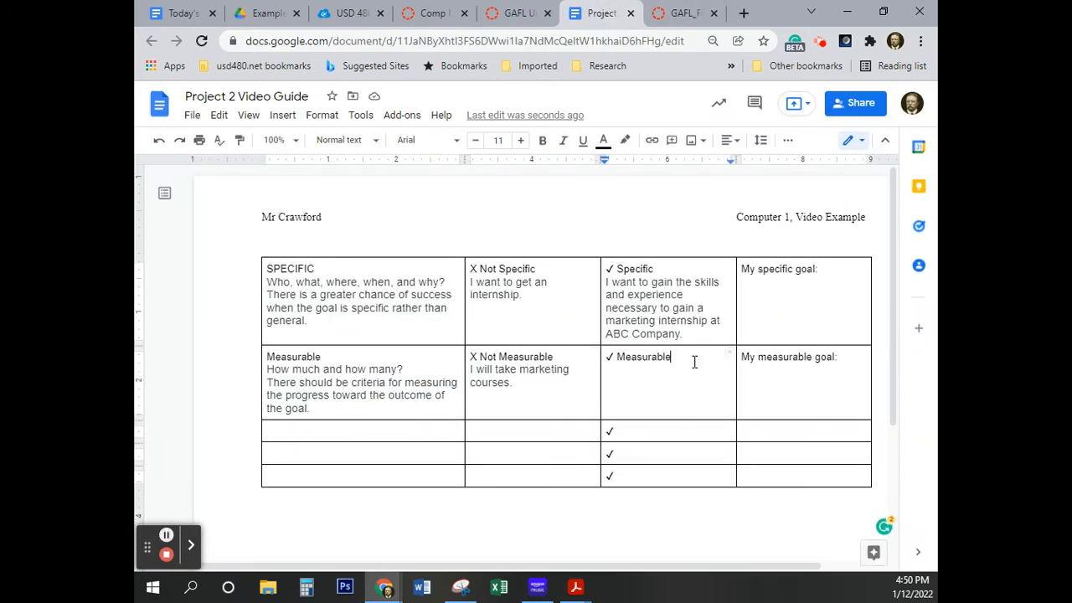
key(Return)
key(ctrl+v)
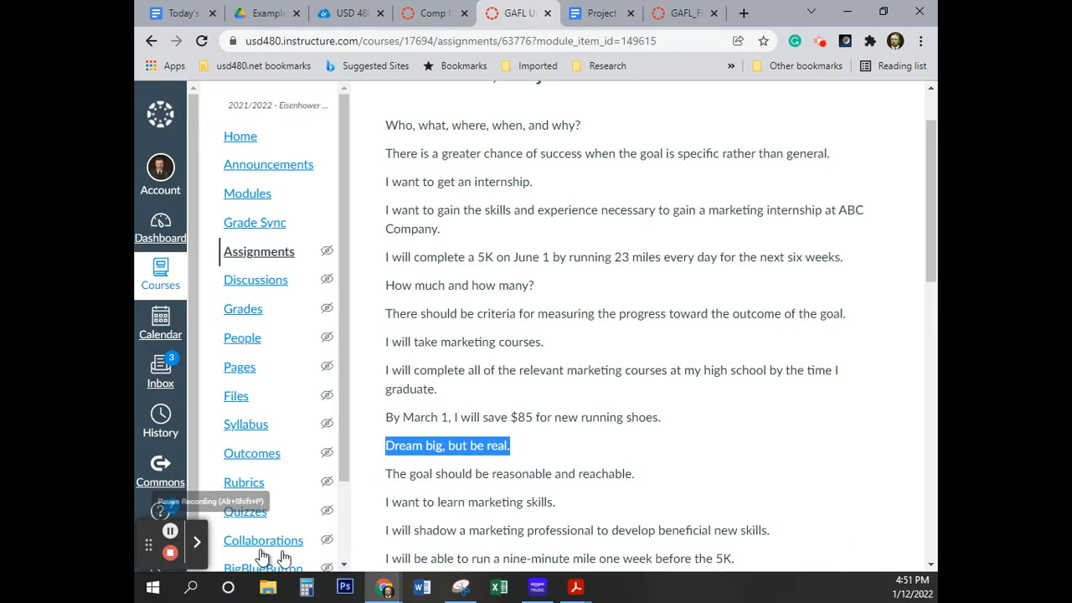
Copy "The goal should be reasonable and reachable." from the Canvas assignment page below "Dream big, but be real." and remove the extra blank lines after it
click(522, 475)
triple_click(523, 475)
key(ctrl+c)
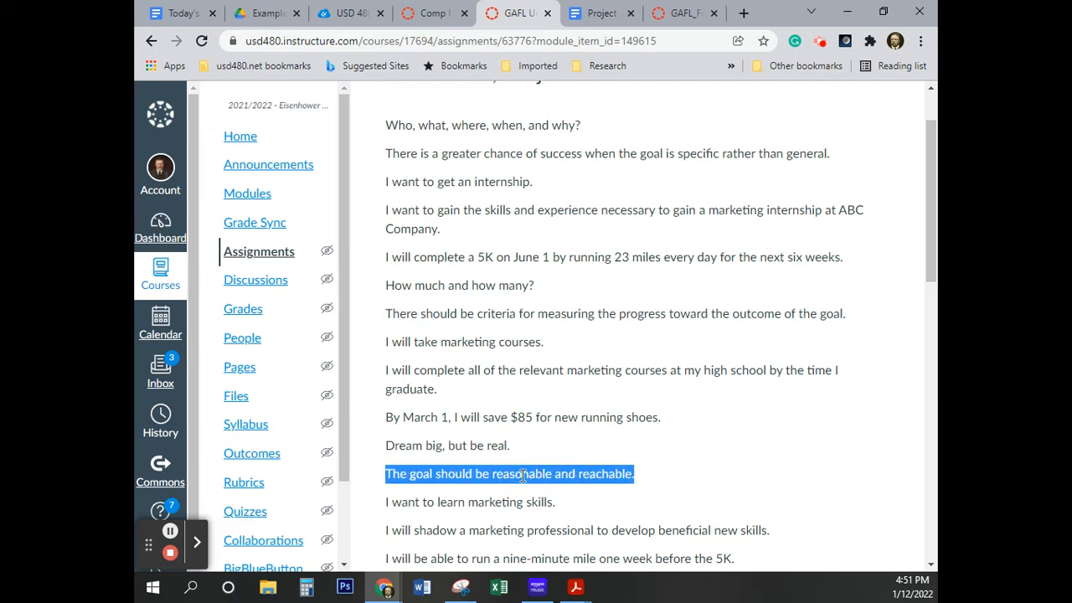
click(596, 13)
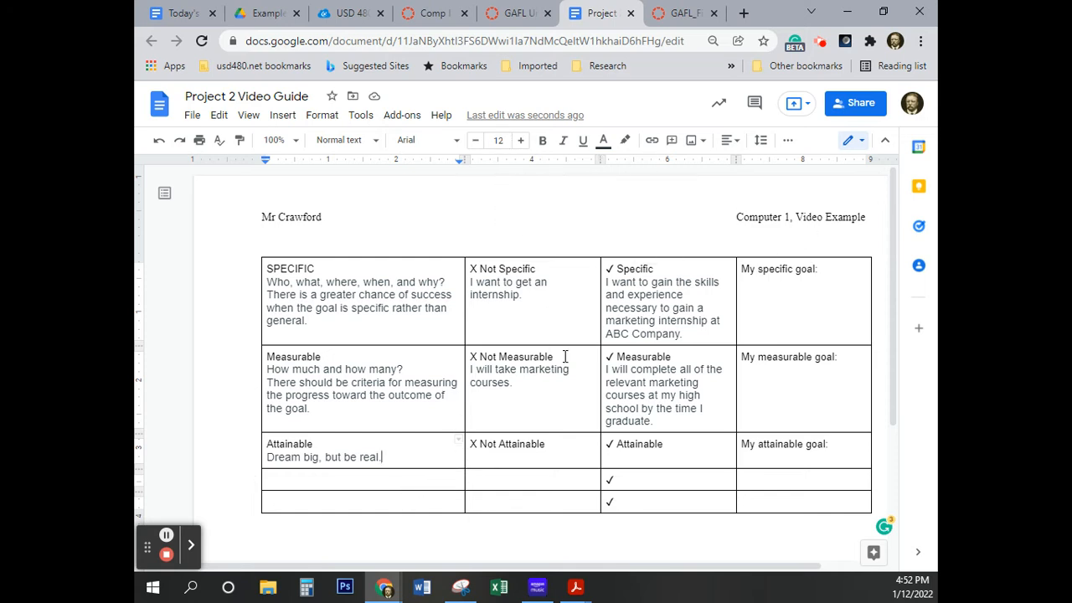
key(Return)
key(ctrl+v)
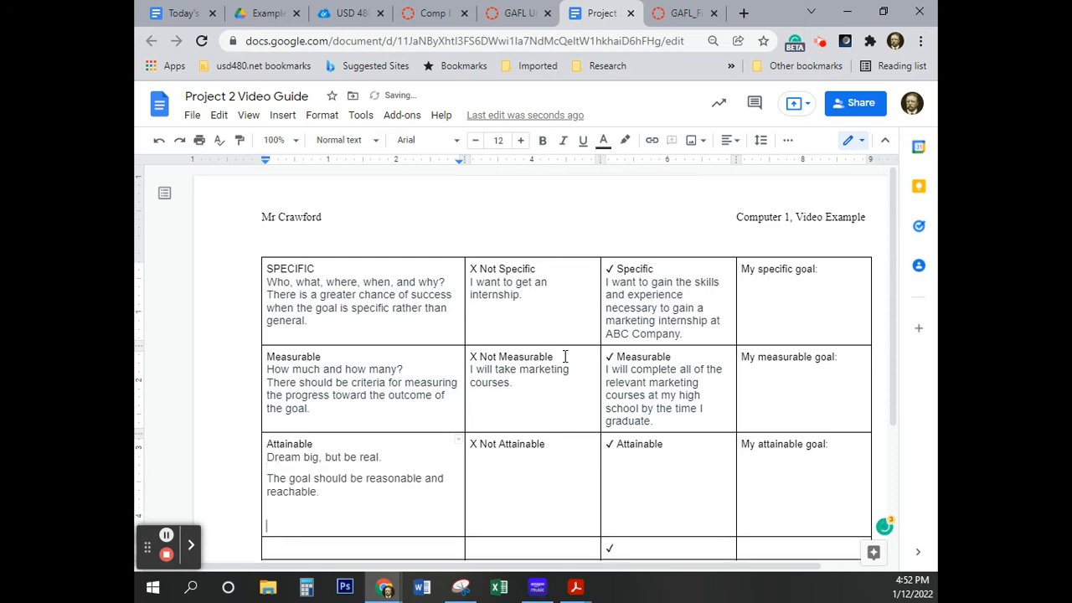
key(BackSpace)
key(BackSpace)
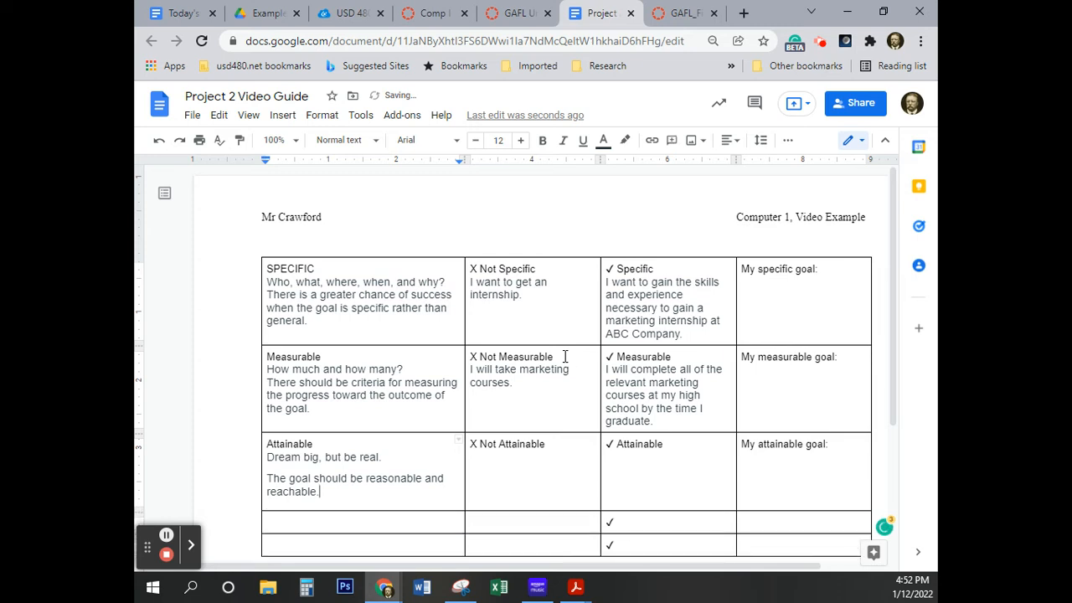
Insert a blank line after "How much and how many?" and another after "Who, what, where, when, and why?" in the first column
click(414, 367)
key(Return)
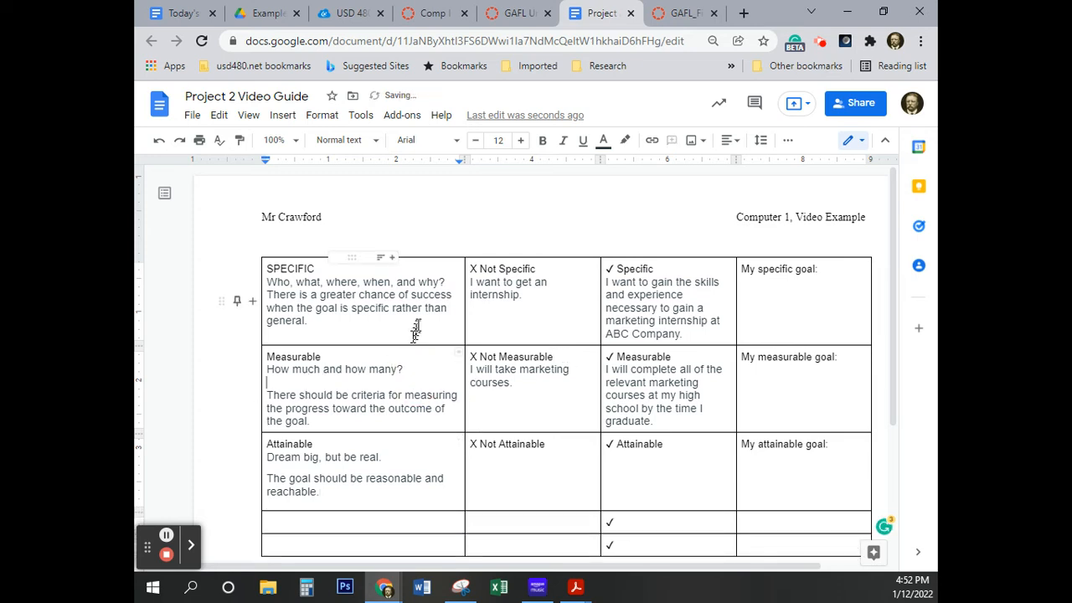
click(452, 282)
key(Return)
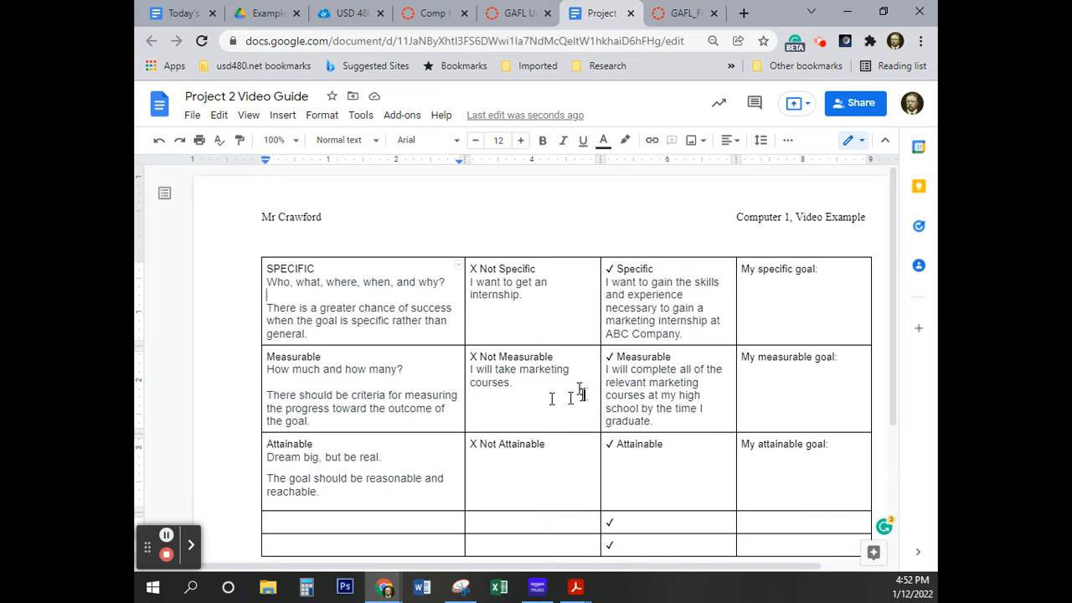
Copy "I want to learn marketing skills." from the Canvas assignment page onto a new line under "X Not Attainable", checking the eText's sample table
click(497, 478)
click(550, 446)
key(Return)
click(674, 15)
click(517, 15)
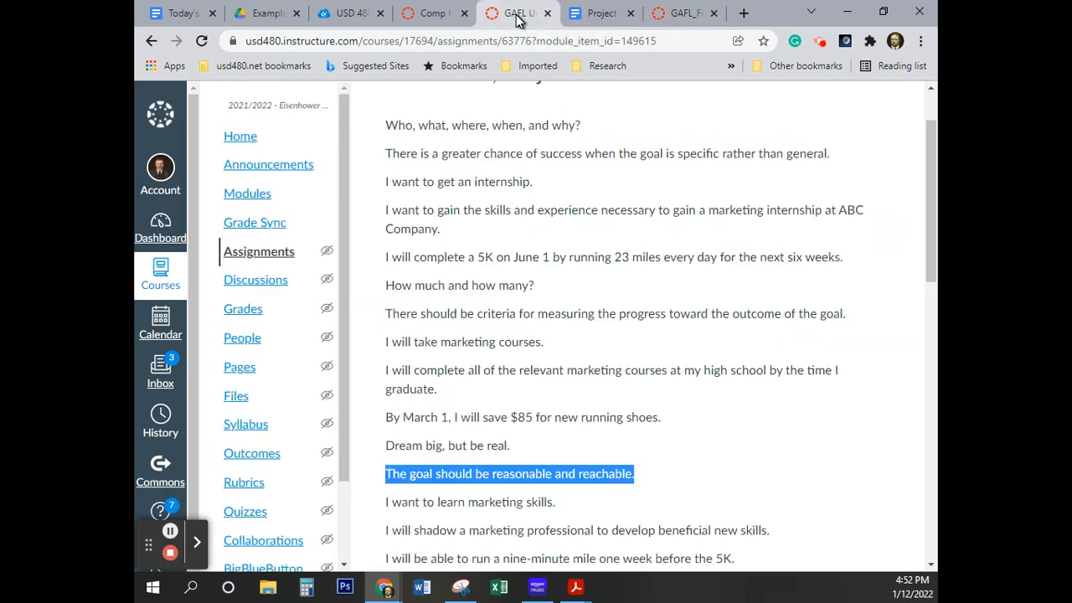
triple_click(493, 502)
key(ctrl+c)
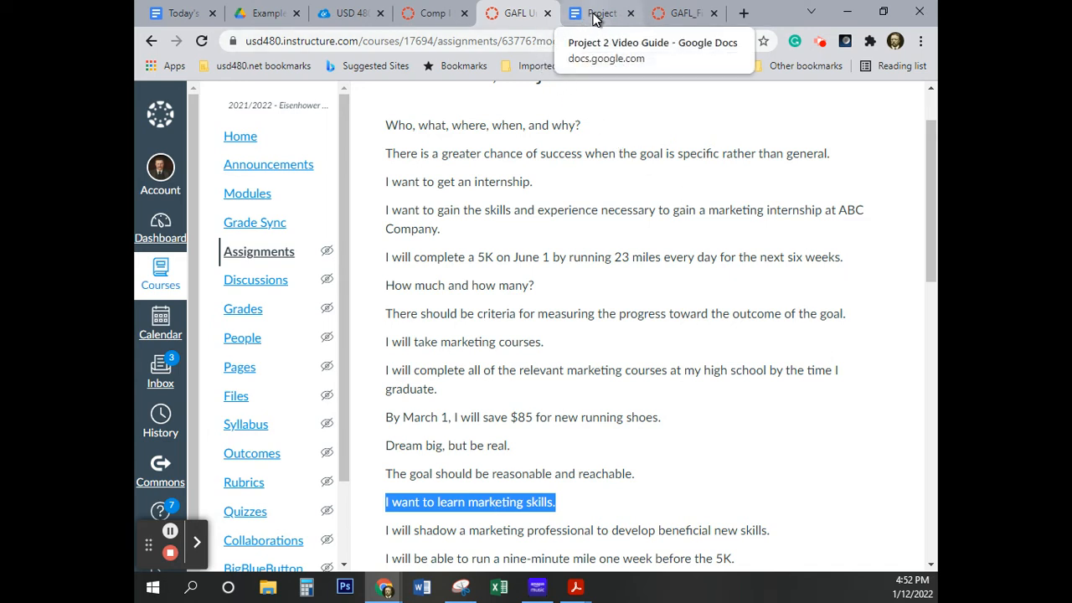
click(681, 15)
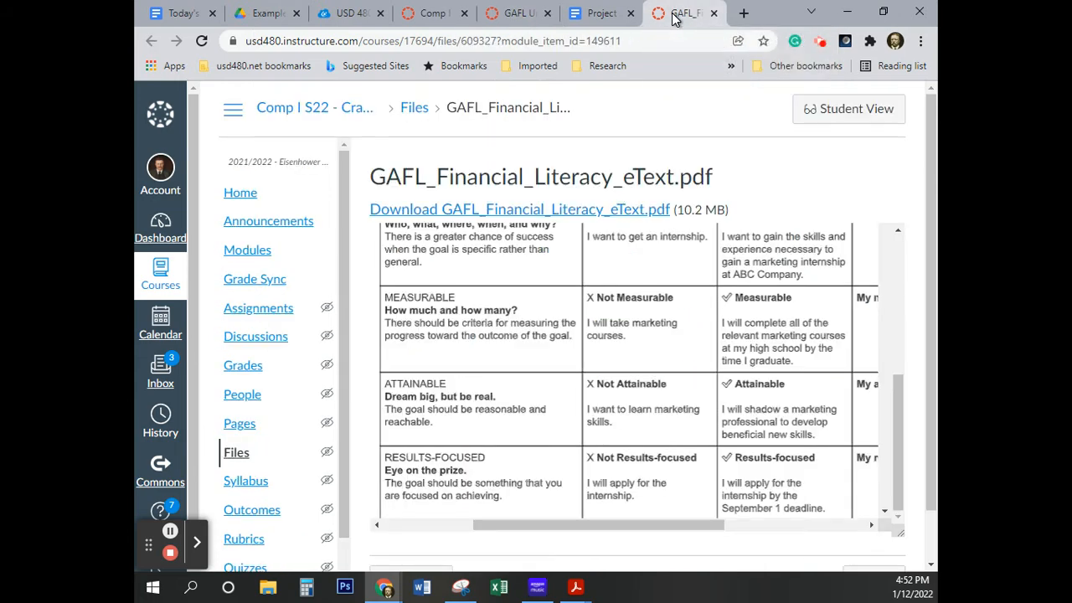
click(586, 14)
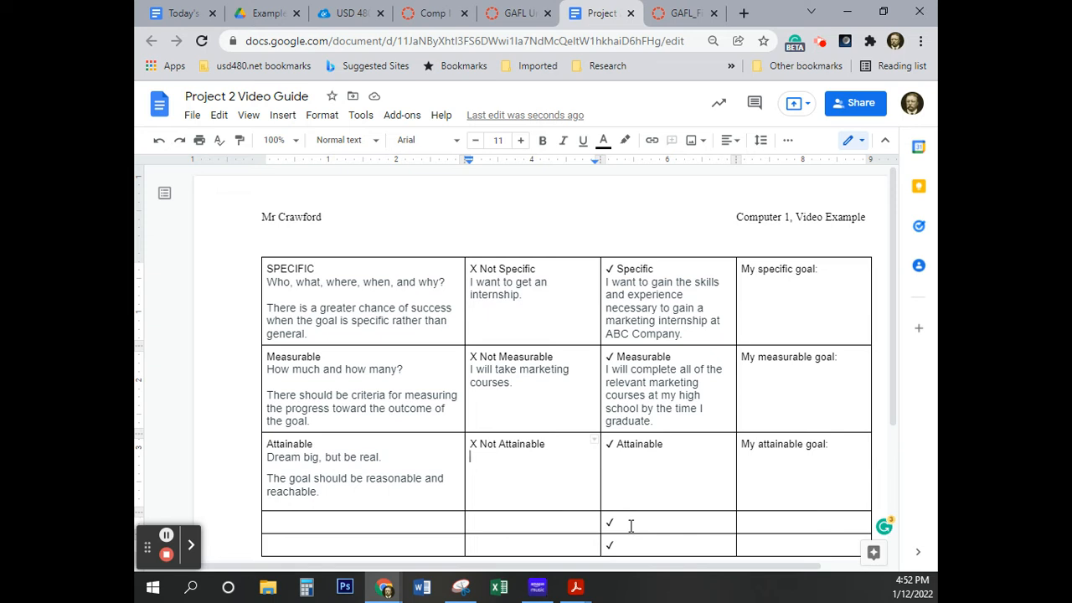
key(ctrl+v)
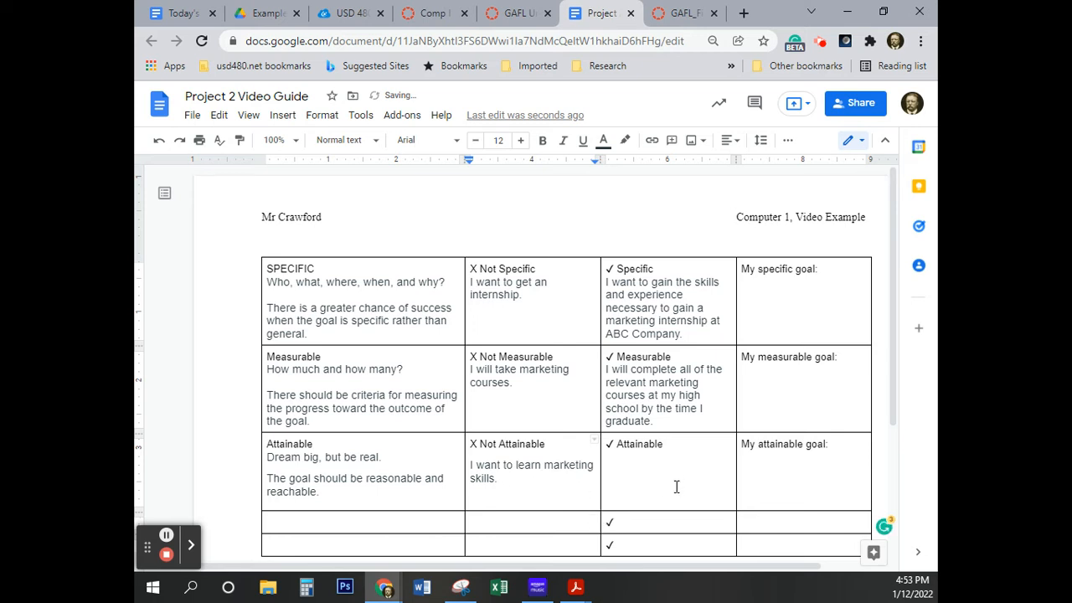
Copy "I will shadow a marketing professional to develop beneficial new skills." from the Canvas assignment under the check-marked "Attainable" and remove the extra blank lines after it
click(517, 17)
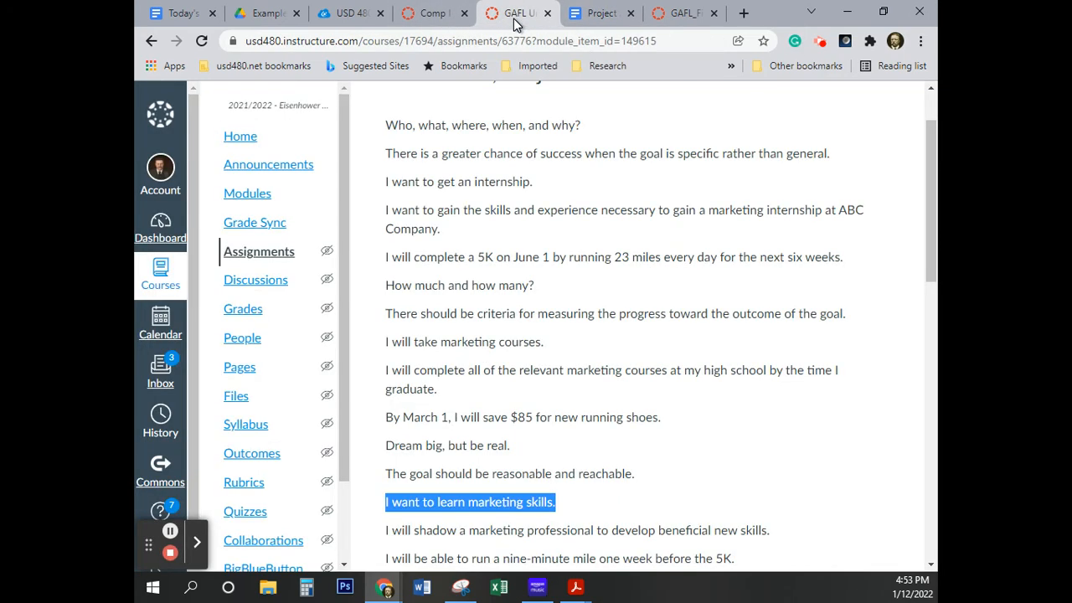
triple_click(571, 532)
key(ctrl+c)
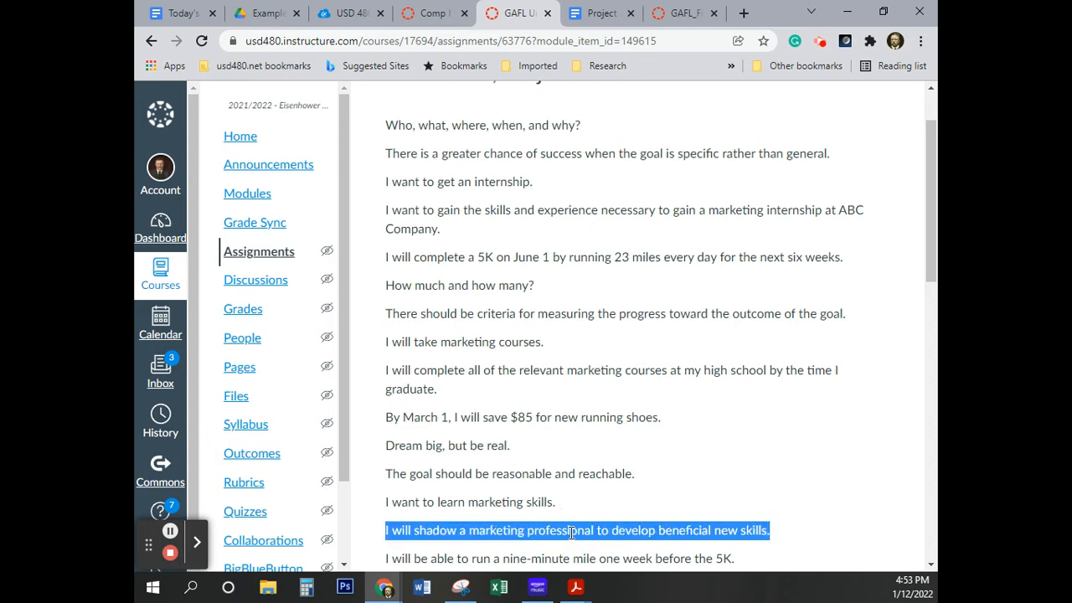
click(602, 15)
click(683, 452)
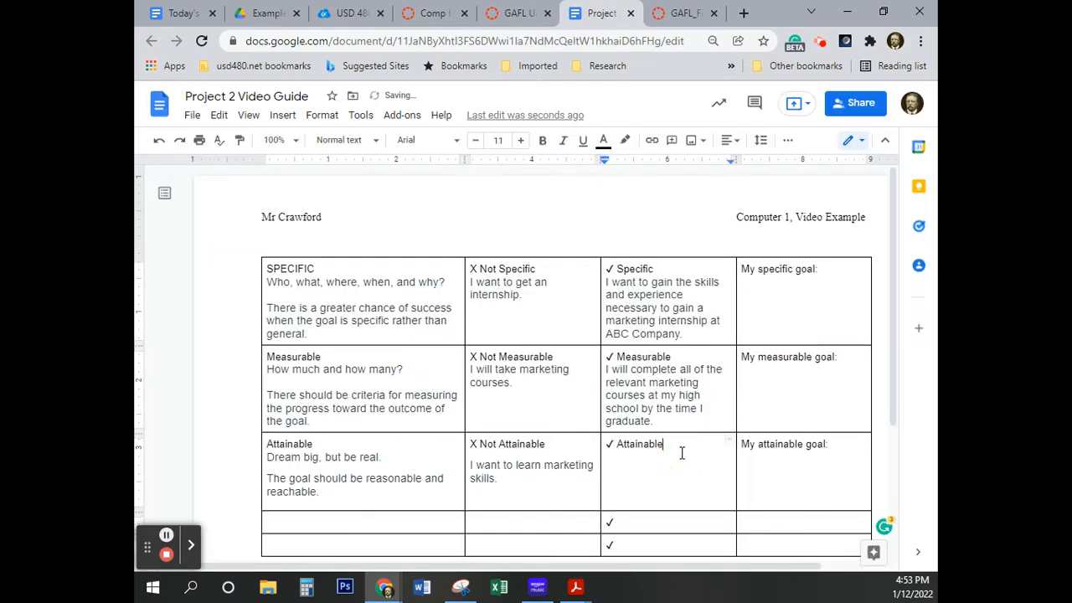
key(Return)
key(ctrl+v)
click(613, 463)
click(612, 549)
key(BackSpace)
key(BackSpace)
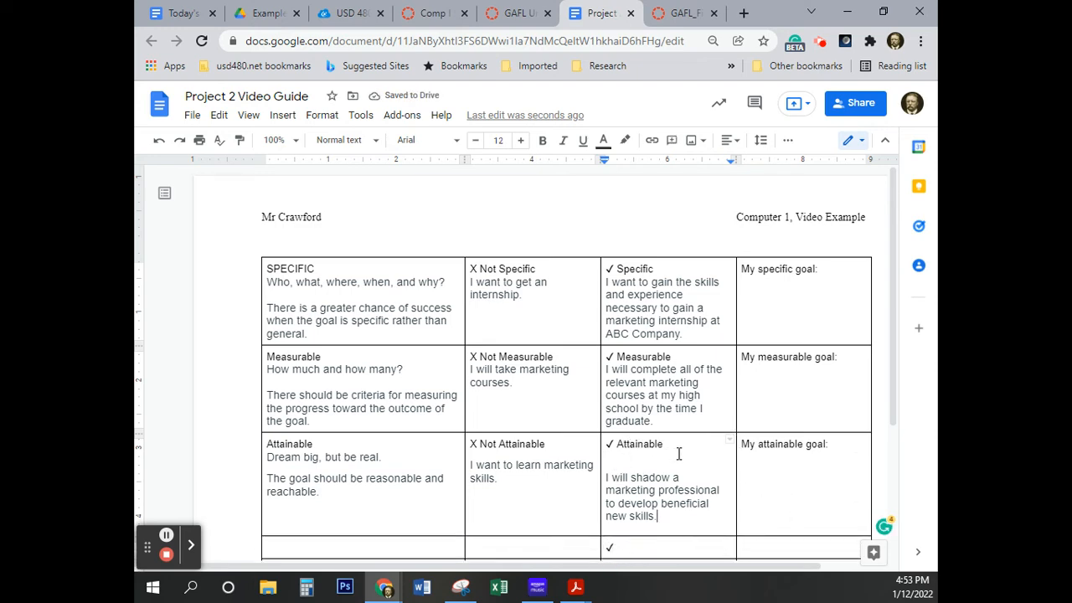
Remove the extra blank line above "The goal should be something that you are focused on achieving." in the Results-focused cell
scroll(678, 453, down, 2)
click(313, 390)
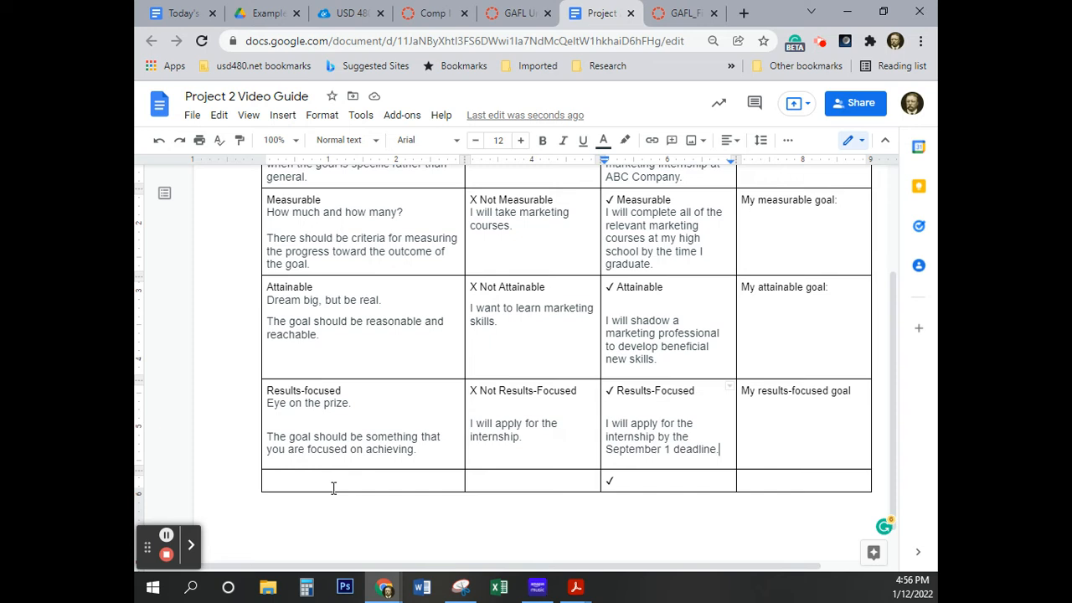
click(279, 423)
click(266, 436)
key(BackSpace)
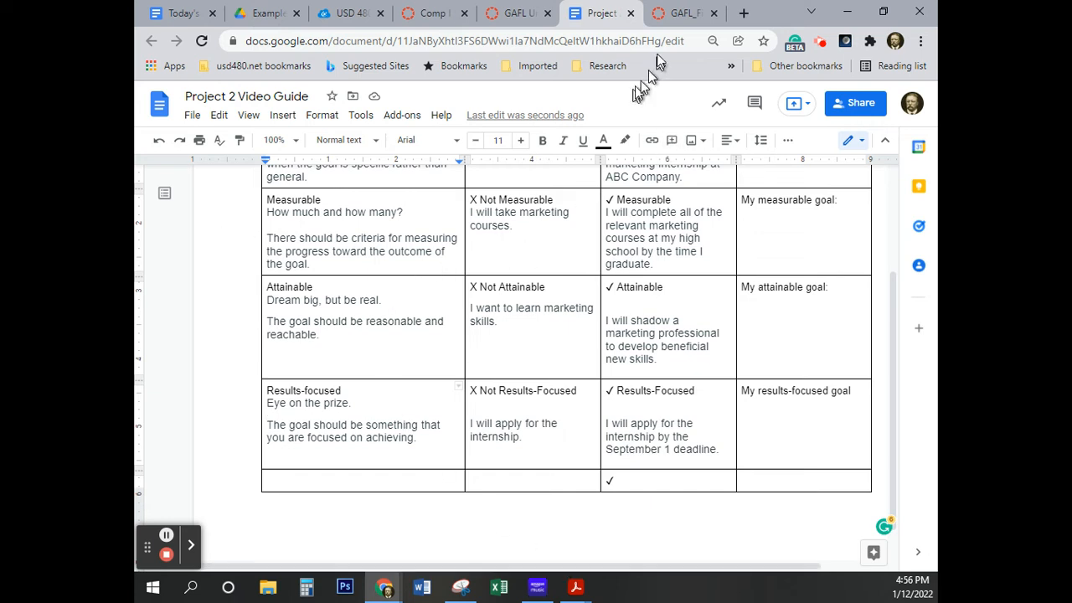
Check the eText's sample table and enter the heading "Time-based" in the first cell of the document table's last row
click(679, 14)
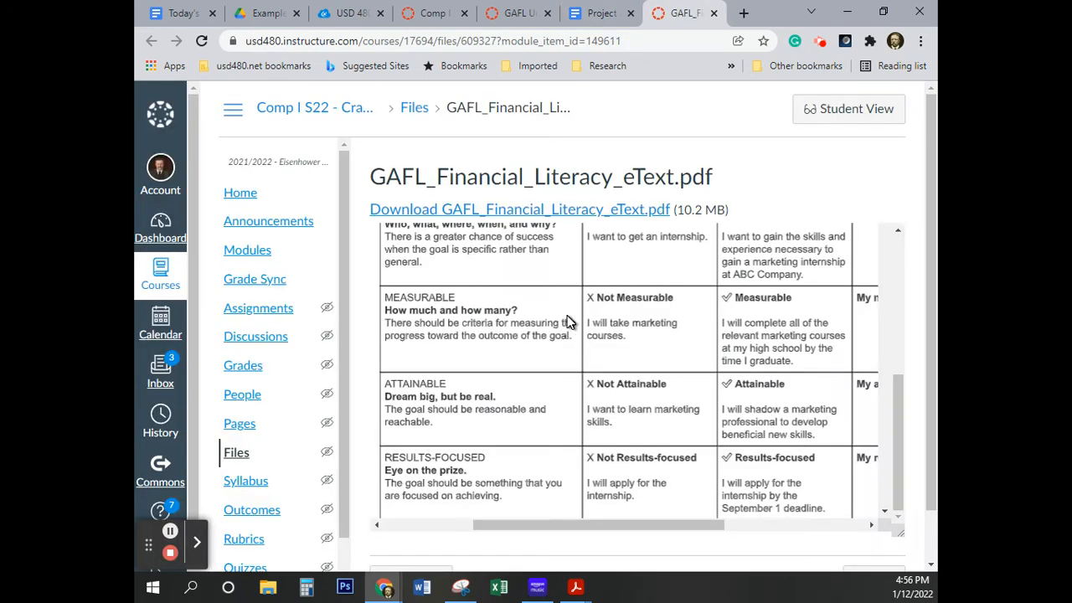
scroll(566, 320, down, 3)
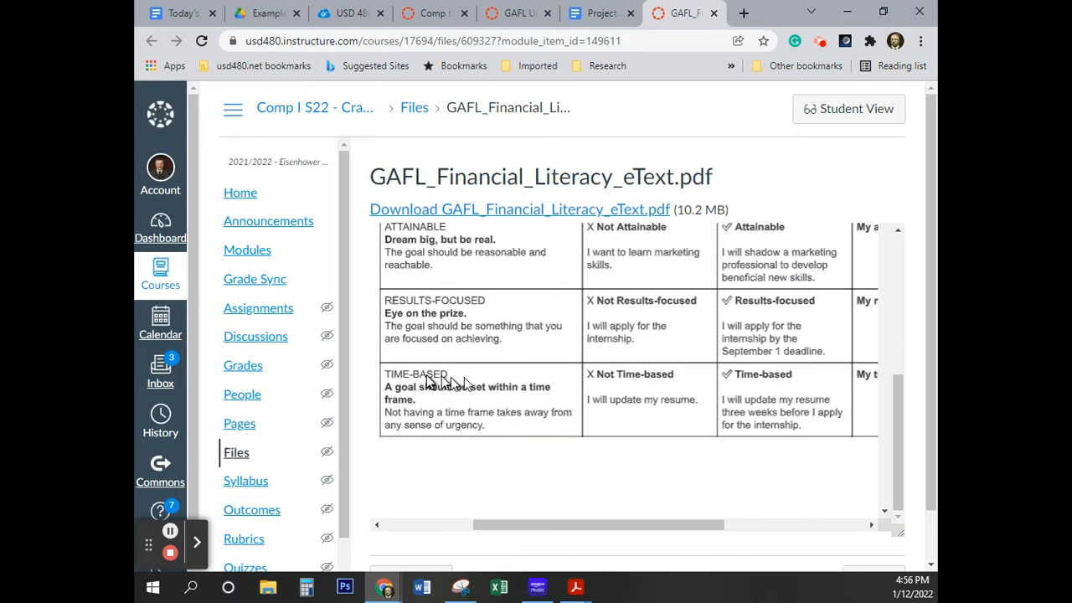
click(434, 15)
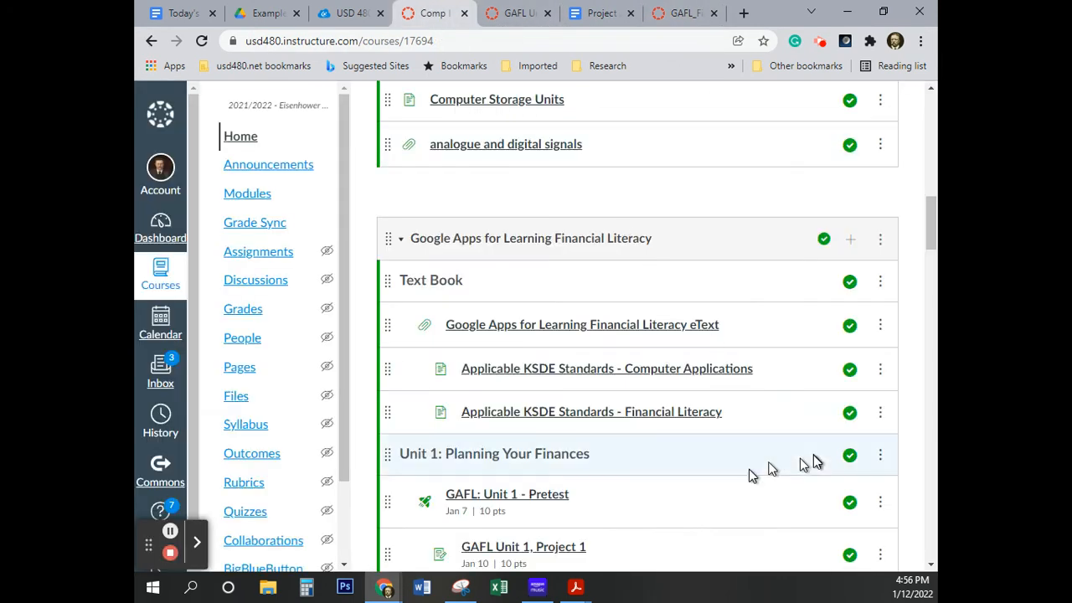
click(601, 13)
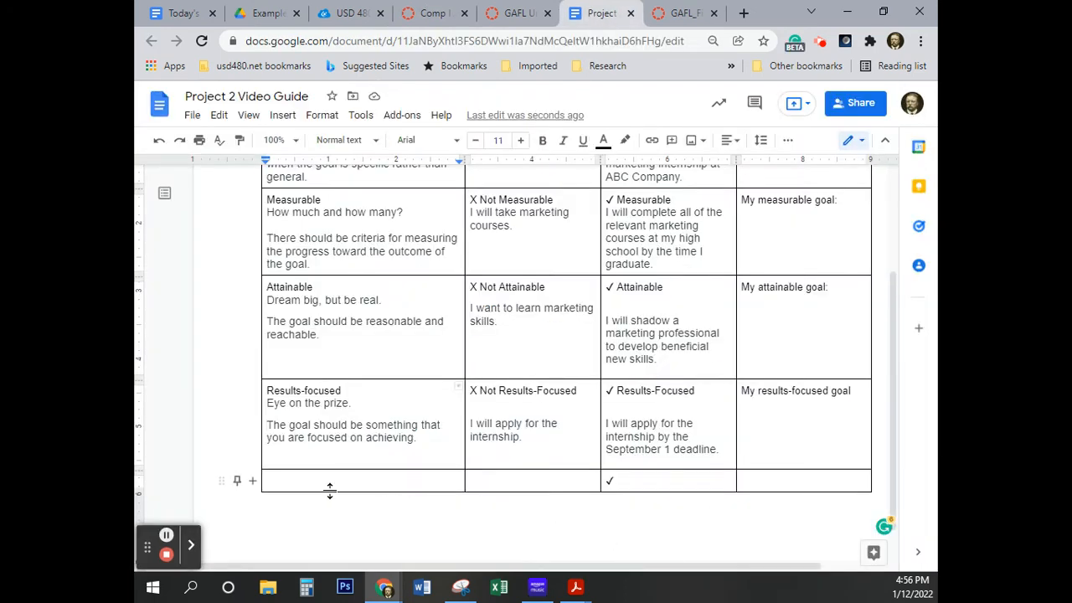
text(Time-based)
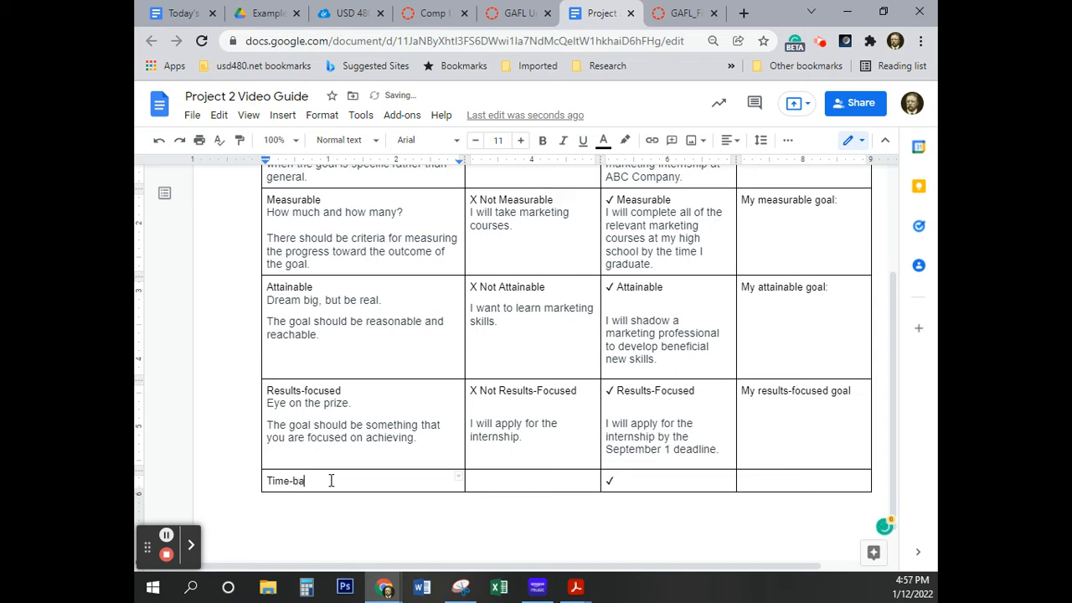
click(166, 534)
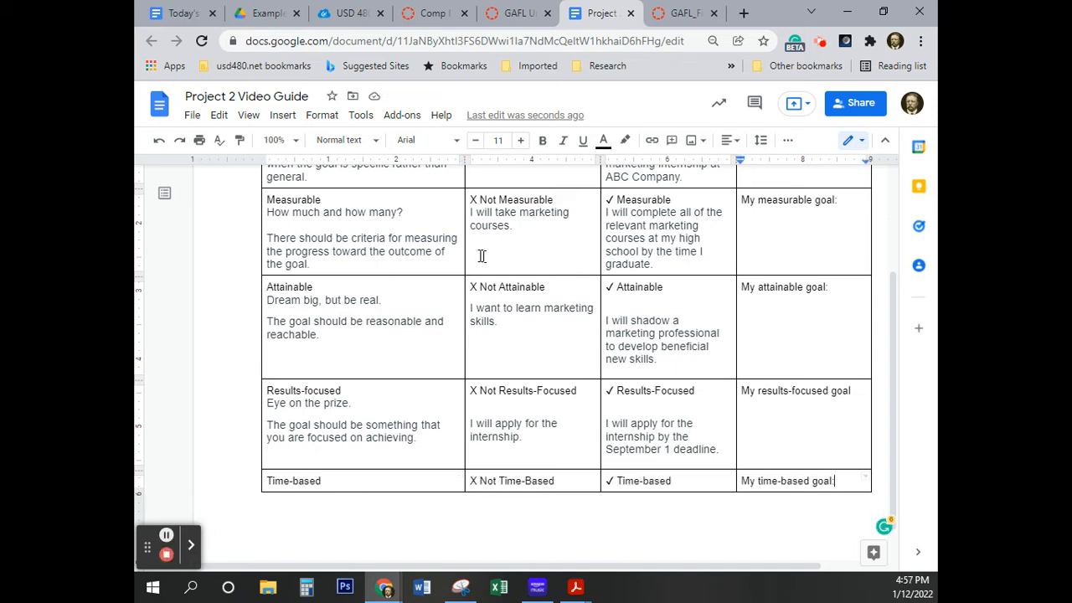
Copy "A goal should be set within a time frame." from the Canvas assignment page onto a new line under "Time-based"
click(523, 17)
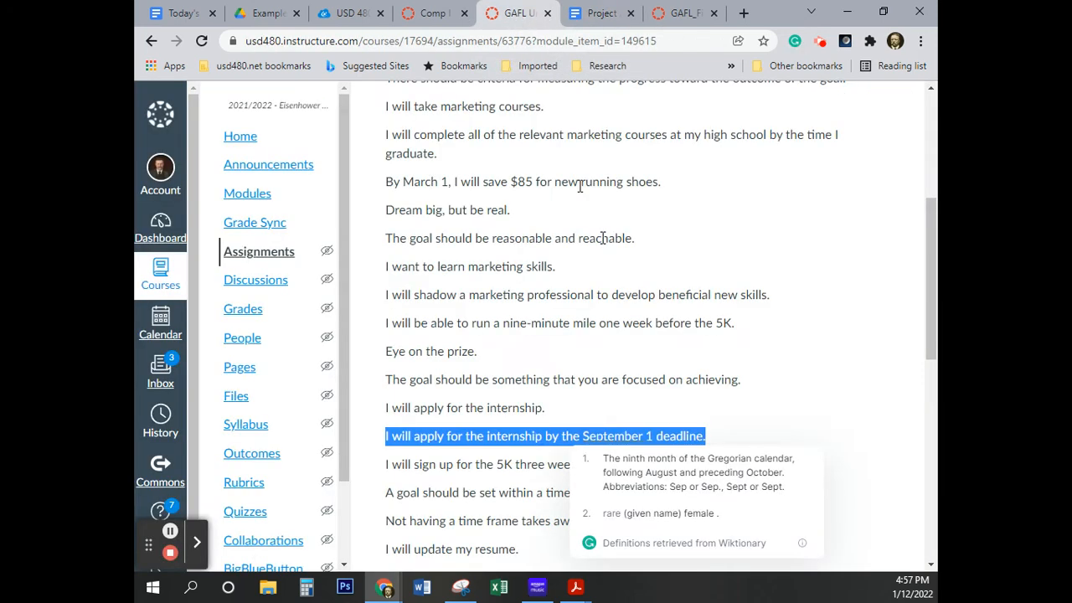
scroll(480, 341, down, 2)
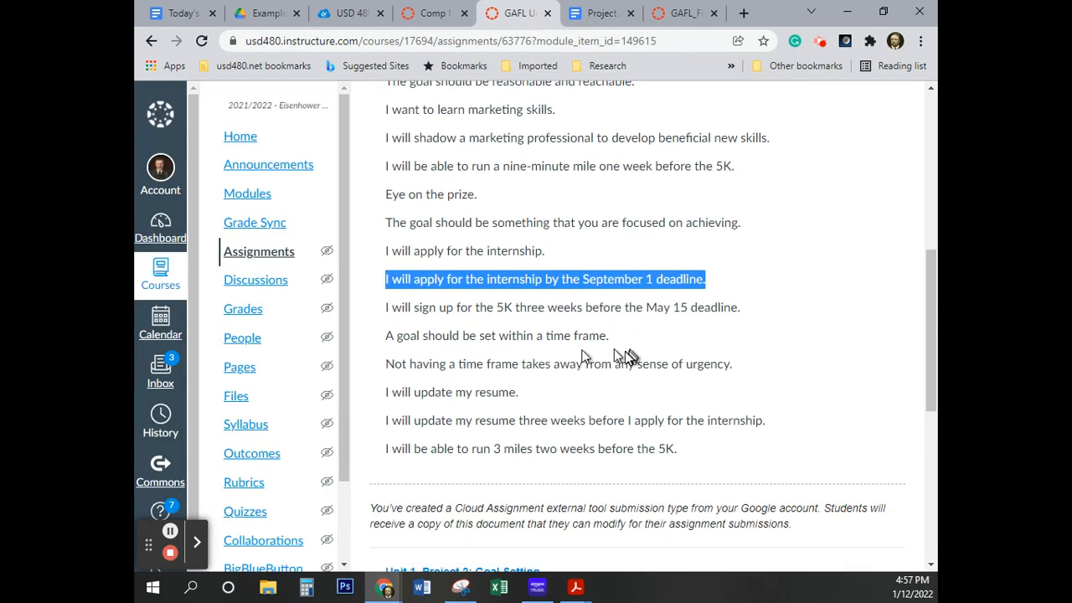
drag(605, 336, 377, 349)
key(ctrl+c)
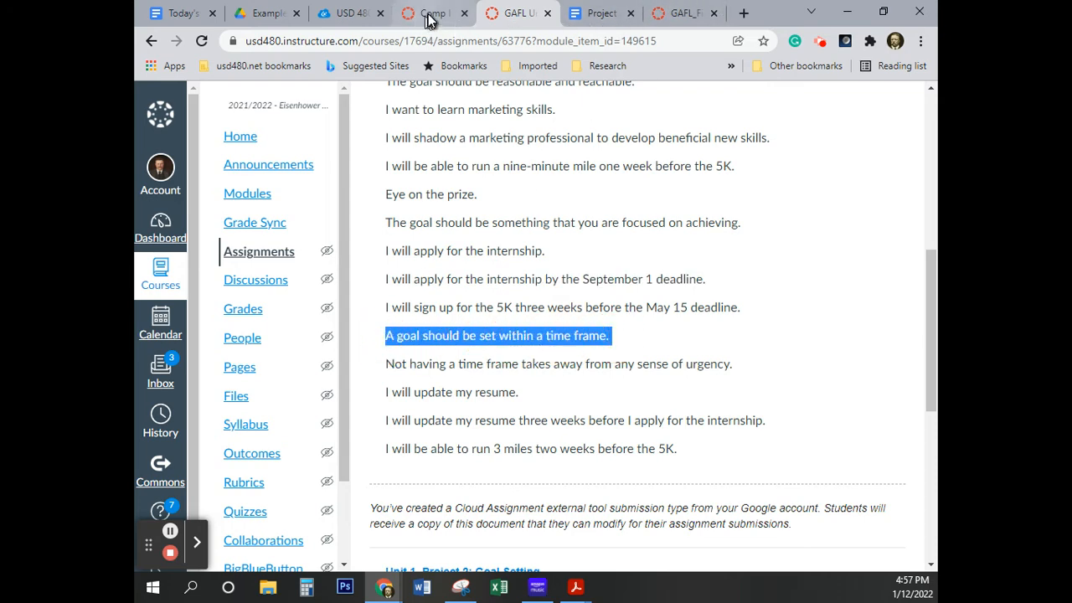
click(600, 20)
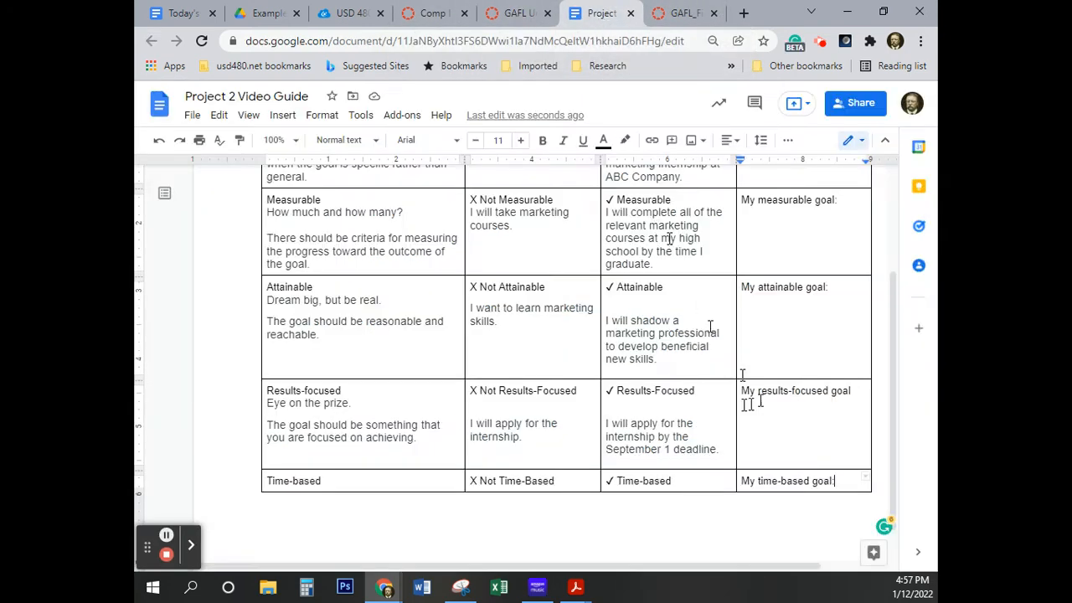
click(335, 482)
key(Return)
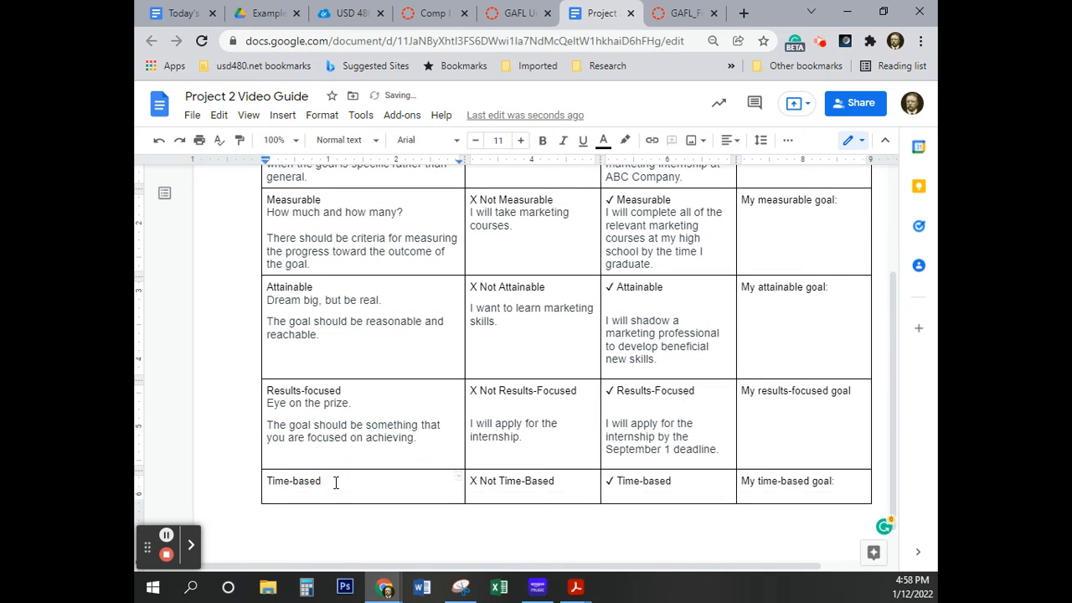
key(ctrl+v)
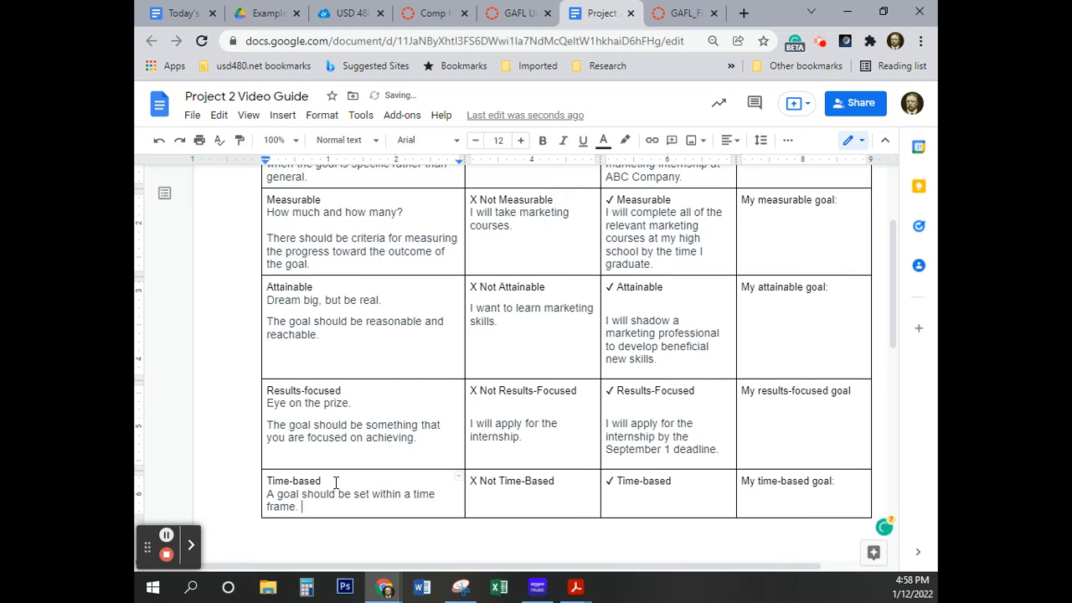
Copy "Not having a time frame takes away from any sense of urgency." from Canvas onto a new line in the Time-based cell and remove the blank line after it
key(Down)
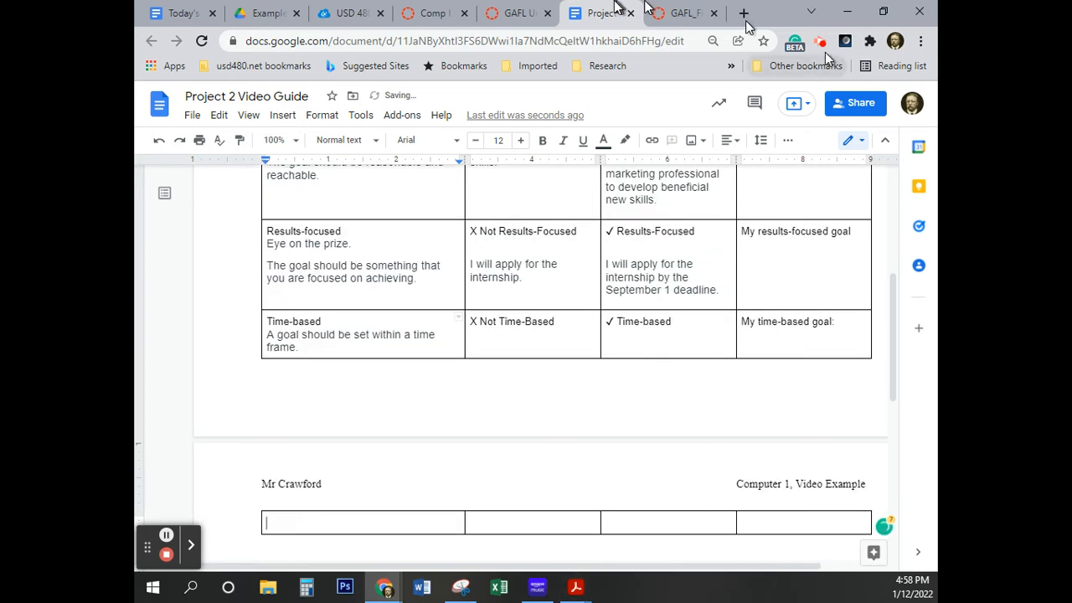
click(520, 13)
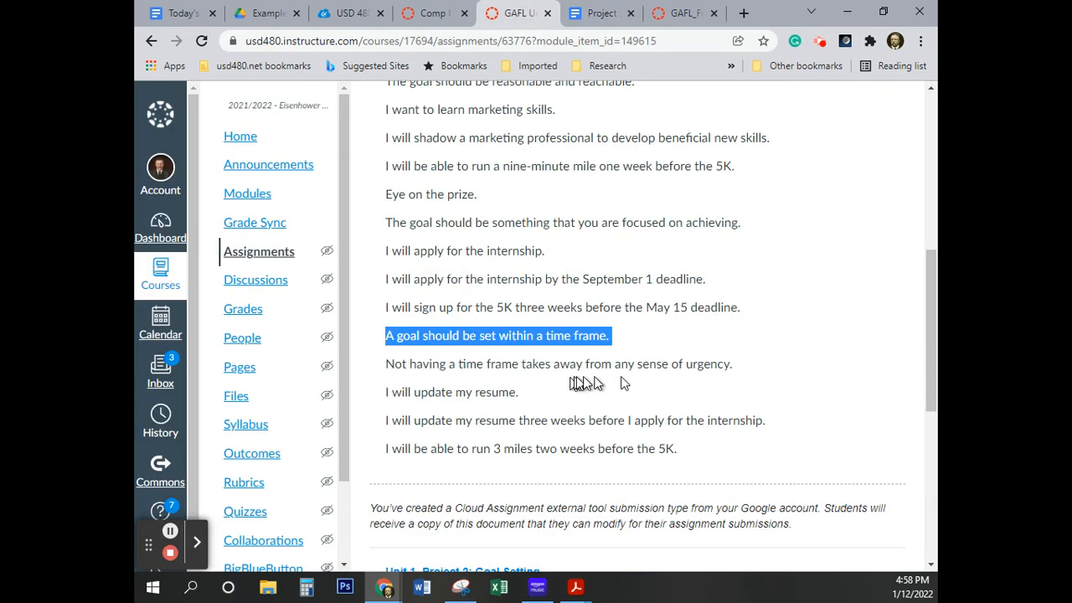
triple_click(397, 364)
key(ctrl+c)
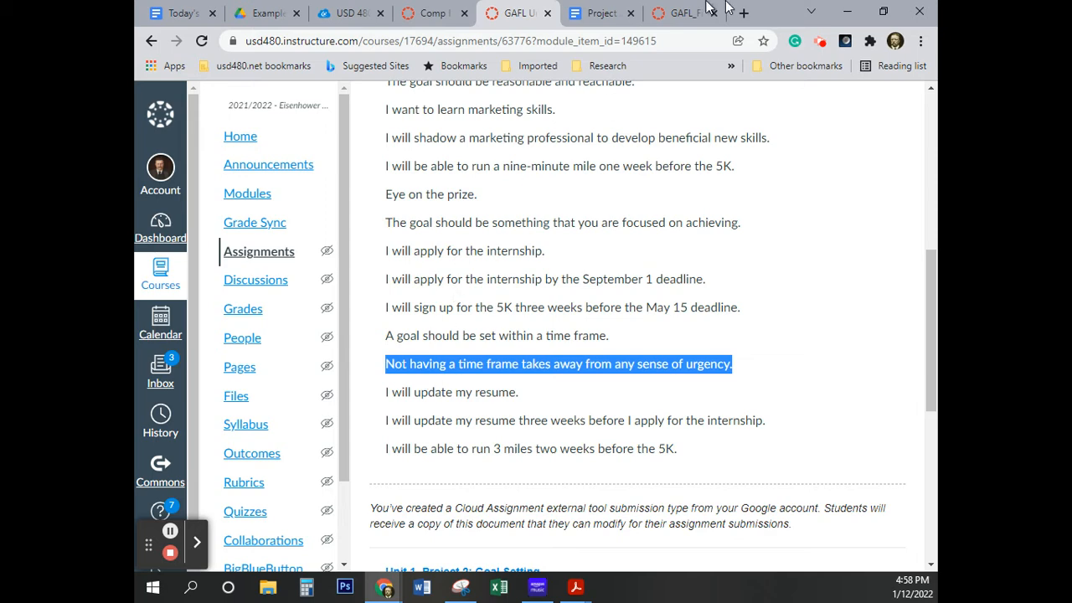
click(601, 12)
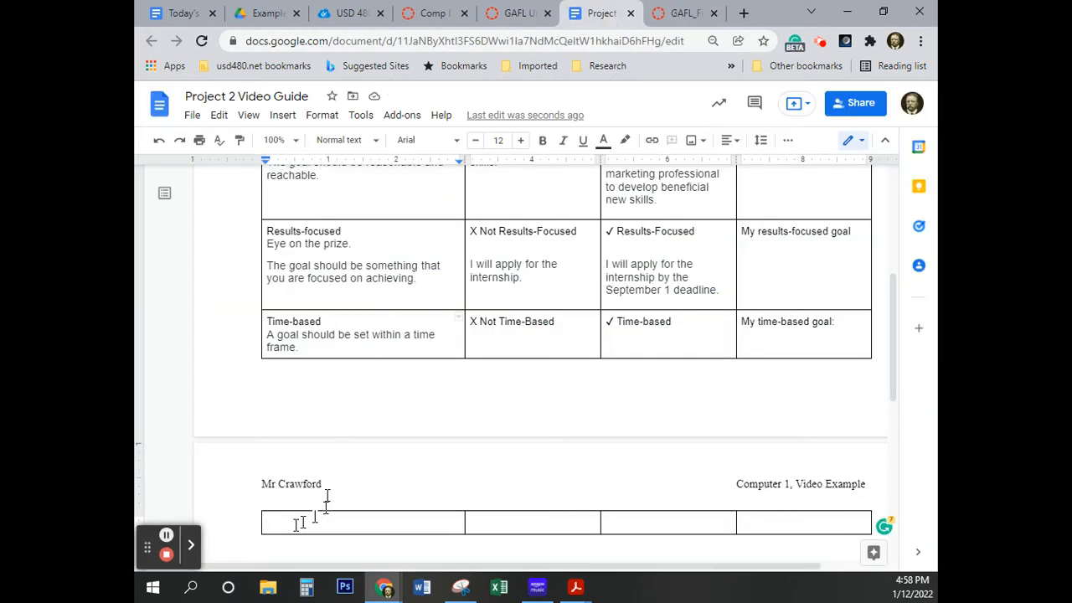
key(ctrl+v)
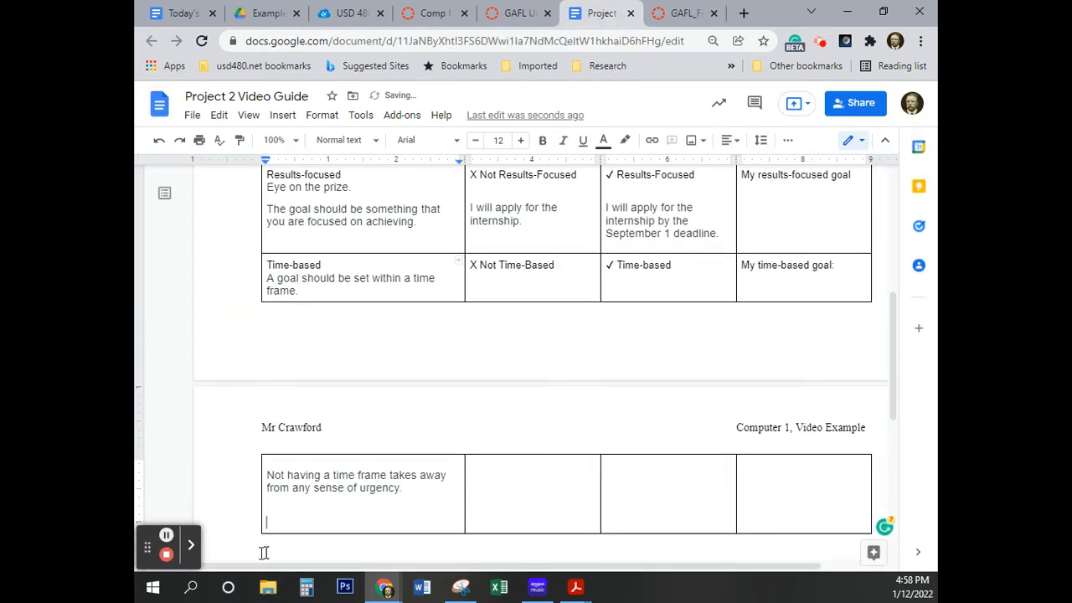
key(BackSpace)
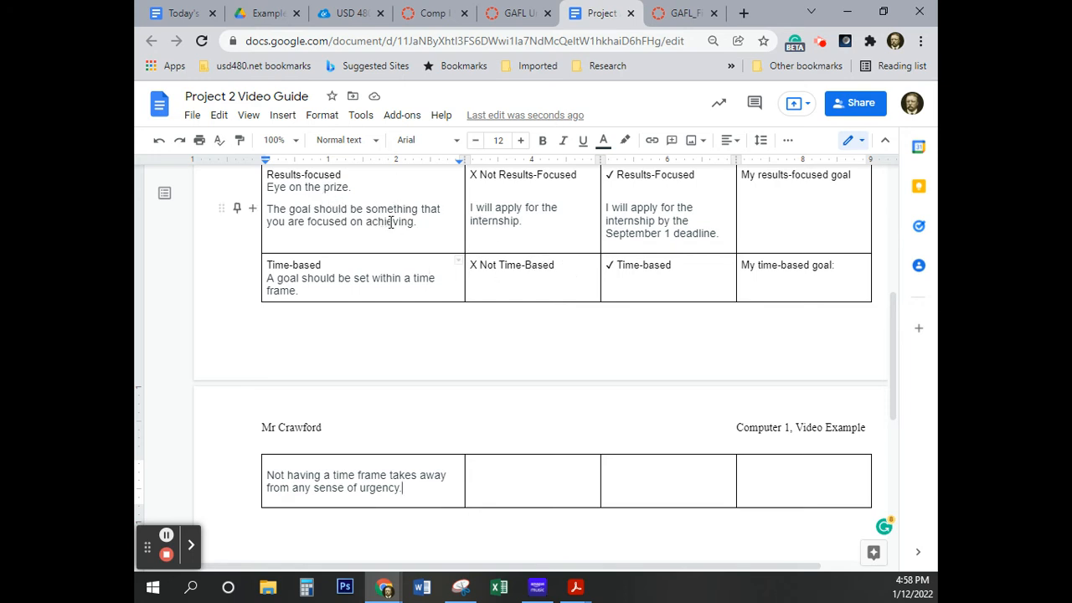
Check the eText's Time-based row and copy "I will update my resume." from the Canvas assignment onto a new line under "X Not Time-Based"
scroll(390, 222, up, 4)
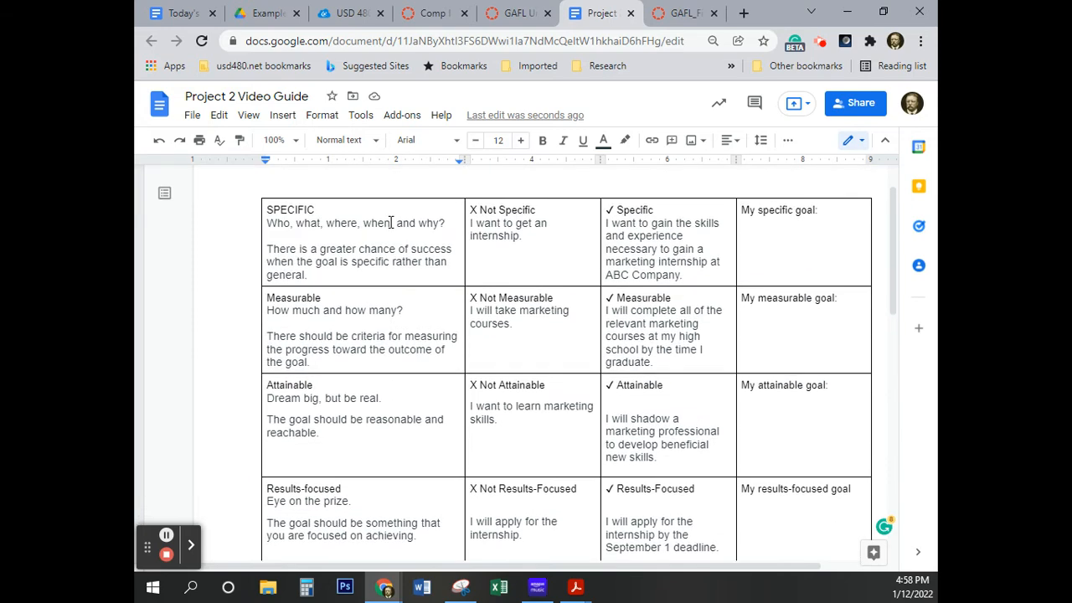
scroll(390, 222, down, 4)
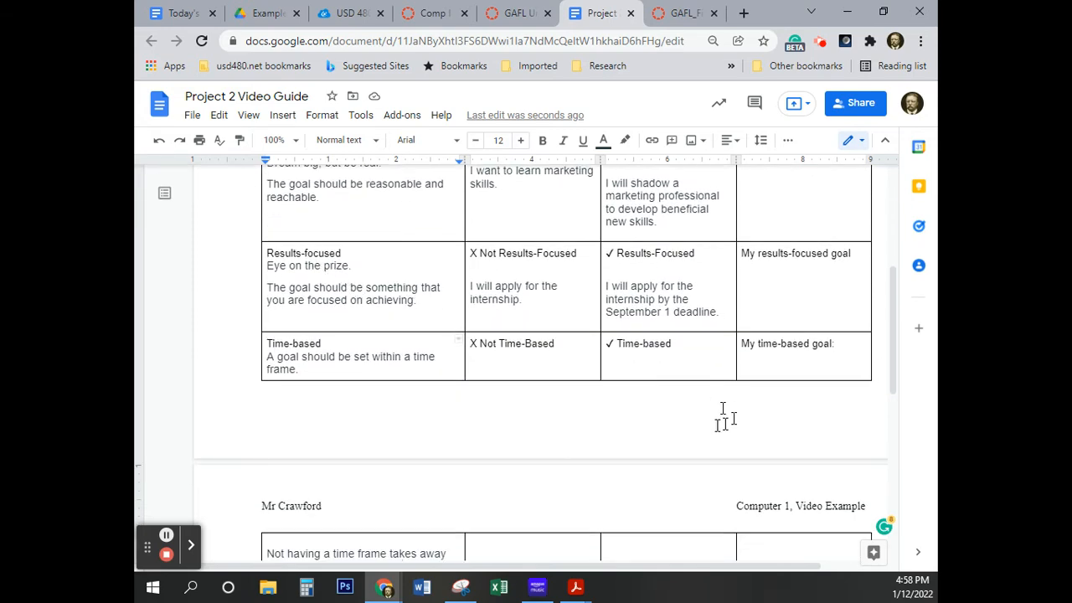
click(678, 17)
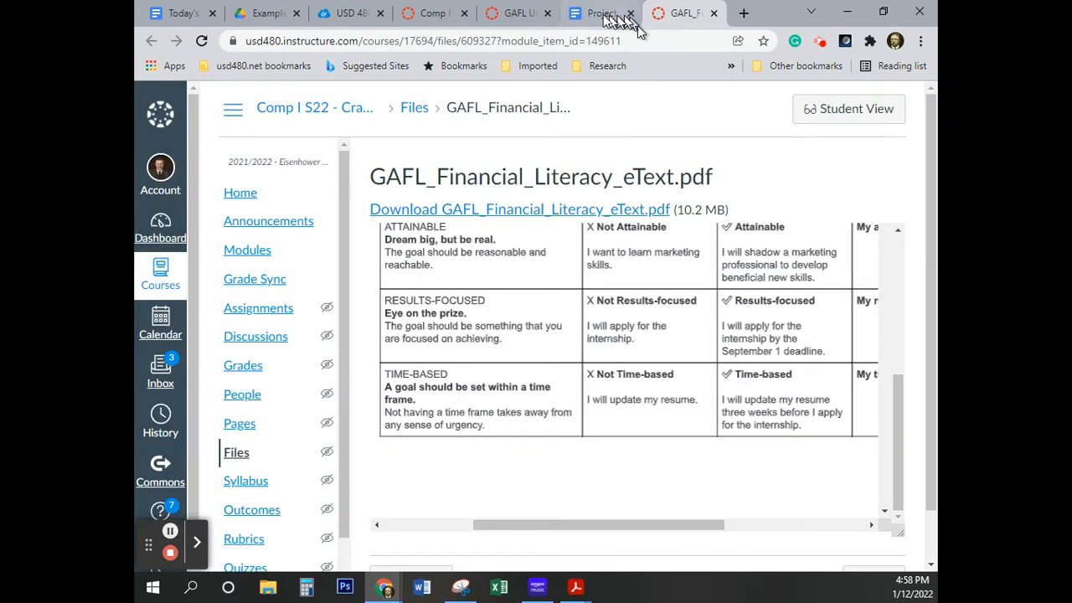
click(516, 17)
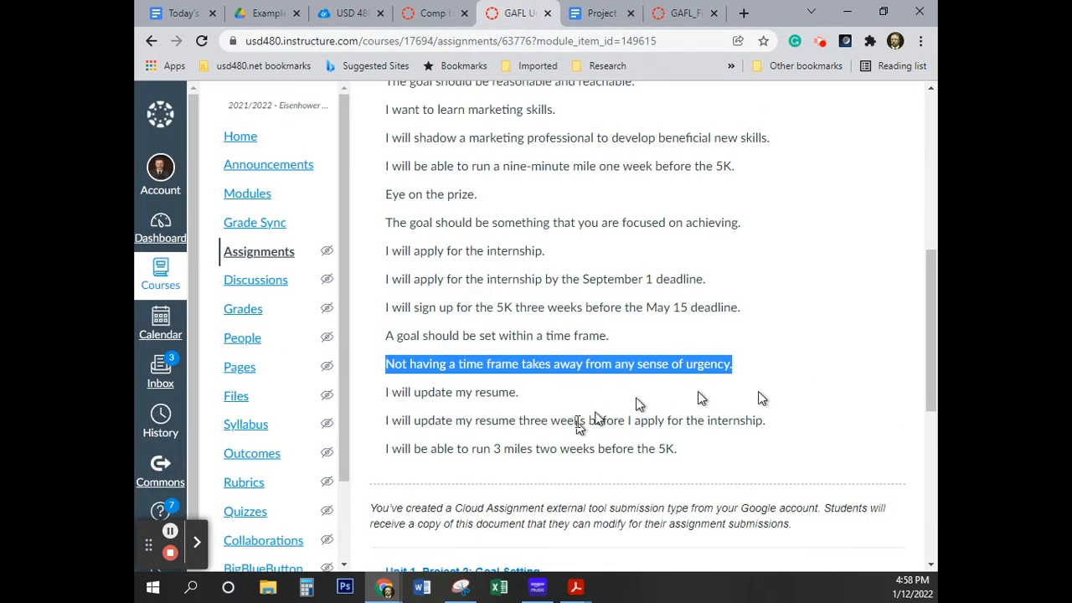
triple_click(496, 392)
key(ctrl+c)
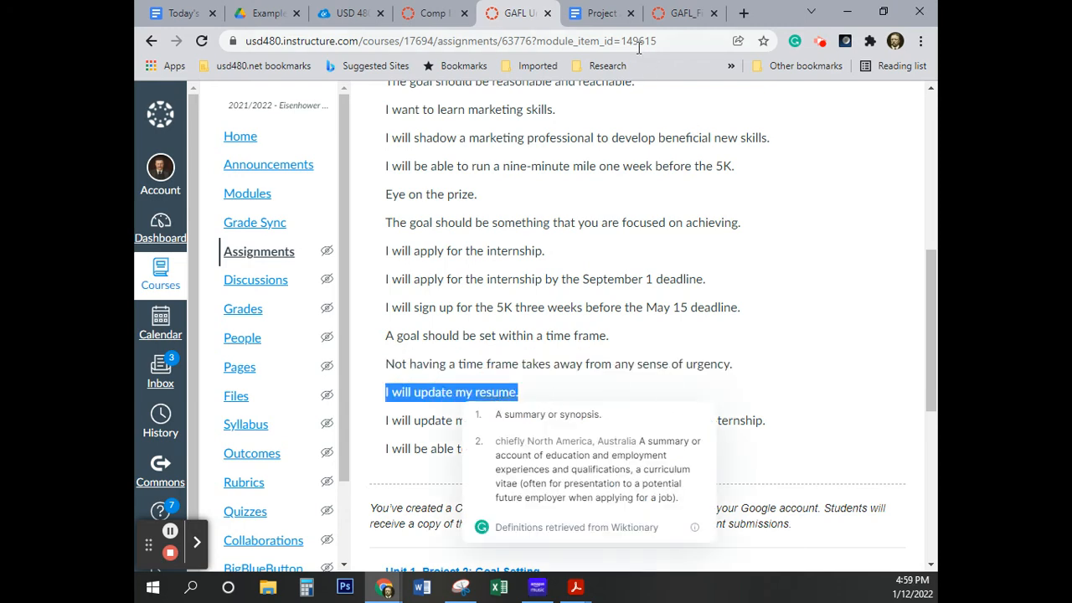
click(602, 15)
scroll(586, 444, down, 2)
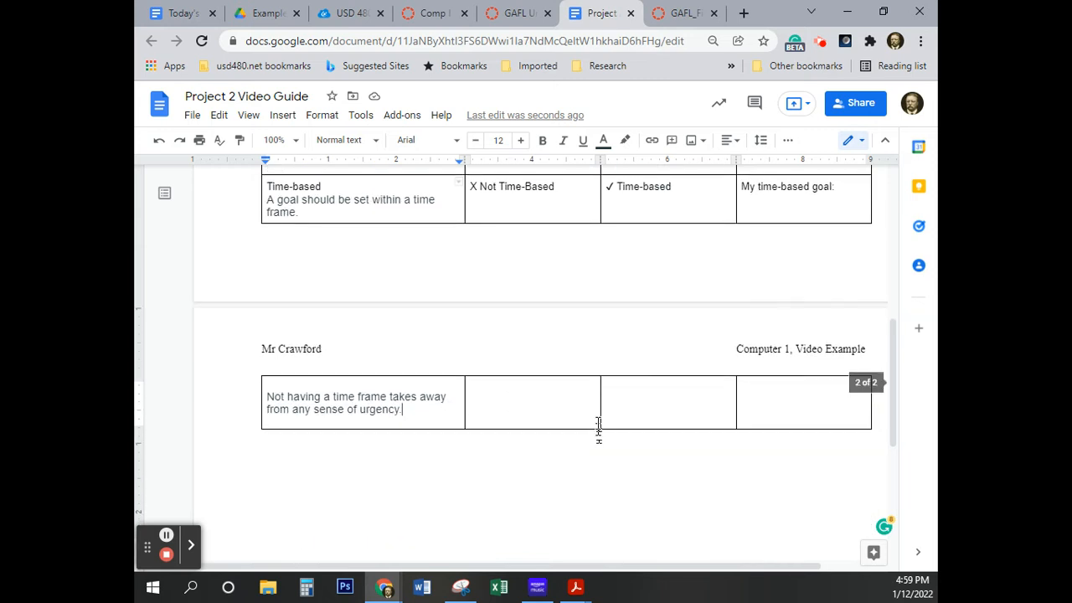
click(574, 185)
key(Return)
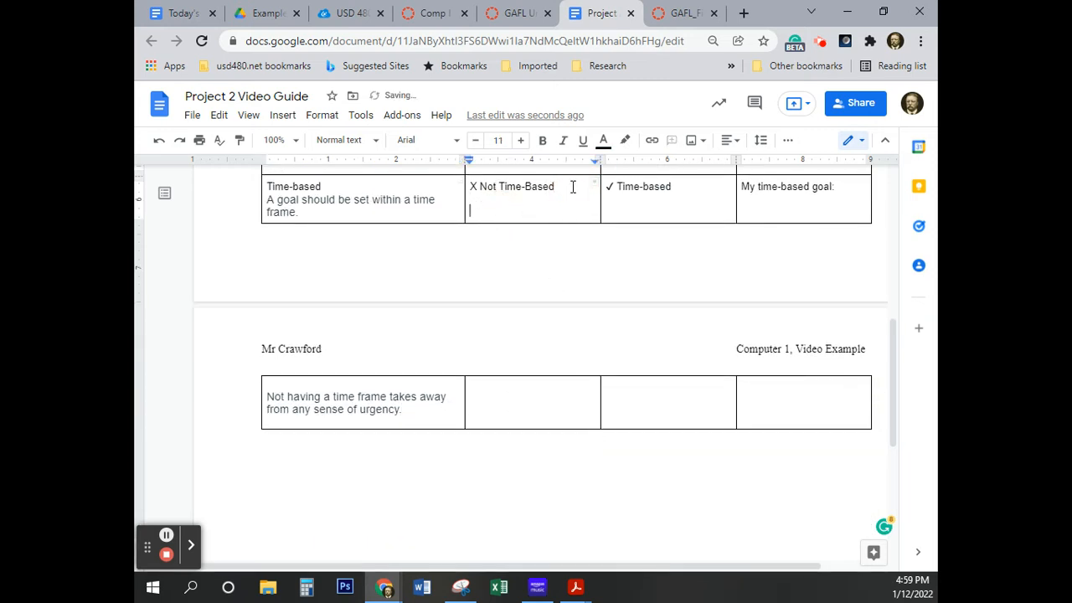
key(ctrl+v)
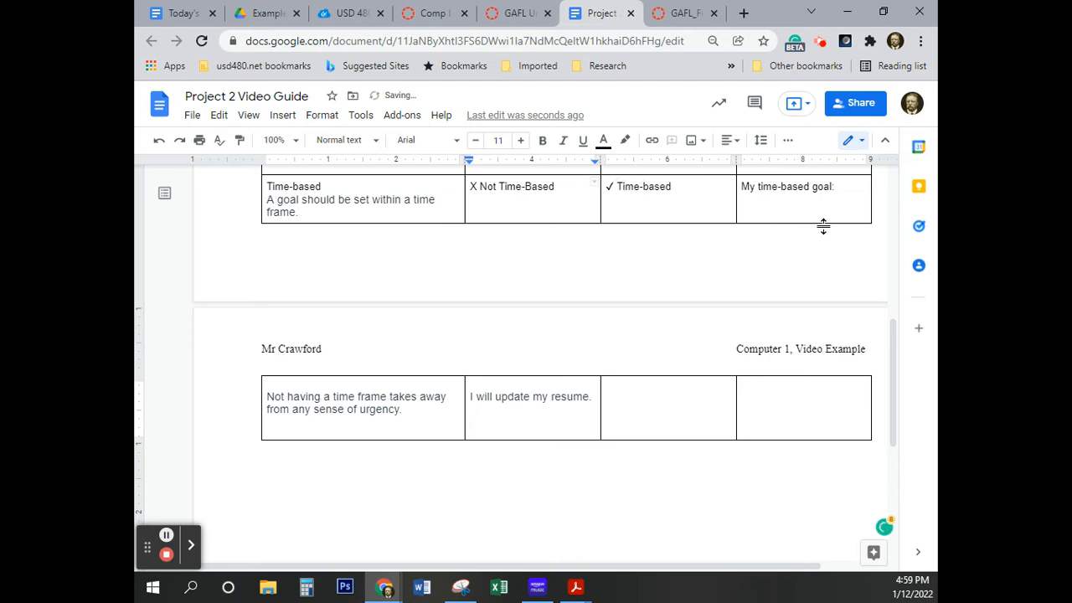
Copy "I will update my resume three weeks before I apply for the internship." from the Canvas assignment onto a new line under "✓ Time-based"
click(678, 22)
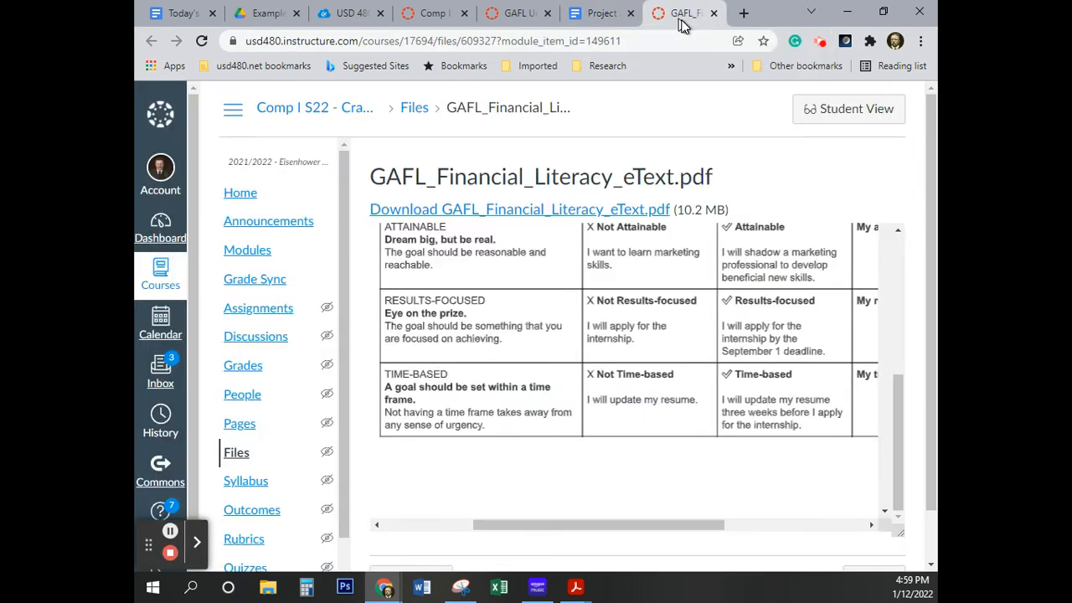
click(527, 22)
scroll(485, 368, down, 2)
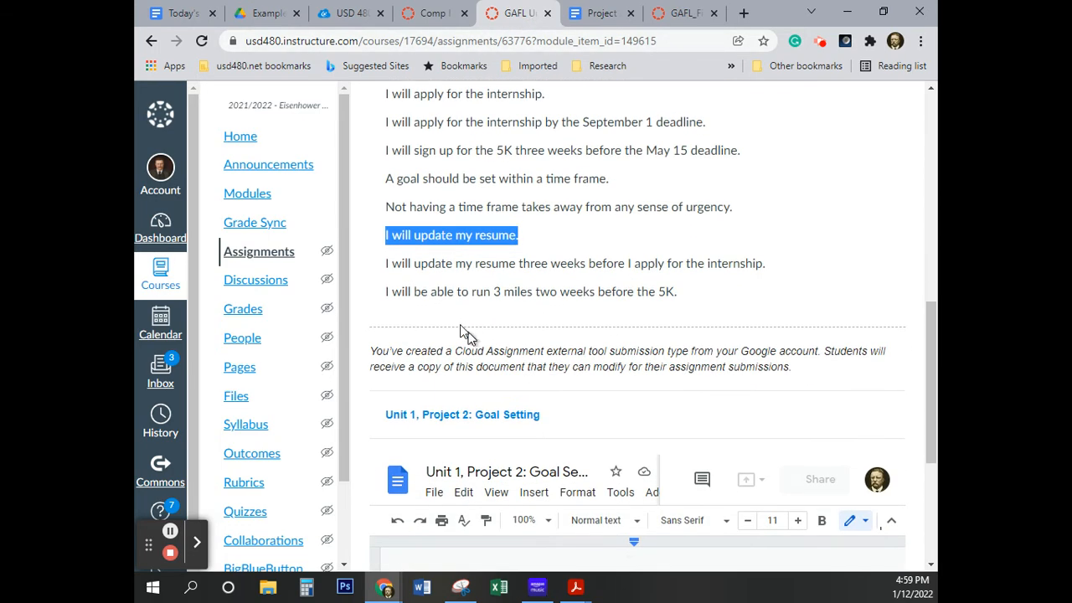
double_click(458, 263)
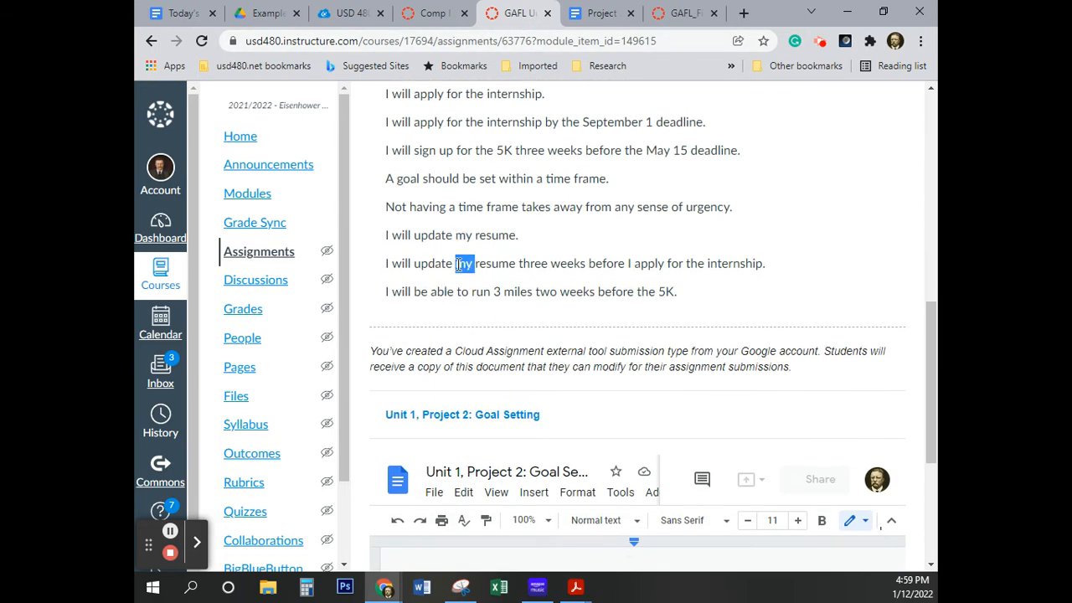
triple_click(610, 264)
key(ctrl+c)
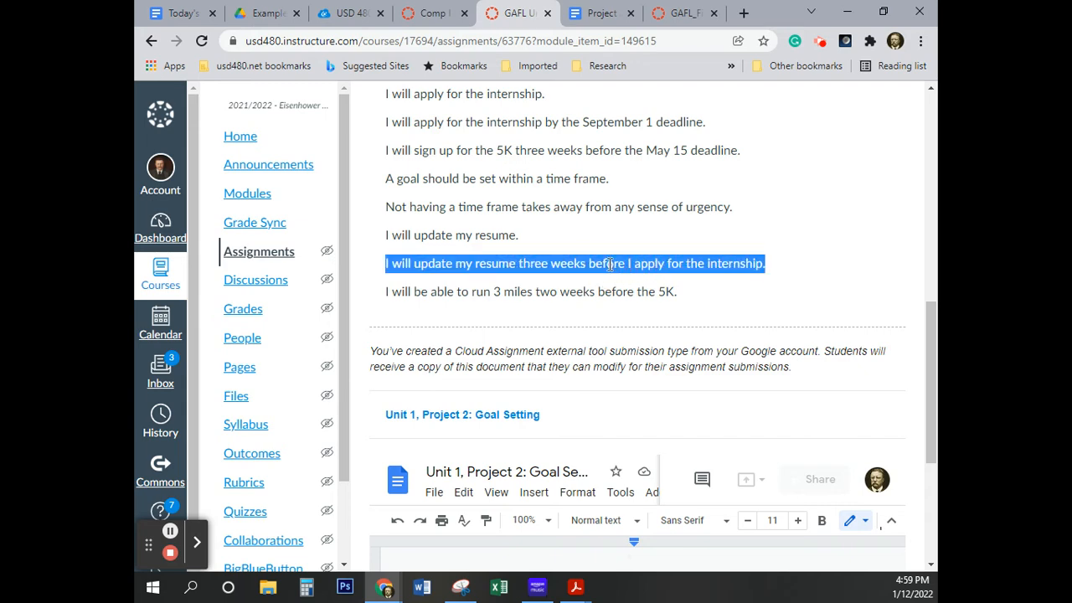
click(601, 12)
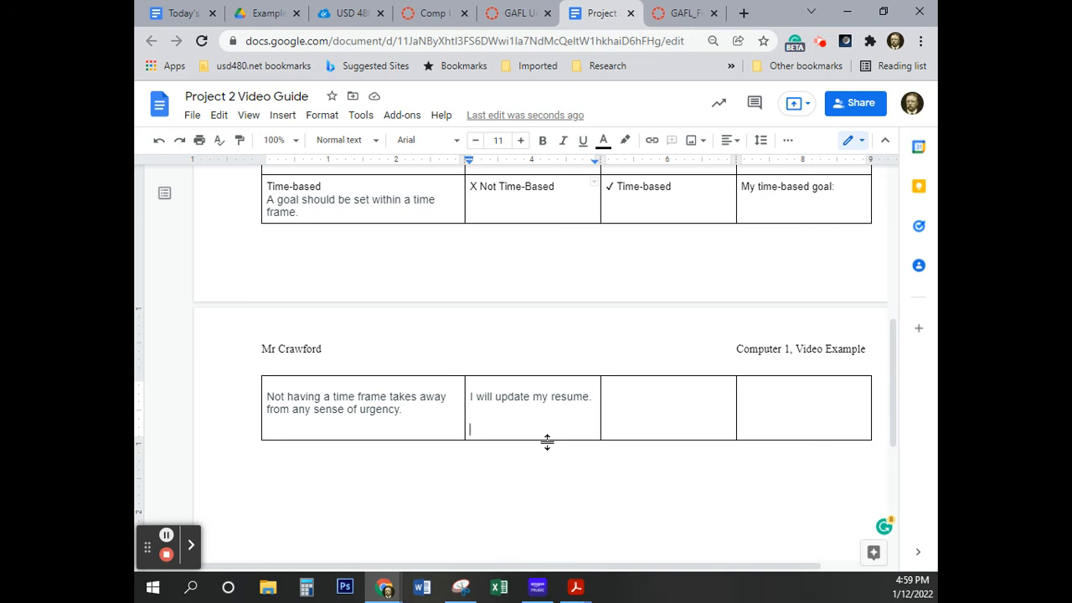
click(613, 408)
click(691, 193)
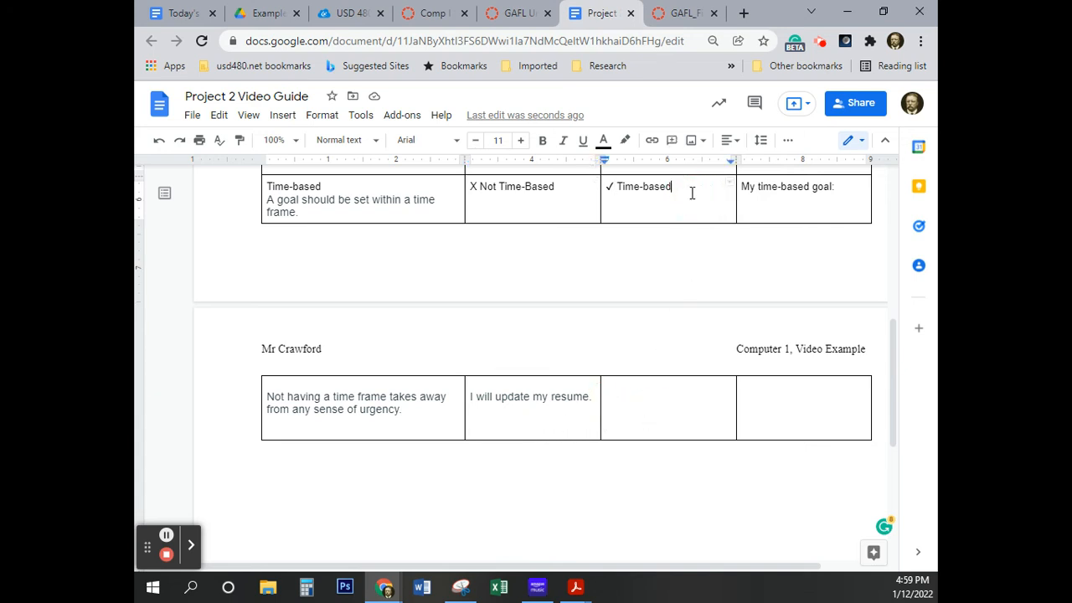
key(Return)
key(ctrl+v)
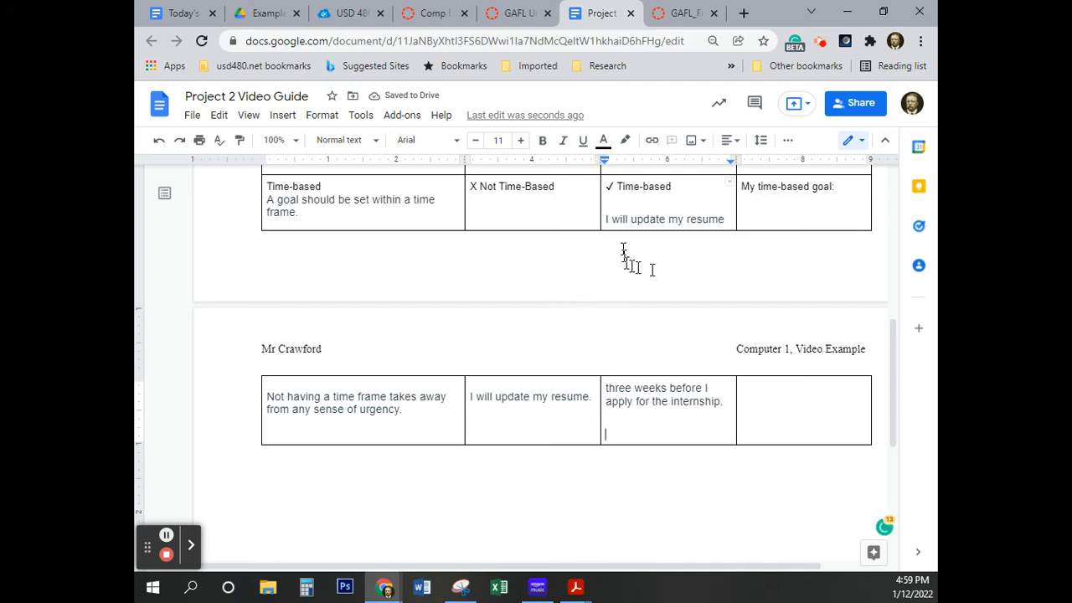
Review the document table and read the eText's numbered instructions on table text, column 1 heading formatting and border width
scroll(706, 270, down, 1)
scroll(709, 272, up, 3)
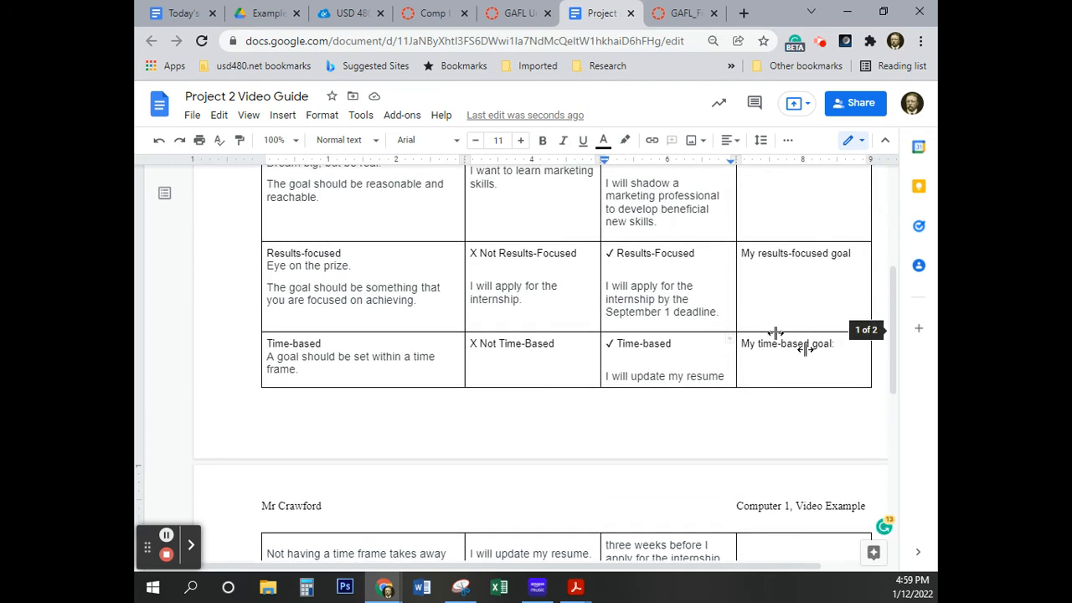
drag(894, 353, 905, 283)
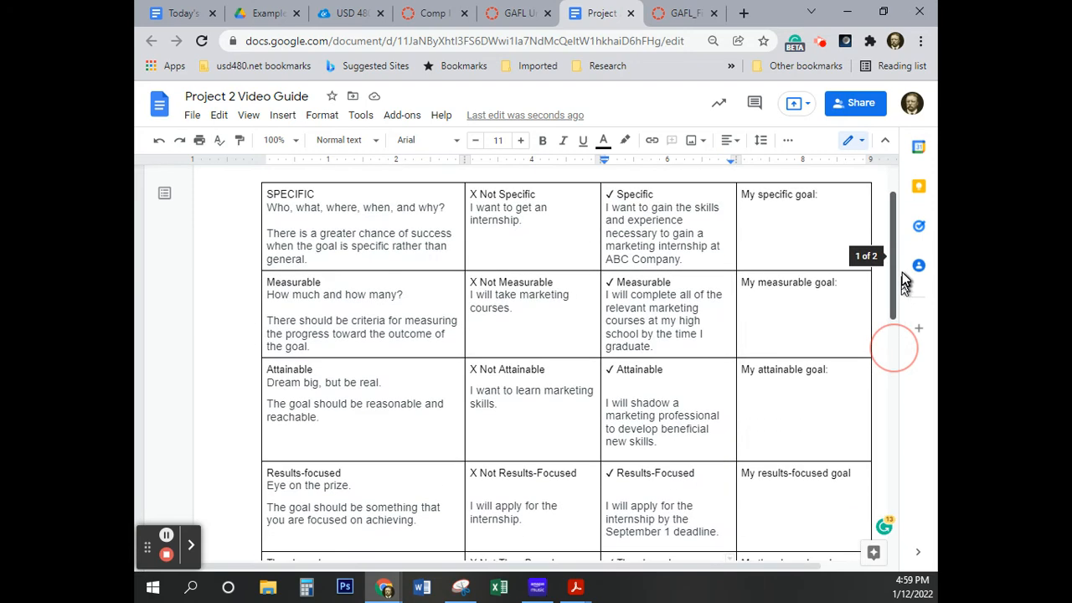
click(676, 13)
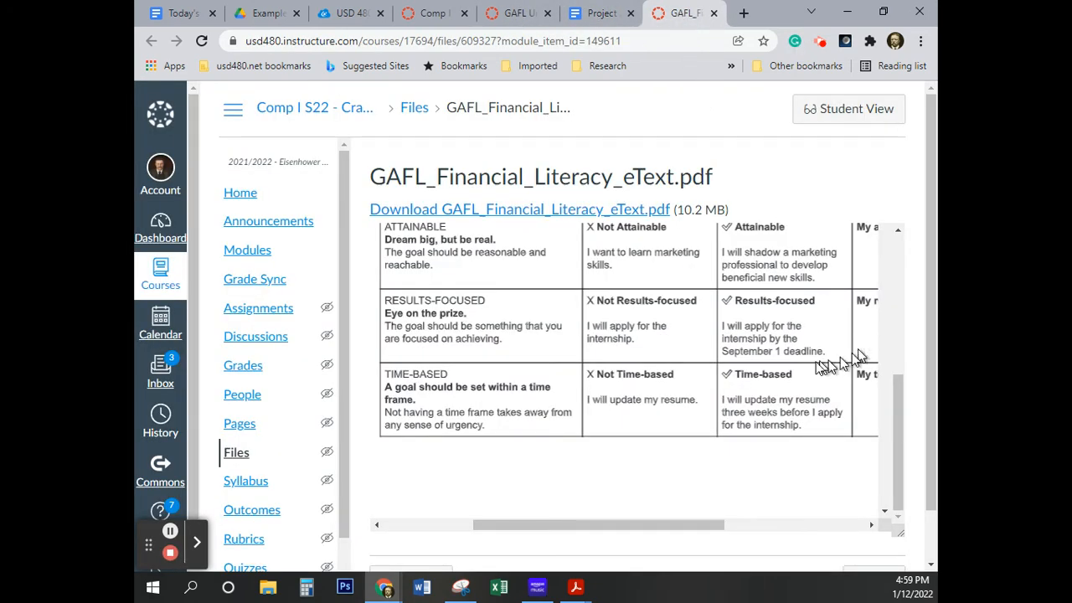
scroll(847, 438, down, 10)
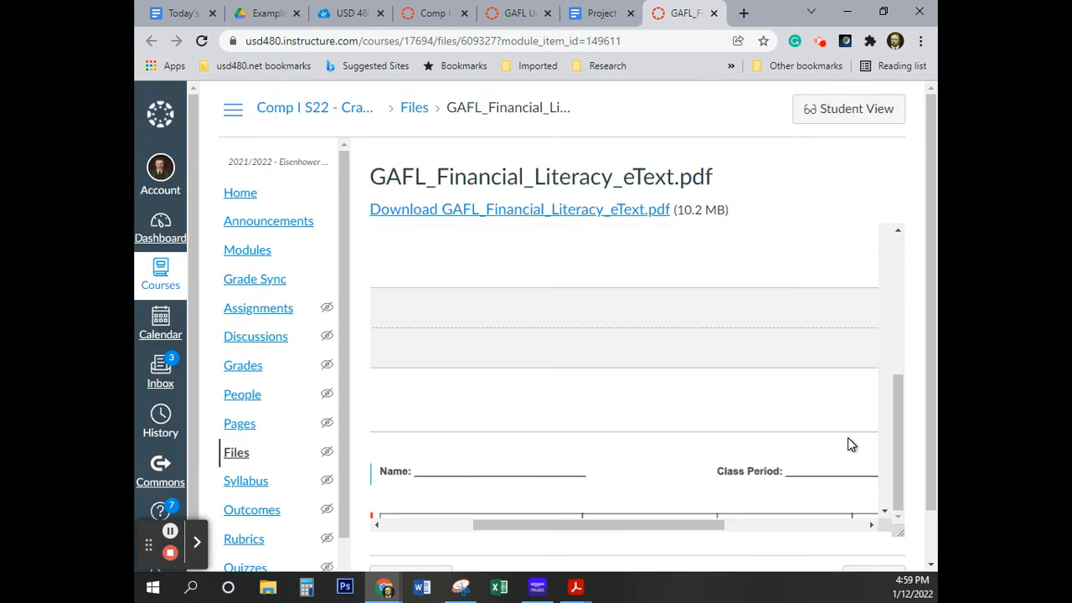
scroll(847, 438, up, 10)
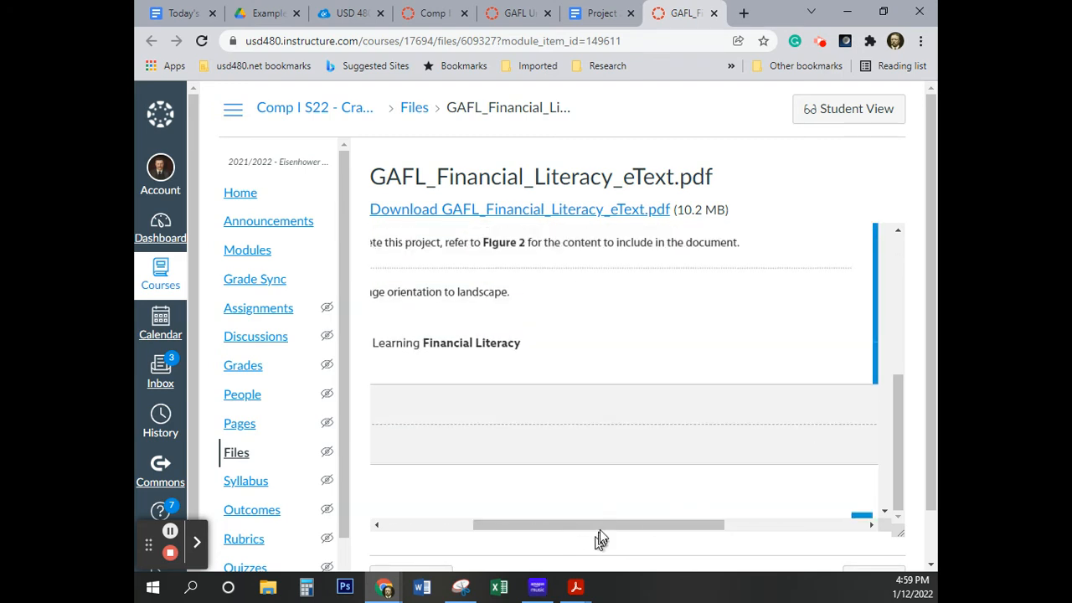
drag(605, 528, 559, 525)
scroll(590, 446, down, 1)
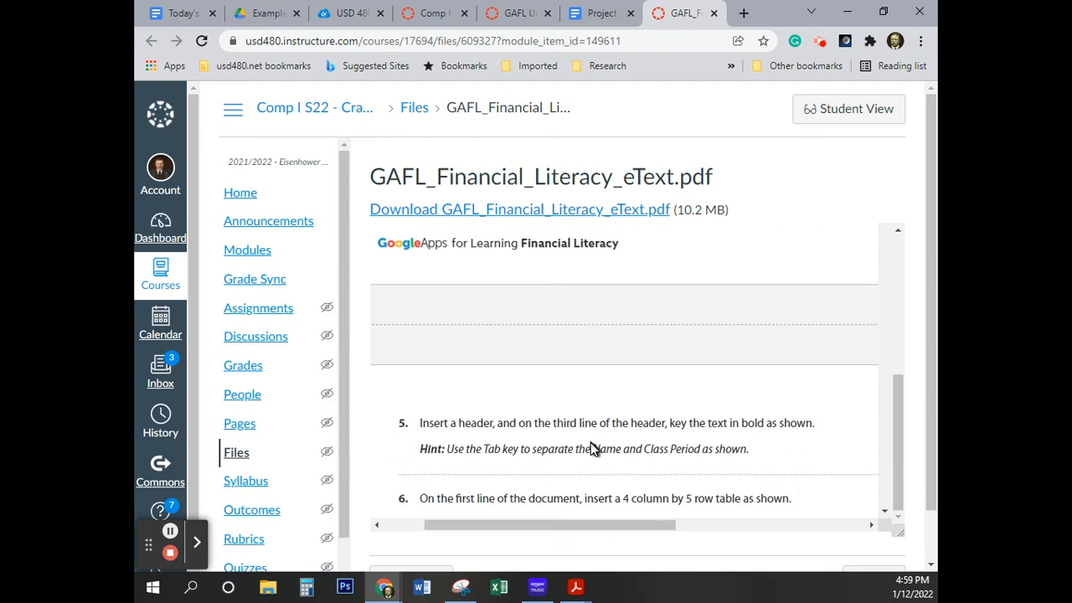
scroll(590, 446, down, 2)
scroll(590, 442, down, 1)
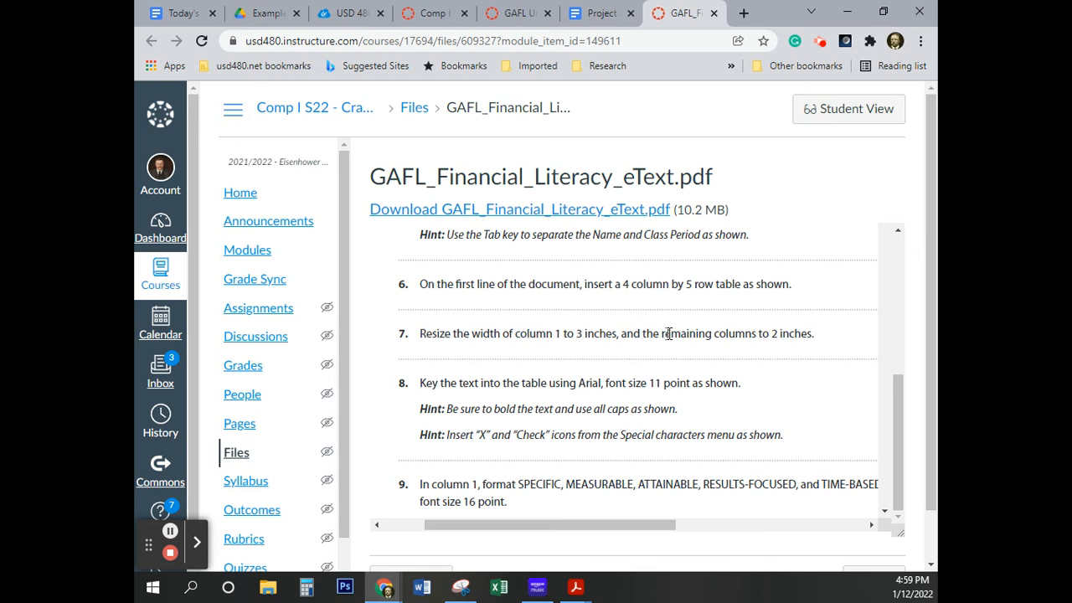
scroll(642, 430, down, 1)
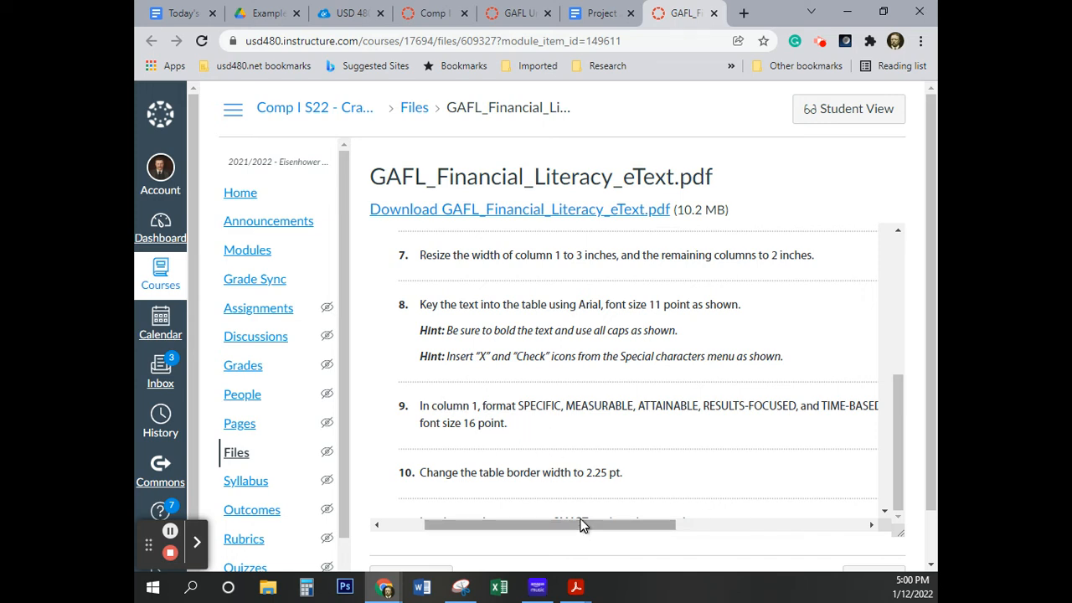
mouse_move(581, 525)
mouse_down()
mouse_move(656, 529)
mouse_move(596, 527)
mouse_up()
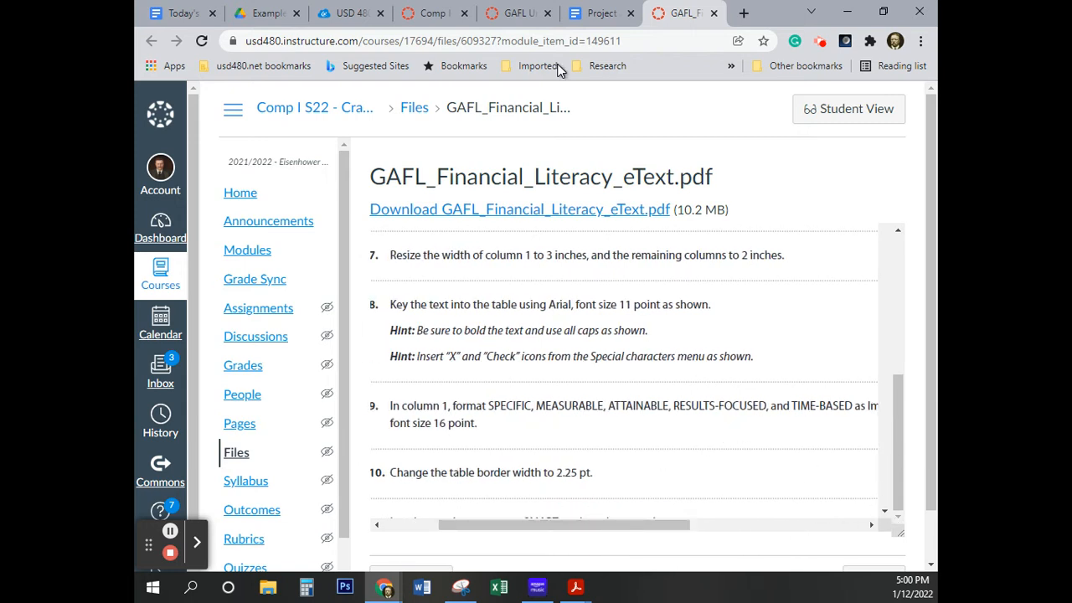
Return to the Project 2 document and set the color of all its body text to black
click(606, 17)
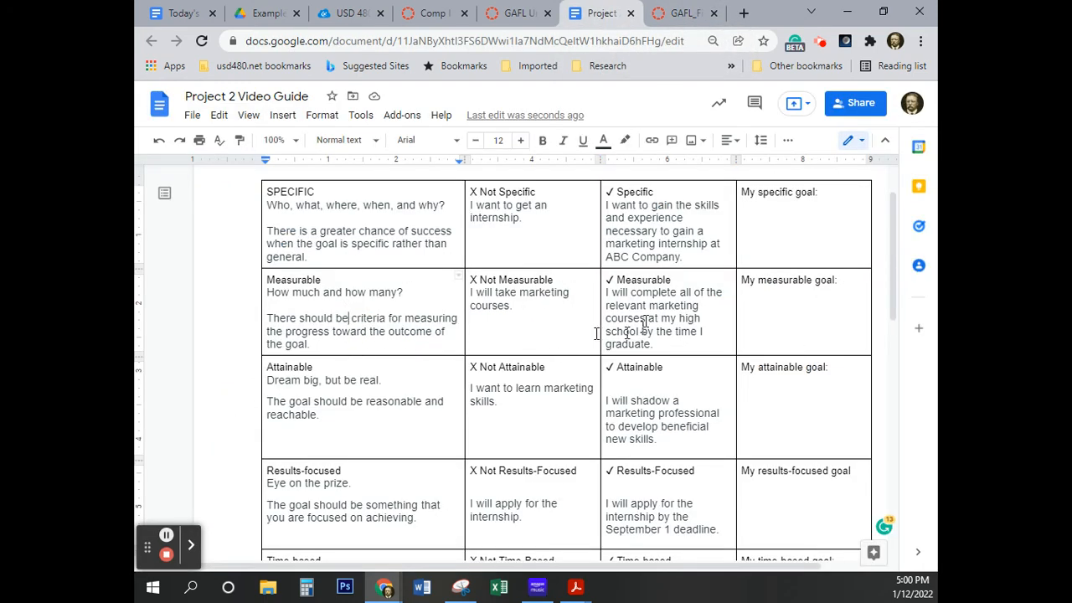
click(503, 420)
key(ctrl+a)
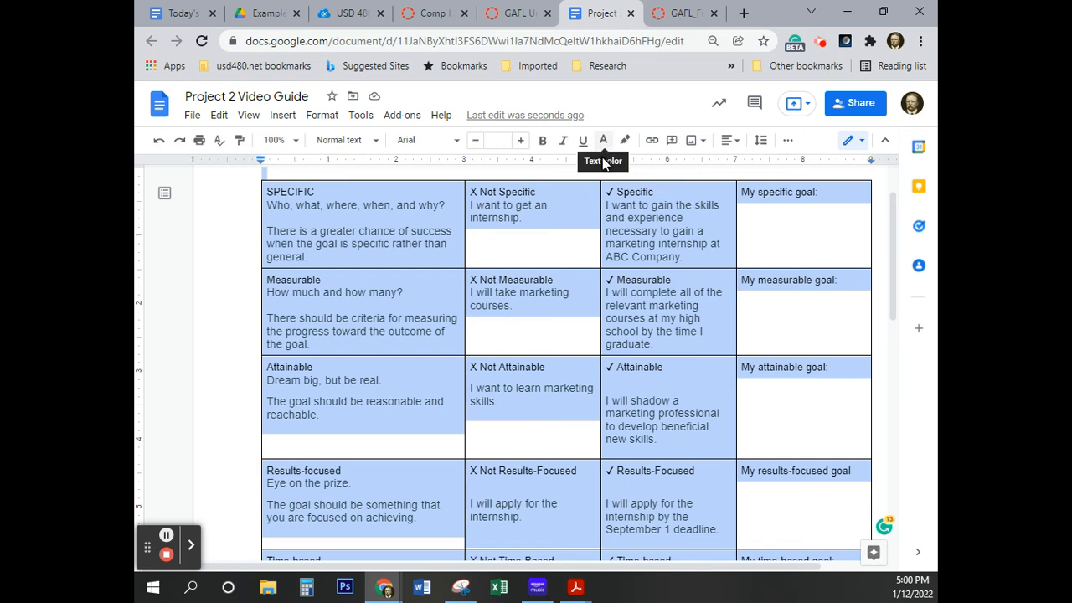
click(604, 146)
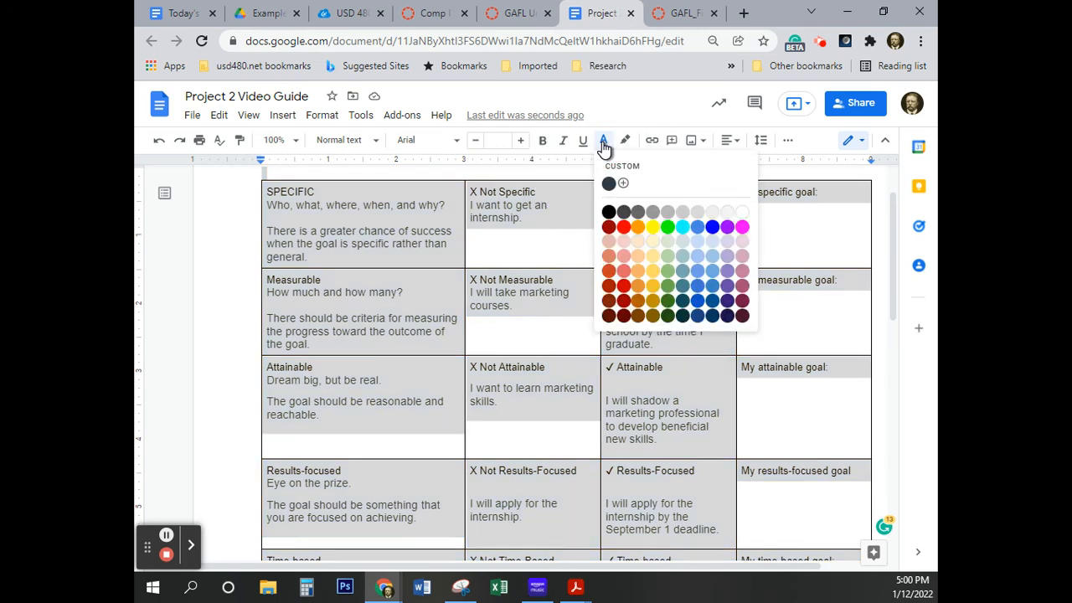
click(609, 213)
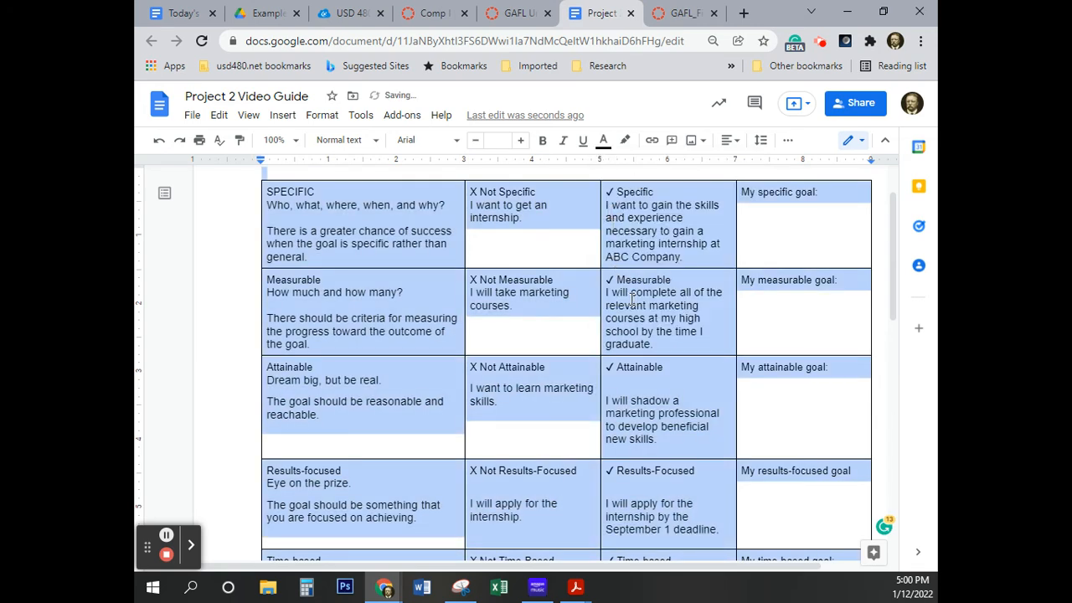
scroll(632, 299, up, 2)
click(344, 308)
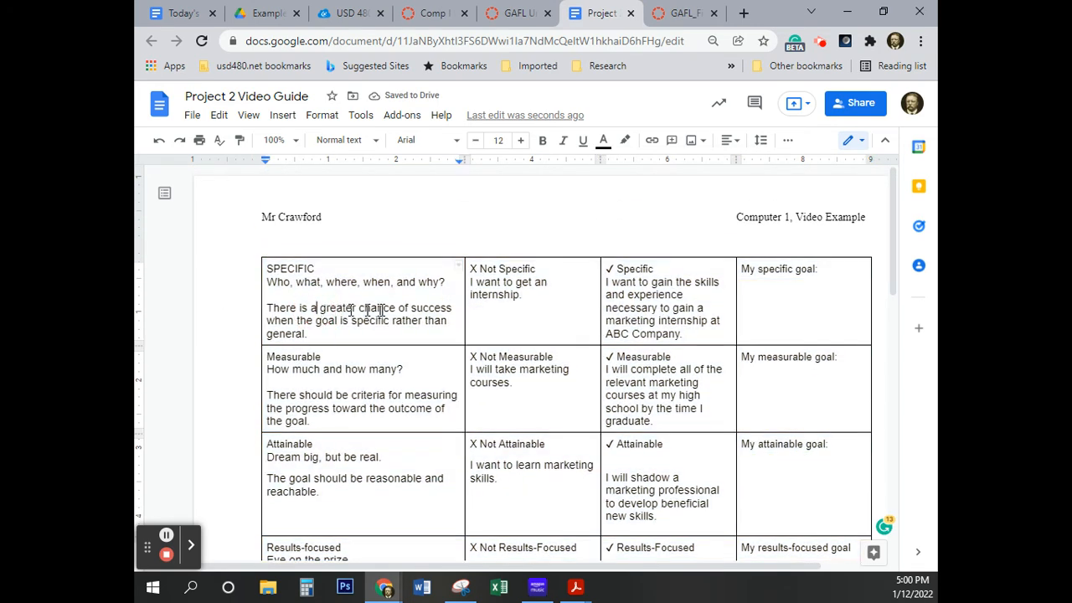
Format the heading "SPECIFIC" in the table's first cell as Impact, 16 point
drag(267, 269, 317, 268)
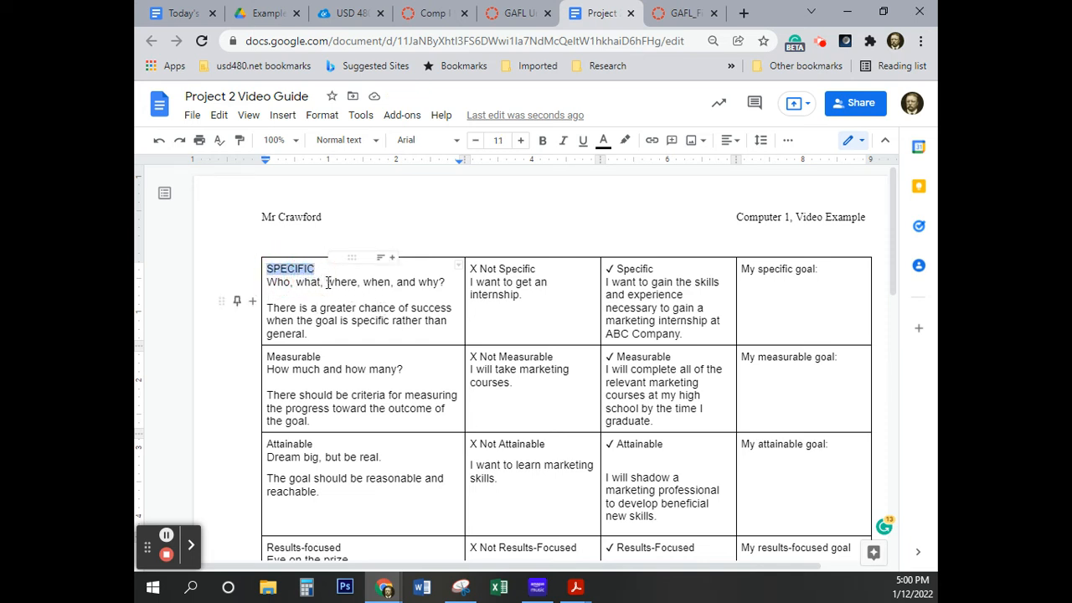
click(452, 141)
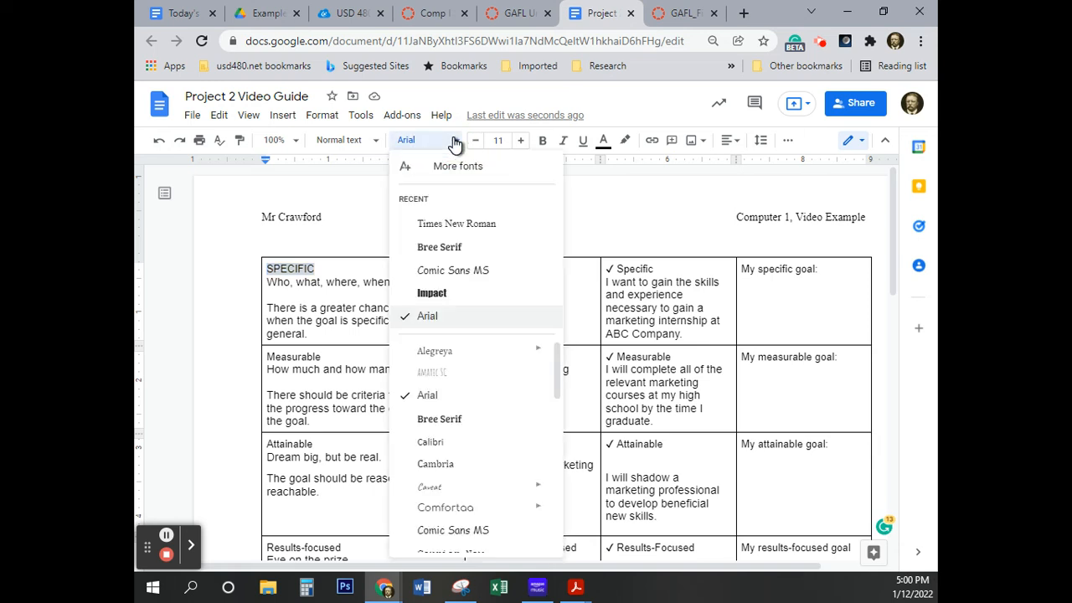
click(432, 293)
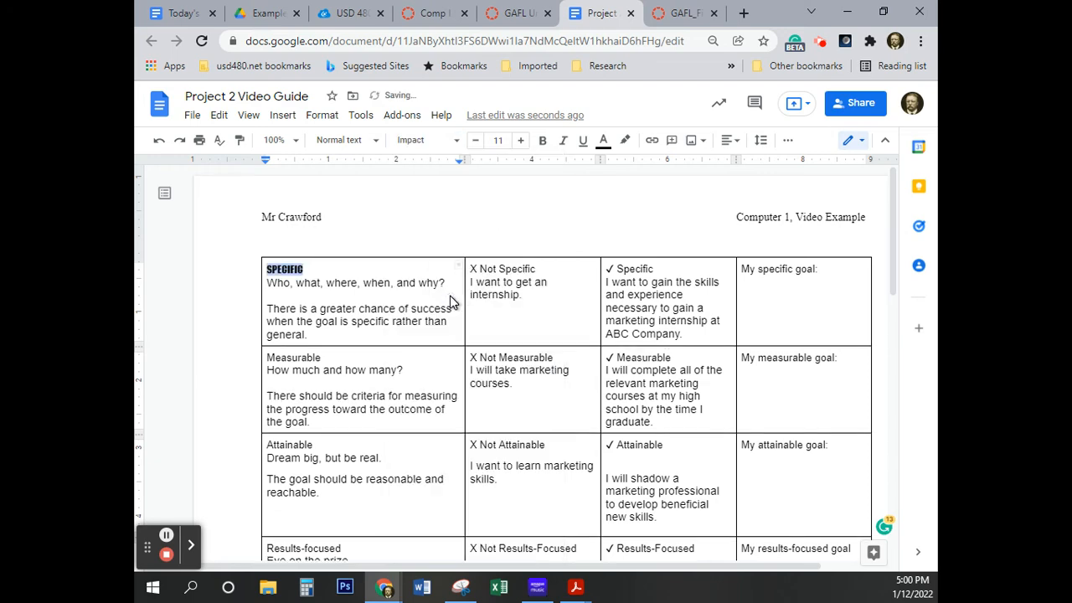
click(520, 141)
click(520, 141)
click(519, 140)
click(520, 140)
click(520, 142)
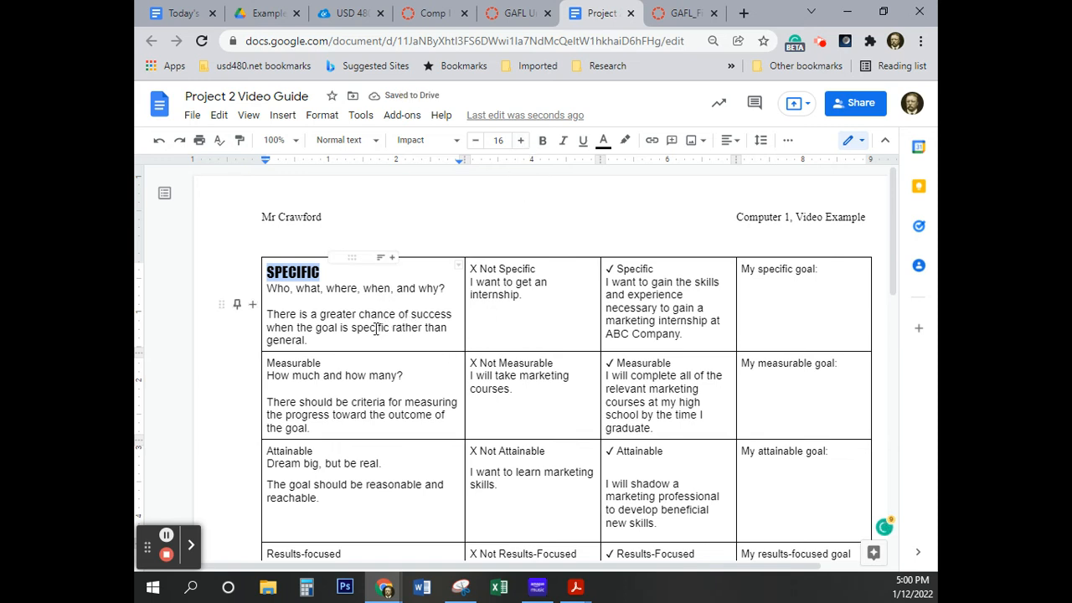
click(342, 316)
Remove the extra blank line beneath "✓ Attainable" in the table's third column
click(297, 272)
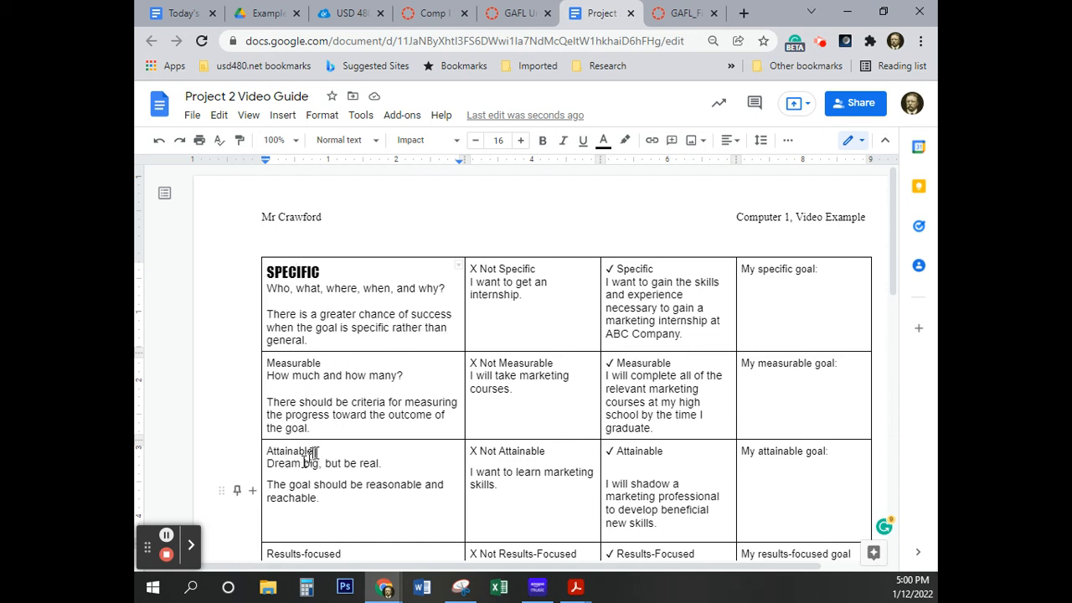
click(605, 468)
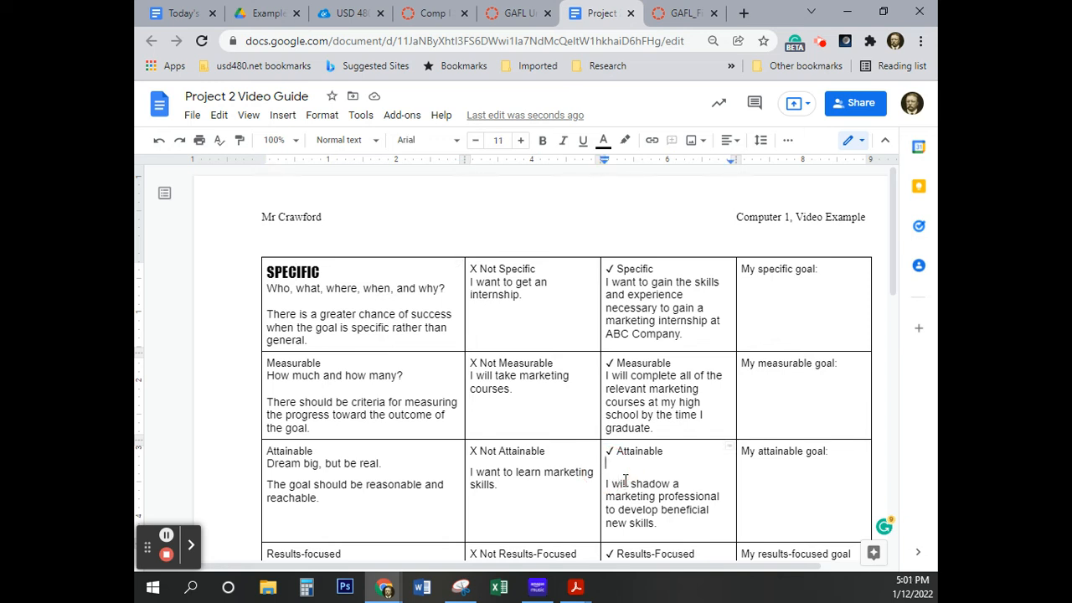
key(BackSpace)
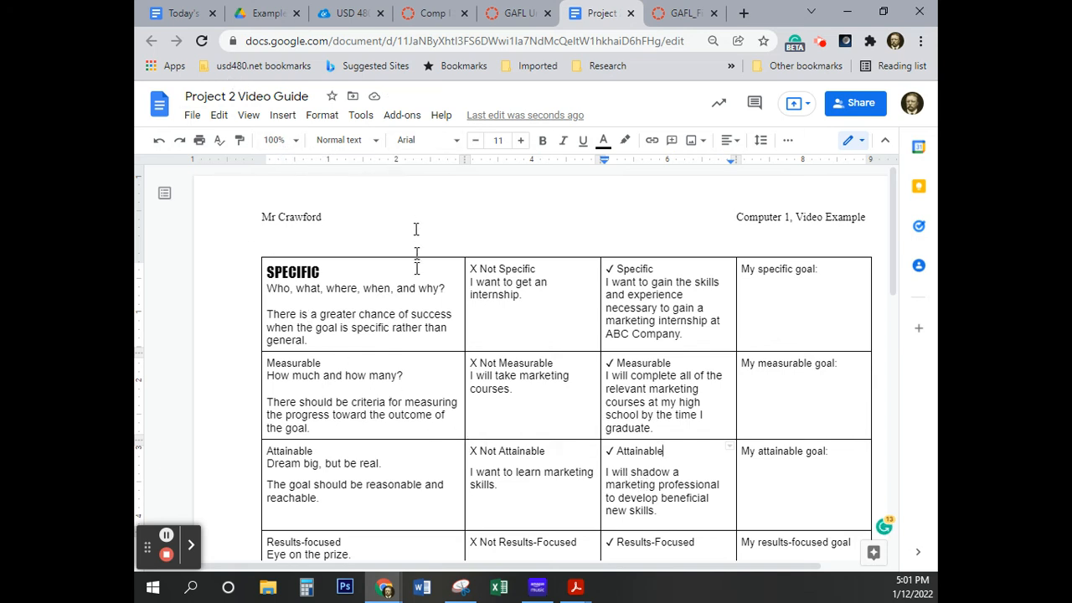
Copy the formatting of "SPECIFIC" onto the "Measurable" heading in column 1 with Paint format
click(289, 272)
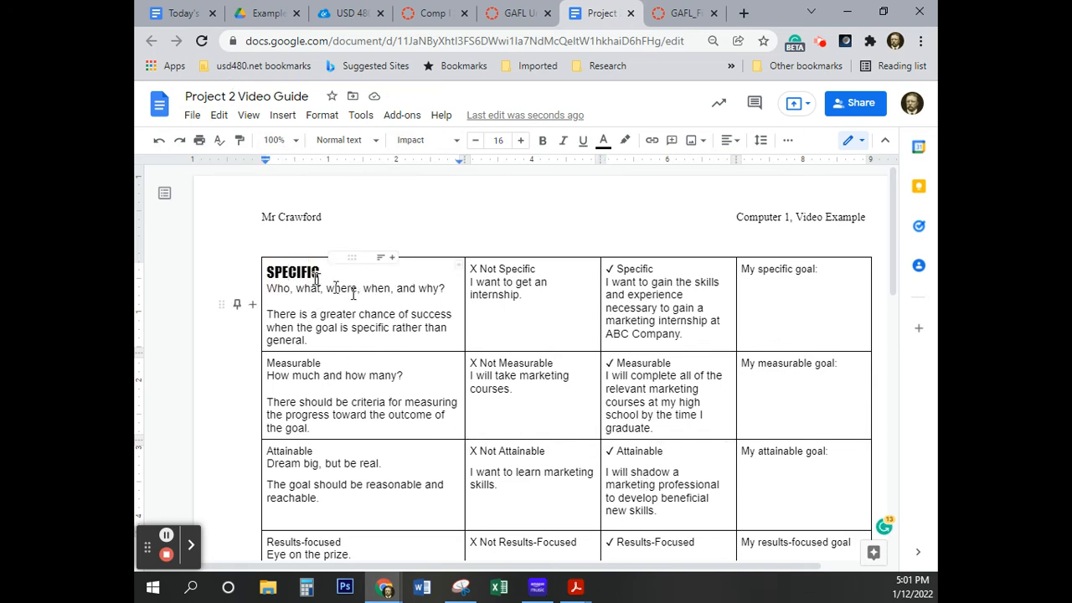
click(240, 142)
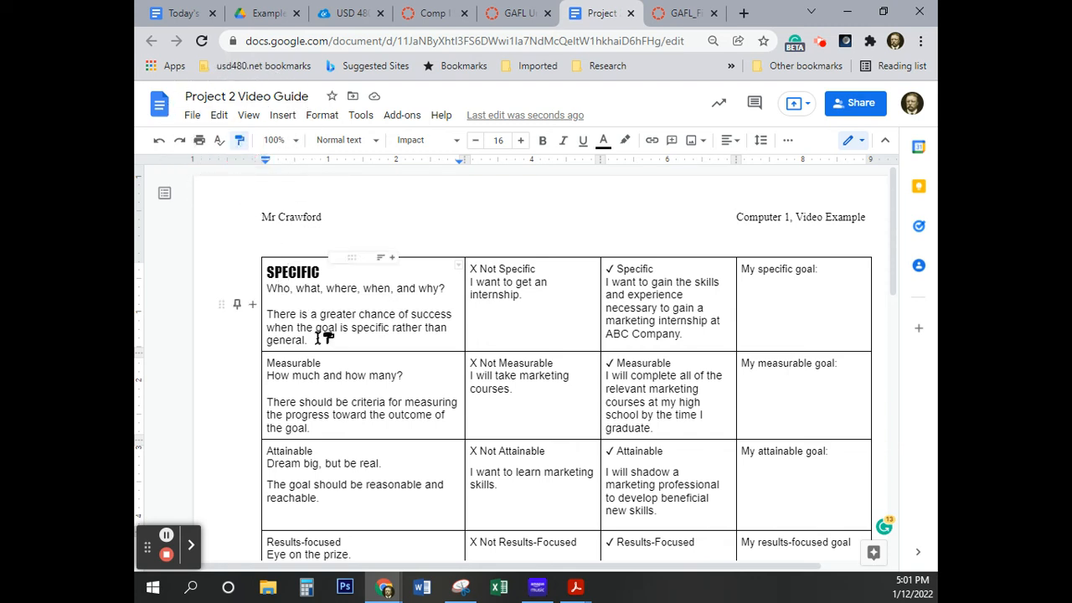
drag(333, 363, 268, 363)
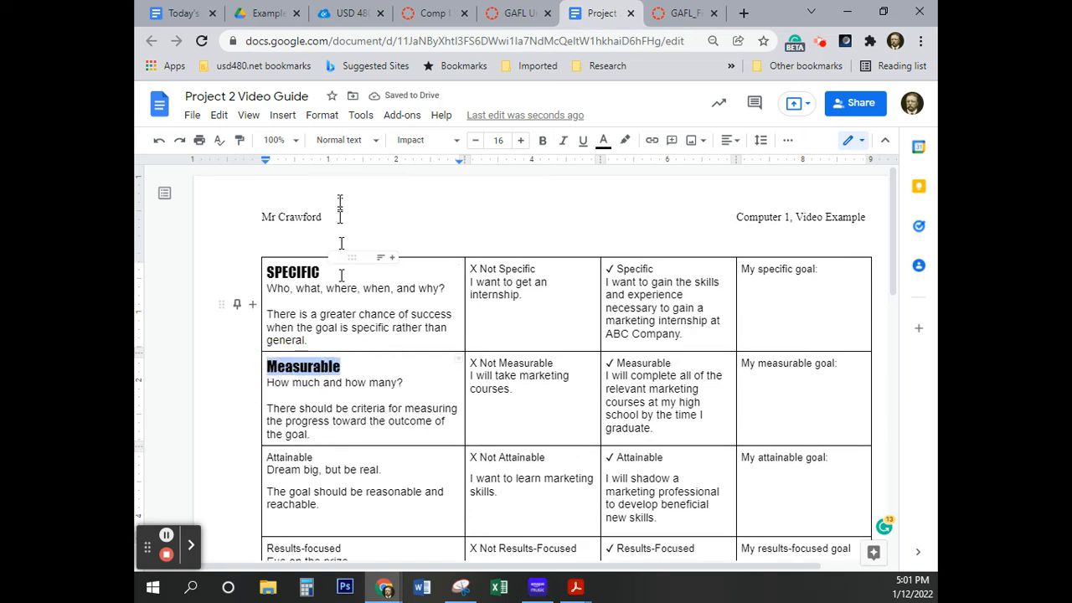
Change the capitalization of the "Measurable" heading in column 1 to UPPERCASE
click(322, 117)
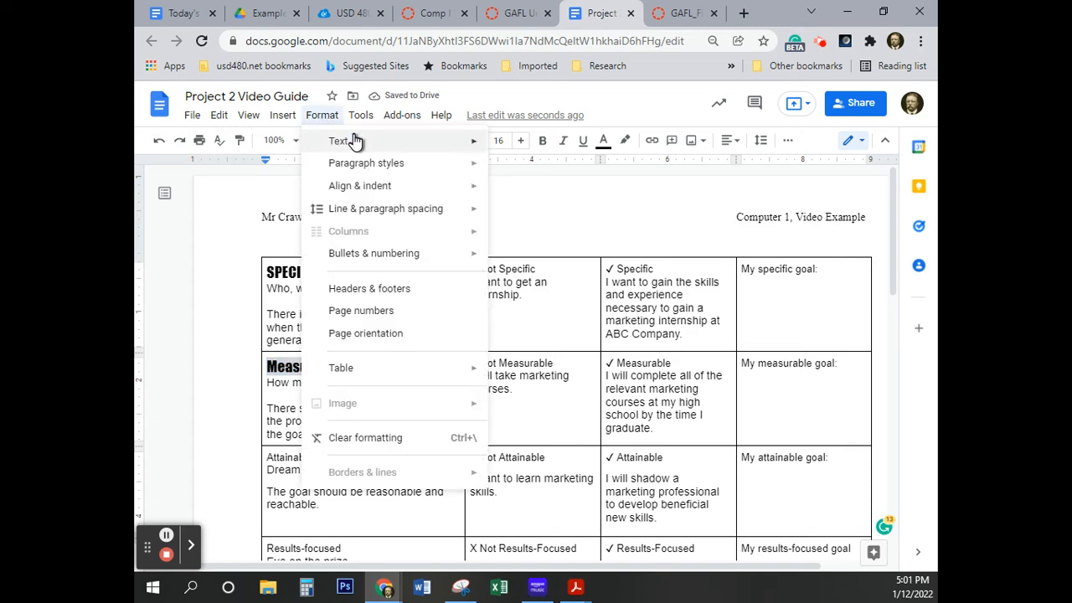
mouse_move(368, 143)
mouse_move(628, 327)
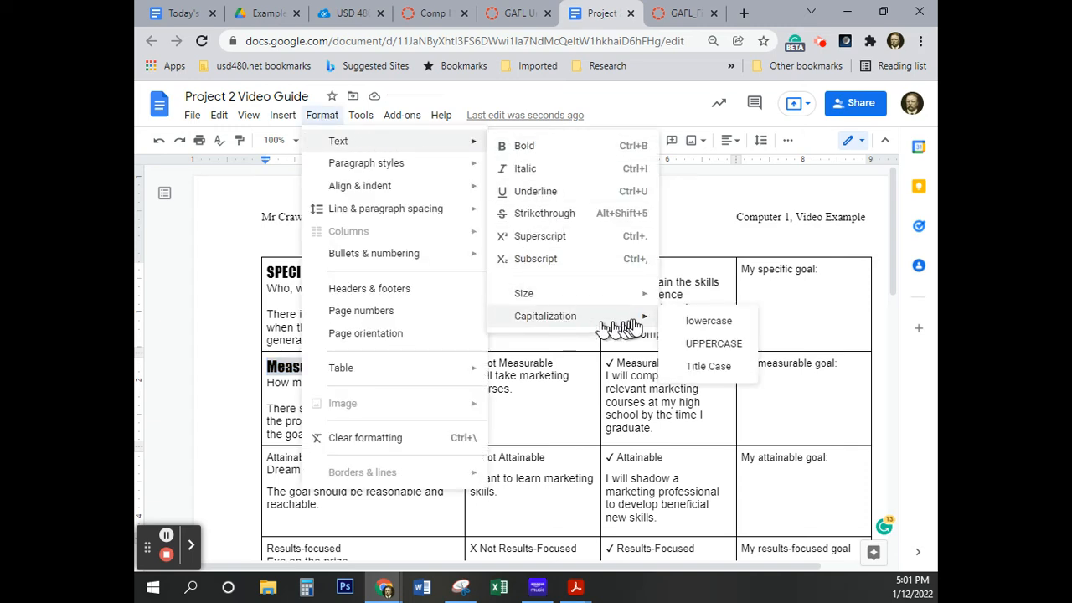
click(696, 342)
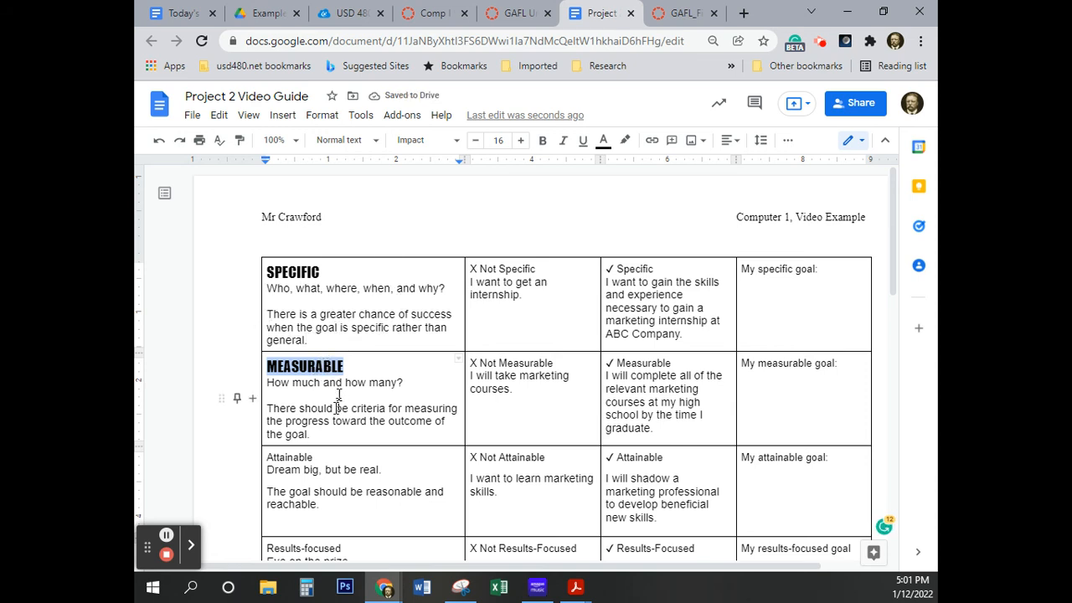
scroll(329, 407, down, 1)
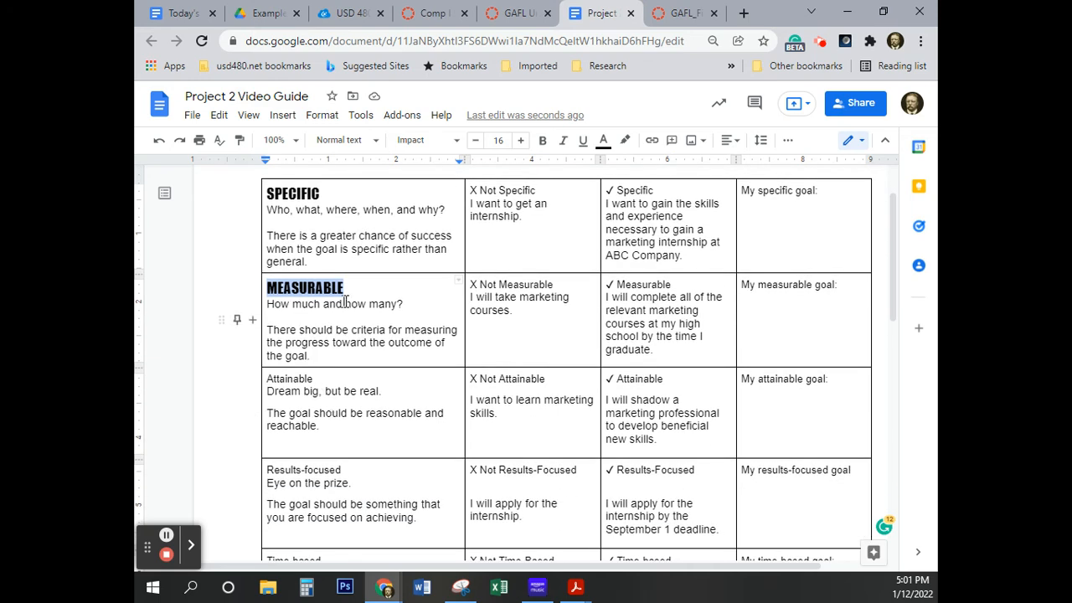
Copy the "MEASURABLE" heading's formatting onto the "Attainable" heading in column 1 and change that heading to UPPERCASE
click(240, 140)
mouse_move(317, 378)
mouse_down()
mouse_move(264, 379)
mouse_move(273, 387)
mouse_up()
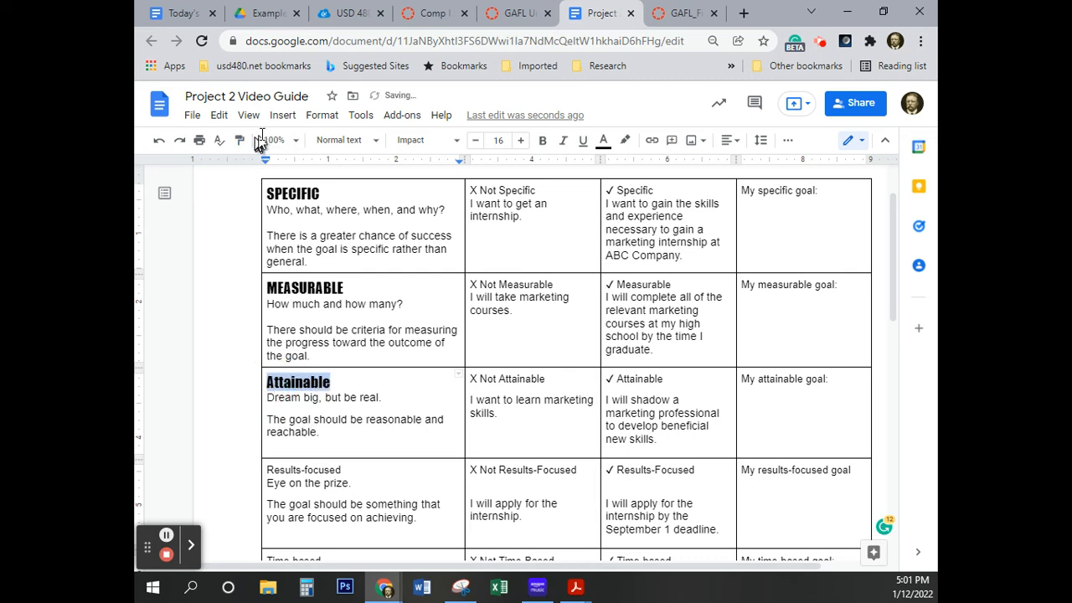
click(322, 115)
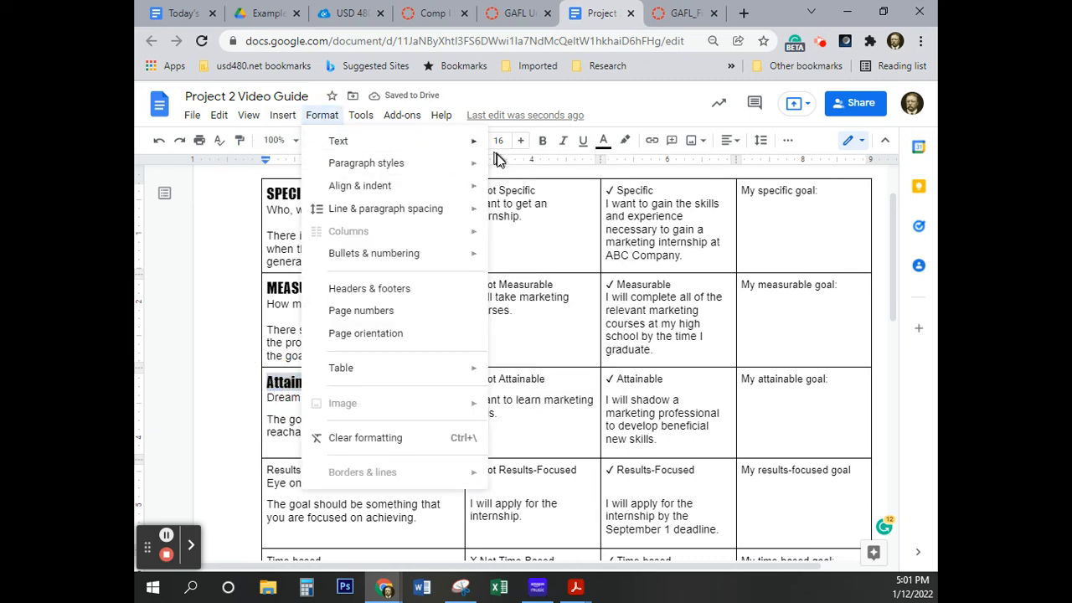
mouse_move(485, 143)
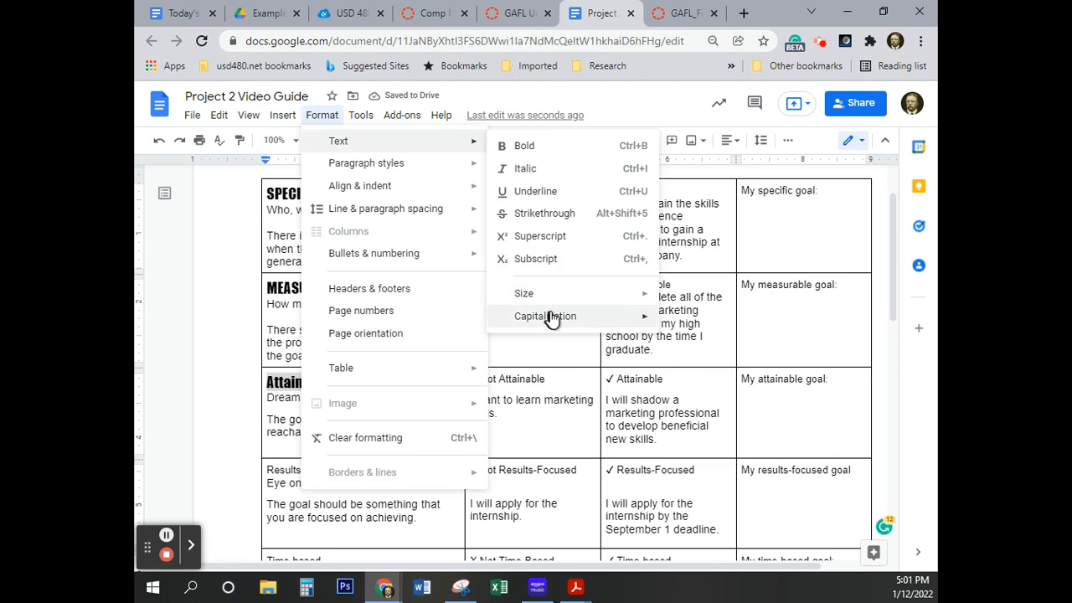
mouse_move(553, 316)
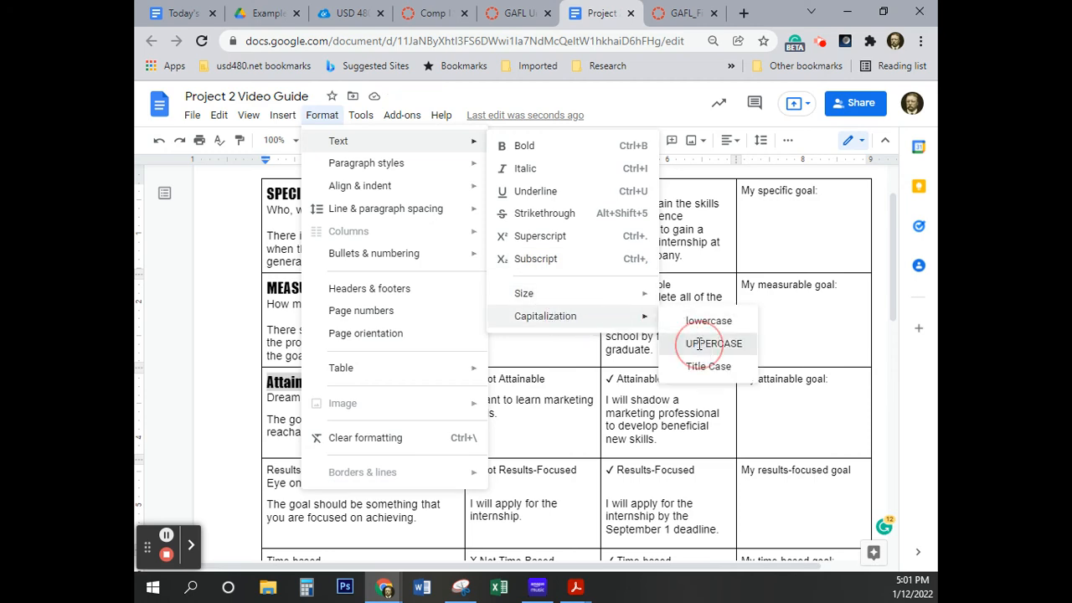
click(704, 344)
Copy the "ATTAINABLE" heading's formatting onto the "Results-focused" heading in column 1 and change that heading to UPPERCASE
scroll(325, 387, down, 1)
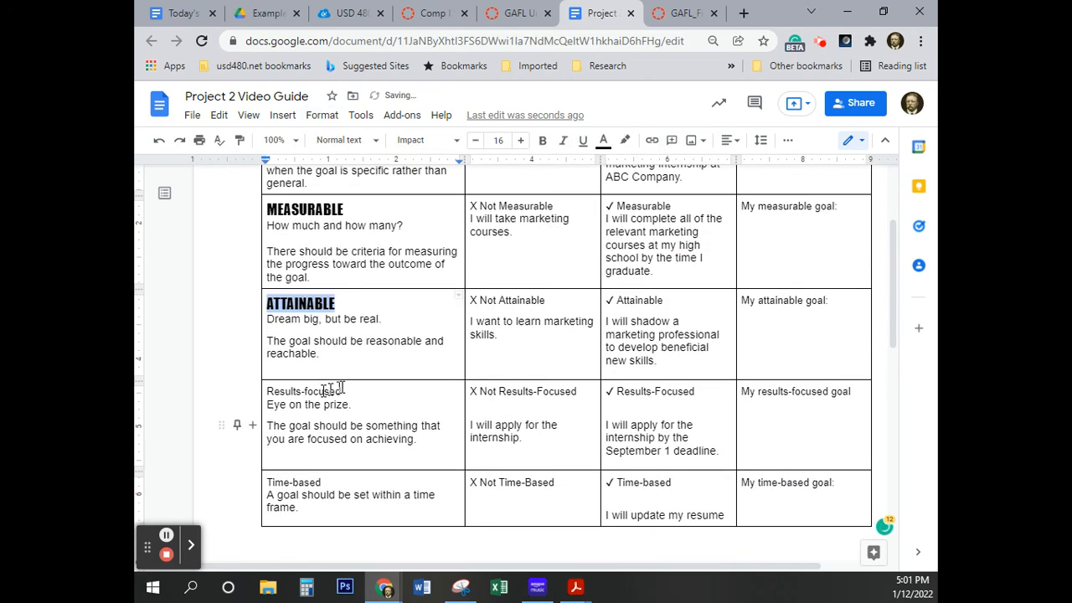
double_click(303, 393)
click(309, 307)
click(239, 140)
drag(351, 390, 262, 394)
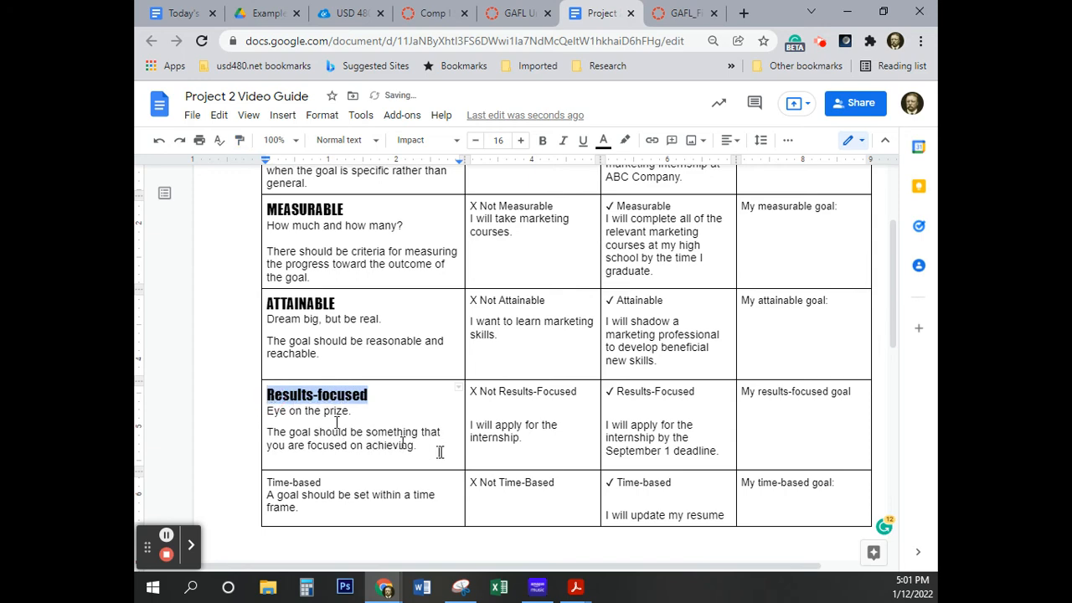
click(358, 116)
click(320, 115)
click(321, 115)
mouse_move(484, 141)
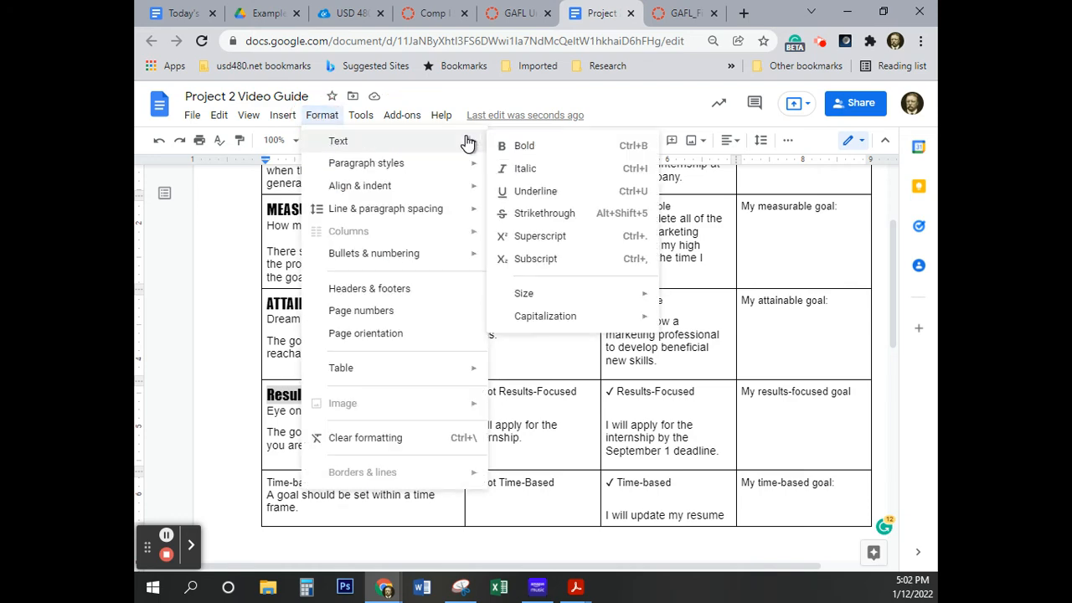
click(555, 318)
click(716, 346)
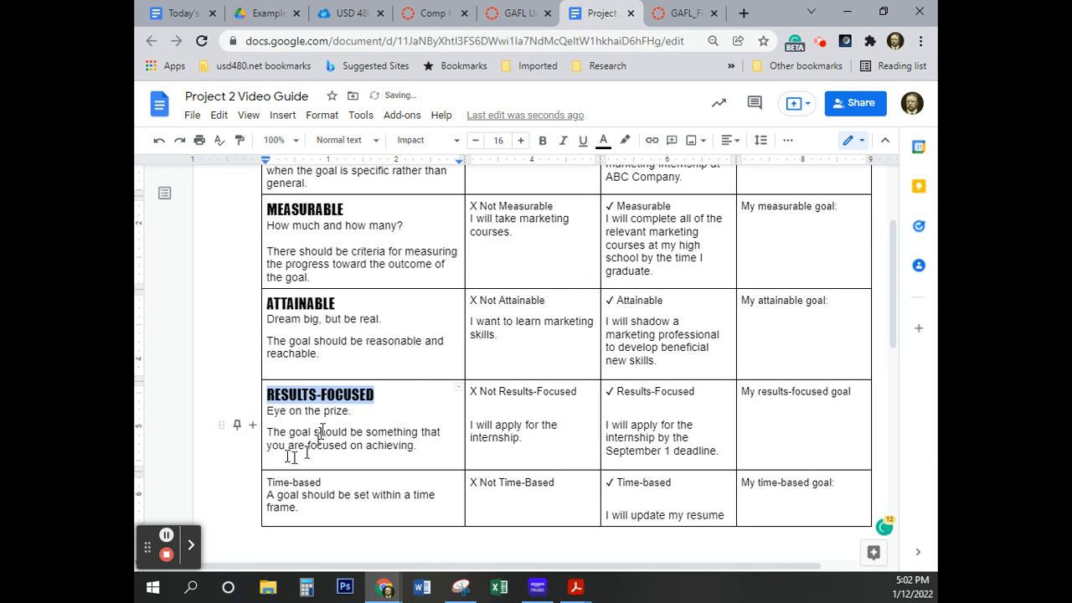
Copy the "RESULTS-FOCUSED" heading's formatting onto the "Time-based" heading in column 1 and change that heading to UPPERCASE
click(239, 140)
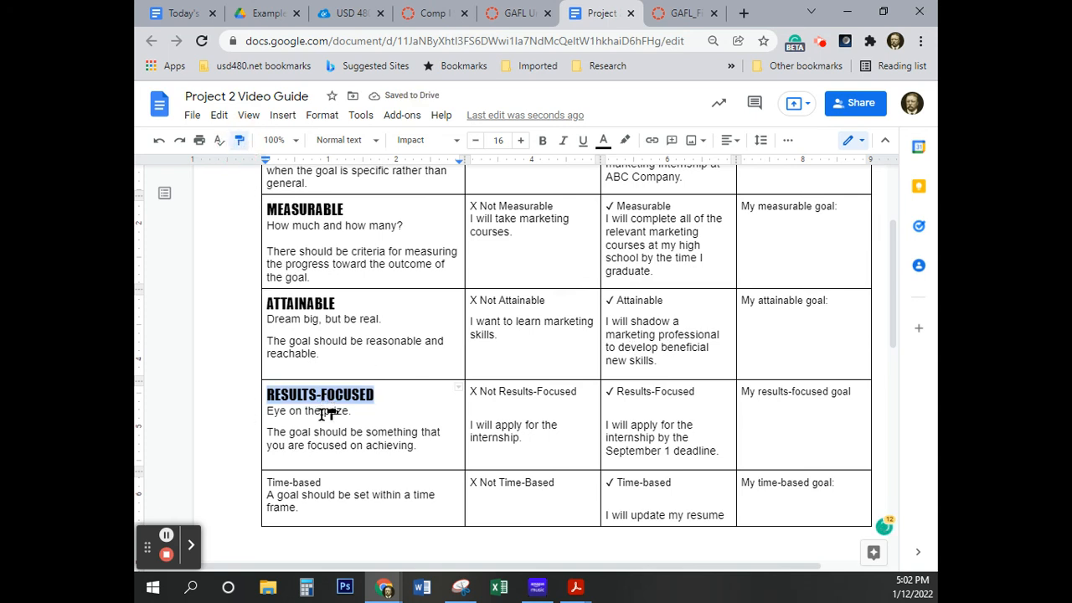
drag(326, 484, 266, 487)
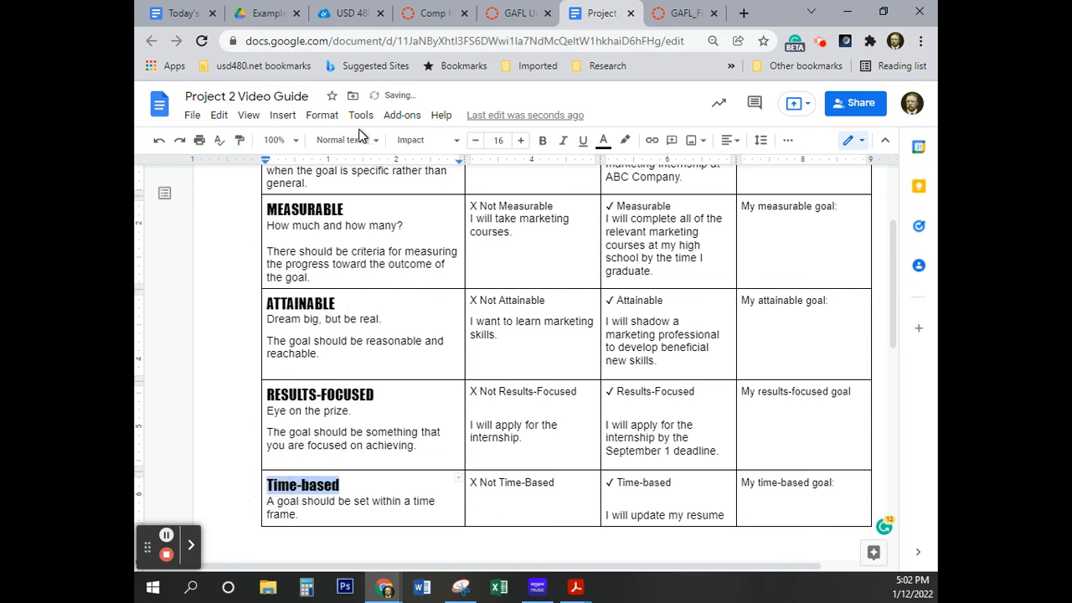
click(317, 119)
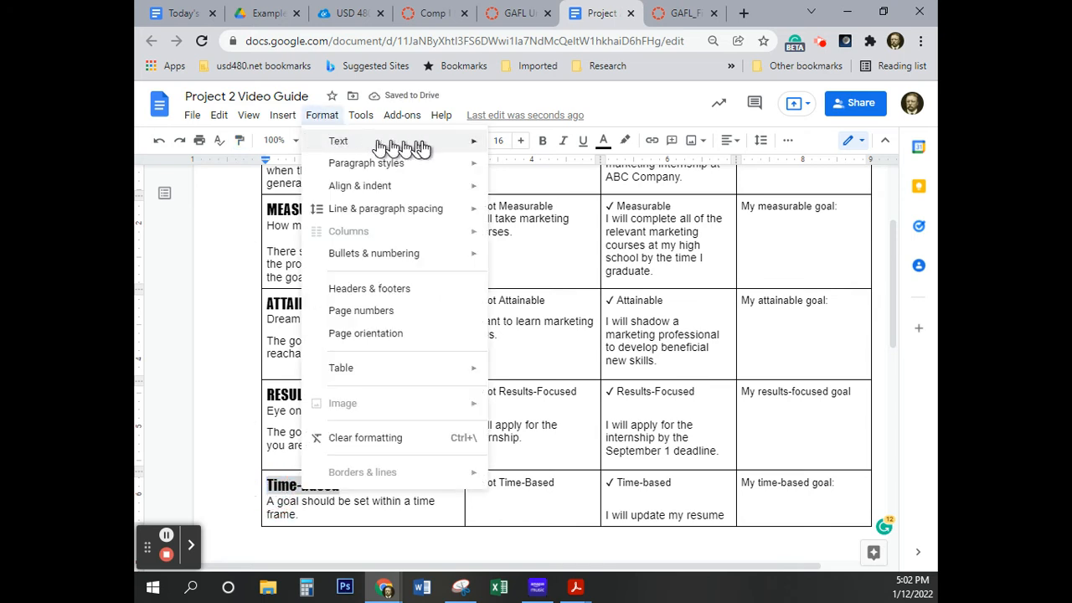
mouse_move(477, 149)
mouse_move(570, 318)
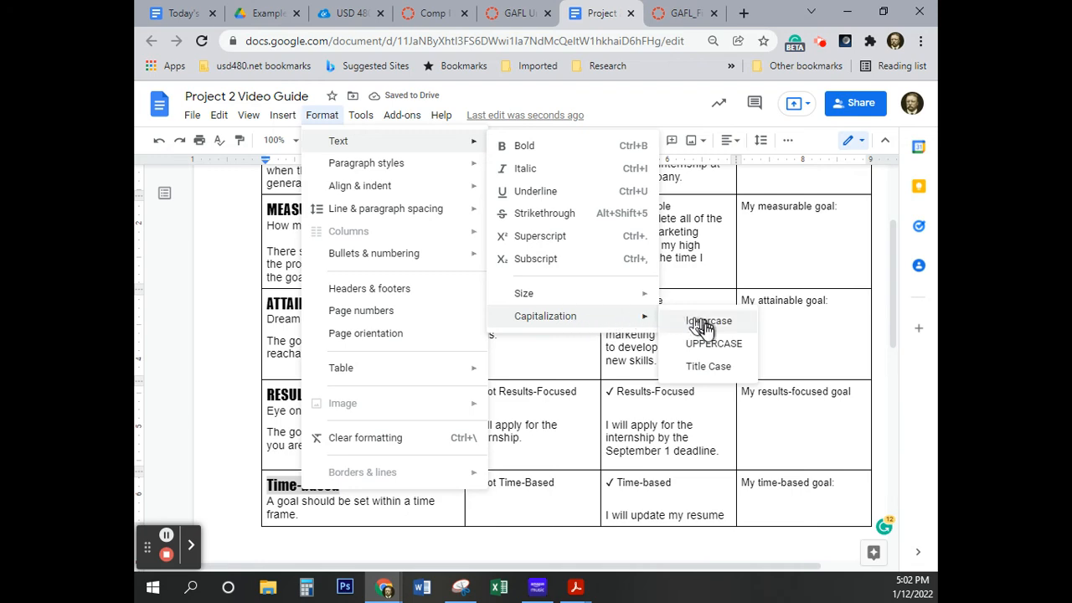
click(708, 350)
Bold "Who, what, where, when, and why?", "X Not Specific", "✓ Specific" and "My specific goal:" in the table's first row
scroll(393, 400, up, 3)
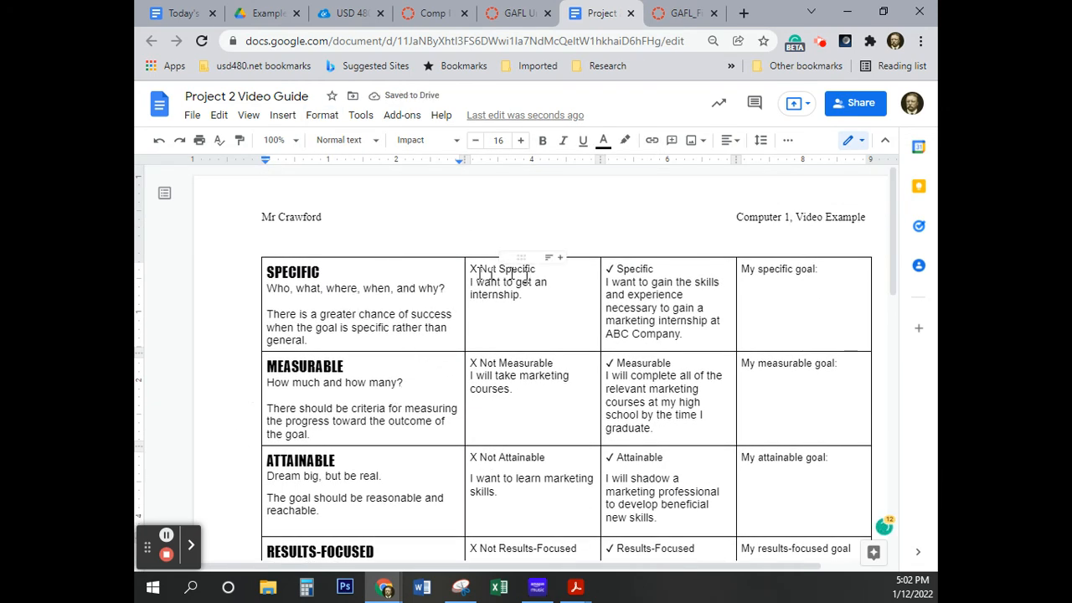
drag(269, 291, 452, 289)
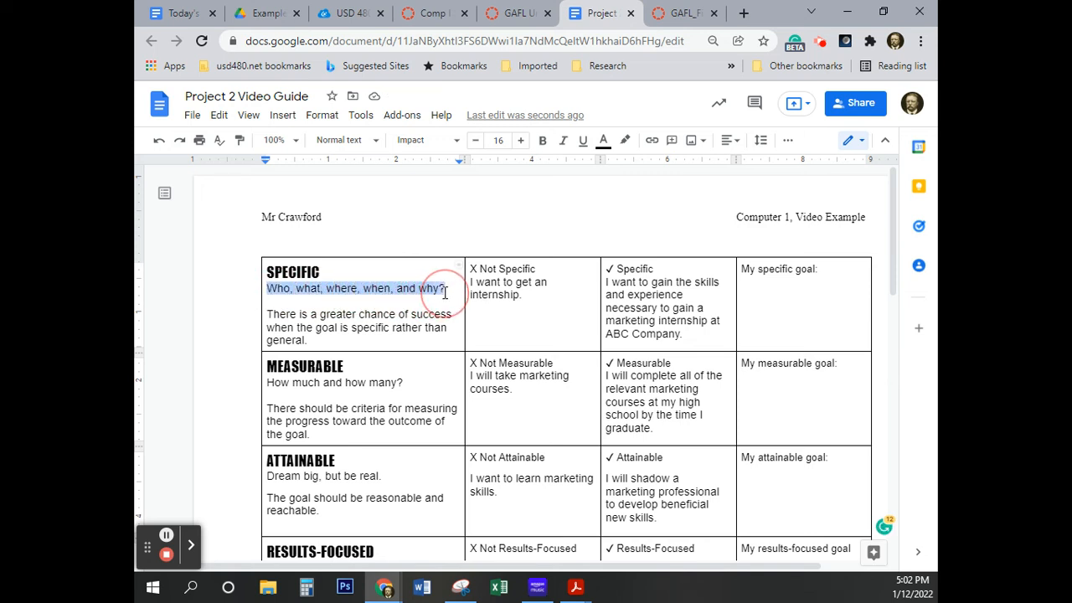
click(543, 140)
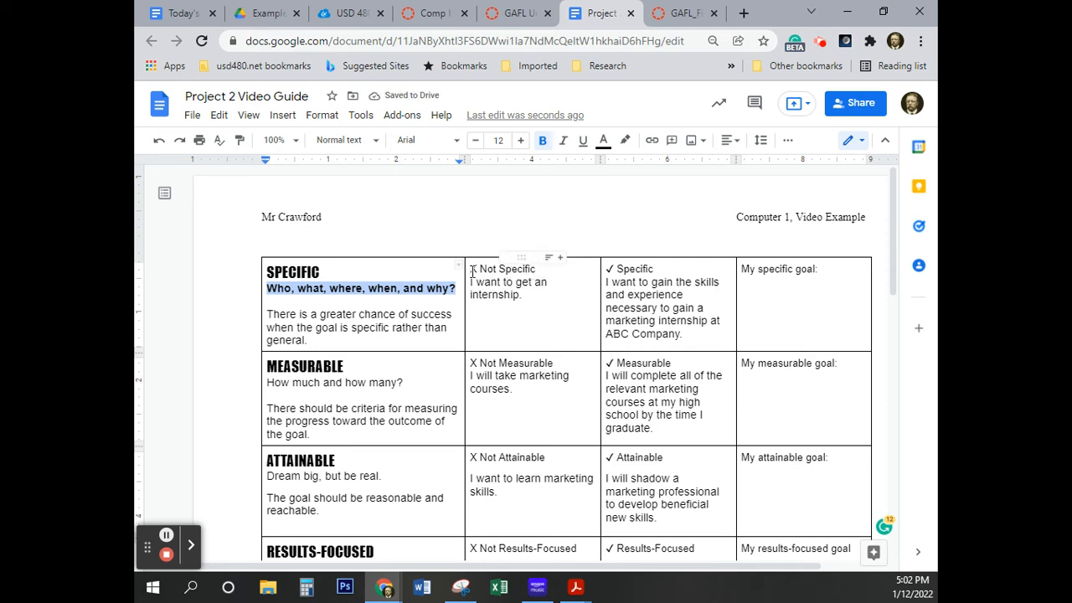
drag(472, 269, 538, 270)
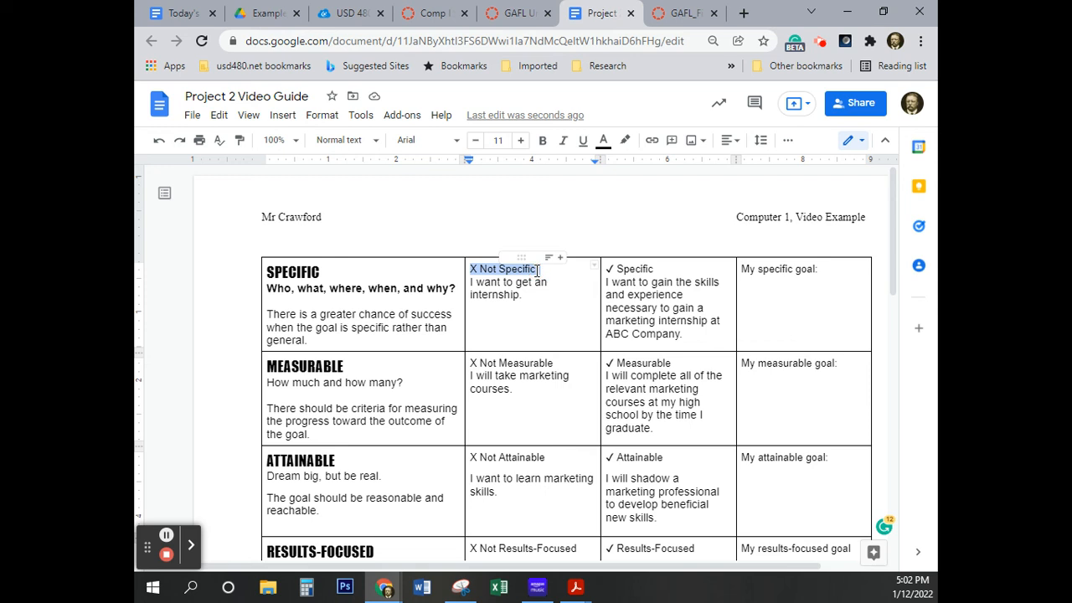
key(ctrl+b)
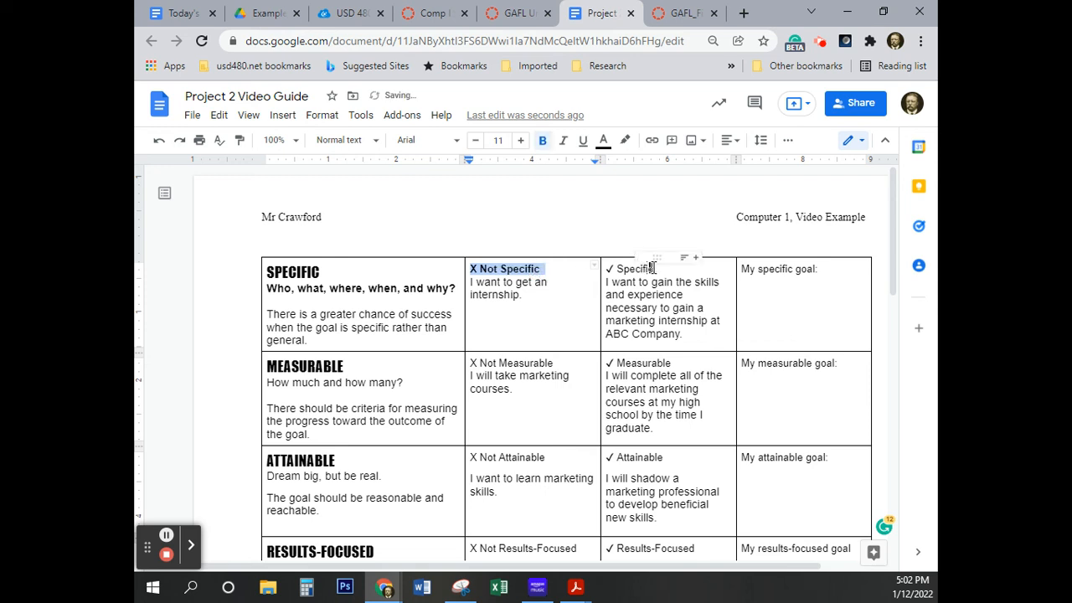
drag(656, 268, 608, 269)
key(ctrl+b)
drag(820, 269, 743, 271)
key(ctrl+b)
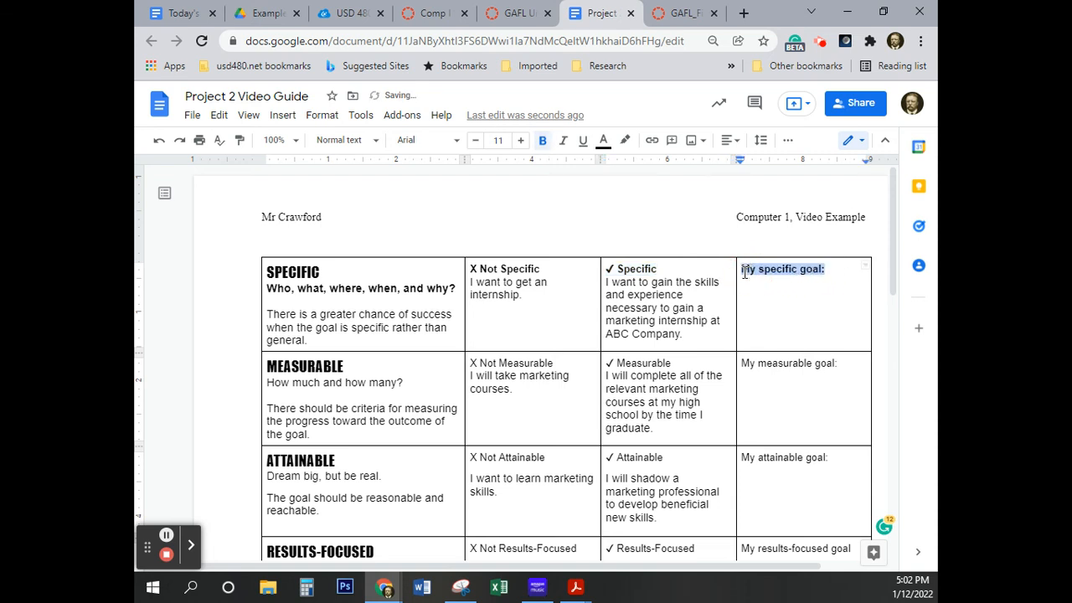
Bold "How much and how many?" and "X Not Measurable" in the MEASURABLE row
drag(403, 383, 267, 385)
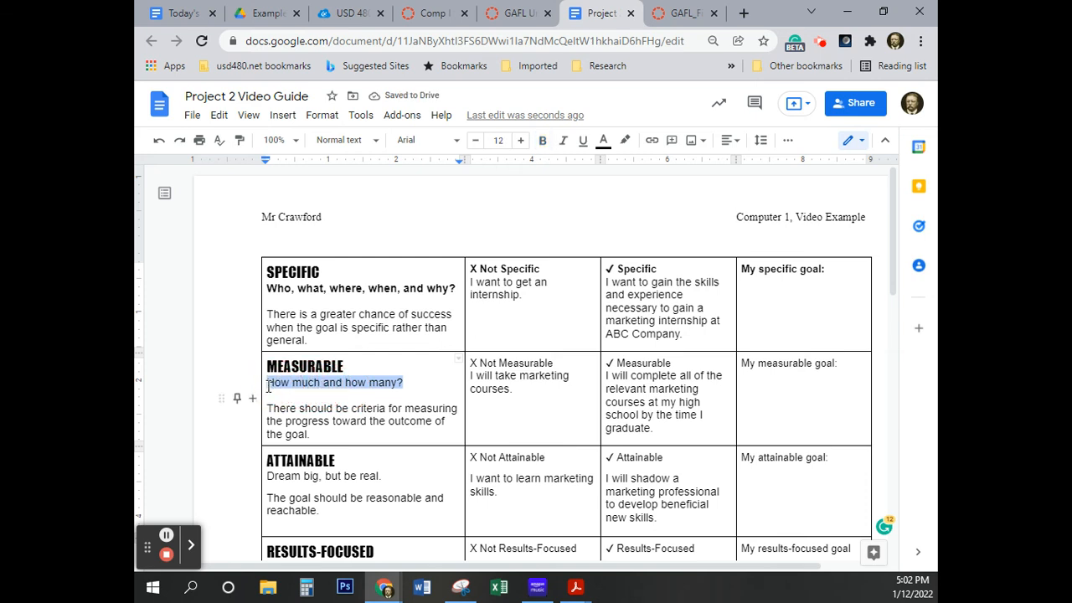
text(I will update my resume three weeks before I apply for the internship.)
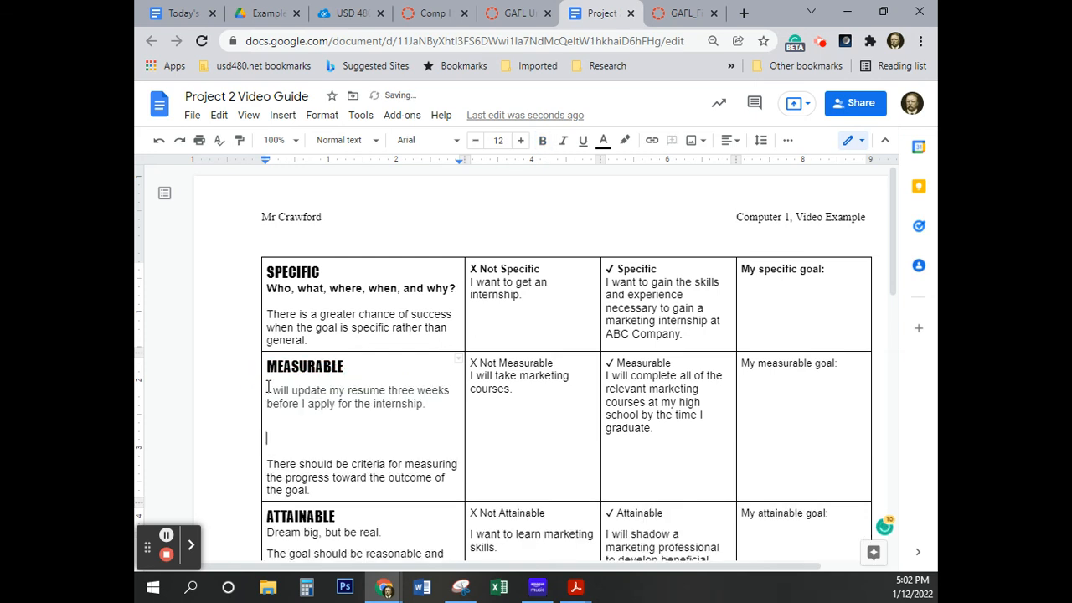
key(ctrl+z)
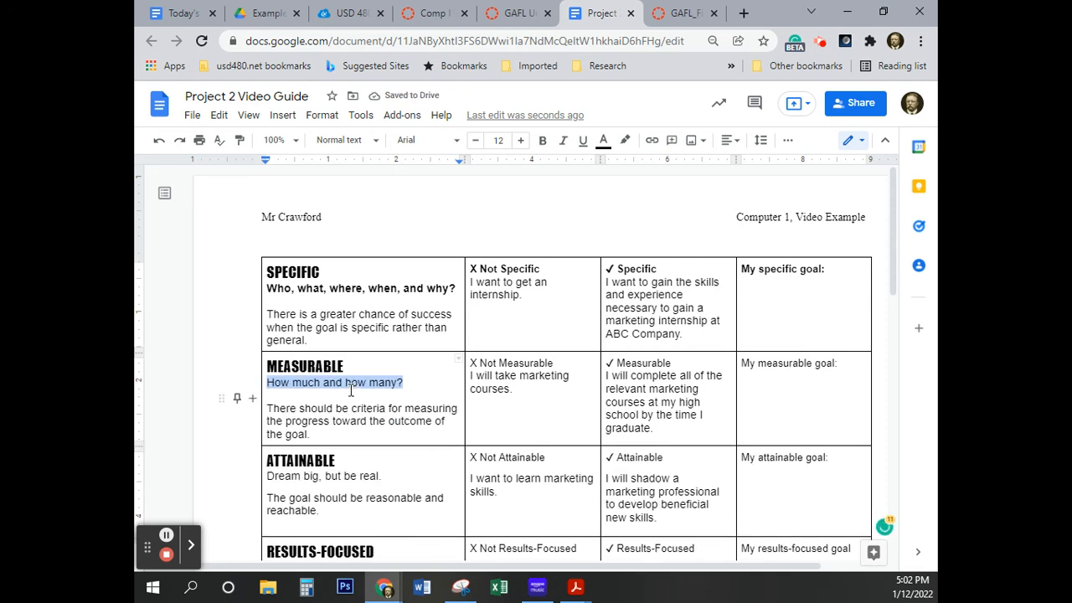
key(ctrl+b)
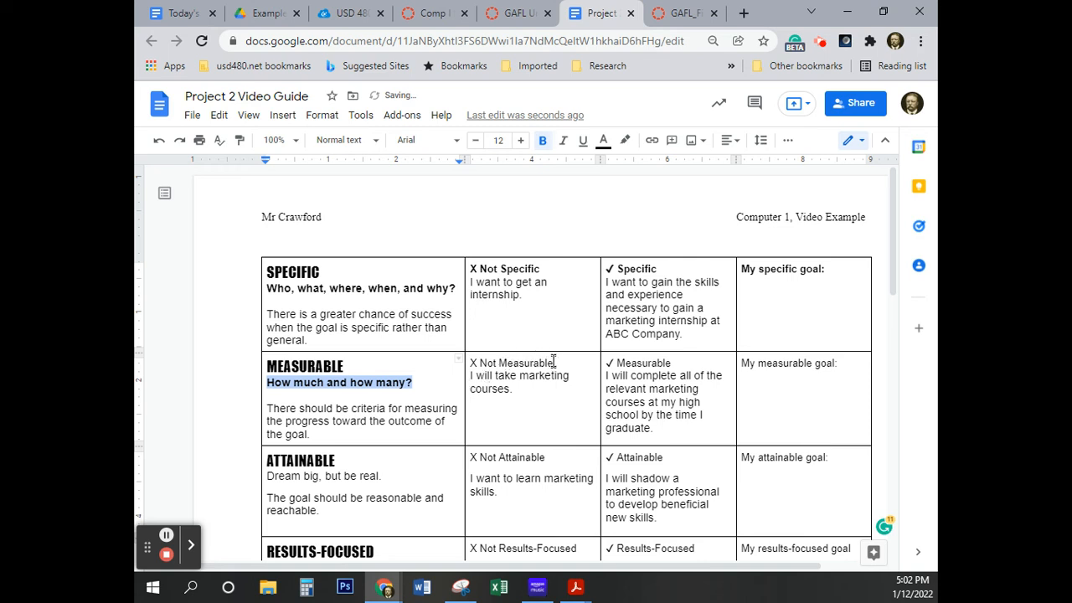
drag(556, 363, 472, 362)
key(ctrl+b)
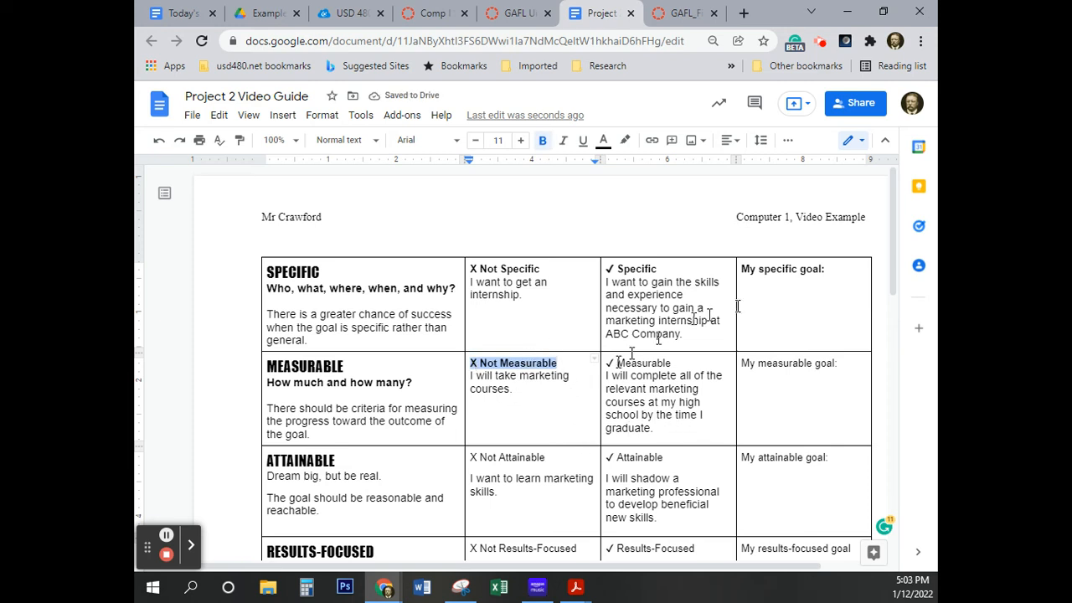
Check the eText's instructions on bold text, then bold "✓ Measurable" and "My measurable goal:" in the MEASURABLE row
click(677, 13)
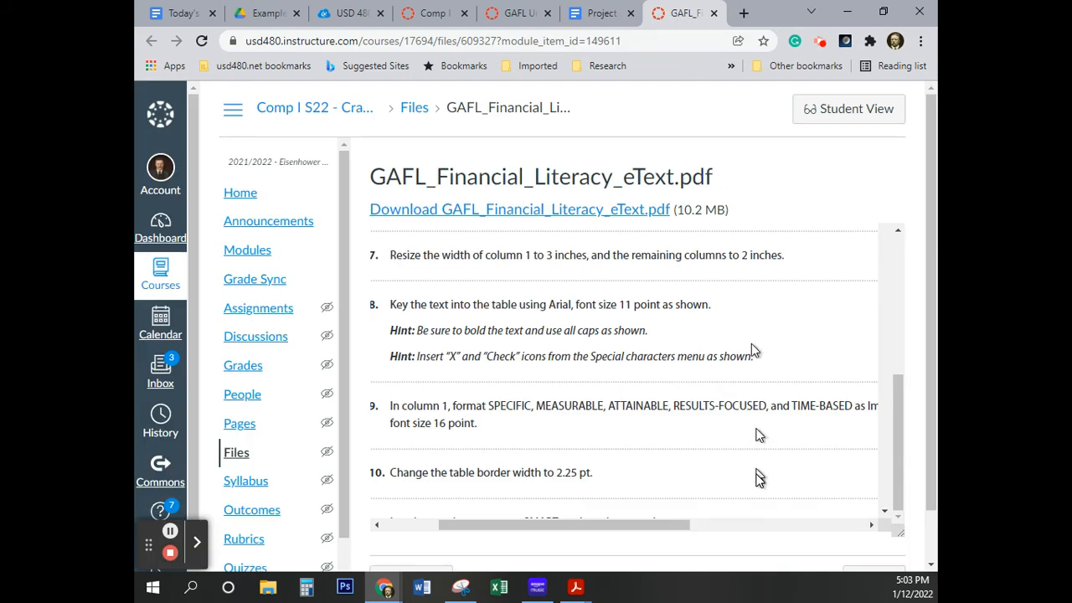
click(601, 13)
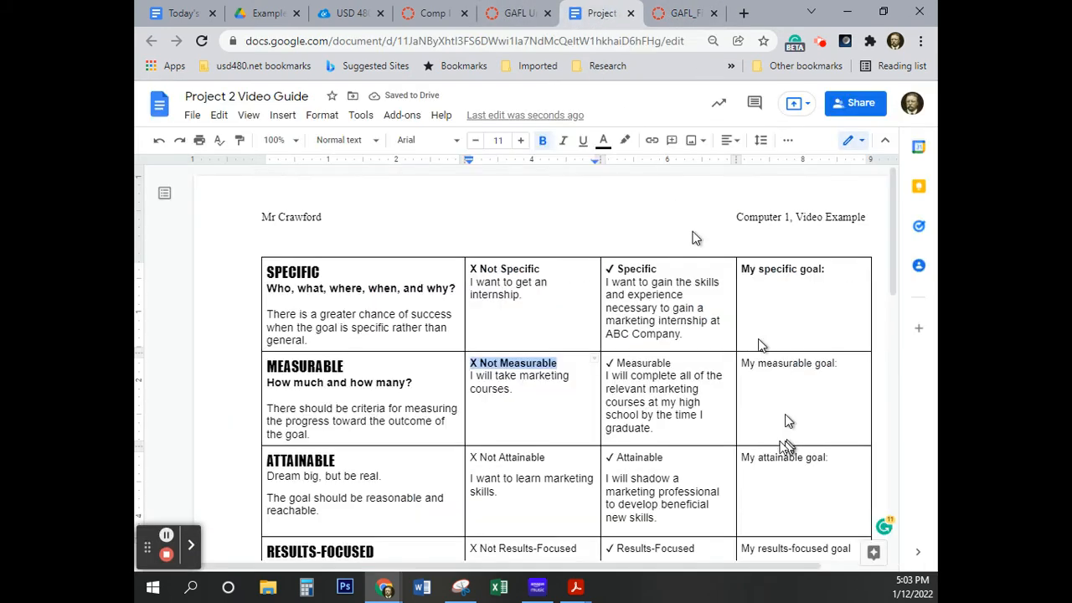
drag(679, 363, 608, 366)
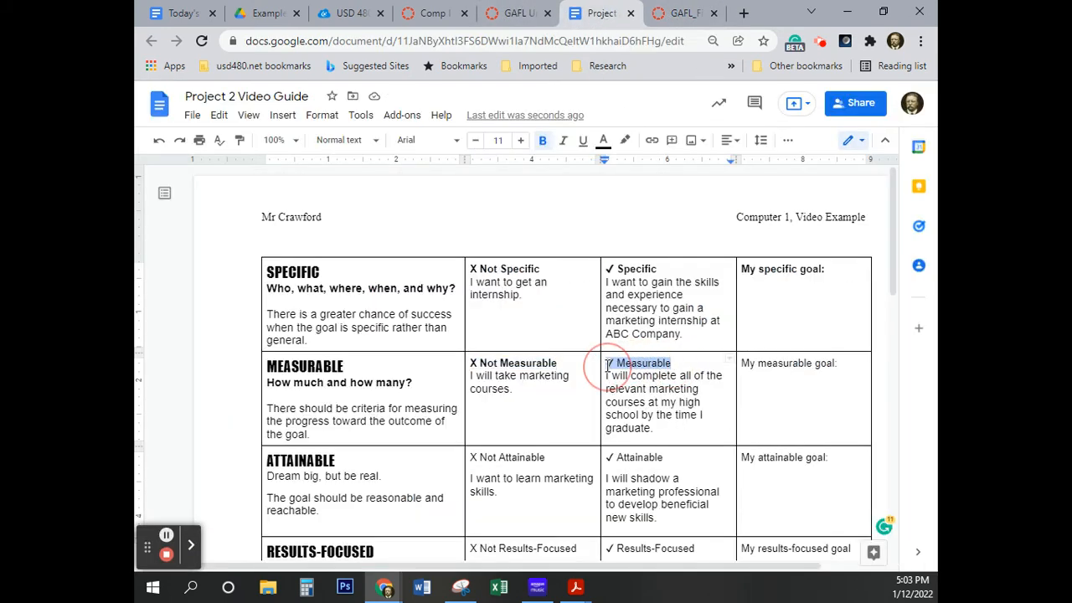
key(ctrl+b)
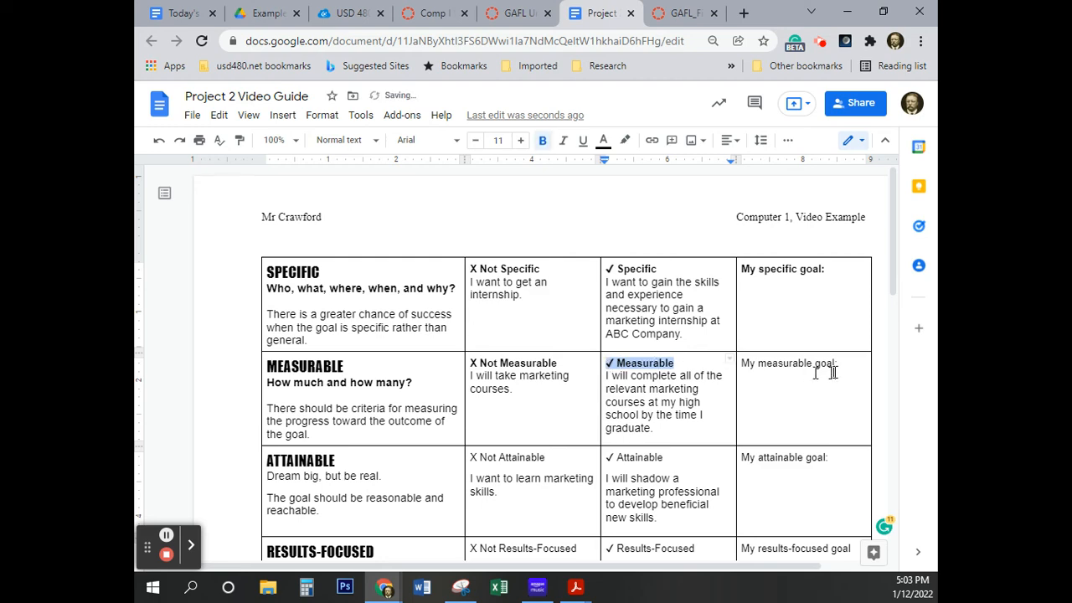
drag(842, 365, 742, 364)
key(ctrl+b)
Bold "Dream big, but be real.", "X Not Attainable", "✓ Attainable" and "My attainable goal:" in the ATTAINABLE row
scroll(544, 427, down, 3)
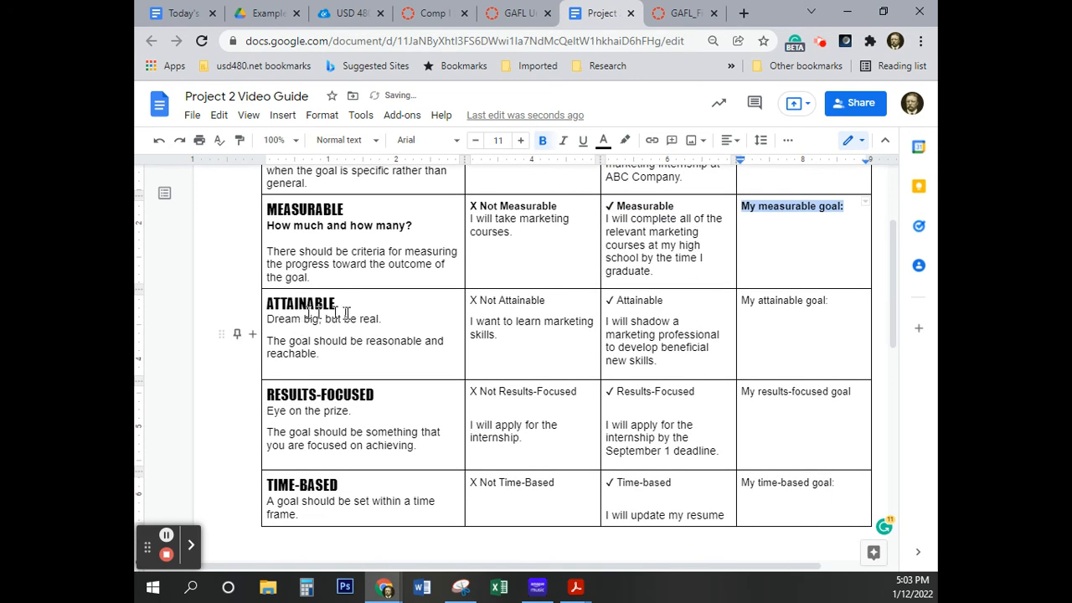
drag(390, 323, 266, 323)
key(ctrl+b)
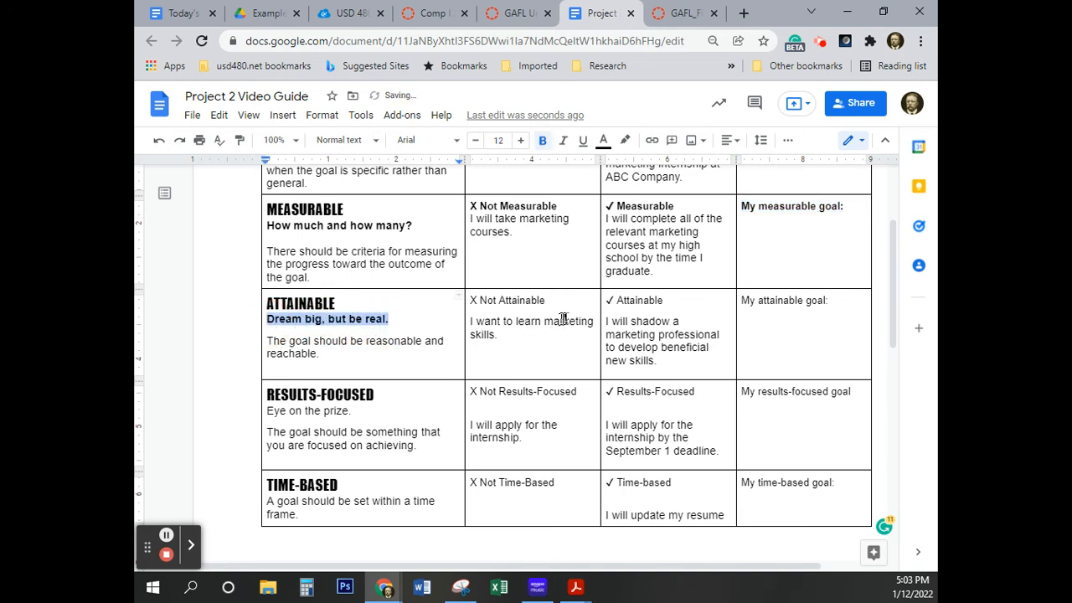
drag(551, 299, 471, 305)
key(ctrl+b)
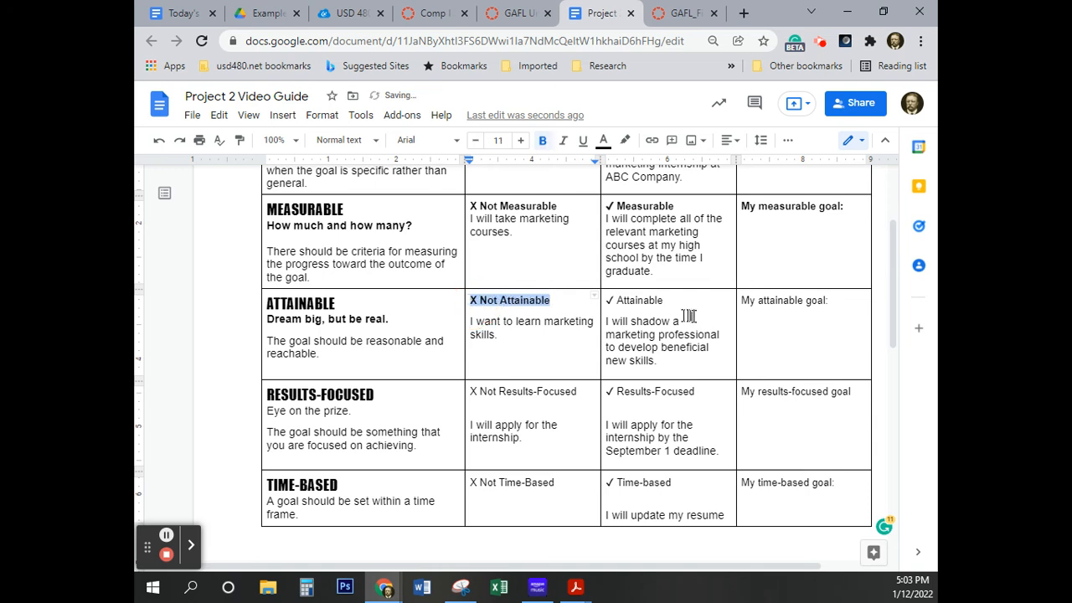
drag(670, 300, 606, 303)
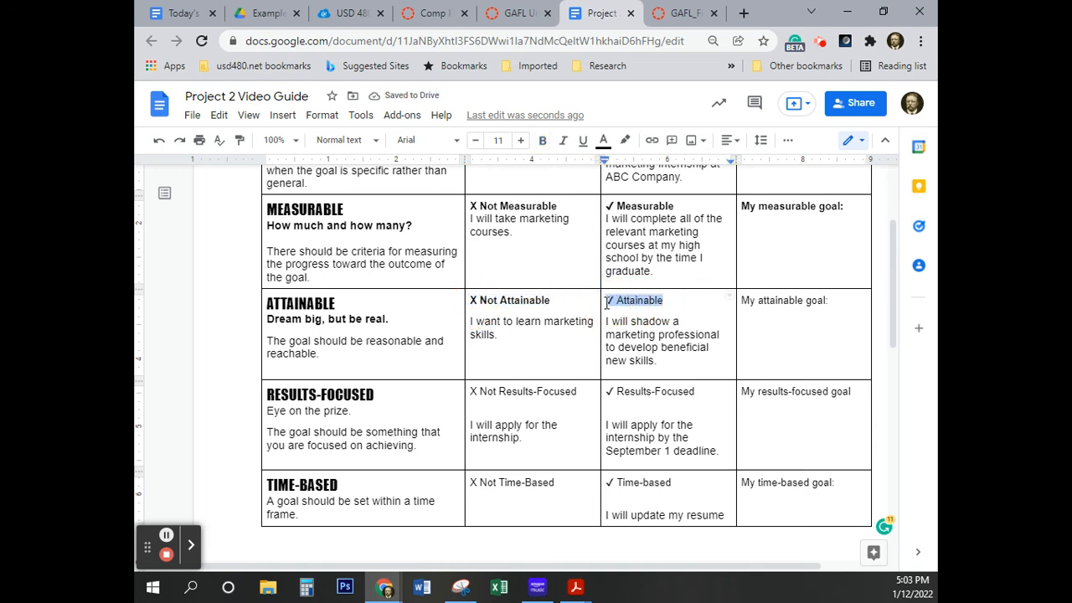
drag(831, 301, 741, 303)
key(ctrl+b)
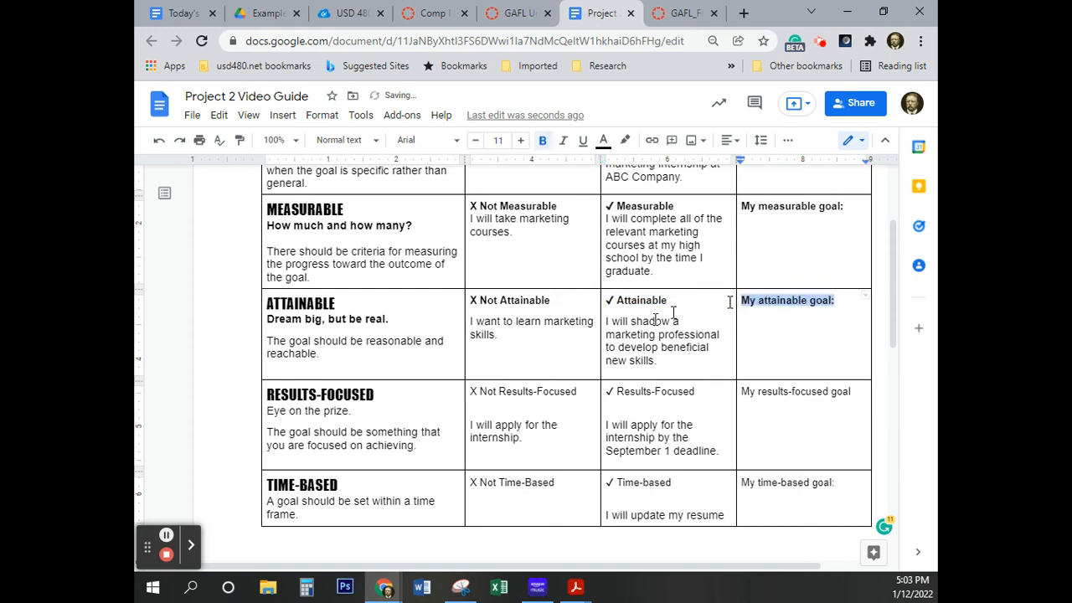
Bold "Eye on the prize.", "X Not Results-Focused" and "✓ Results-Focused" in the RESULTS-FOCUSED row
drag(356, 412, 262, 410)
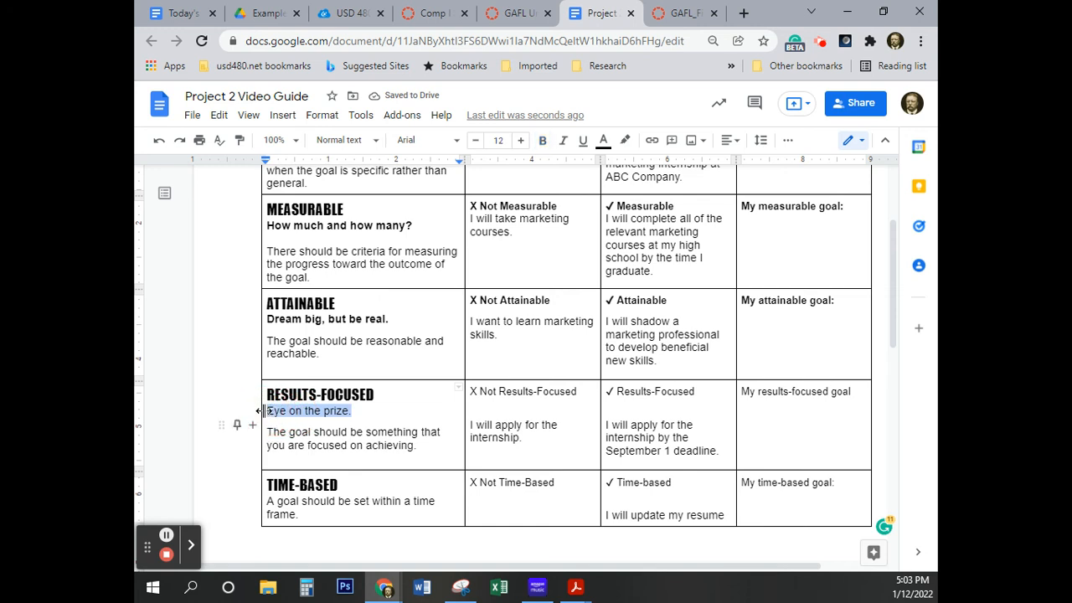
key(ctrl+b)
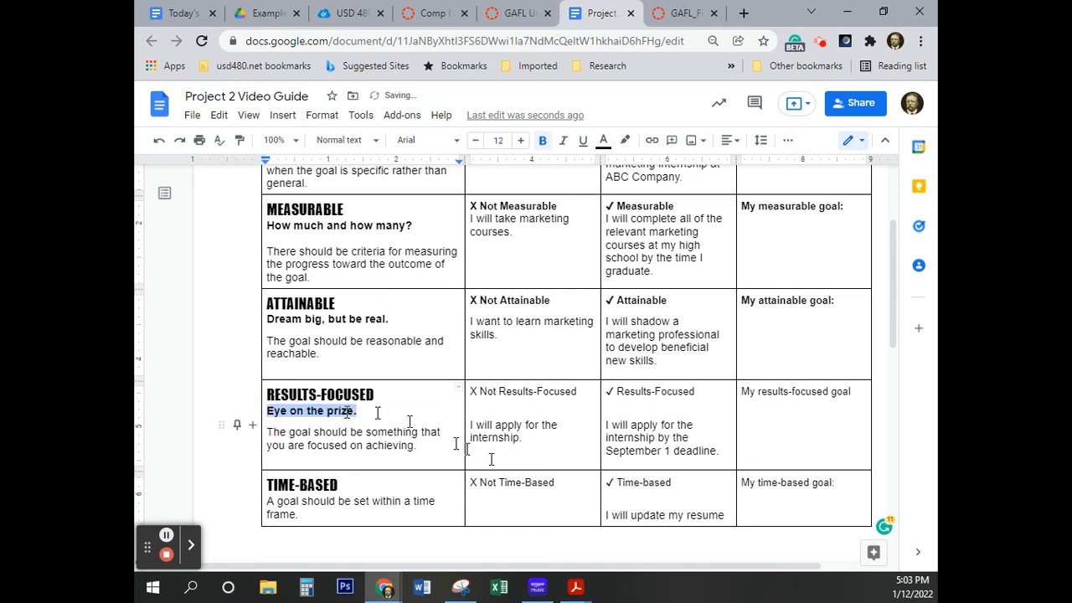
drag(590, 394, 469, 402)
click(578, 390)
drag(577, 390, 473, 391)
key(ctrl+b)
drag(698, 392, 601, 398)
key(ctrl+b)
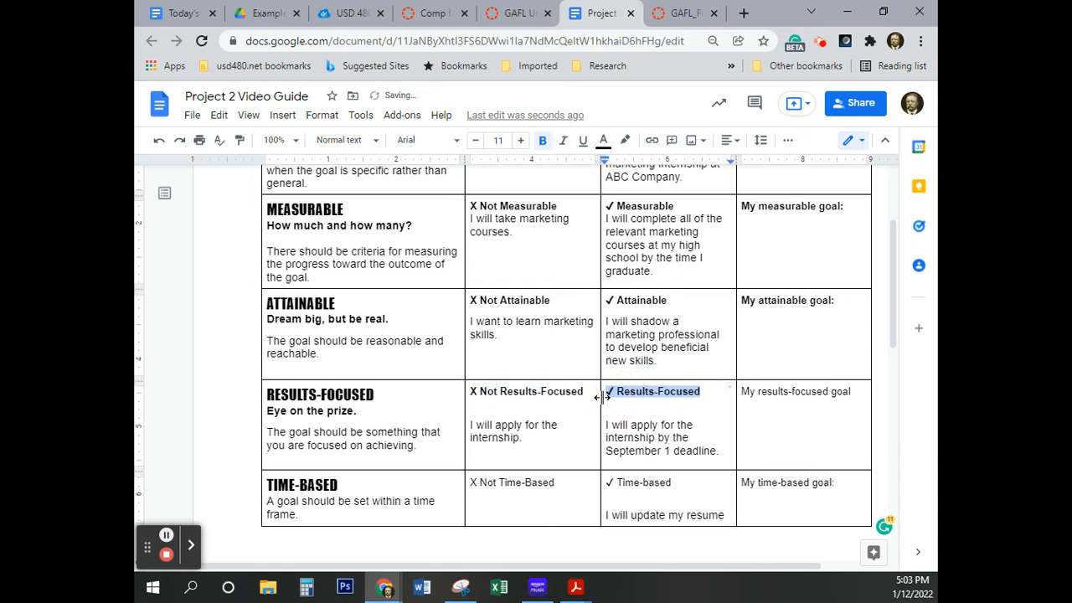
Bold "My results-focused goal" in the RESULTS-FOCUSED row and "A goal should be set within a time frame." in the TIME-BASED row
drag(850, 391, 744, 395)
key(ctrl+b)
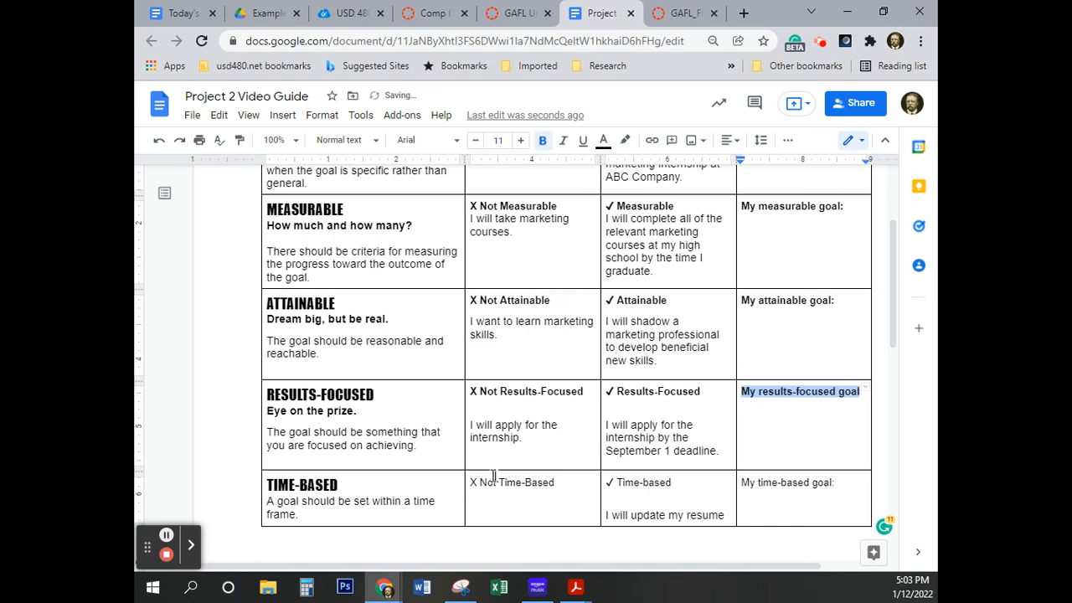
drag(304, 515, 266, 502)
key(ctrl+b)
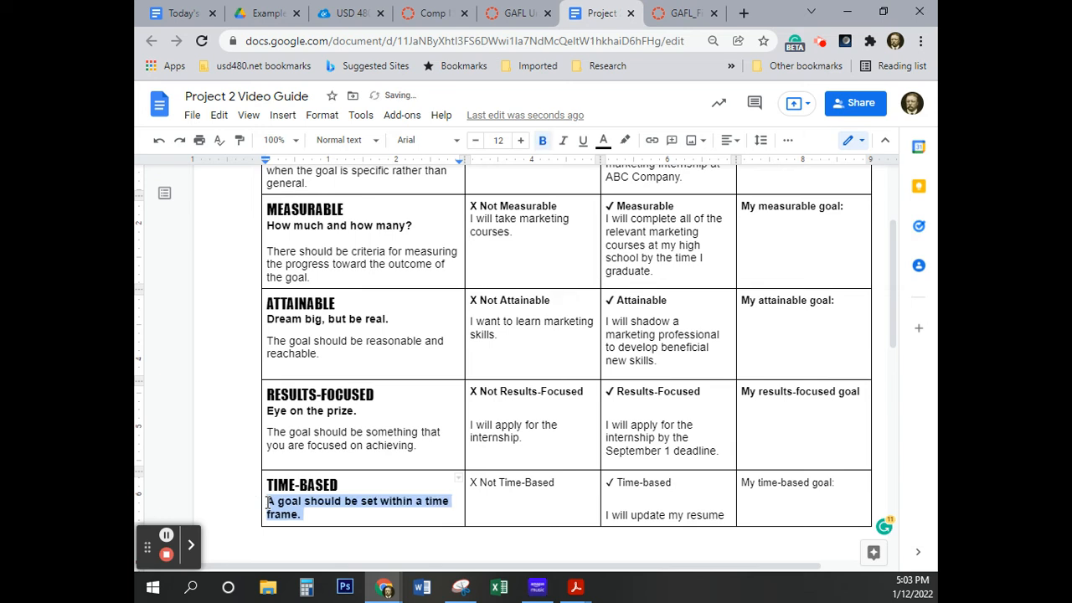
Bold "X Not Time-Based", "✓ Time-based" and "My time-based goal:" in the TIME-BASED row
drag(560, 483, 473, 485)
key(ctrl+b)
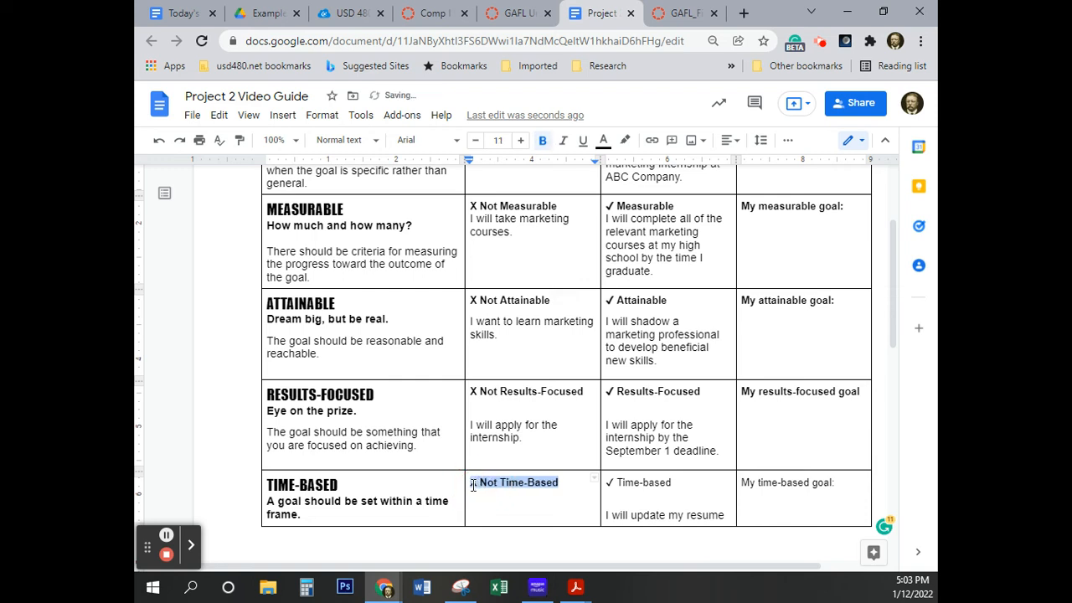
drag(674, 484, 609, 485)
key(ctrl+b)
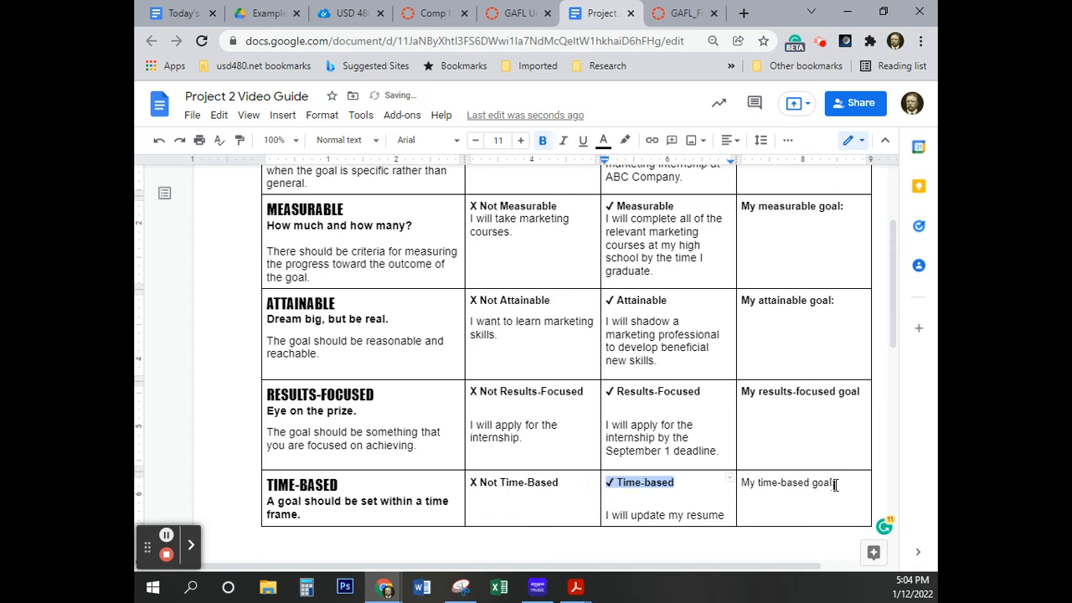
drag(842, 485, 740, 486)
key(ctrl+b)
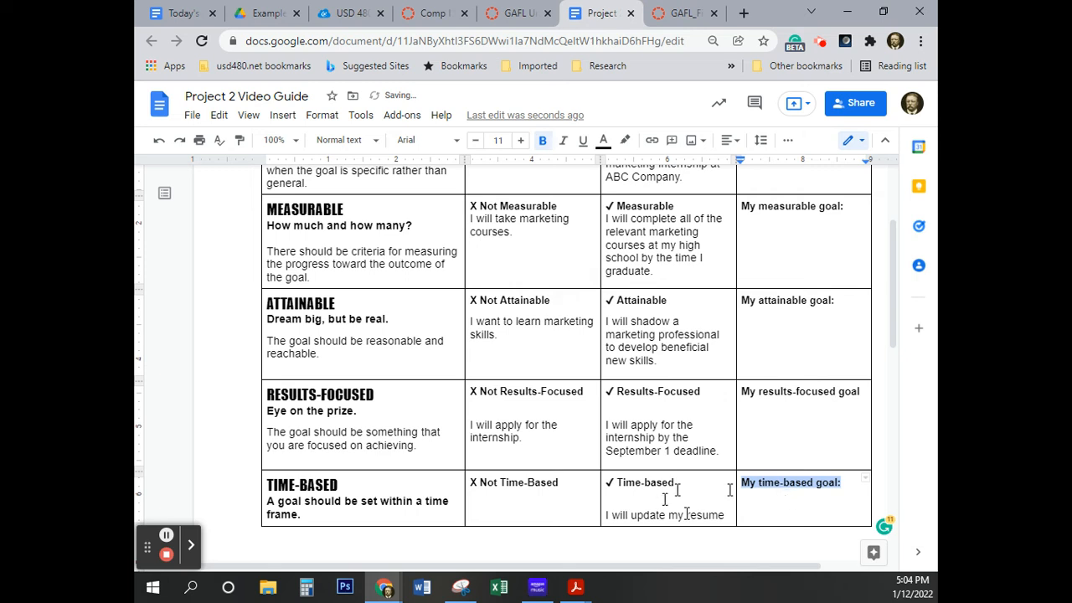
Remove the blank lines above the "I will apply for the internship" examples under "✓ Results-Focused" and "X Not Results-Focused"
click(283, 373)
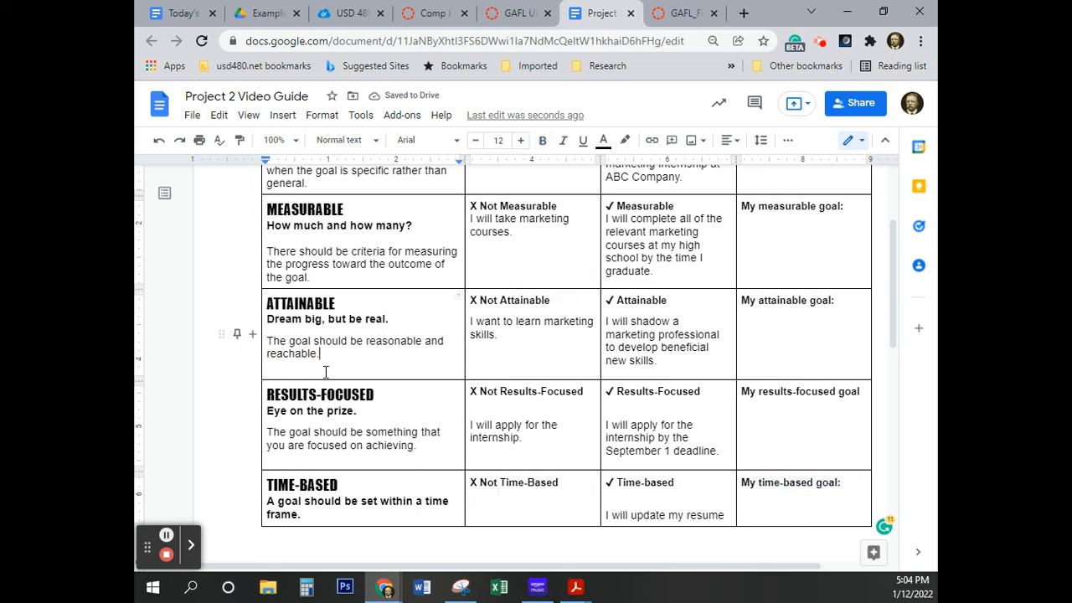
key(Down)
click(410, 459)
click(624, 410)
key(BackSpace)
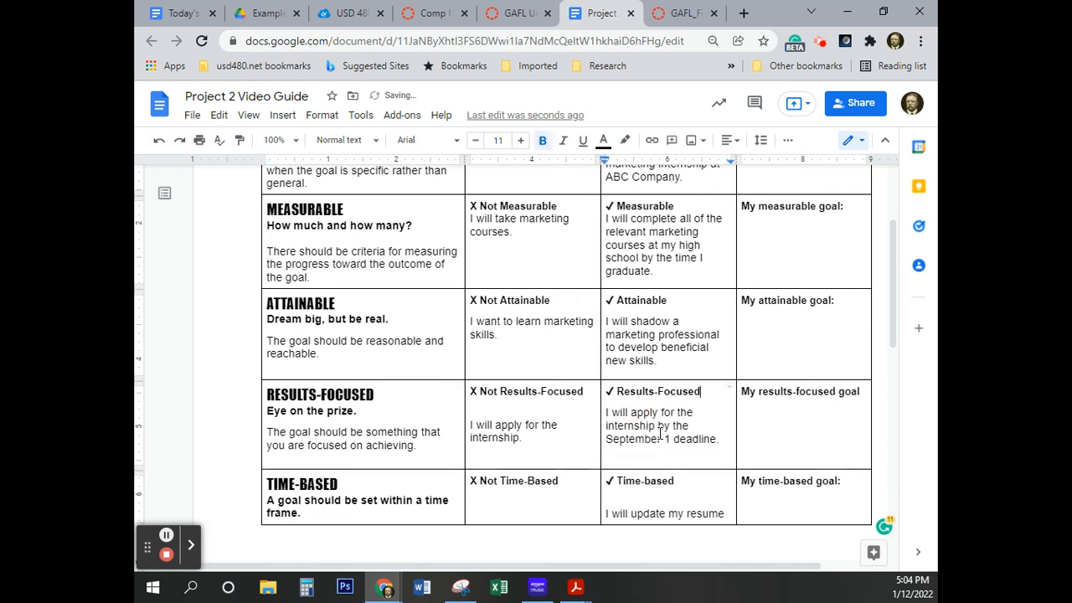
click(672, 441)
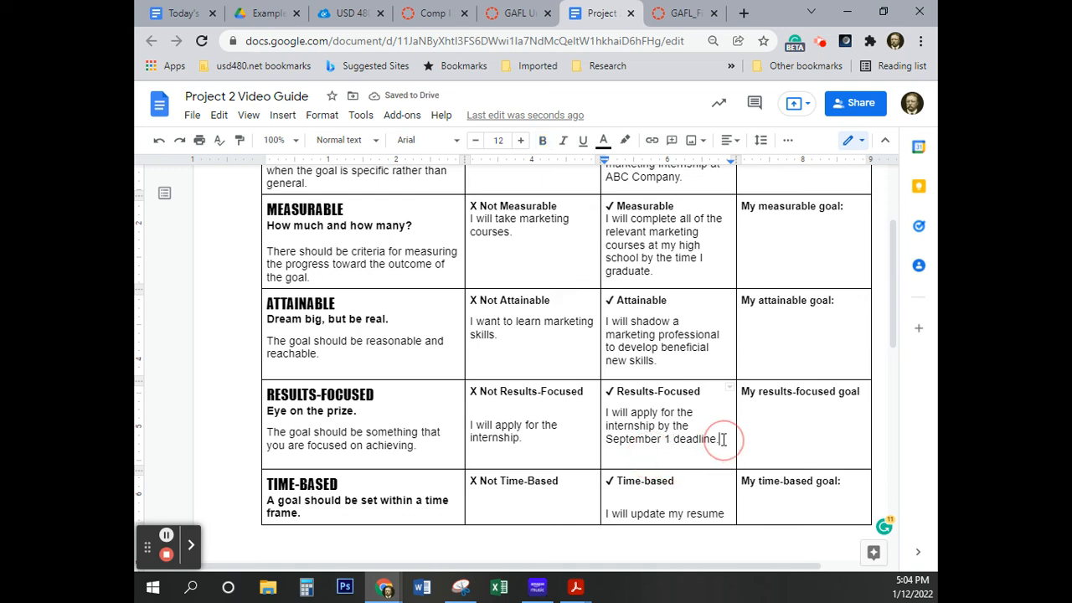
key(Down)
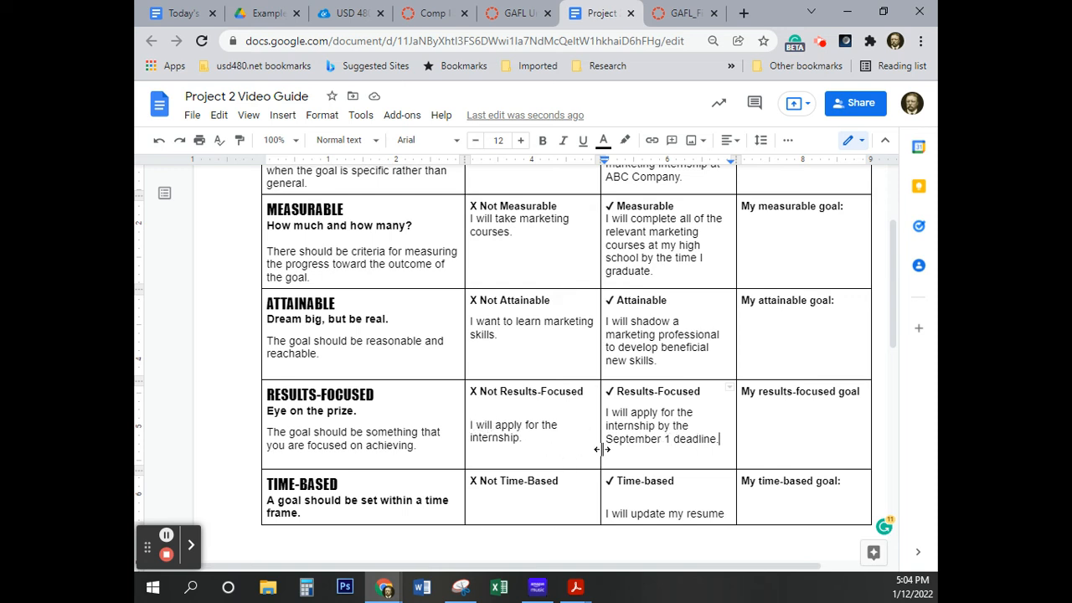
click(470, 427)
key(BackSpace)
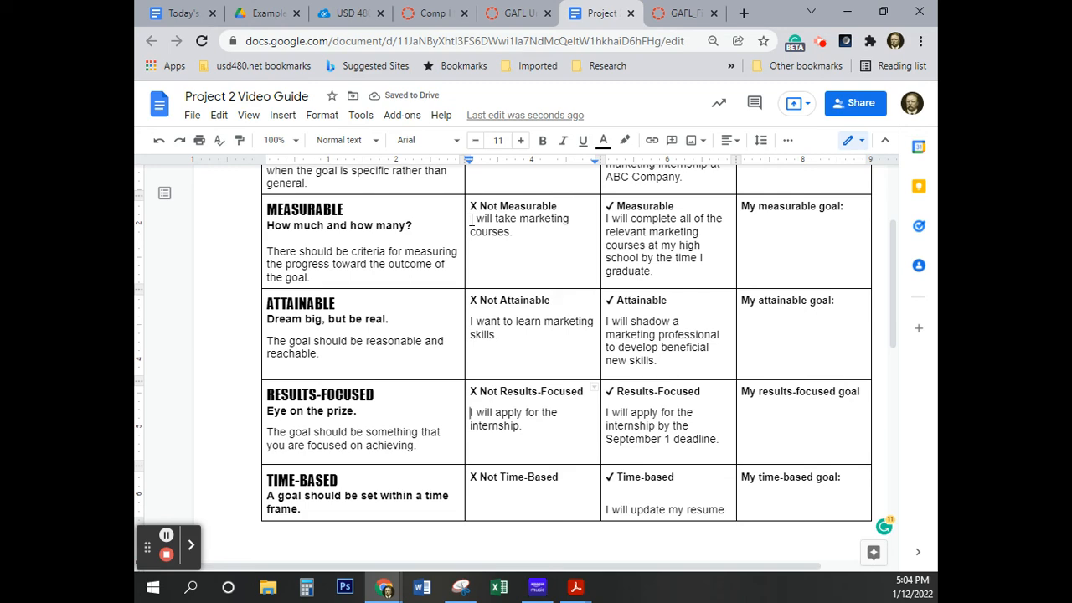
Review the eText's remaining project instructions and compare the spacing in its sample table
click(683, 14)
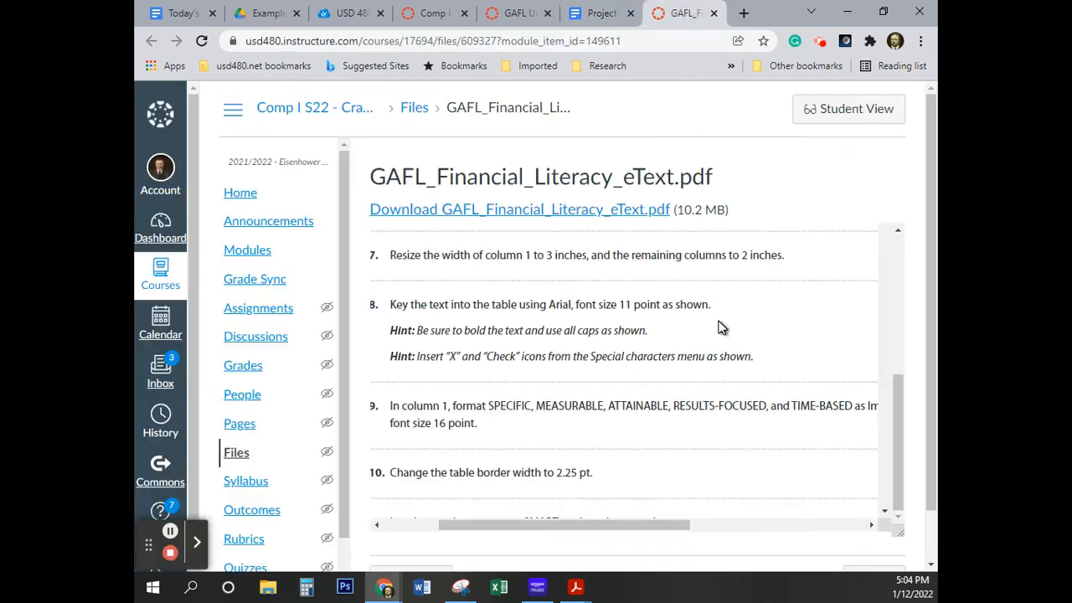
scroll(680, 383, down, 1)
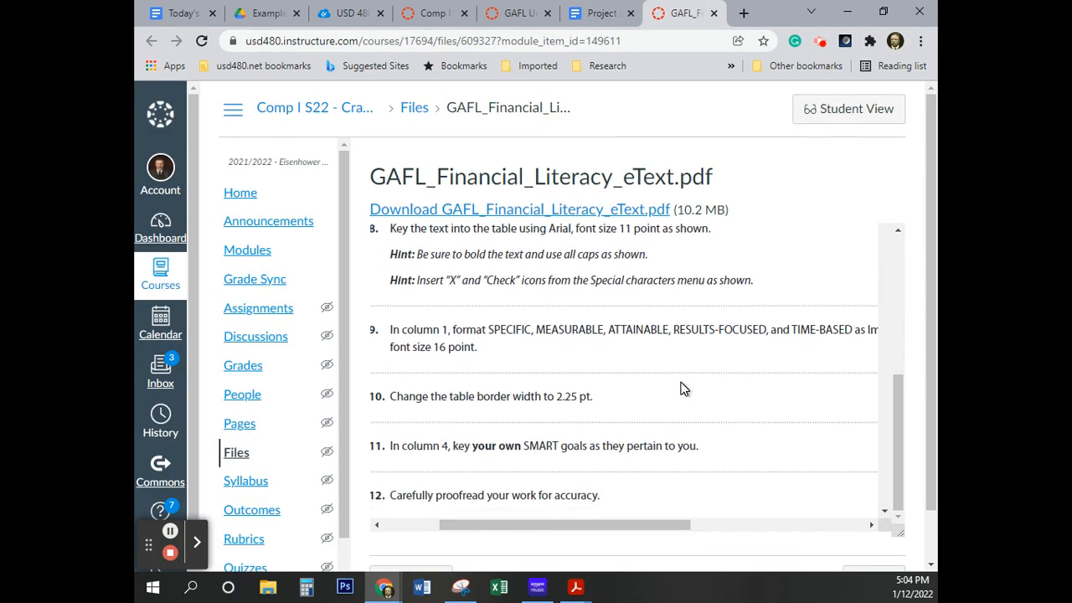
scroll(679, 390, down, 2)
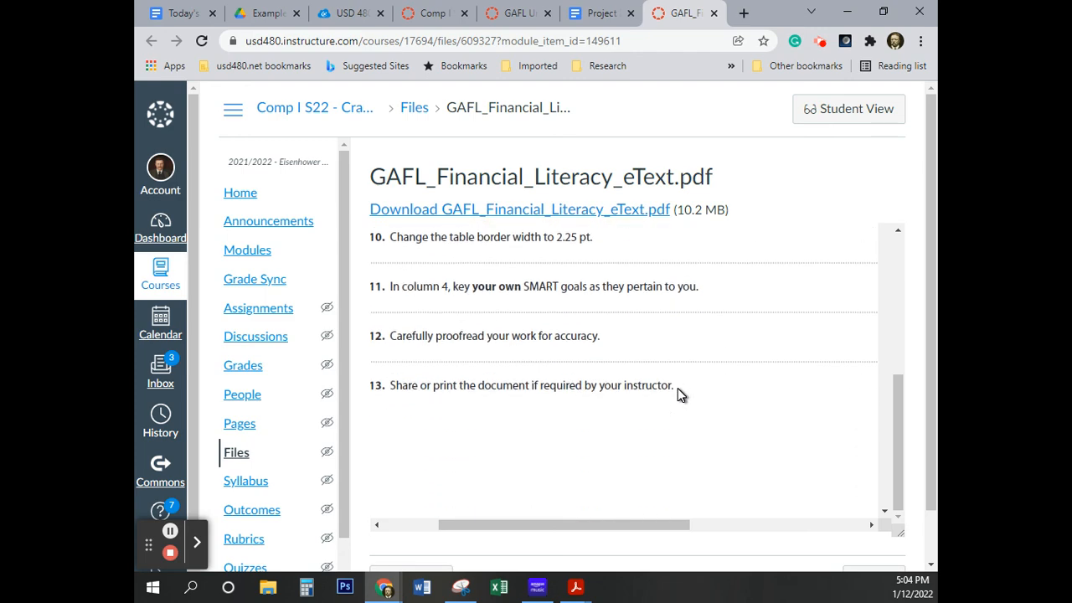
scroll(677, 388, down, 3)
scroll(677, 388, up, 3)
scroll(676, 396, up, 1)
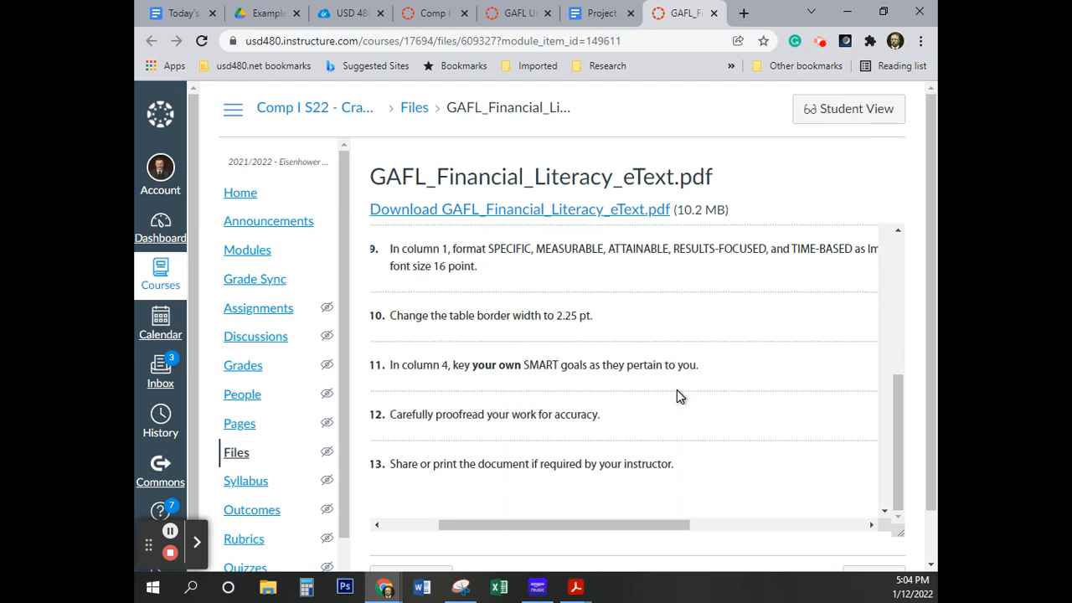
scroll(677, 391, down, 6)
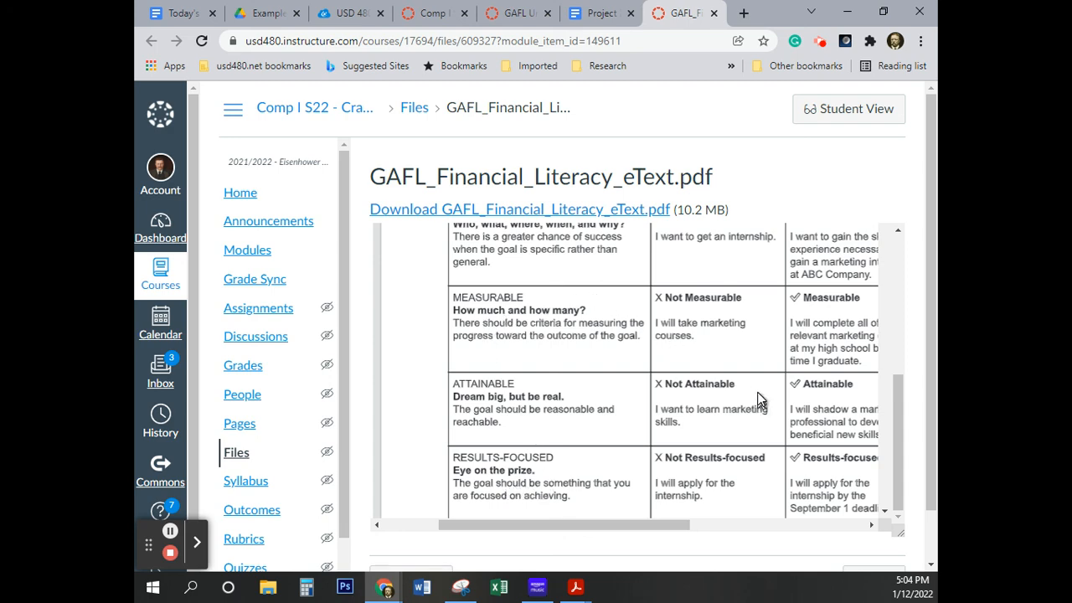
Back in the Project 2 document, close the gaps above the column 1 descriptions in the ATTAINABLE and MEASURABLE rows
click(598, 12)
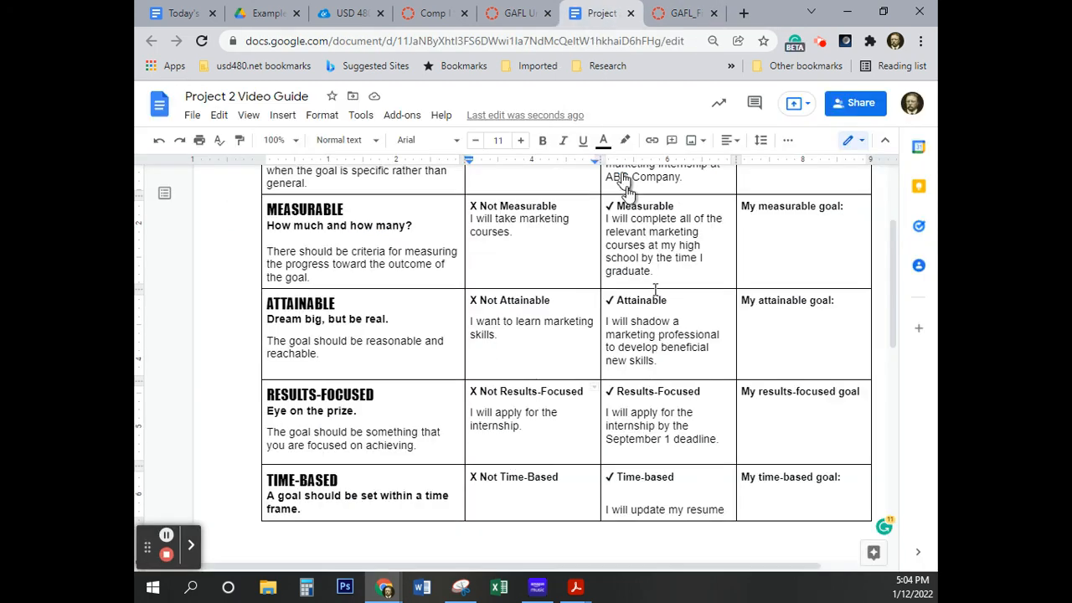
click(268, 343)
key(BackSpace)
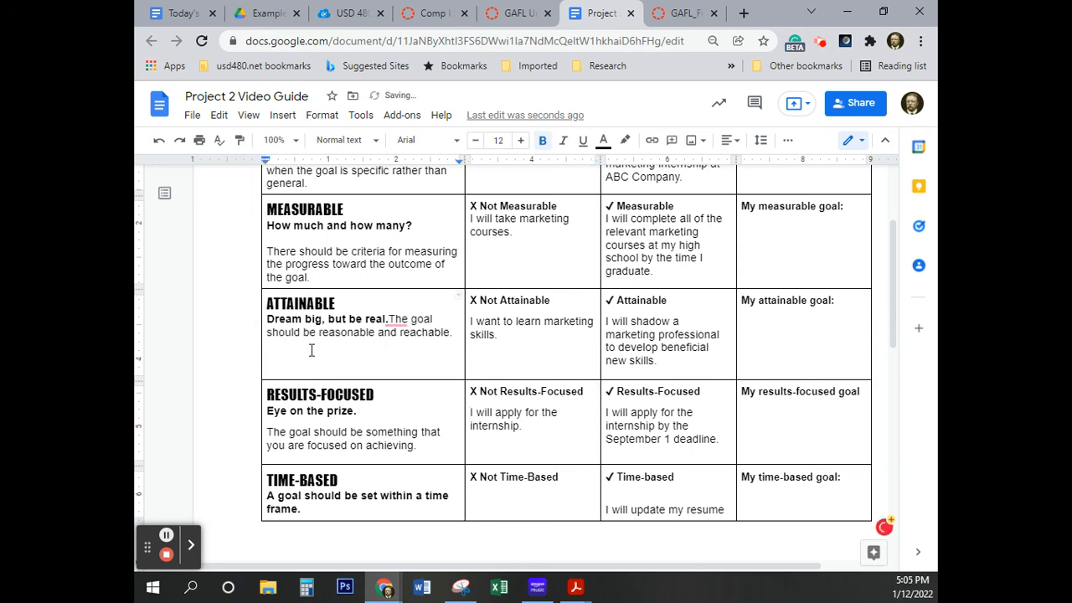
key(Return)
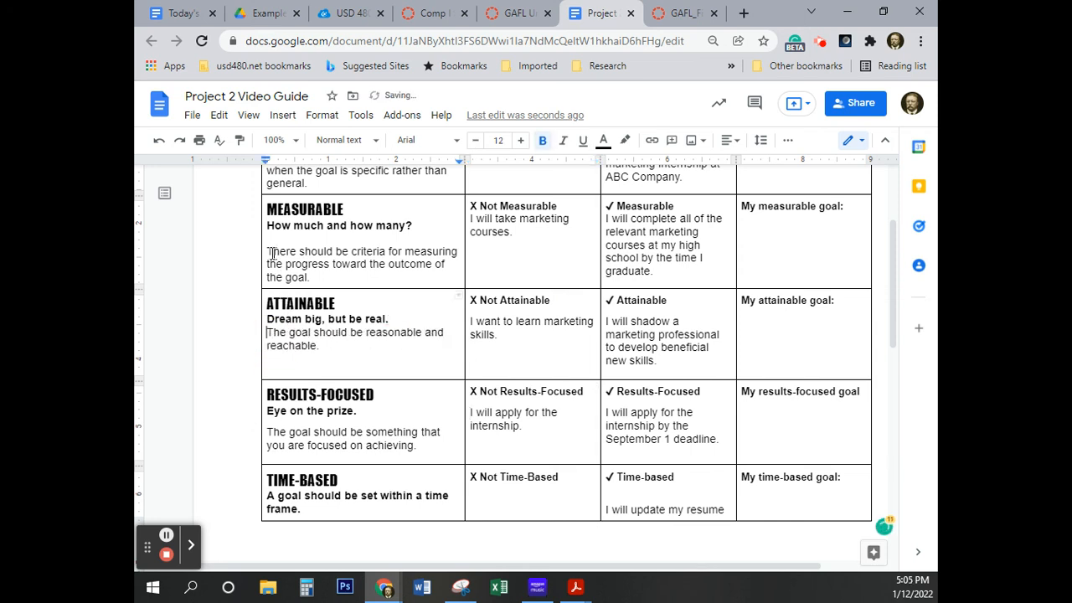
click(267, 252)
key(BackSpace)
key(Return)
key(BackSpace)
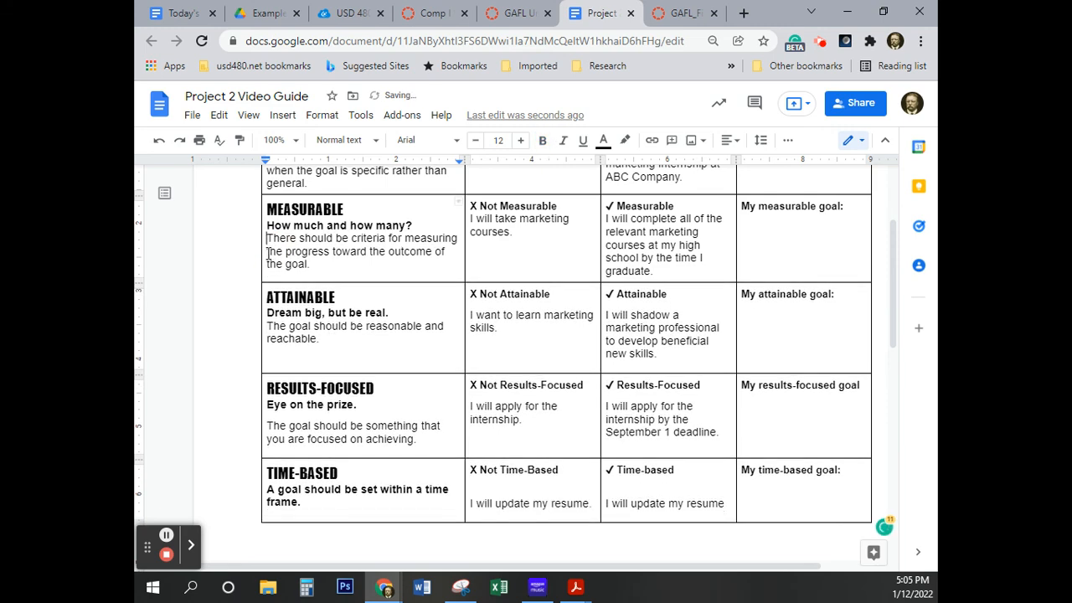
Remove the blank line above "There is a greater chance of success" in the SPECIFIC row
scroll(267, 257, up, 2)
click(268, 314)
key(BackSpace)
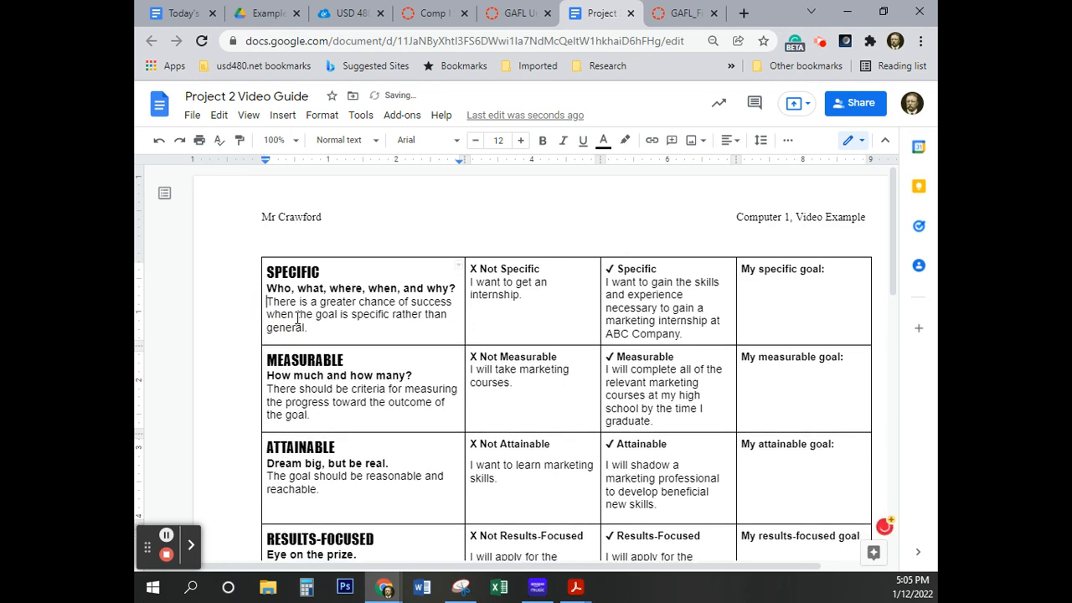
Join the column 1 descriptions in the RESULTS-FOCUSED and TIME-BASED rows onto the end of their bold sentences
scroll(295, 329, down, 2)
click(268, 421)
key(BackSpace)
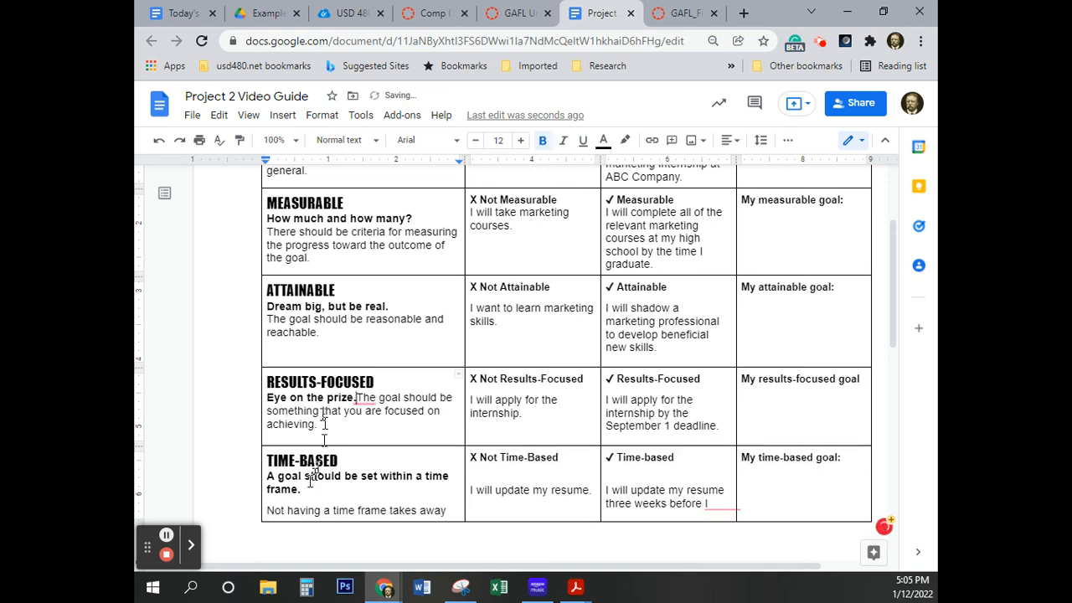
click(268, 511)
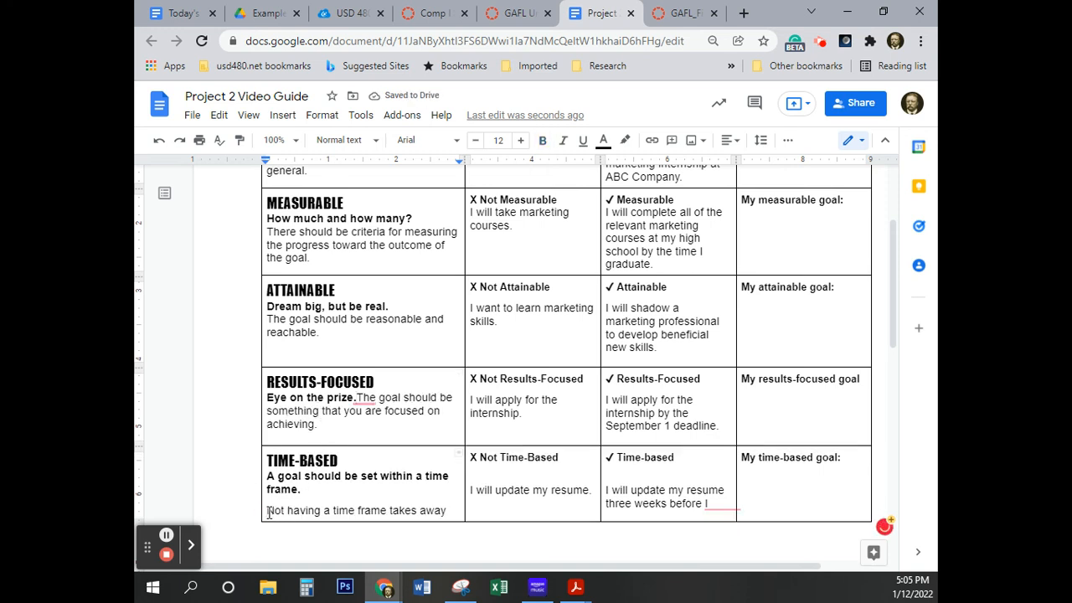
key(BackSpace)
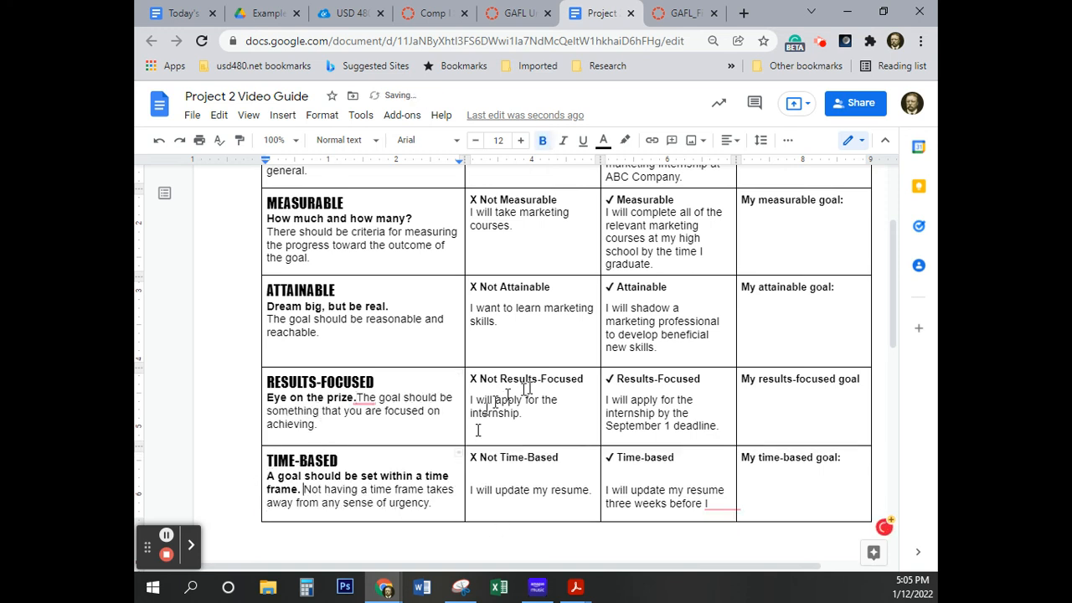
Remove the blank lines above the "I will update my resume" examples under "✓ Time-based" and "X Not Time-Based"
click(626, 361)
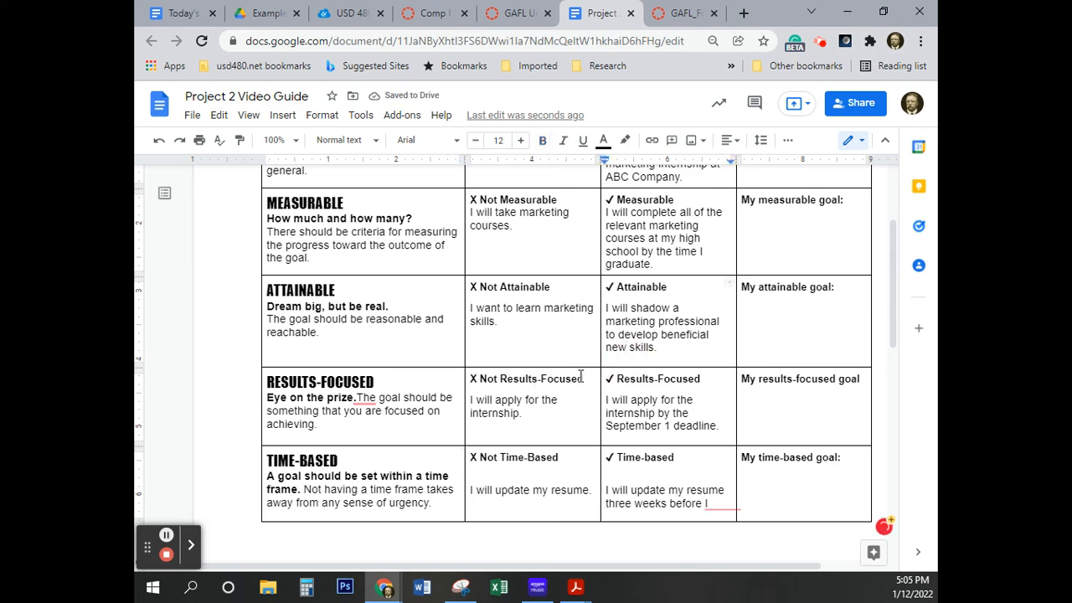
scroll(706, 497, down, 4)
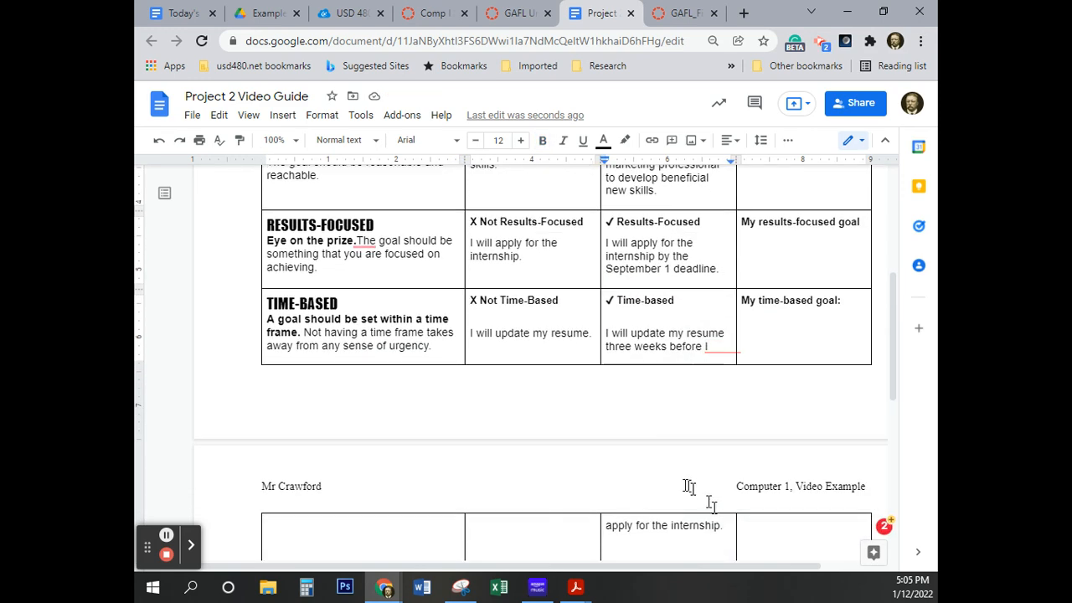
scroll(668, 480, up, 3)
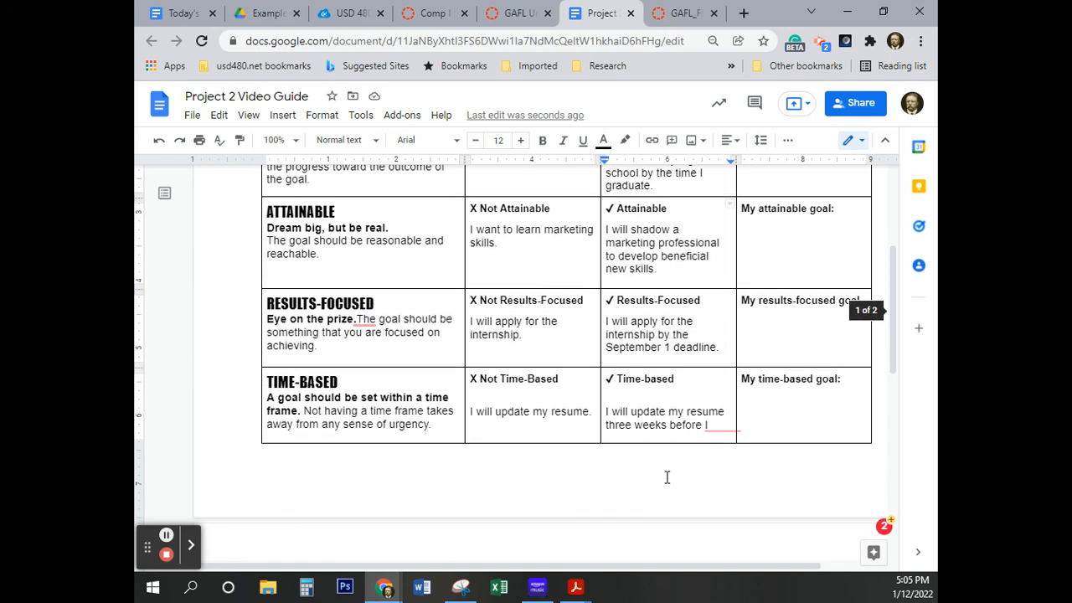
click(604, 412)
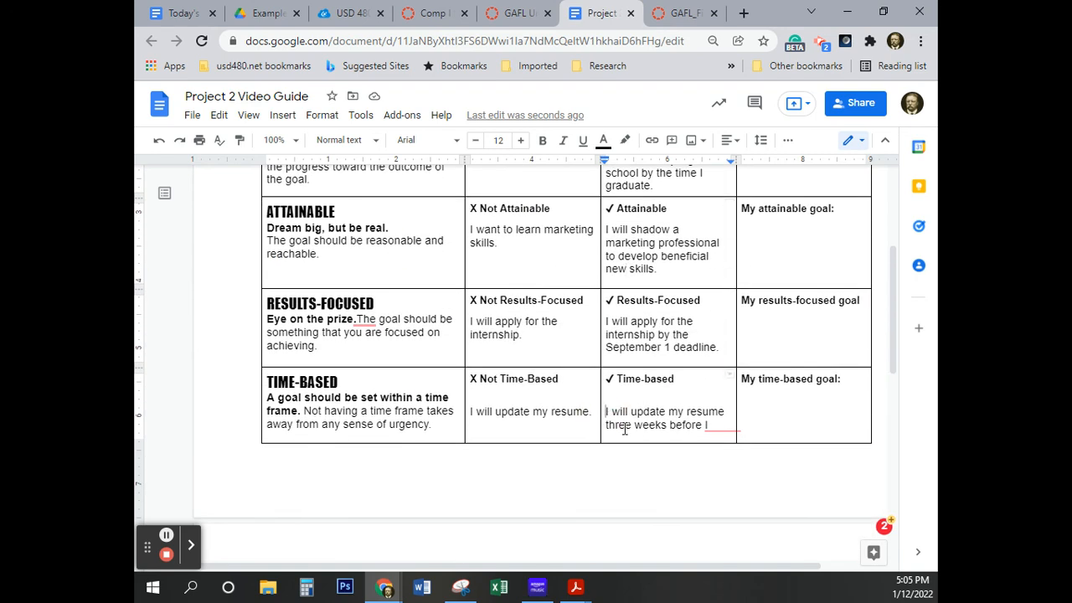
key(BackSpace)
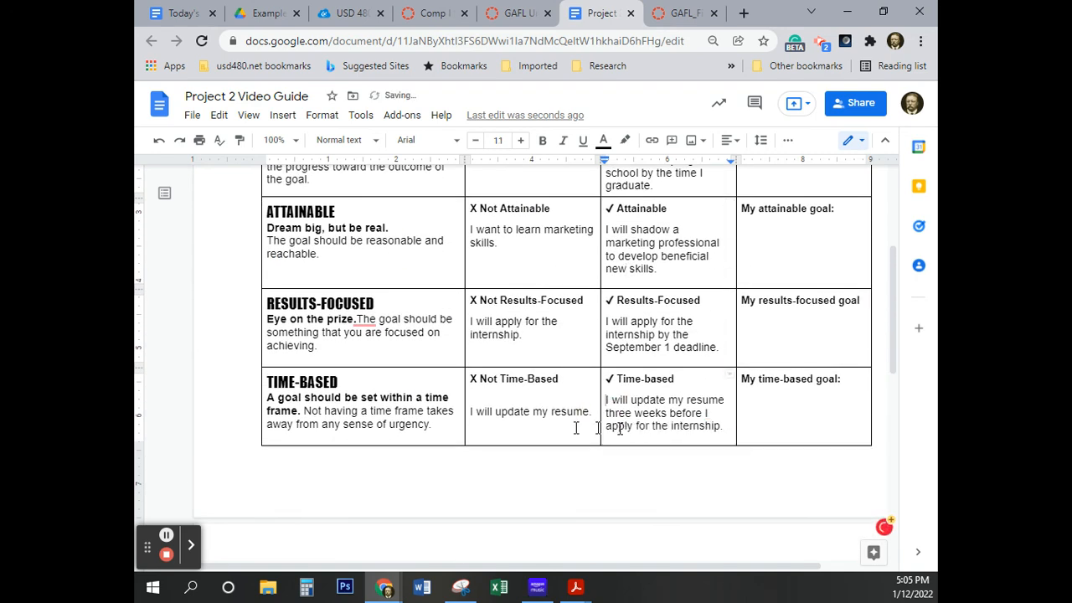
click(470, 412)
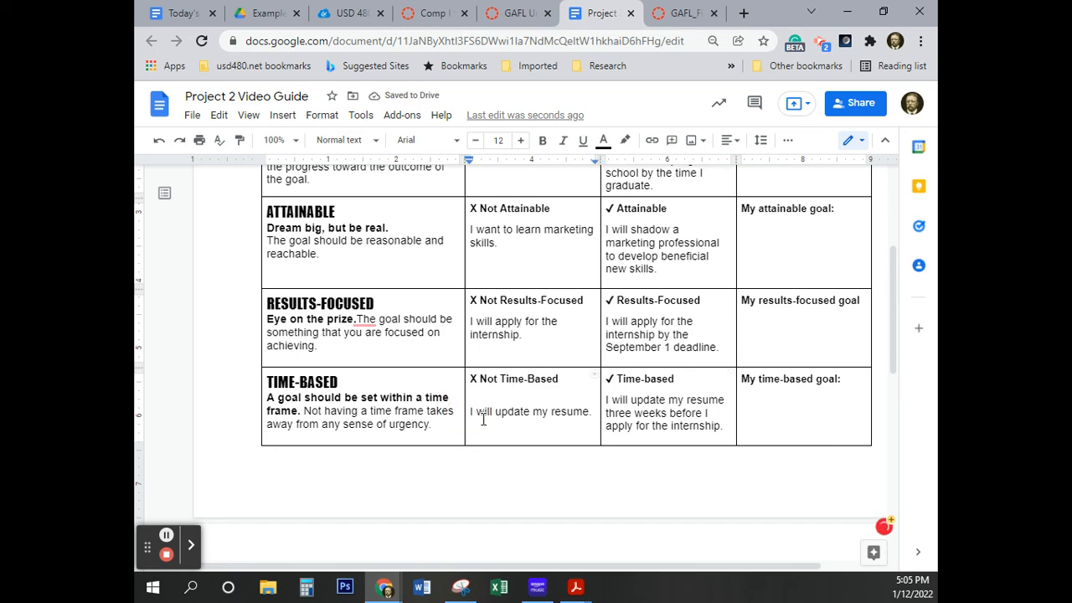
key(BackSpace)
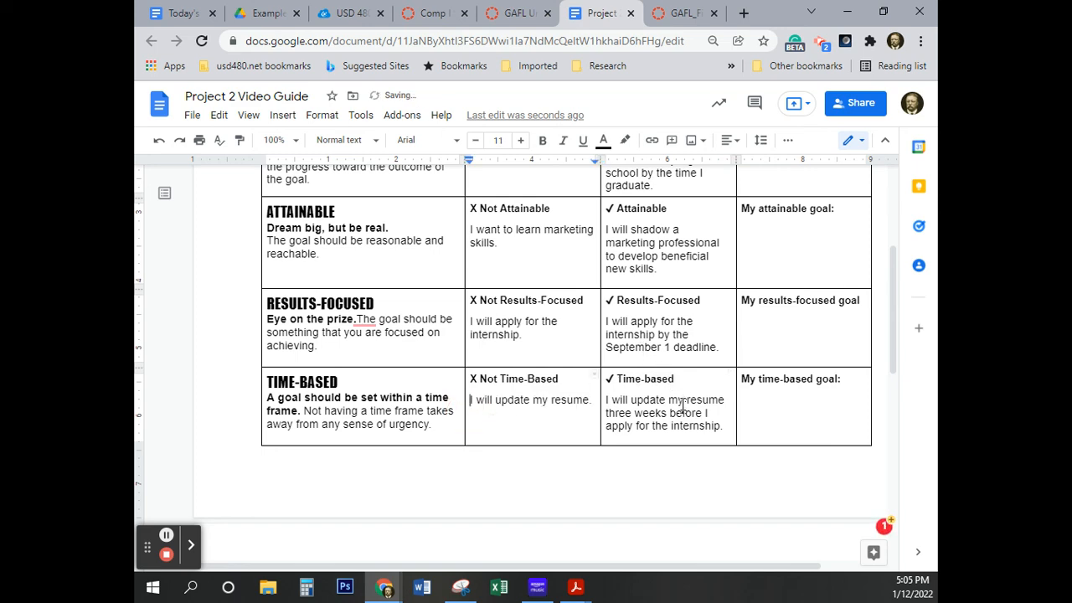
Close the gap between "X Not Attainable" and "I want to learn marketing skills." in the ATTAINABLE row
scroll(662, 360, down, 2)
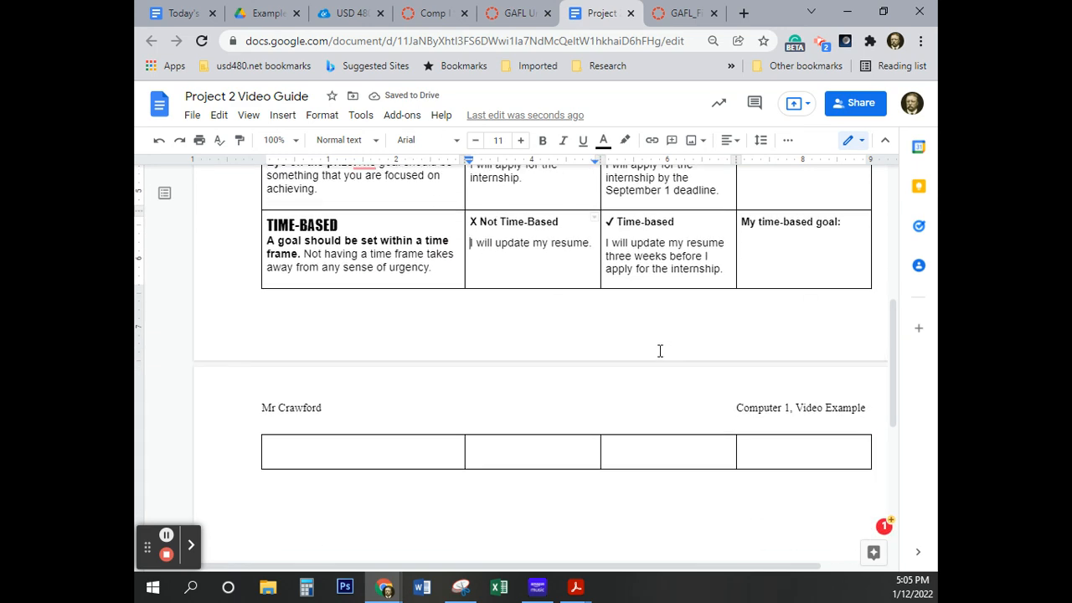
scroll(658, 352, up, 1)
scroll(659, 349, down, 5)
scroll(661, 346, up, 5)
scroll(510, 423, up, 5)
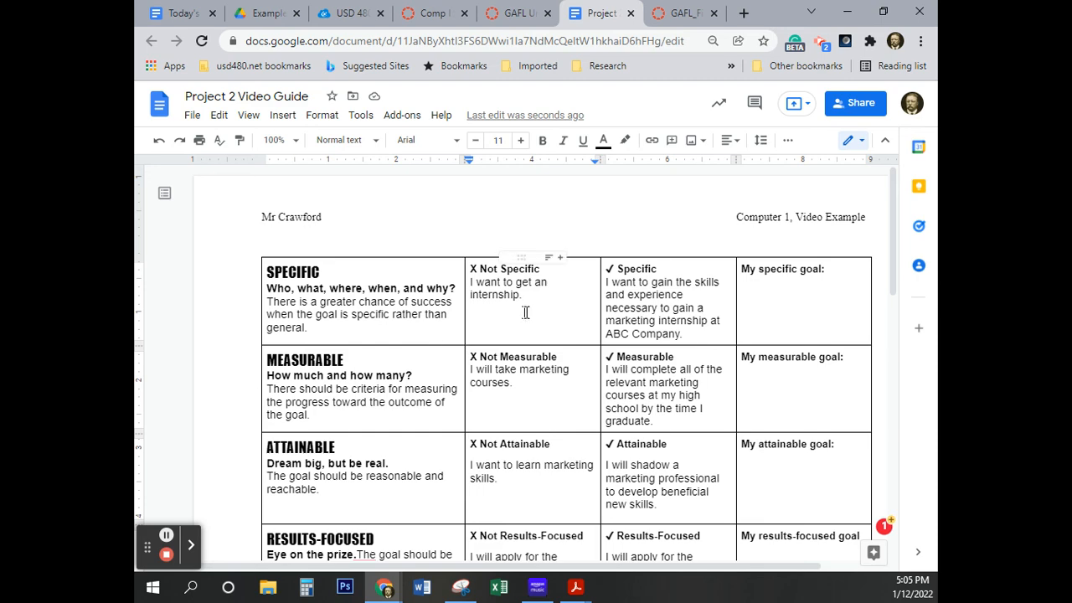
scroll(524, 315, down, 2)
scroll(567, 314, up, 2)
key(BackSpace)
key(BackSpace)
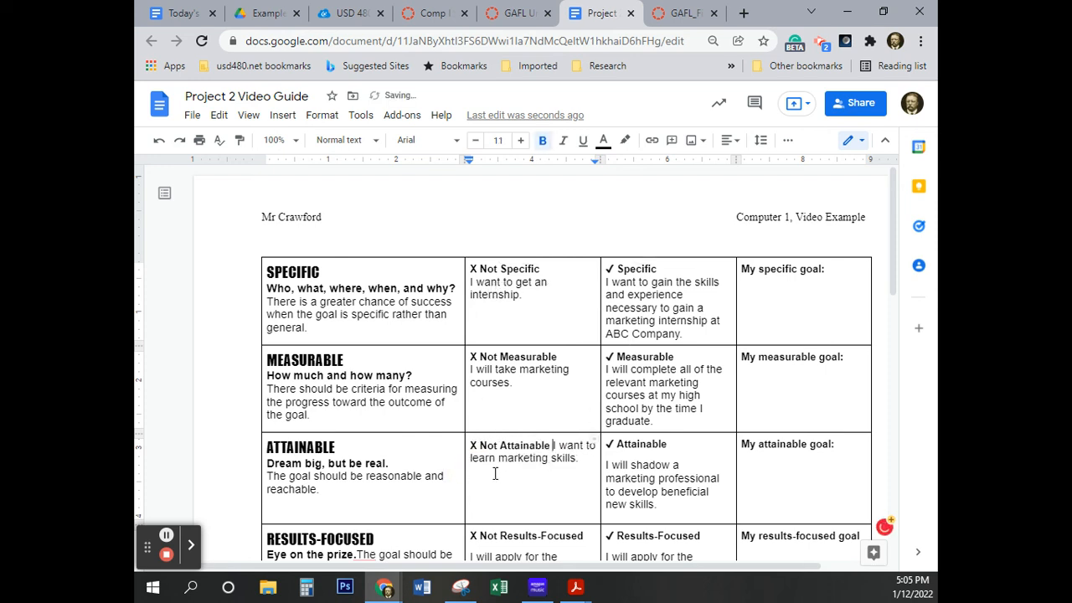
key(Return)
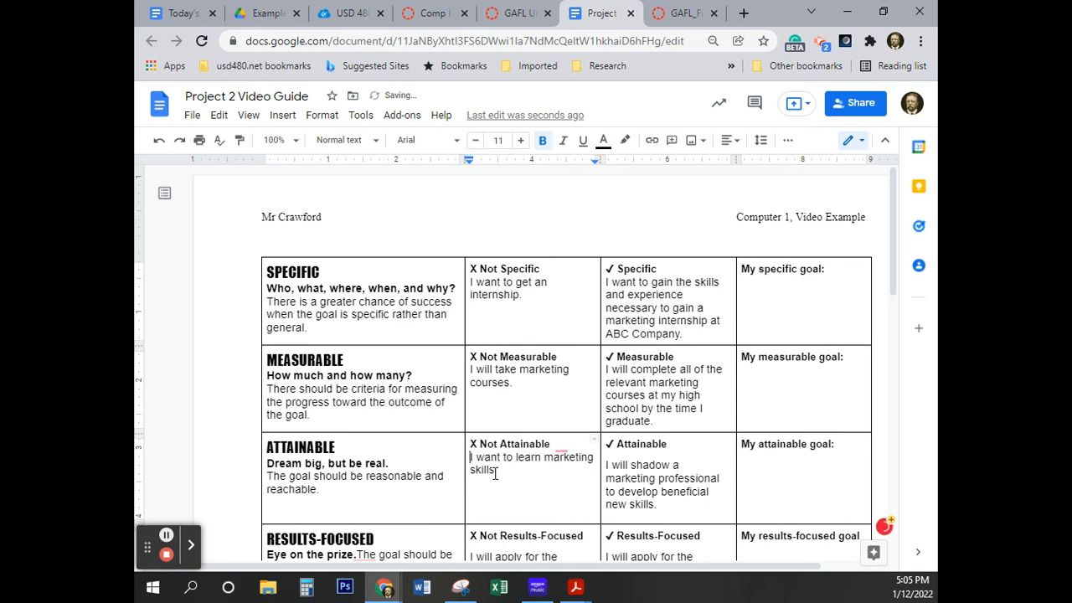
Move "I will shadow a marketing professional" directly below "✓ Attainable", without the gap between them
click(605, 466)
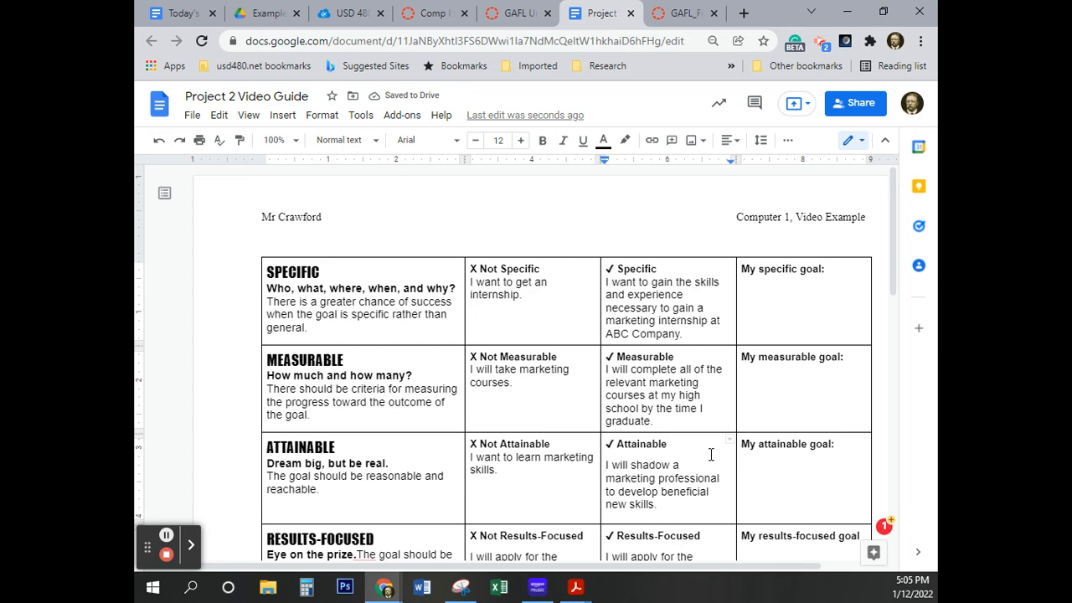
key(BackSpace)
key(BackSpace)
key(Return)
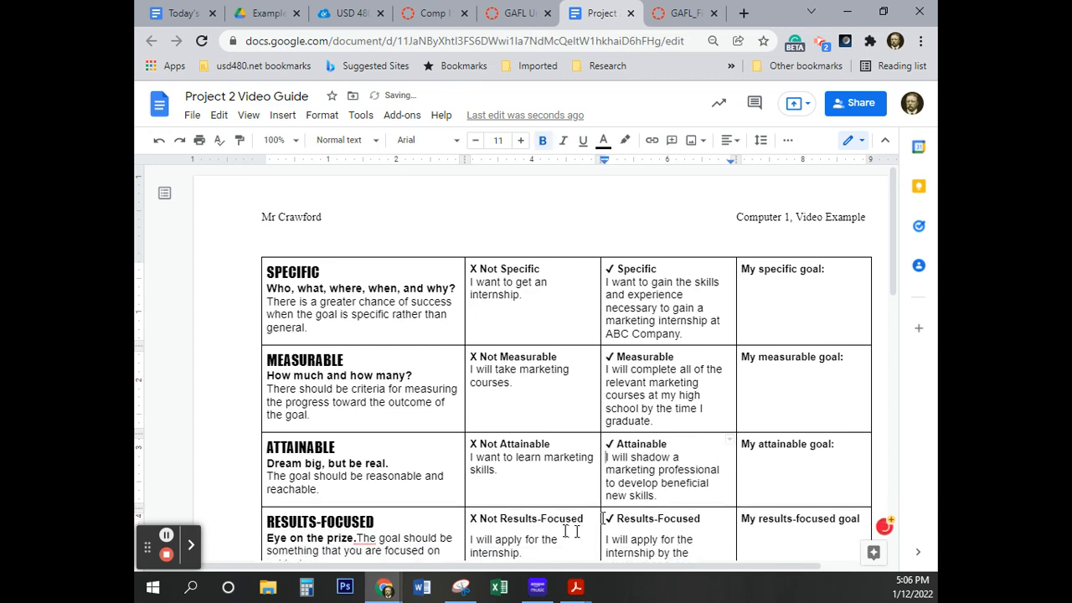
Close the gaps above the "I will apply for the internship" examples in columns 2 and 3 of the RESULTS-FOCUSED row
scroll(565, 526, down, 4)
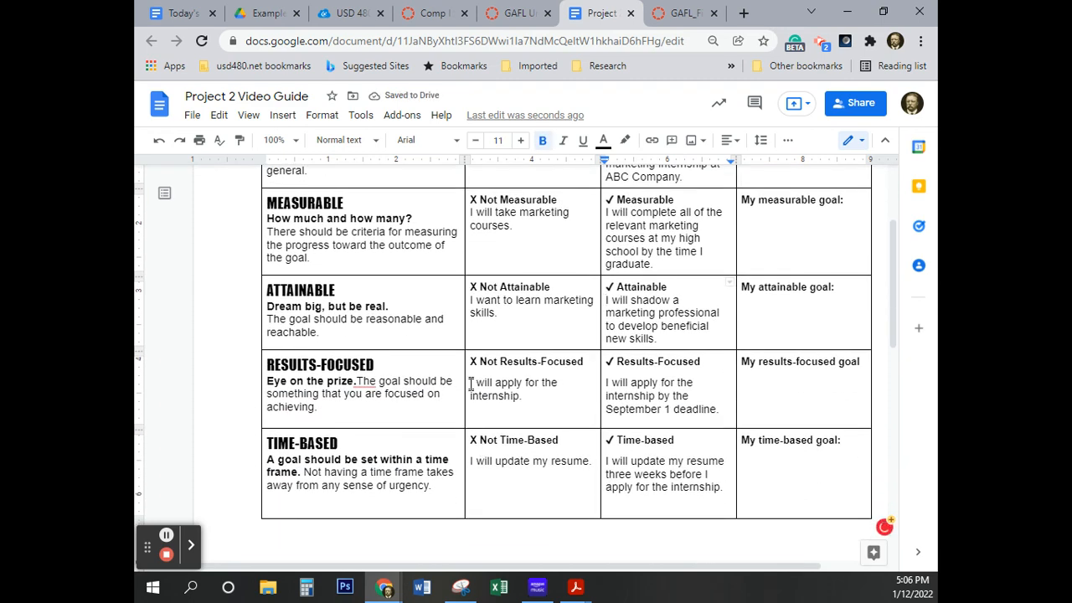
click(471, 384)
key(BackSpace)
key(BackSpace)
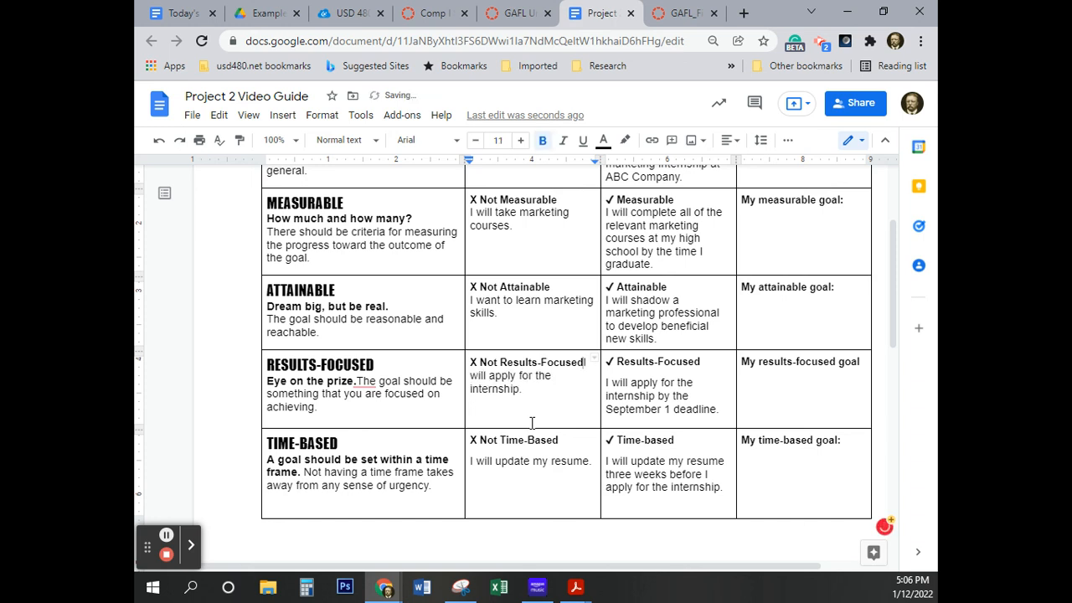
key(Return)
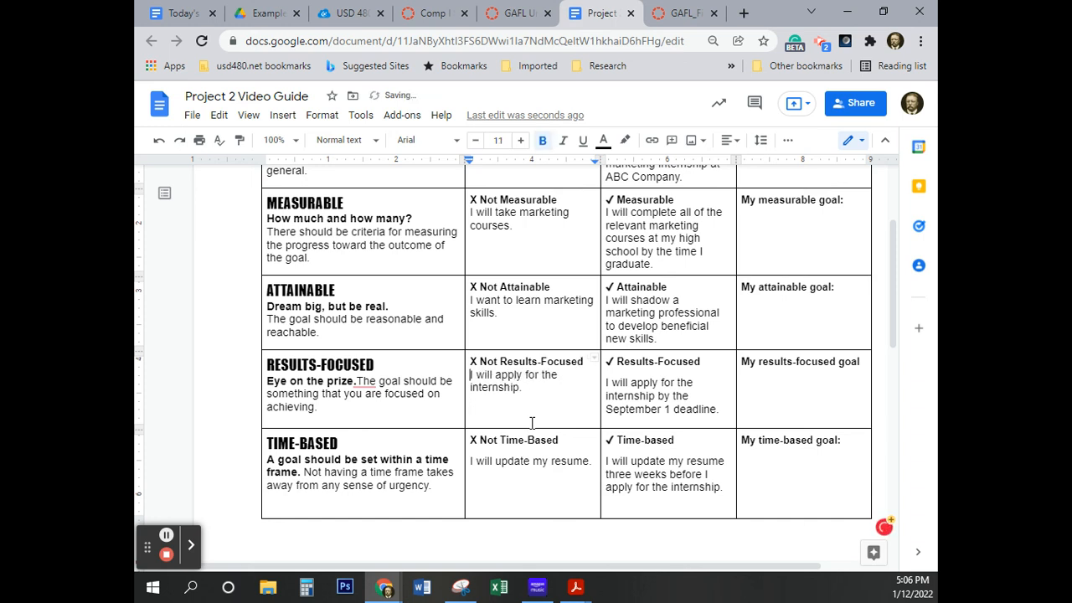
click(606, 382)
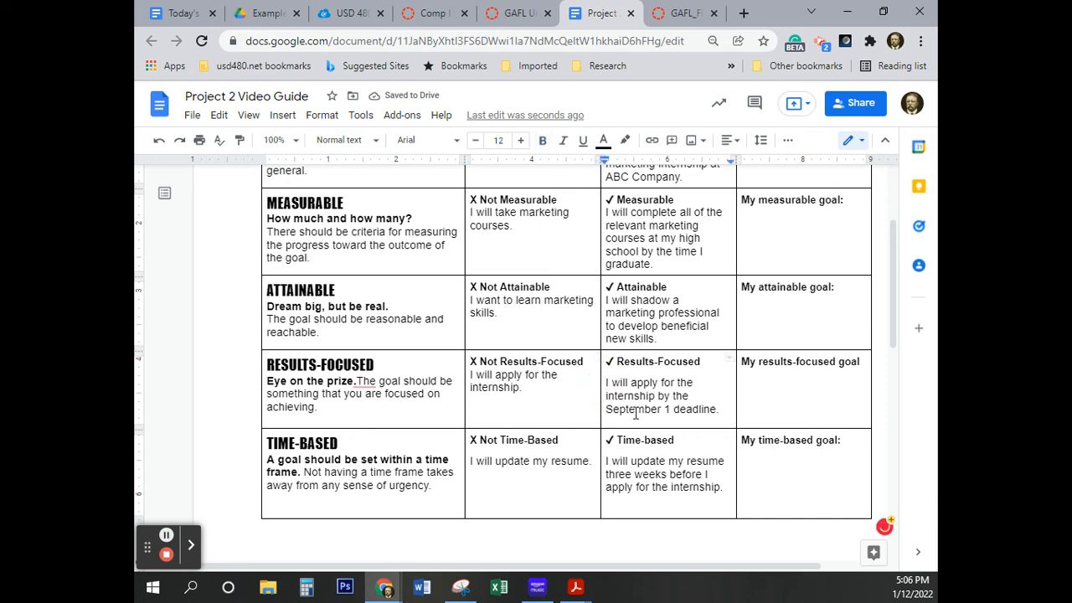
key(BackSpace)
key(Return)
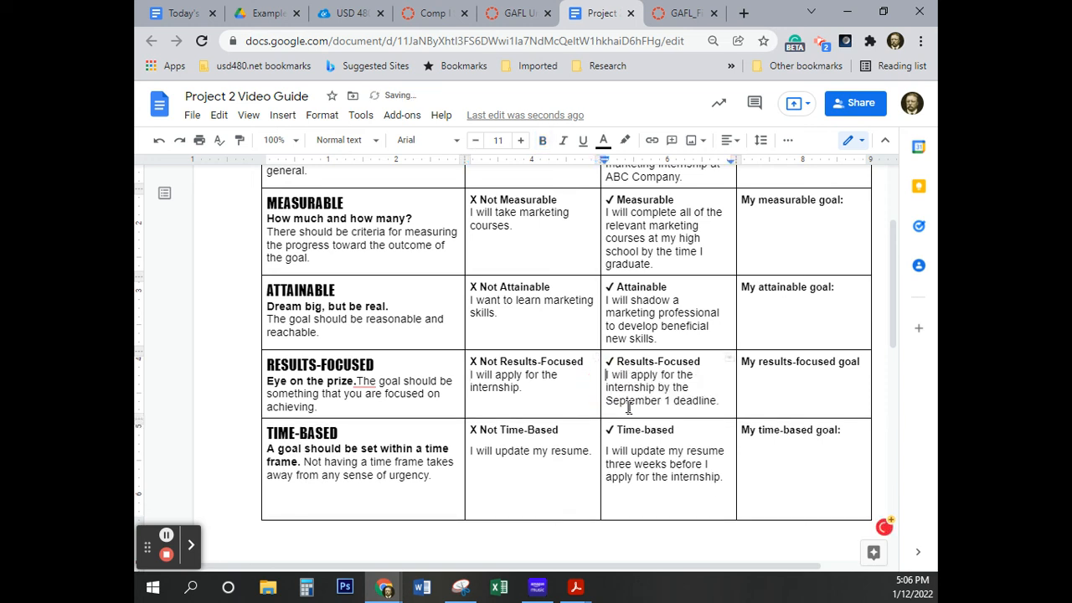
Close the gaps above the "I will update my resume" examples in columns 2 and 3 of the TIME-BASED row
click(474, 450)
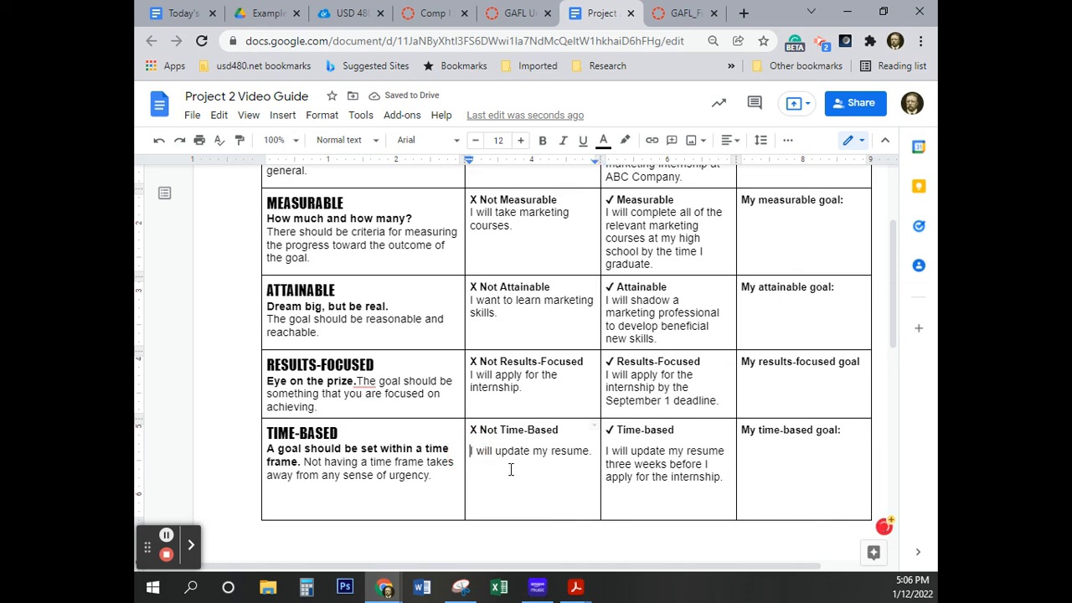
key(BackSpace)
key(Return)
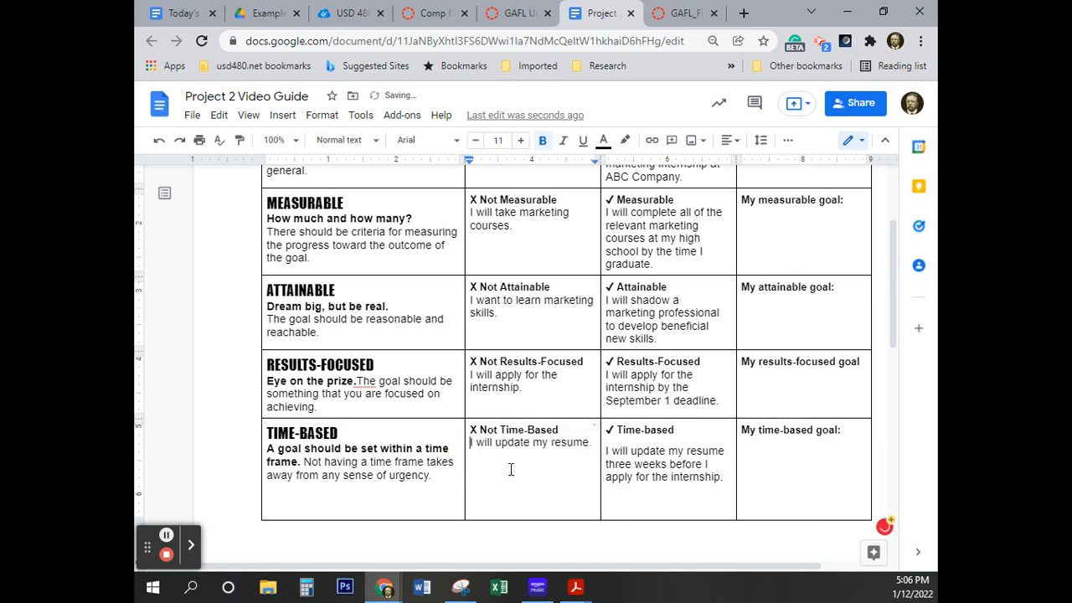
click(605, 452)
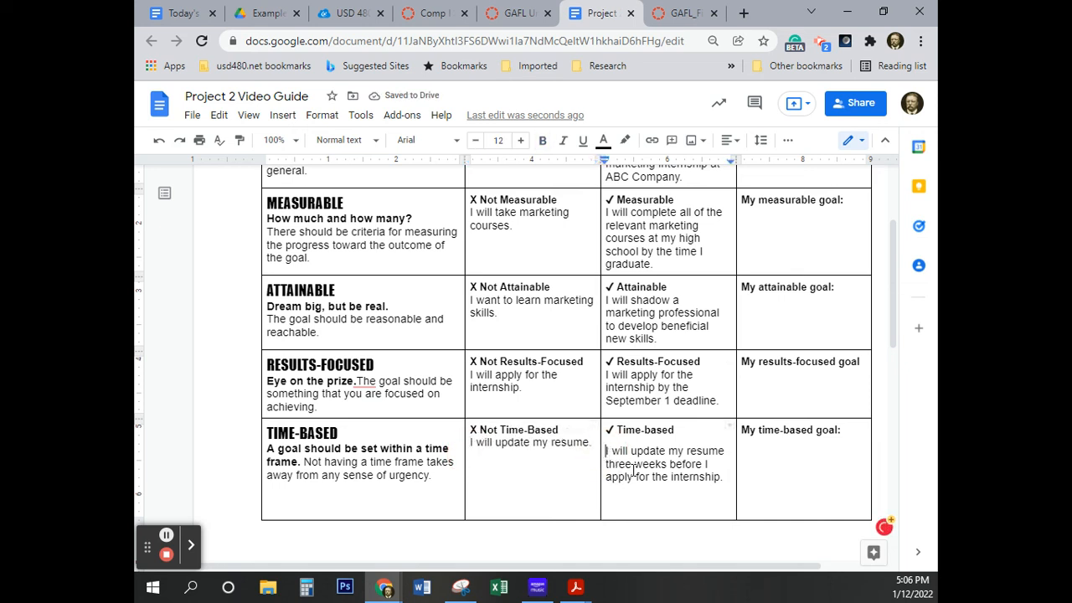
key(BackSpace)
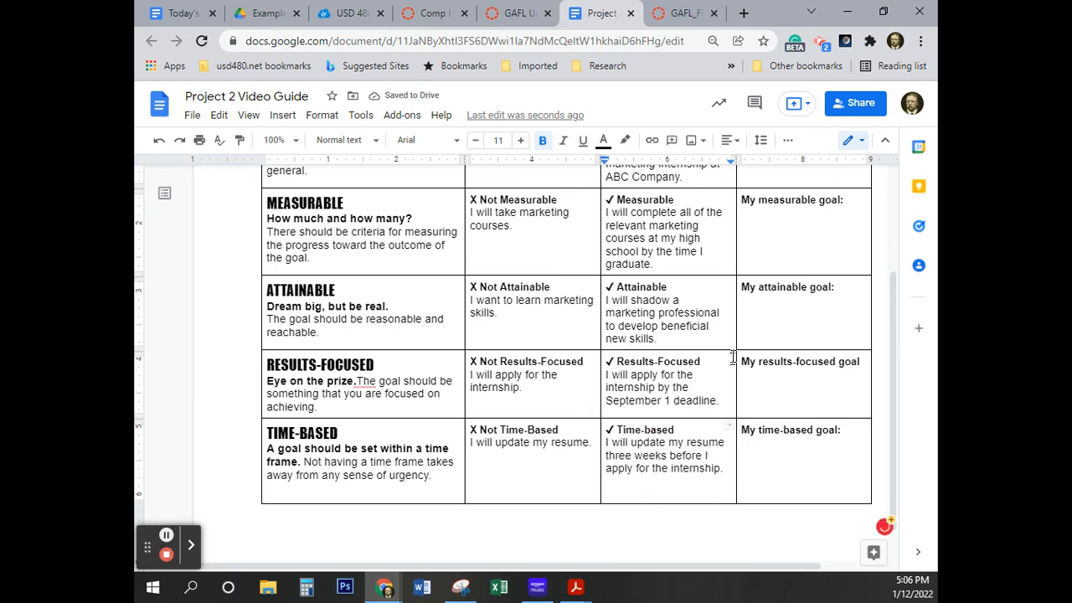
Look over the table and check the remaining project instructions in the GAFL Financial Literacy eText PDF
scroll(732, 356, up, 1)
scroll(732, 356, up, 3)
scroll(698, 325, down, 4)
click(674, 13)
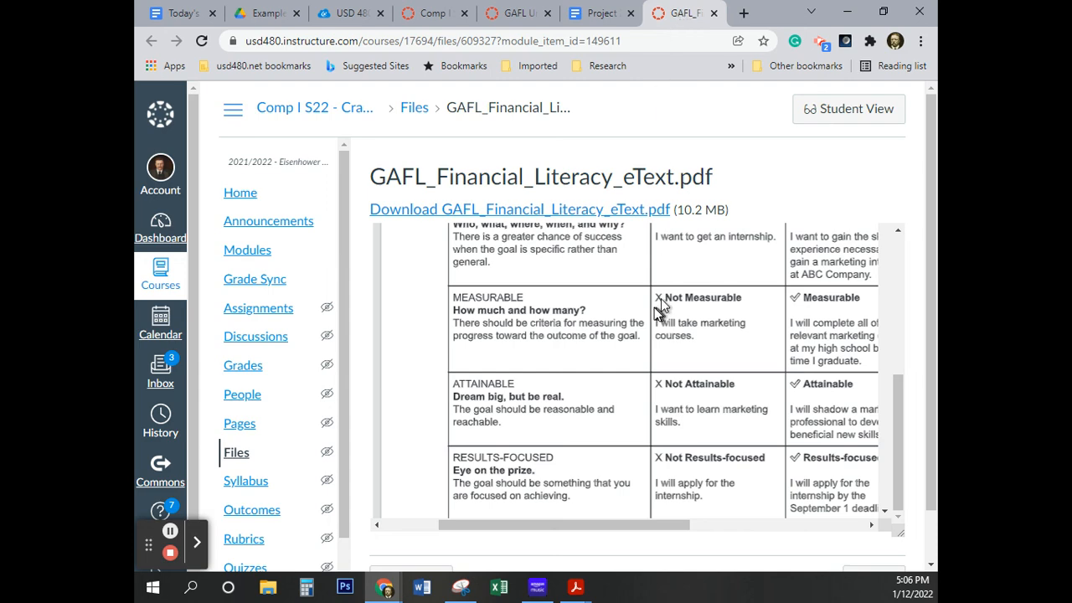
scroll(655, 304, down, 1)
scroll(704, 377, up, 10)
scroll(703, 383, up, 3)
scroll(705, 373, down, 1)
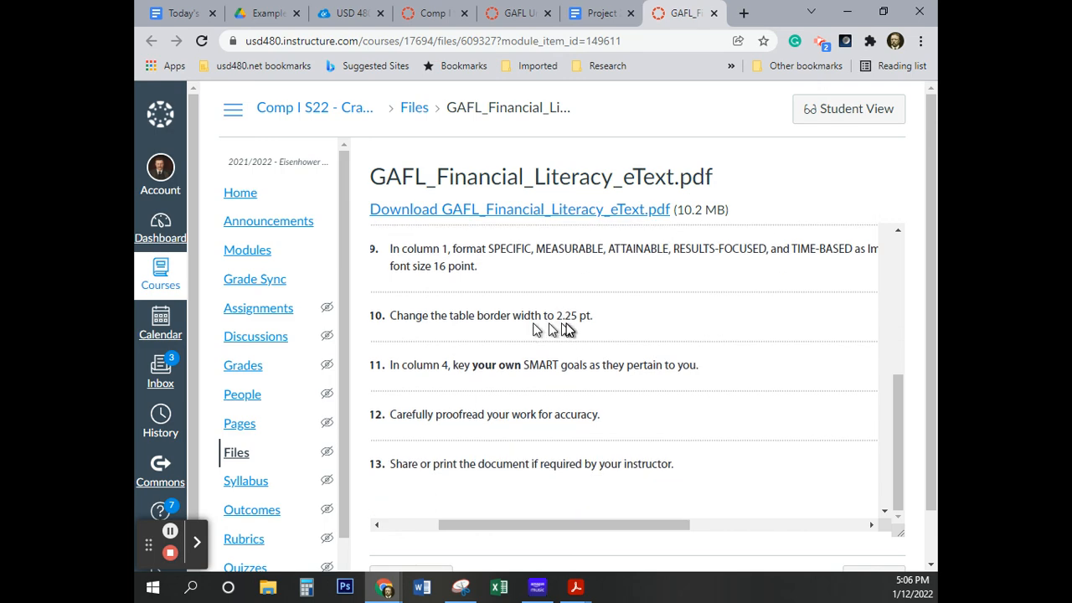
Back in the Project 2 document, set the table border width to 2.25 pt
click(603, 13)
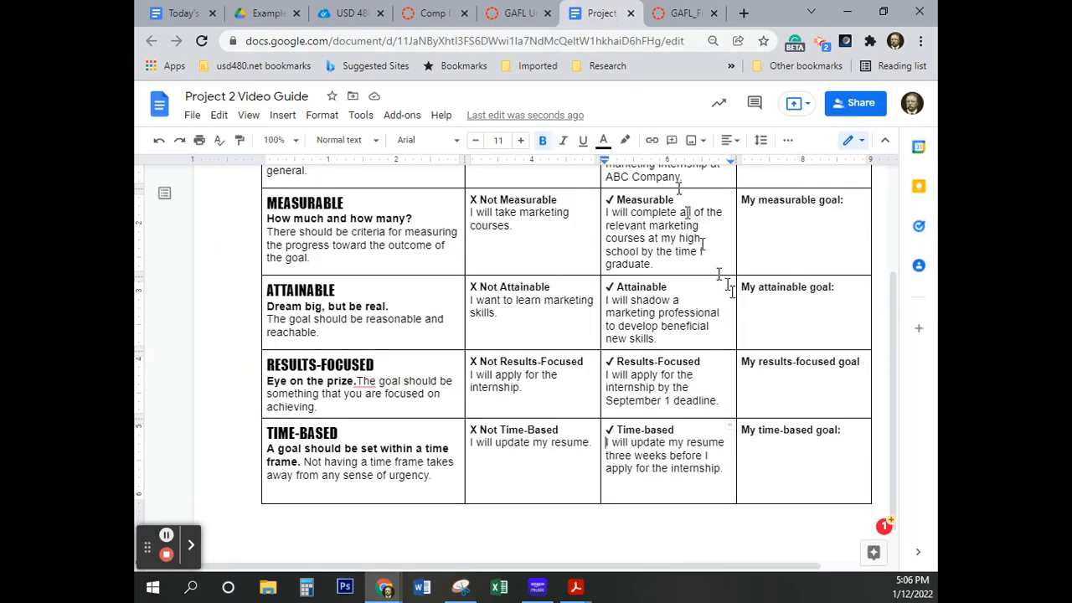
right_click(567, 272)
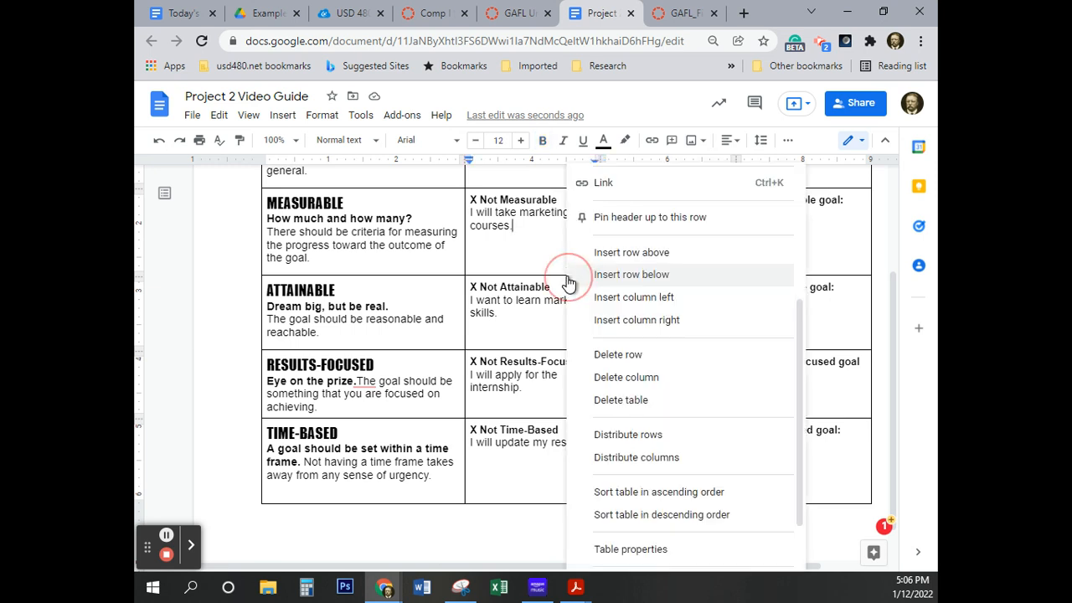
click(664, 548)
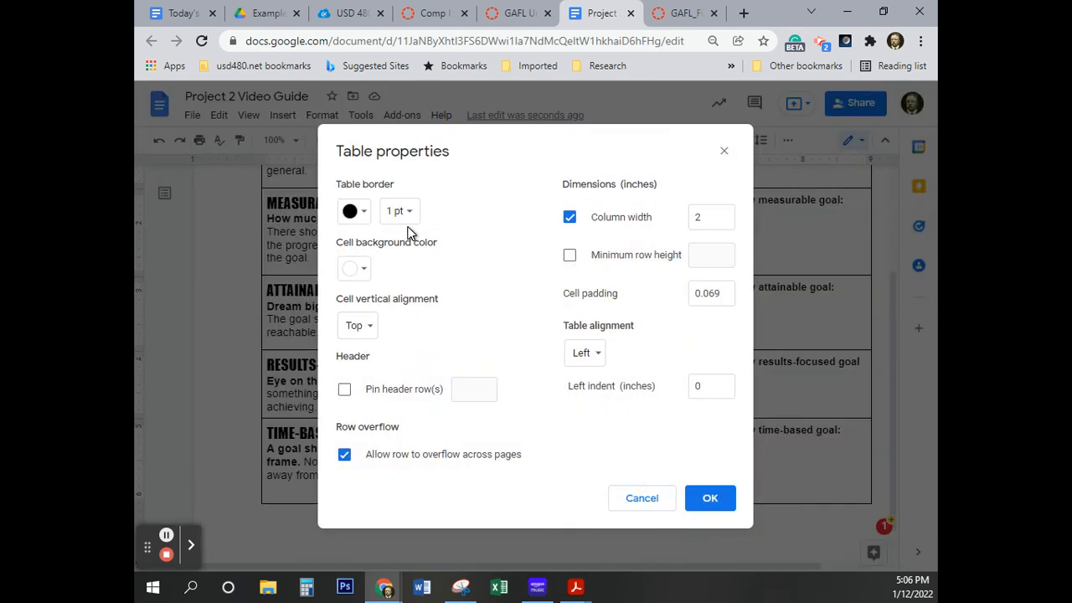
click(410, 213)
click(411, 213)
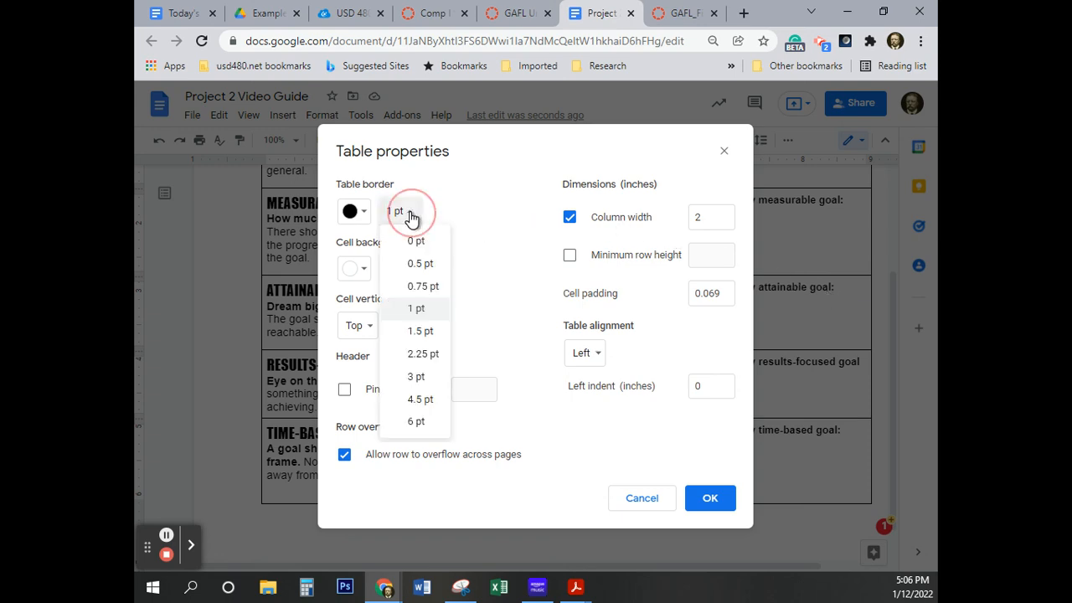
click(422, 355)
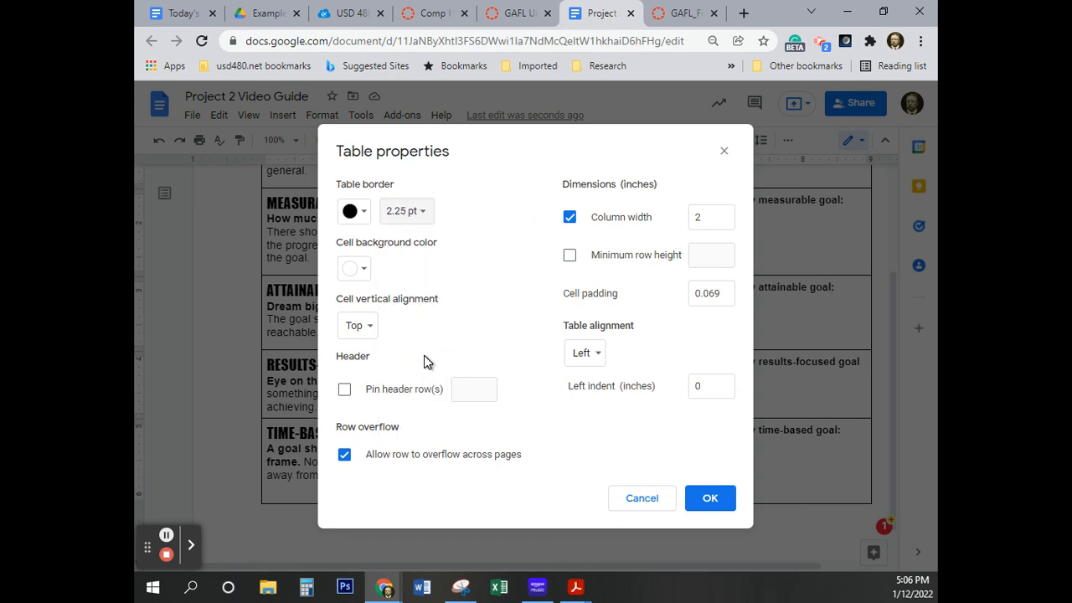
click(715, 501)
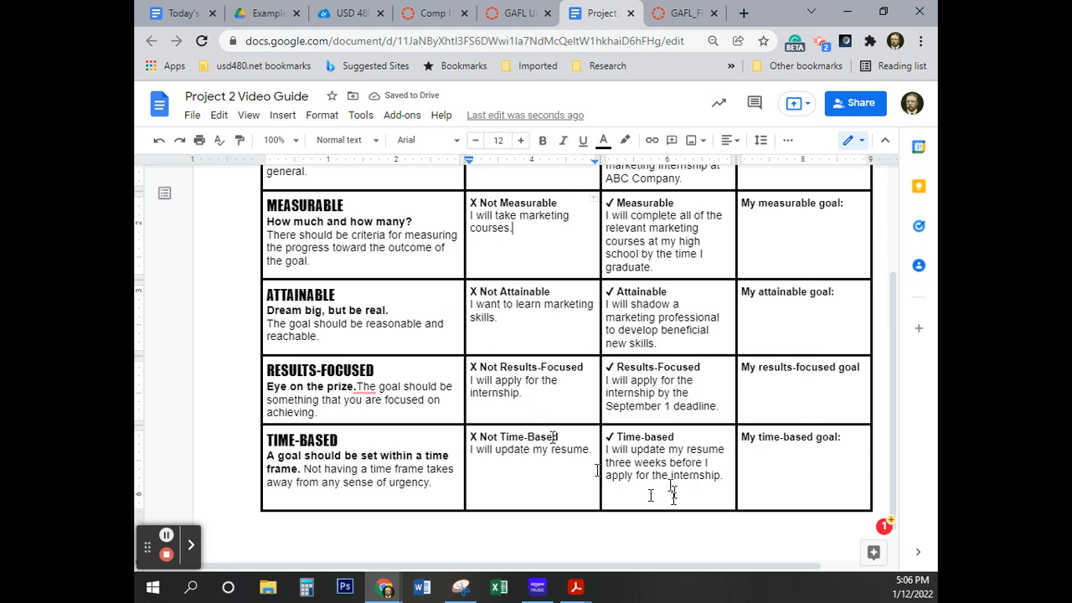
Try adding a blank line above the column 3 examples in the SPECIFIC, MEASURABLE and ATTAINABLE rows
scroll(636, 477, up, 1)
scroll(624, 465, down, 2)
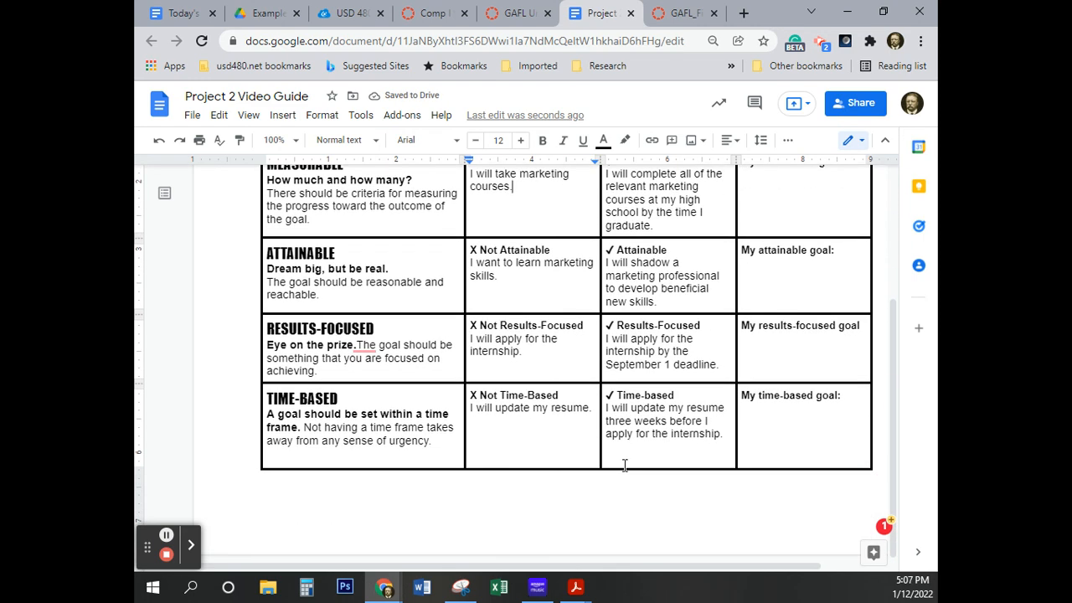
scroll(623, 465, up, 4)
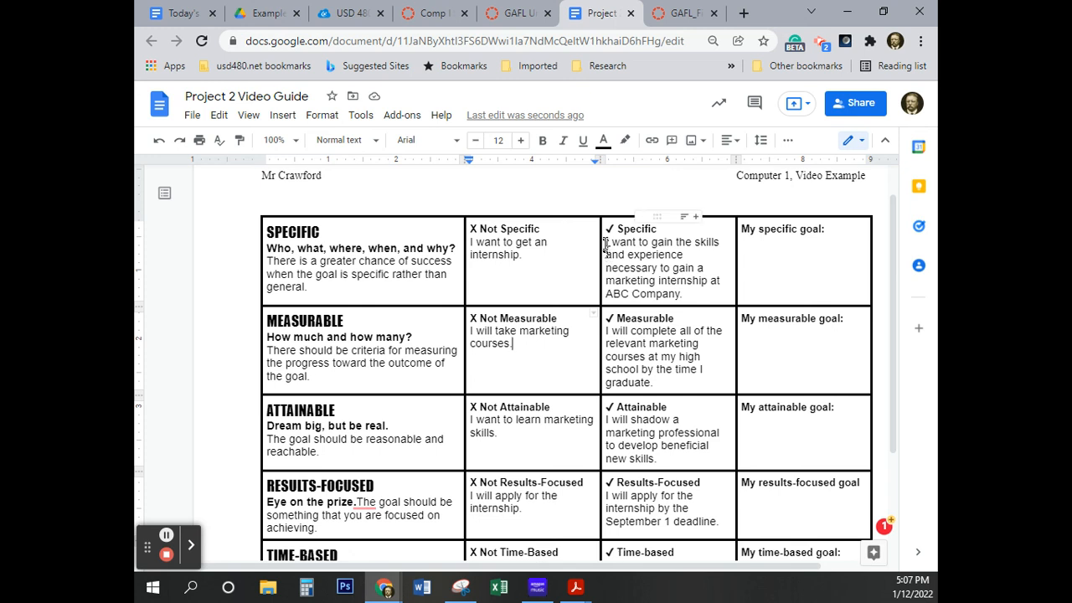
click(604, 243)
key(Return)
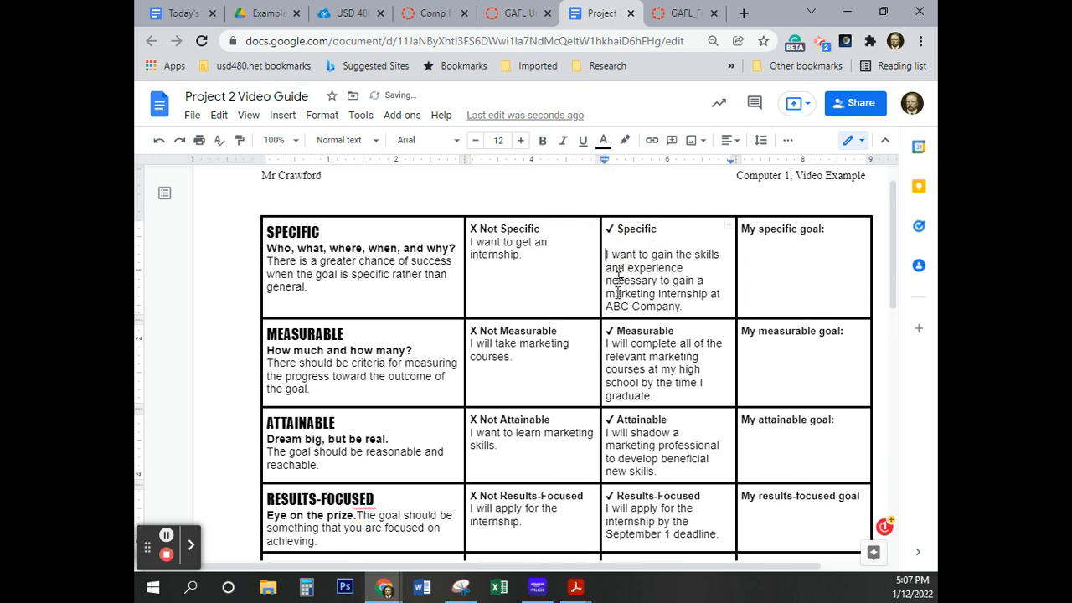
click(604, 343)
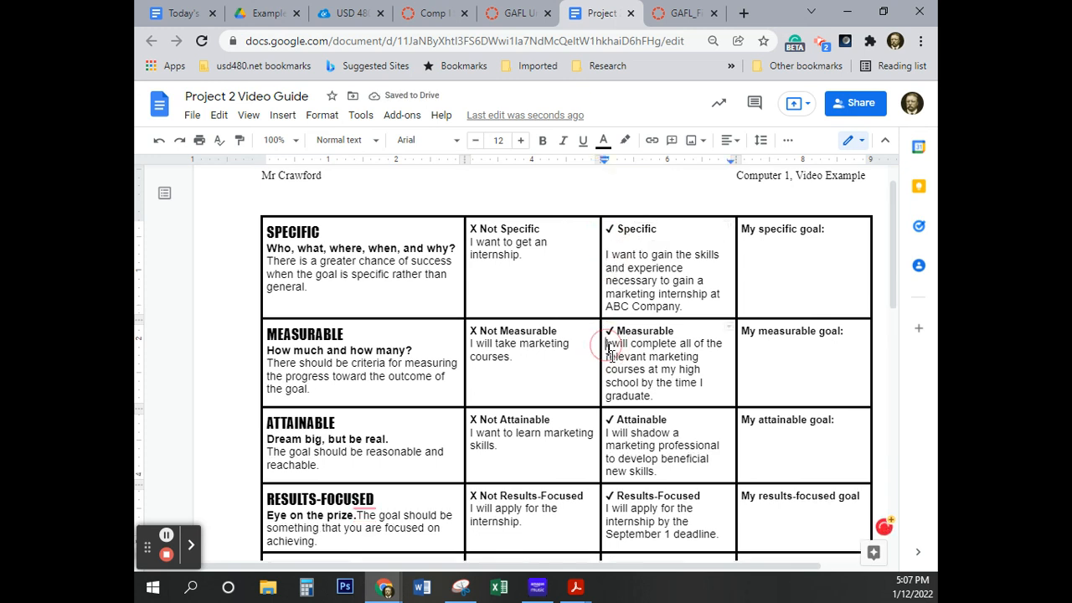
key(Return)
click(606, 445)
key(Return)
scroll(621, 501, down, 2)
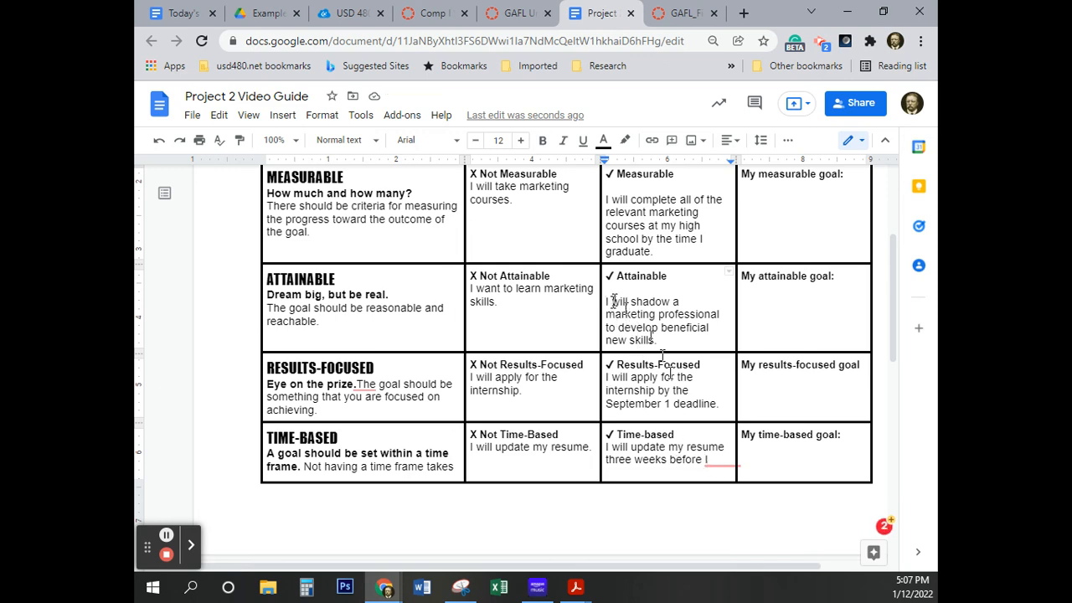
scroll(715, 473, down, 2)
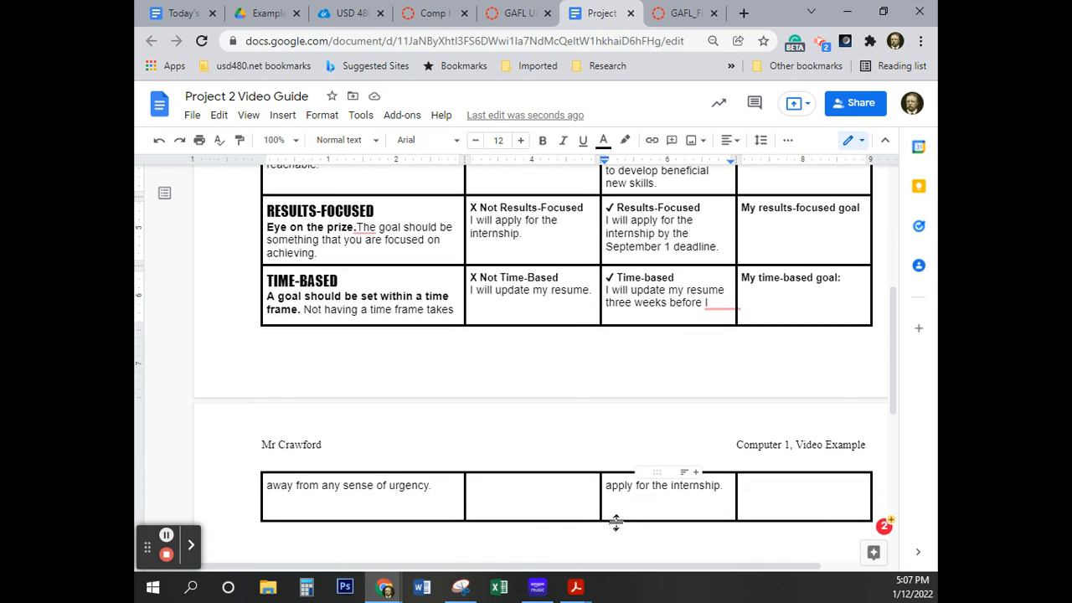
Remove the blank lines added above the column 3 examples in the ATTAINABLE, MEASURABLE and SPECIFIC rows
scroll(712, 459, up, 2)
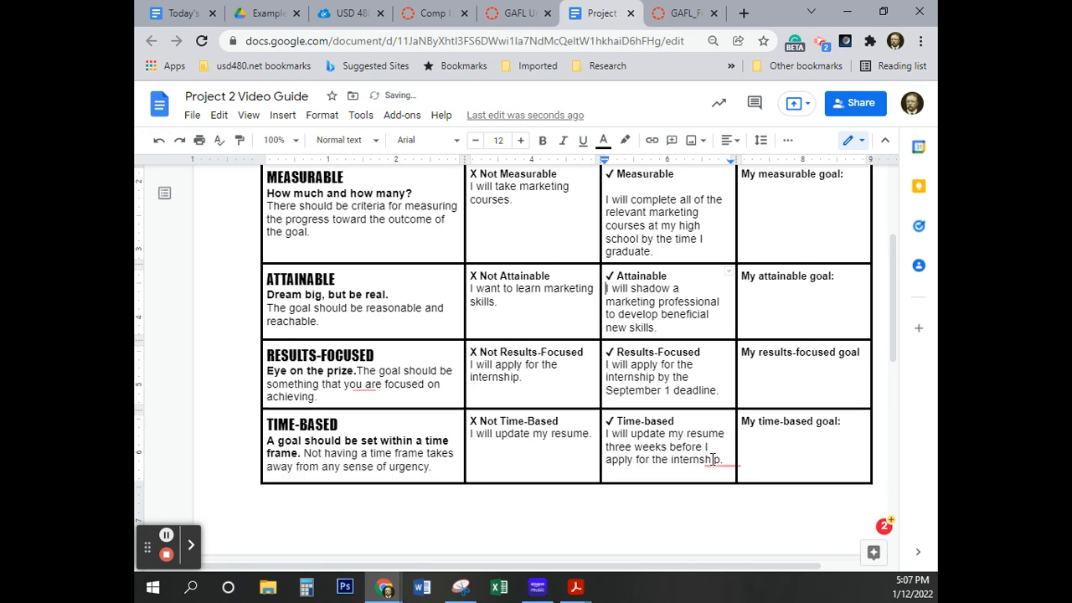
scroll(710, 456, up, 3)
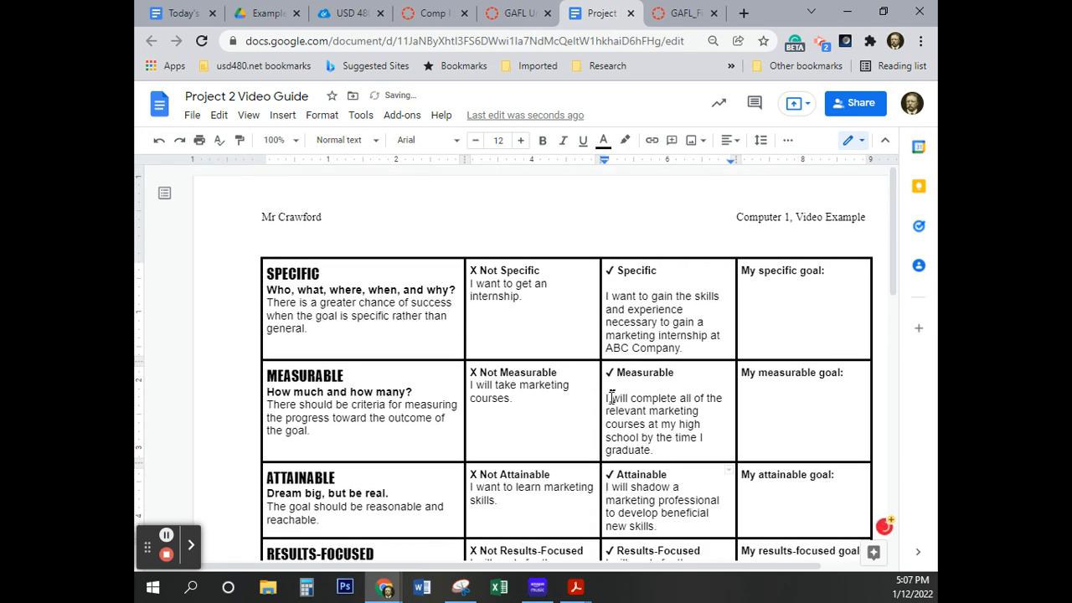
click(607, 397)
key(BackSpace)
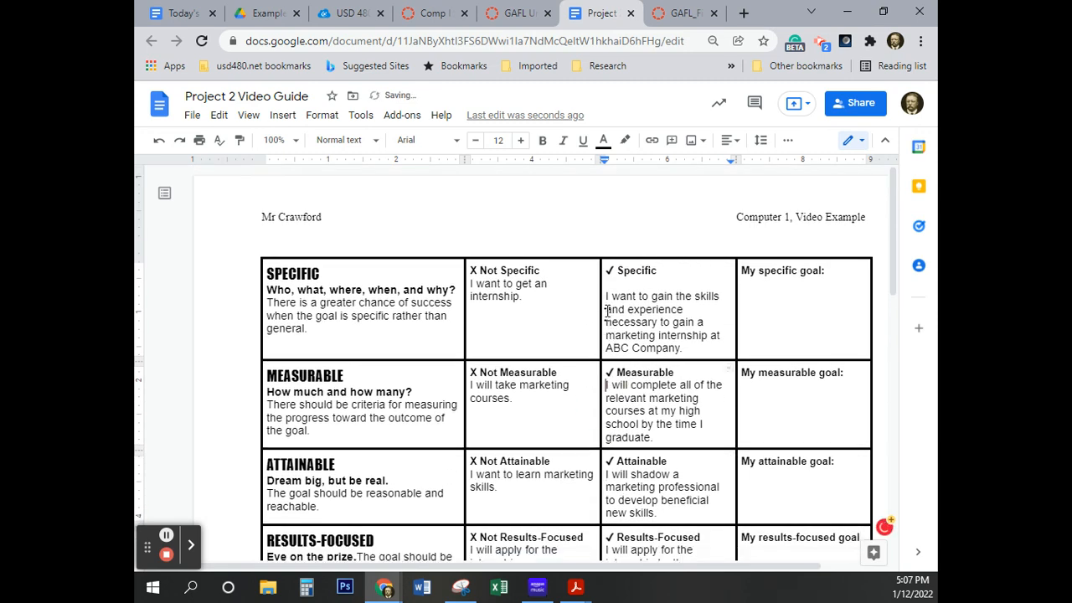
key(BackSpace)
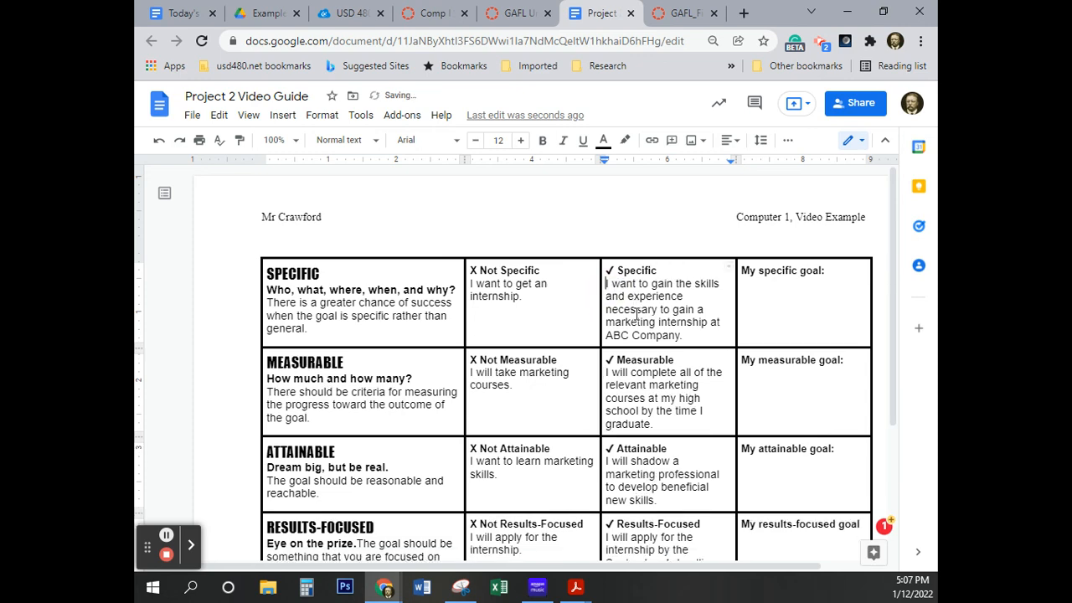
In the RESULTS-FOCUSED row, accept the space correction after "Eye on the prize." and start its description on a new line
scroll(558, 370, down, 3)
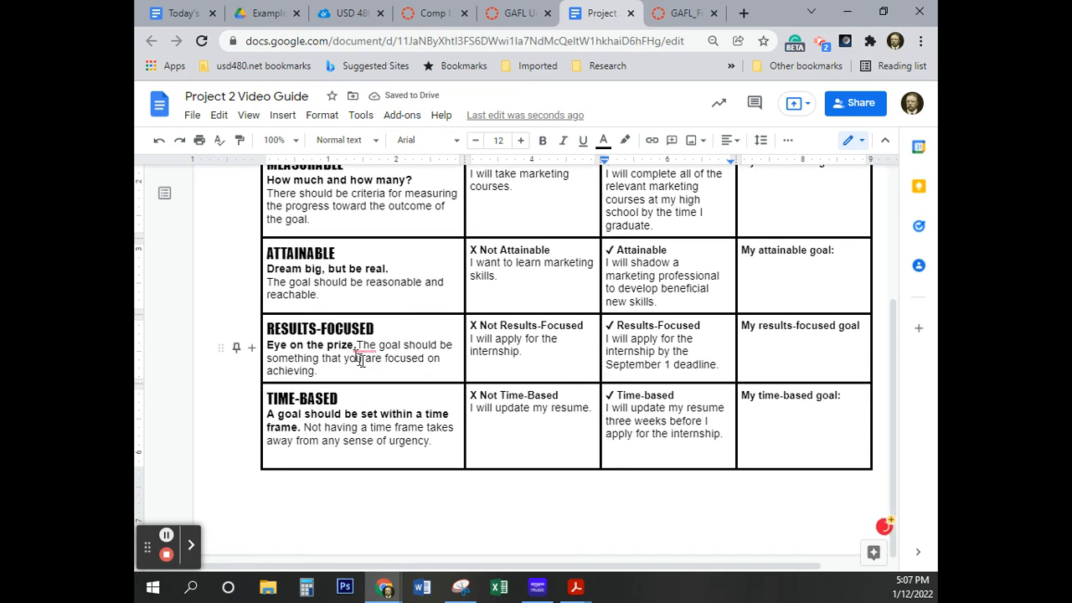
mouse_move(367, 347)
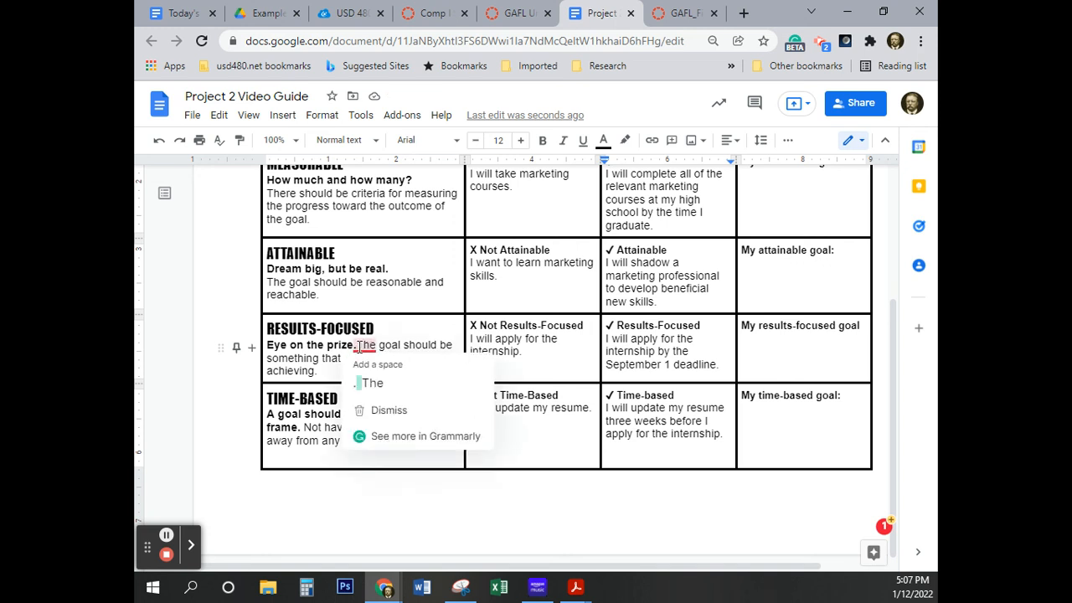
click(372, 383)
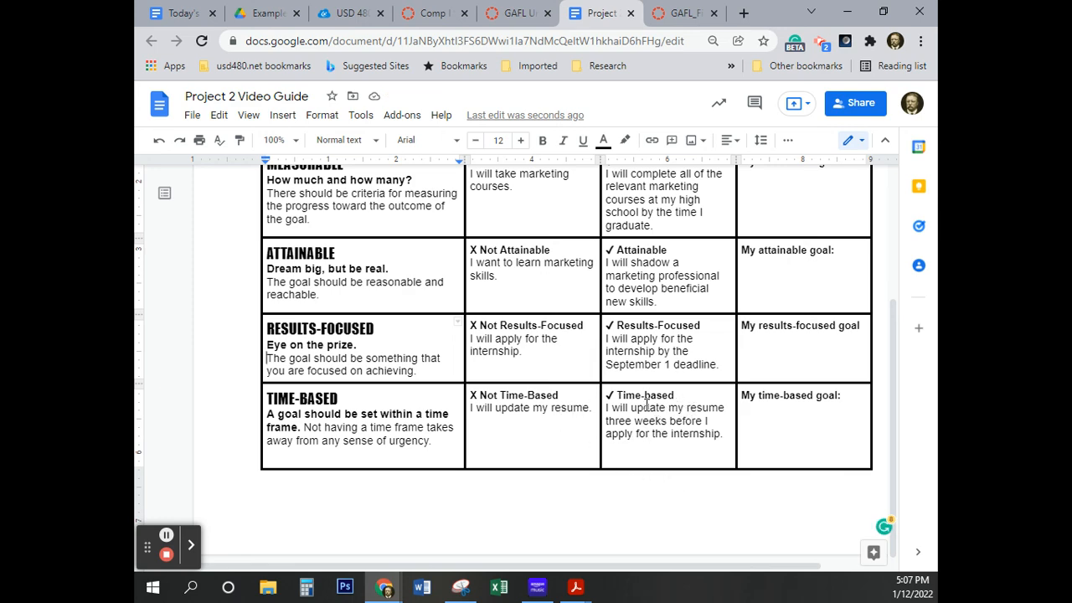
scroll(647, 406, up, 5)
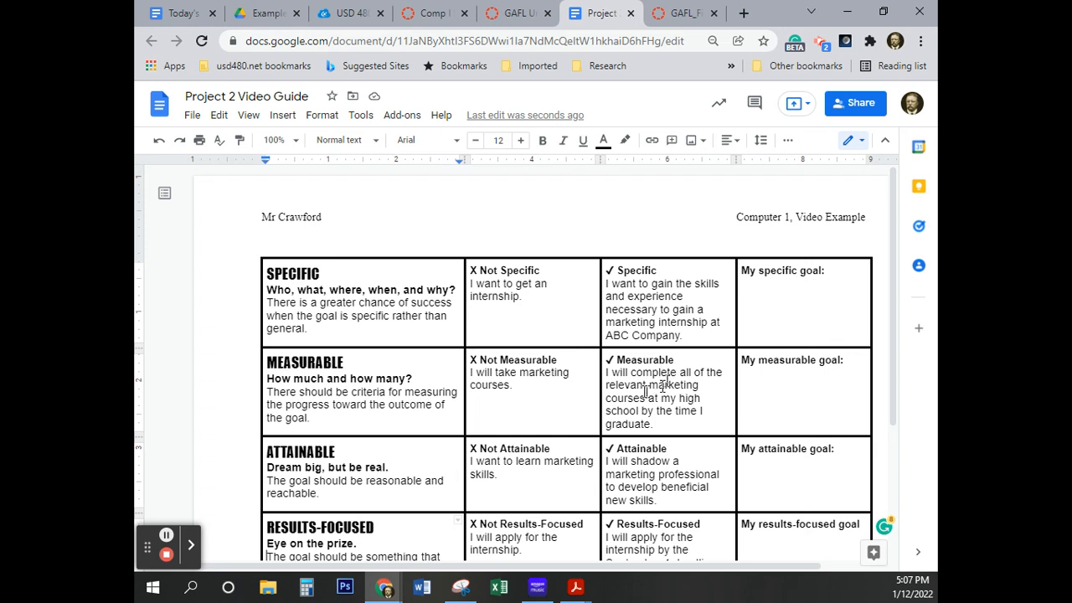